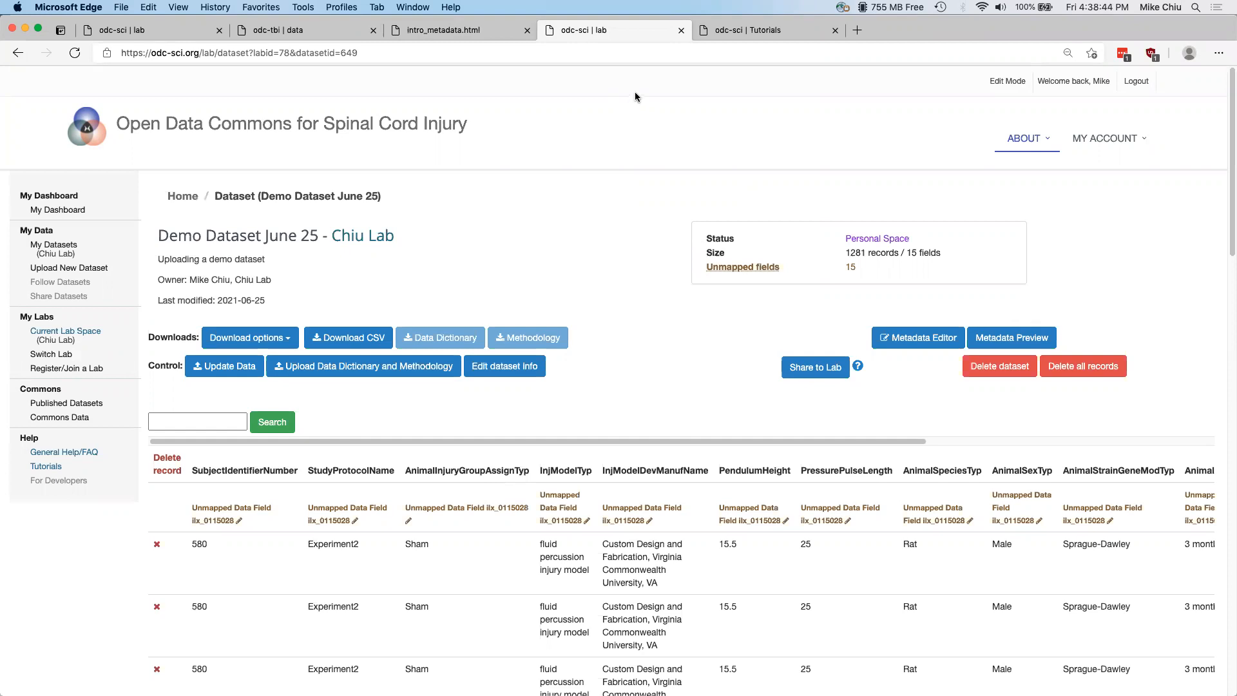
Step: Open the Metadata Editor for the Demo Dataset June 25 dataset
scroll(635, 97, down, 1)
scroll(636, 97, down, 3)
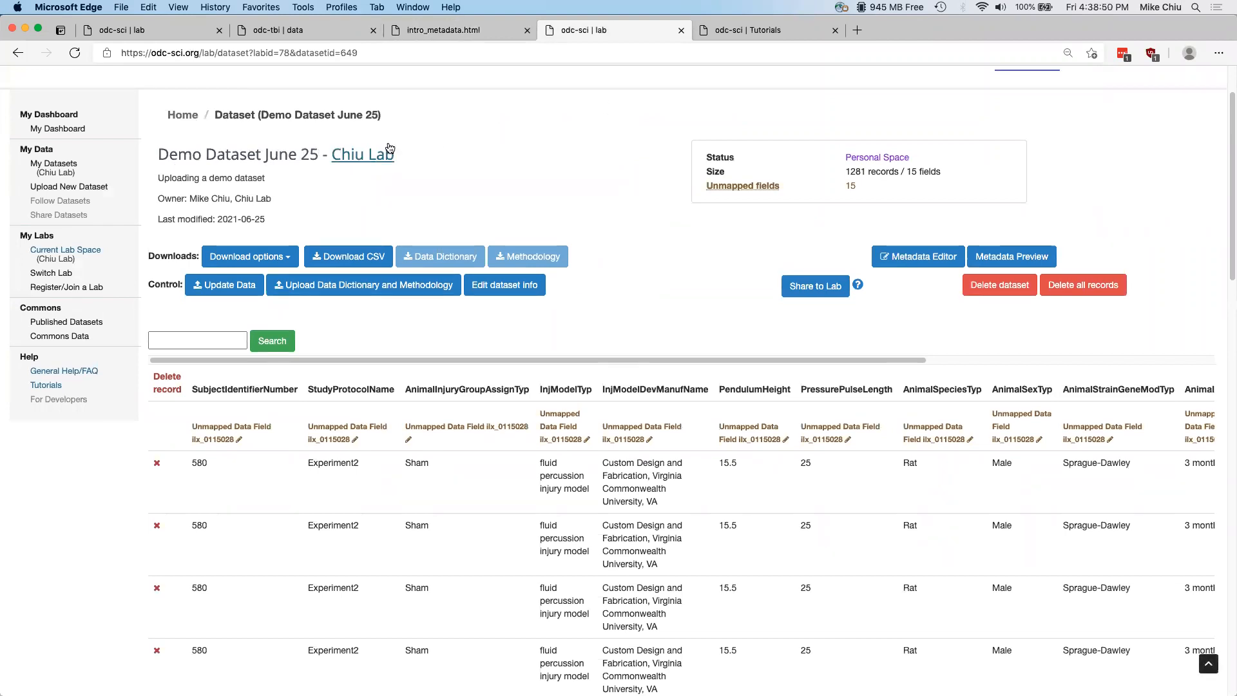
scroll(490, 159, down, 1)
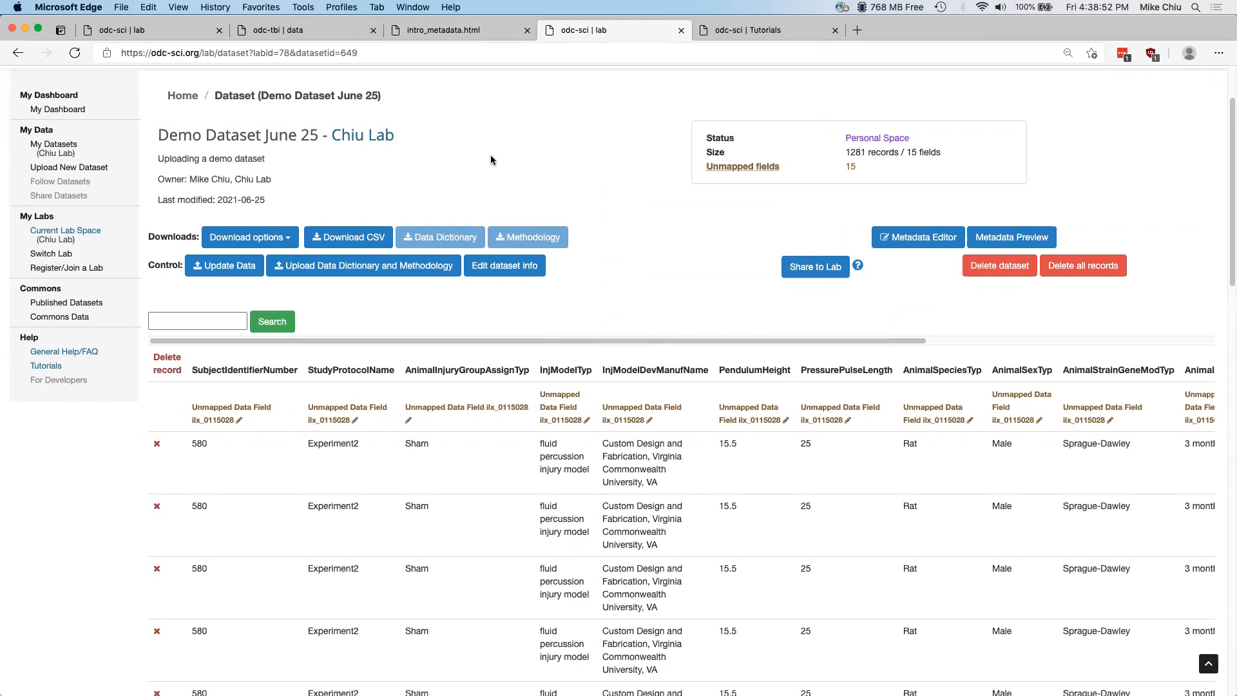
click(919, 239)
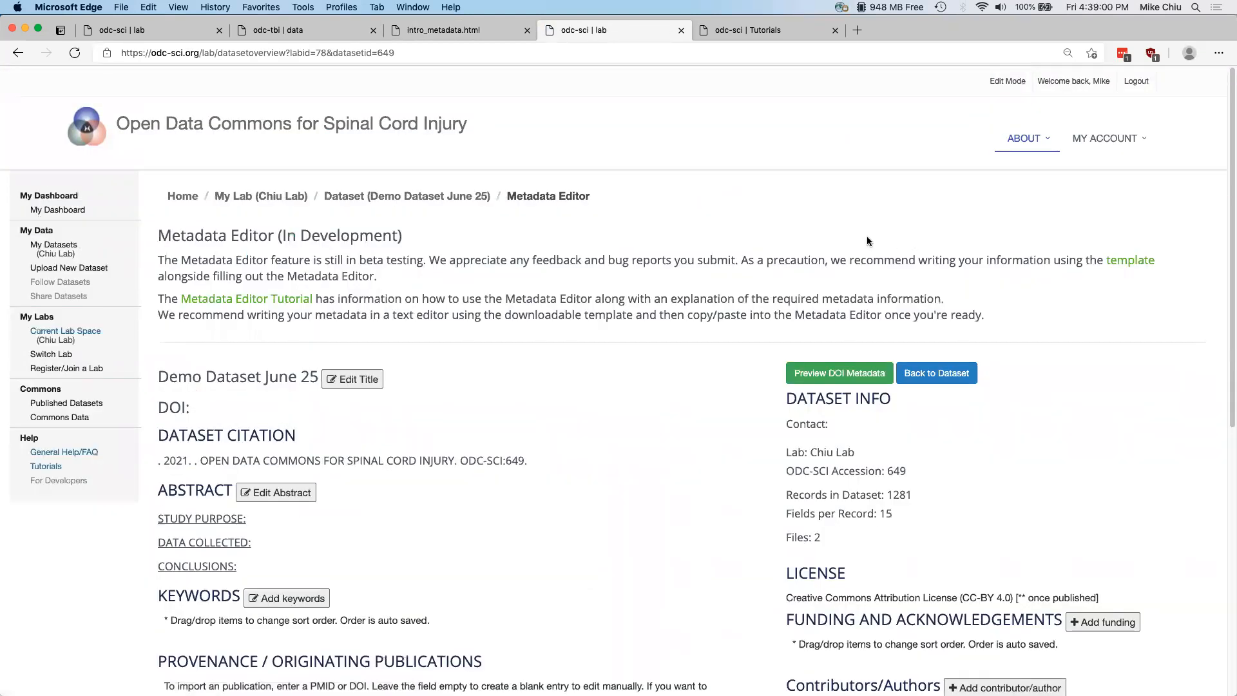
Step: Look through the Metadata Editor's sections, from title, abstract and keywords to provenance, notes, funding and contributors
scroll(868, 241, down, 3)
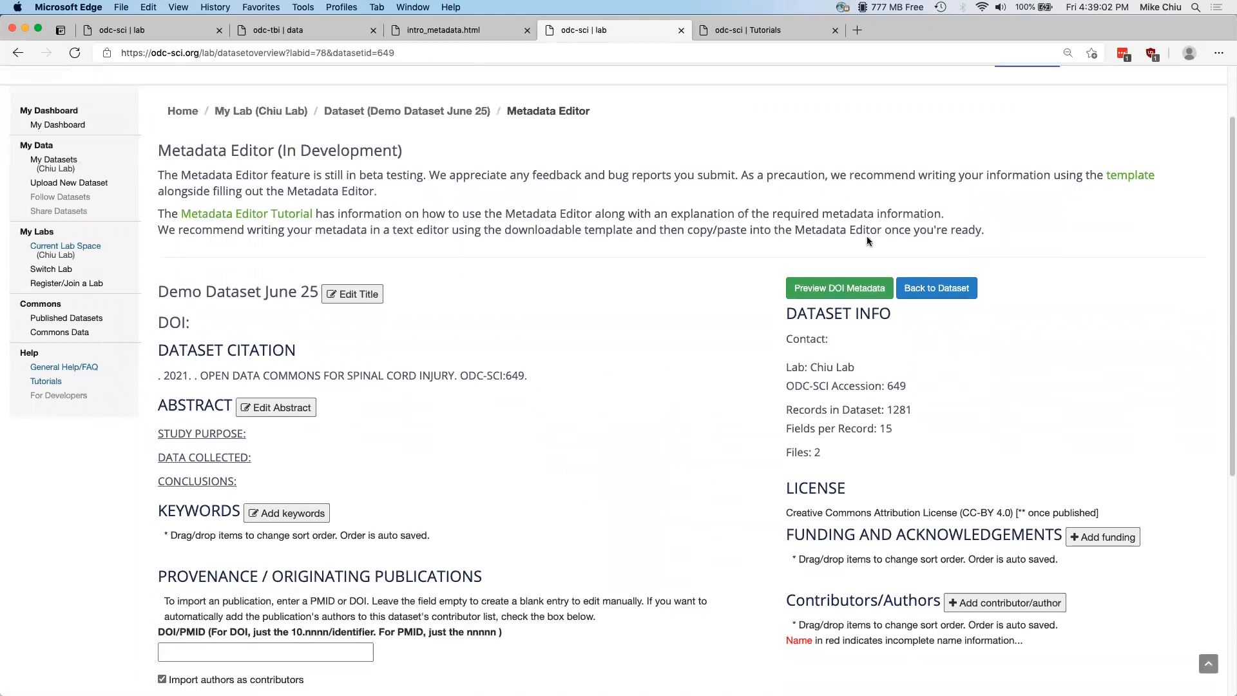
scroll(868, 241, down, 5)
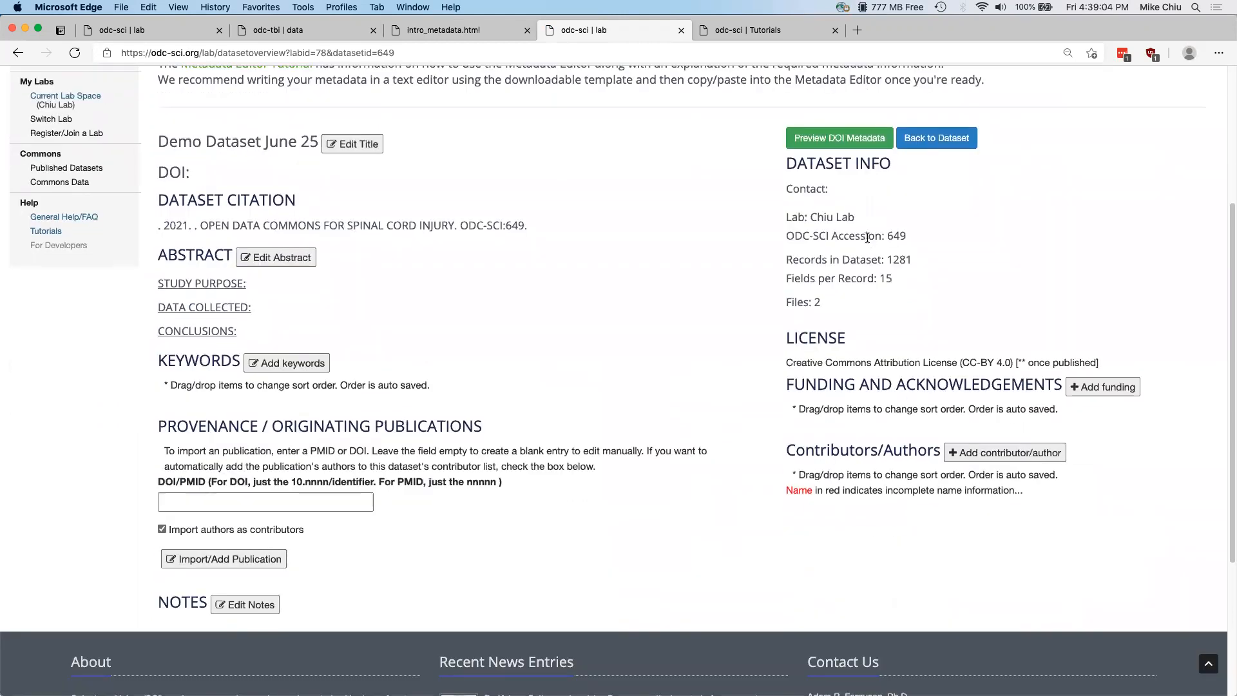
scroll(867, 238, up, 6)
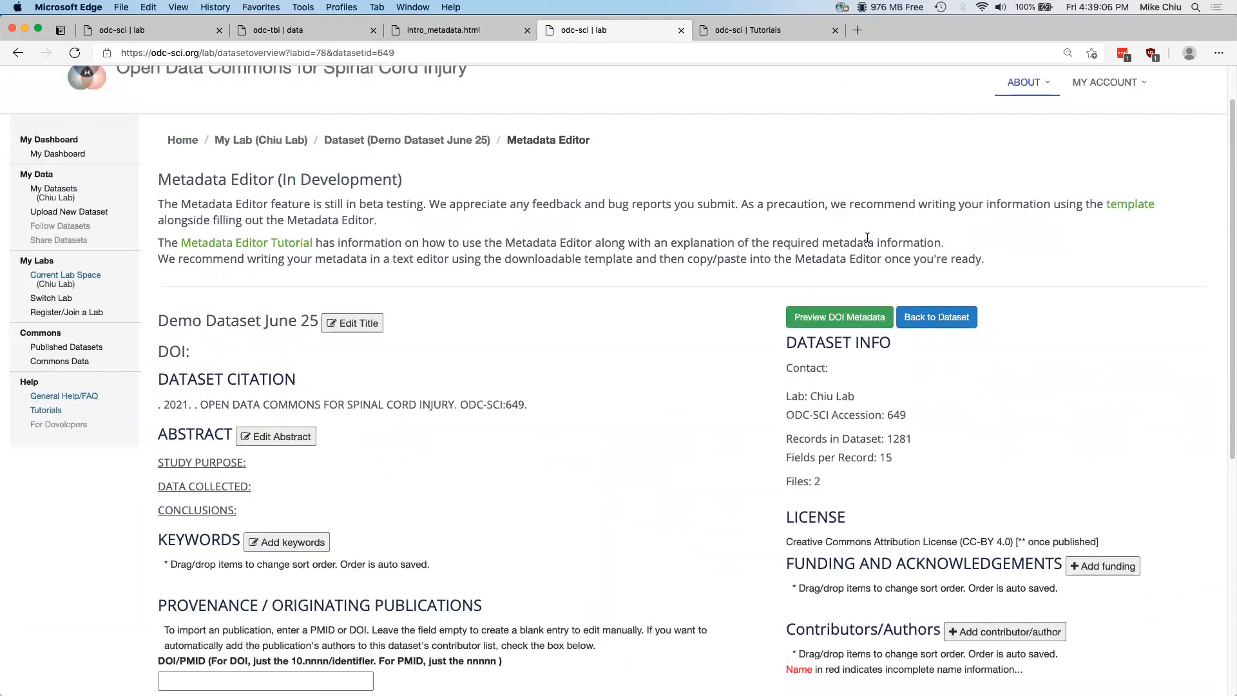
scroll(868, 238, down, 3)
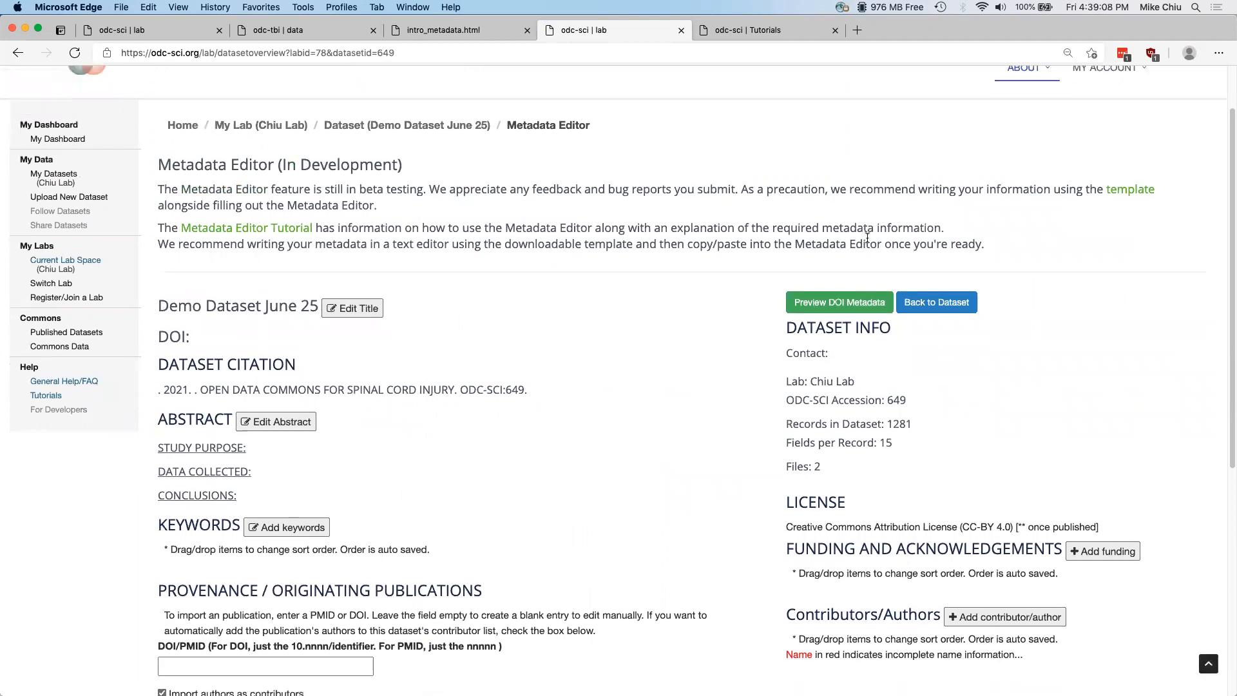
scroll(867, 237, down, 1)
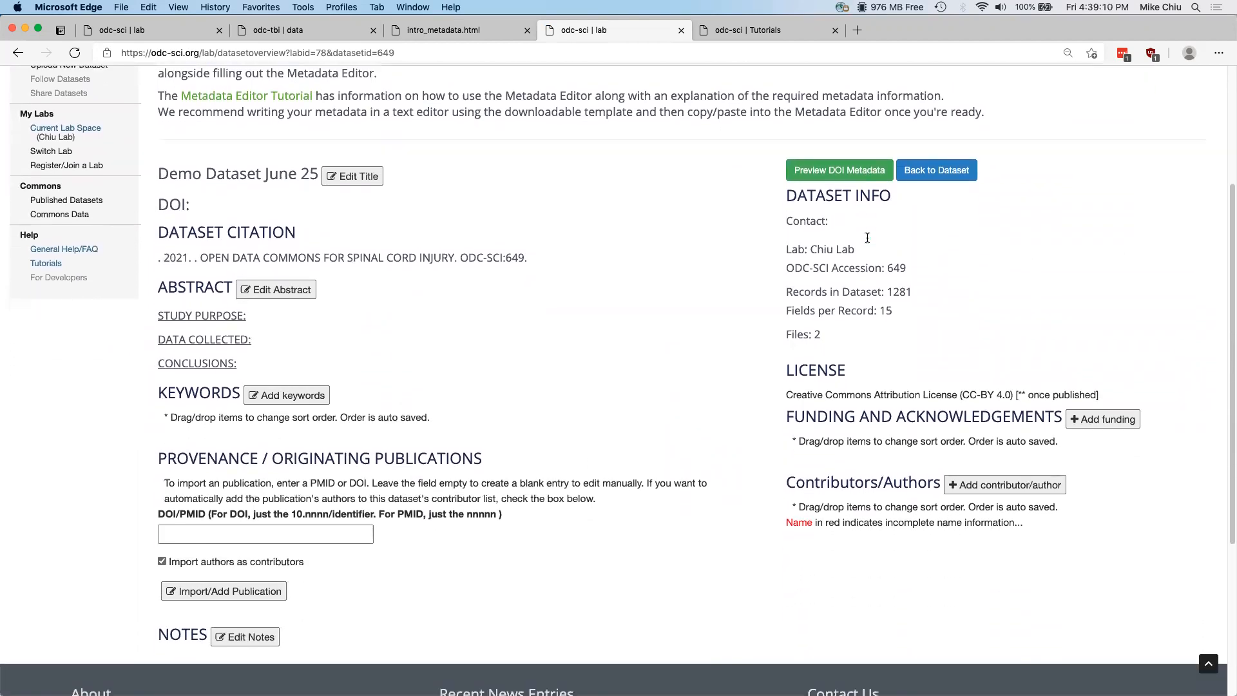
scroll(867, 240, down, 1)
scroll(868, 240, down, 2)
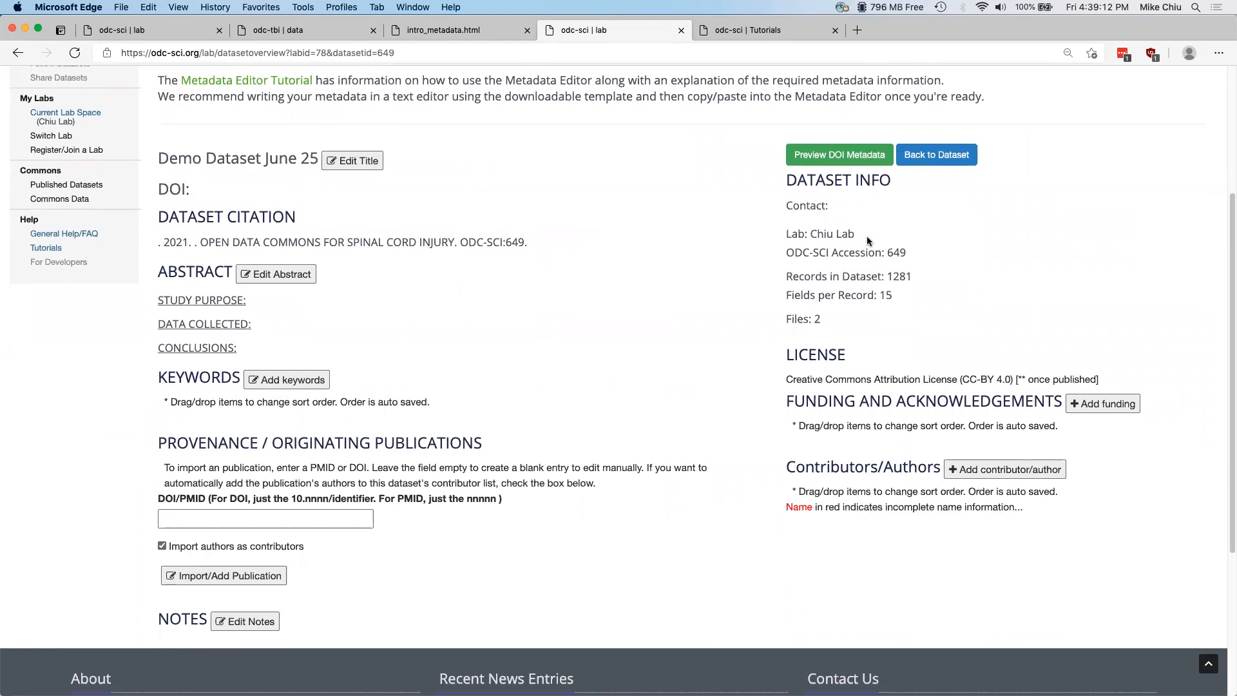
scroll(867, 238, down, 1)
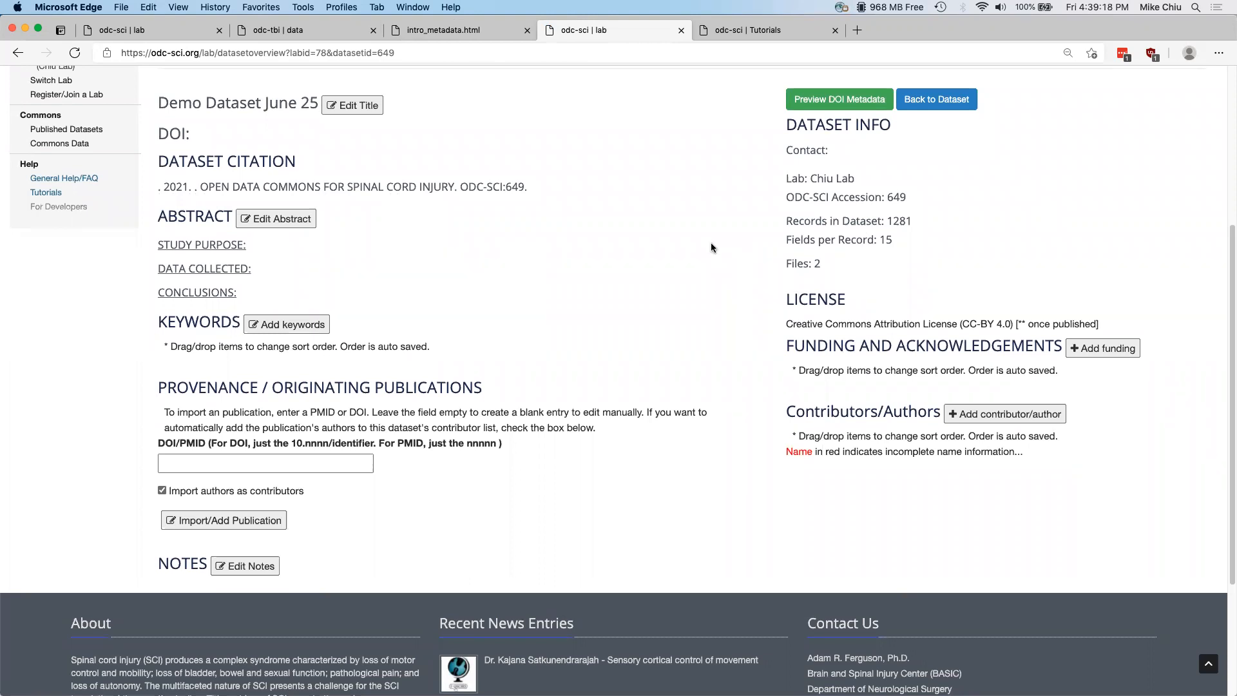
scroll(712, 247, up, 5)
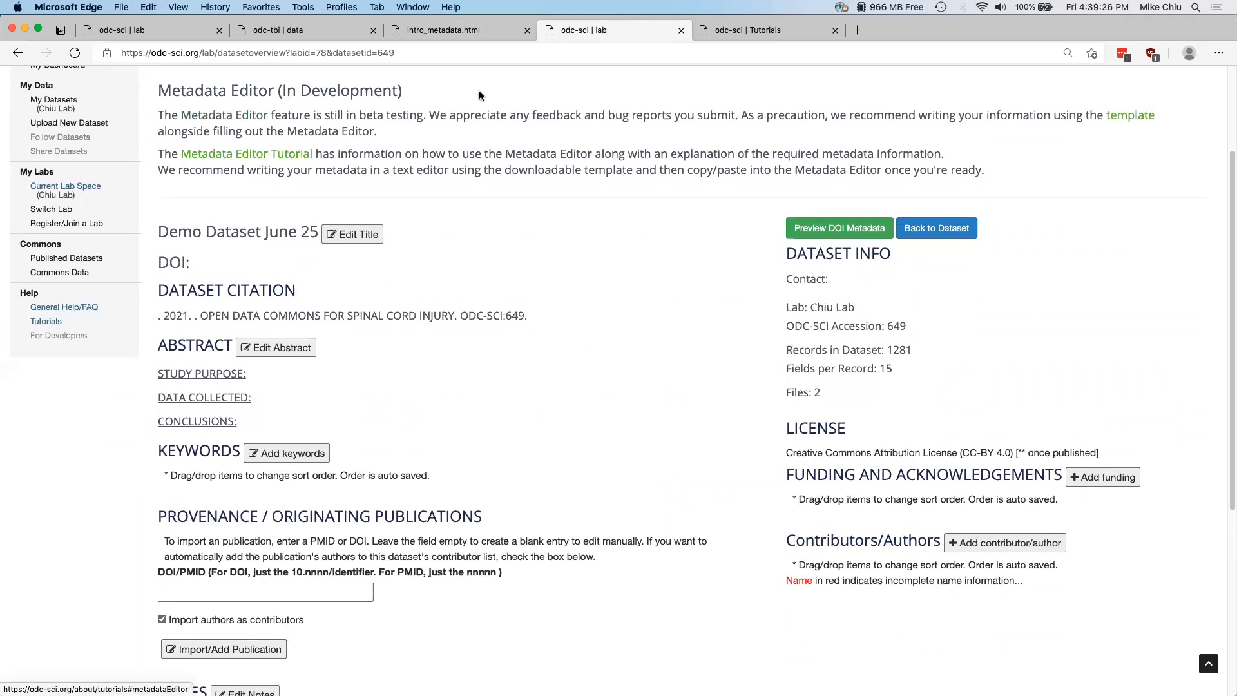
Step: Read through the section descriptions in the Metadata Editor tutorial and return to the demo dataset's Metadata Editor
click(719, 29)
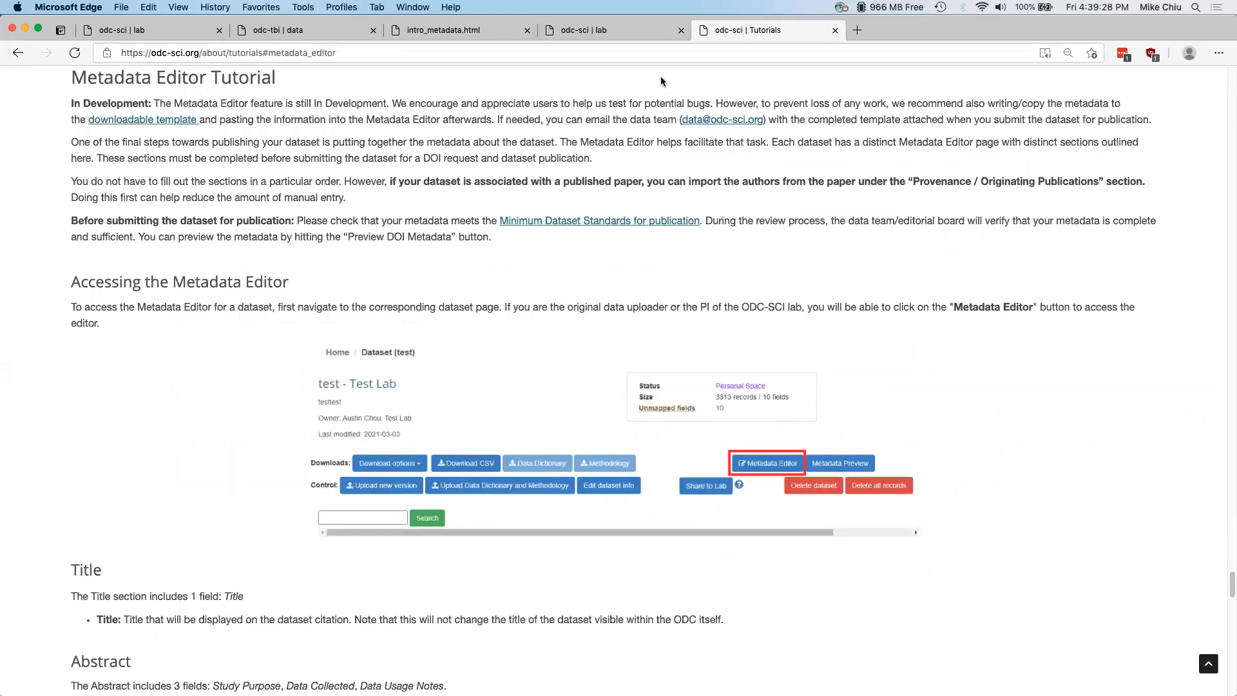
scroll(586, 163, down, 3)
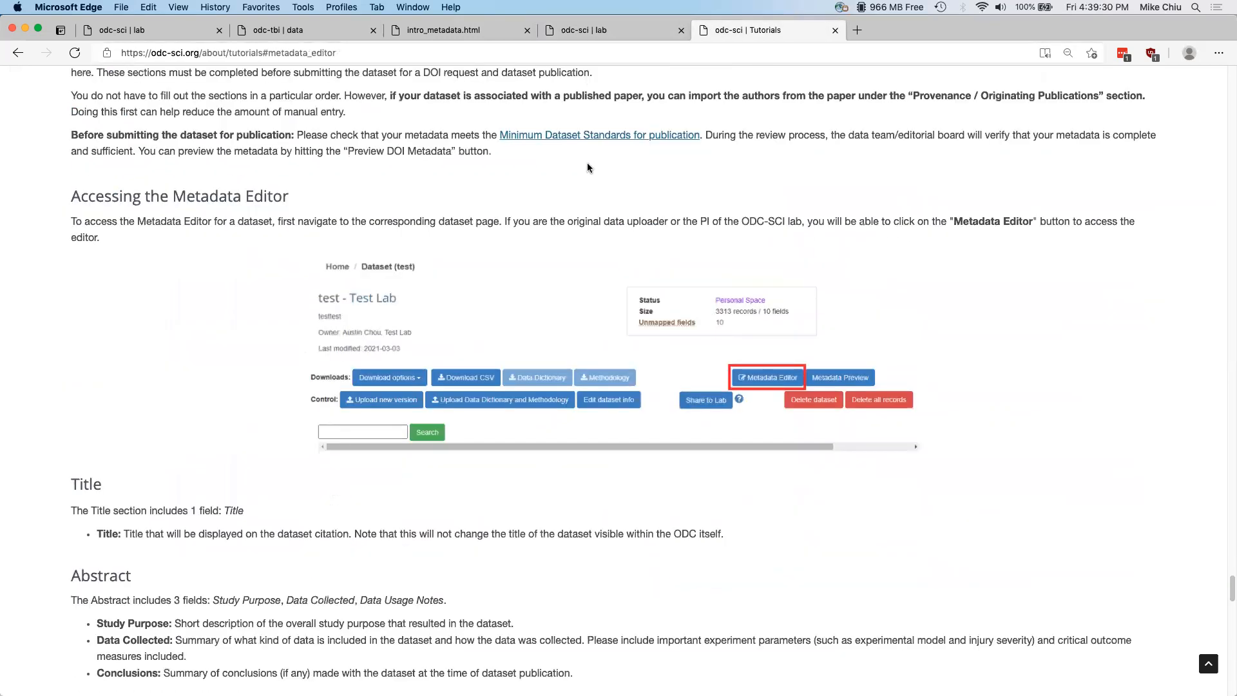
scroll(588, 168, down, 10)
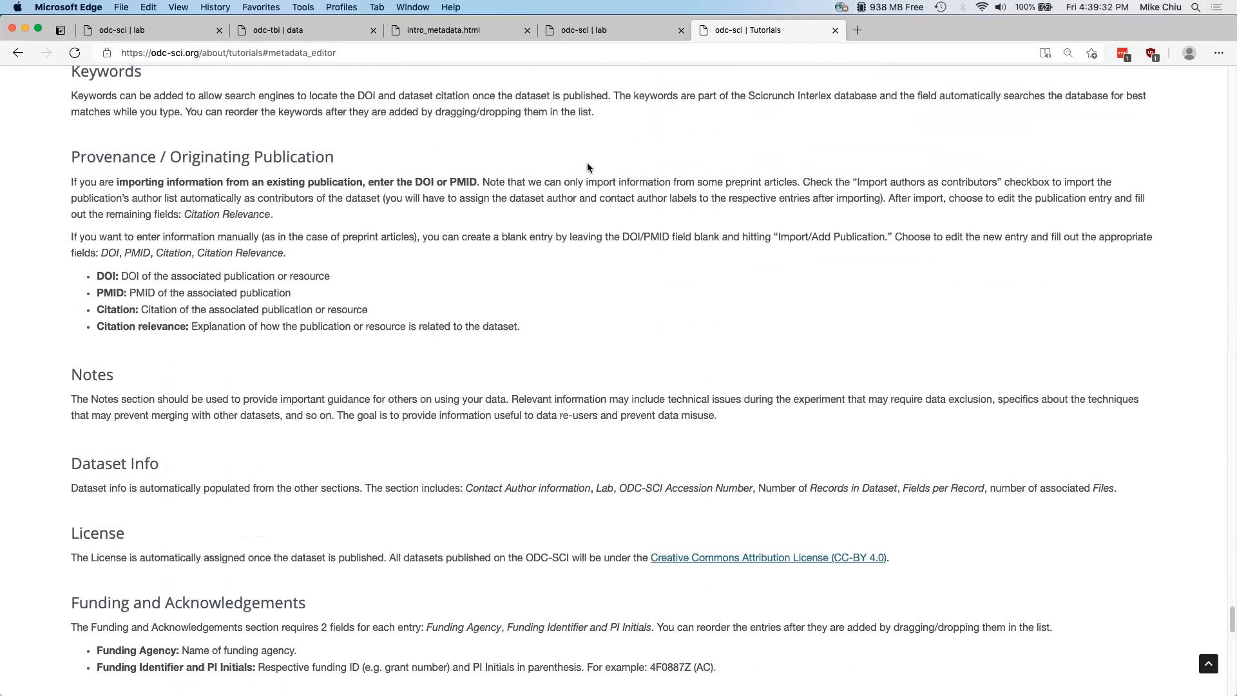
scroll(587, 168, down, 8)
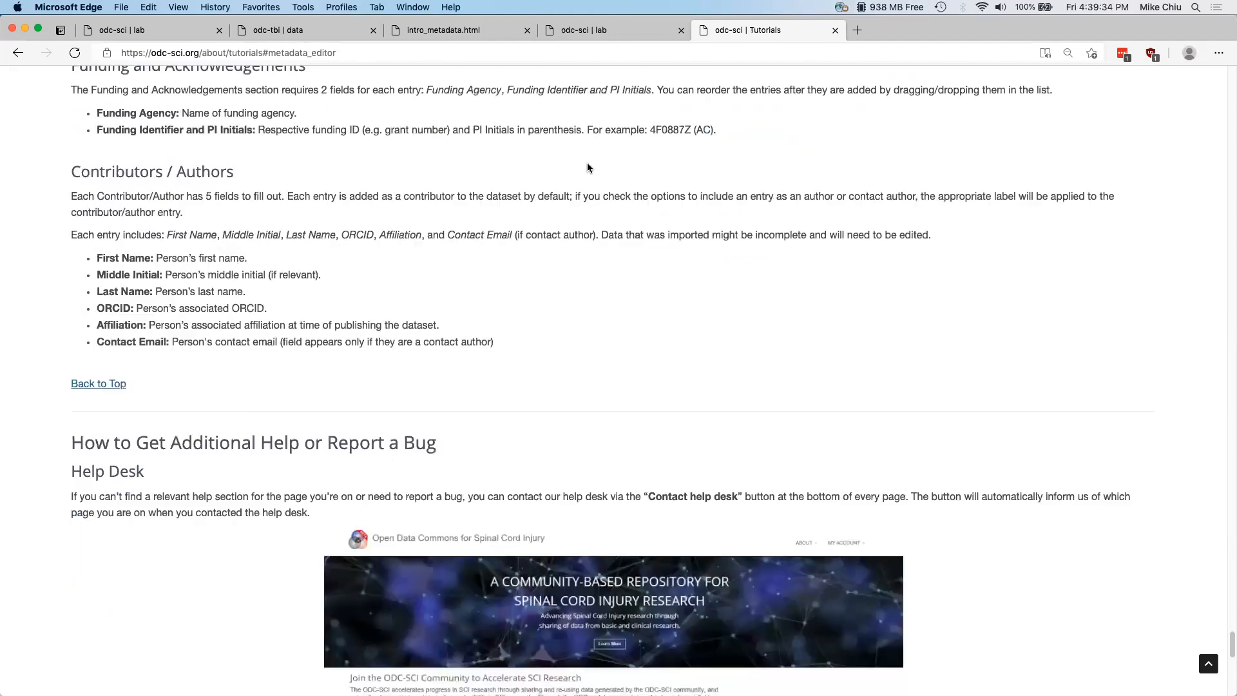
scroll(587, 167, up, 10)
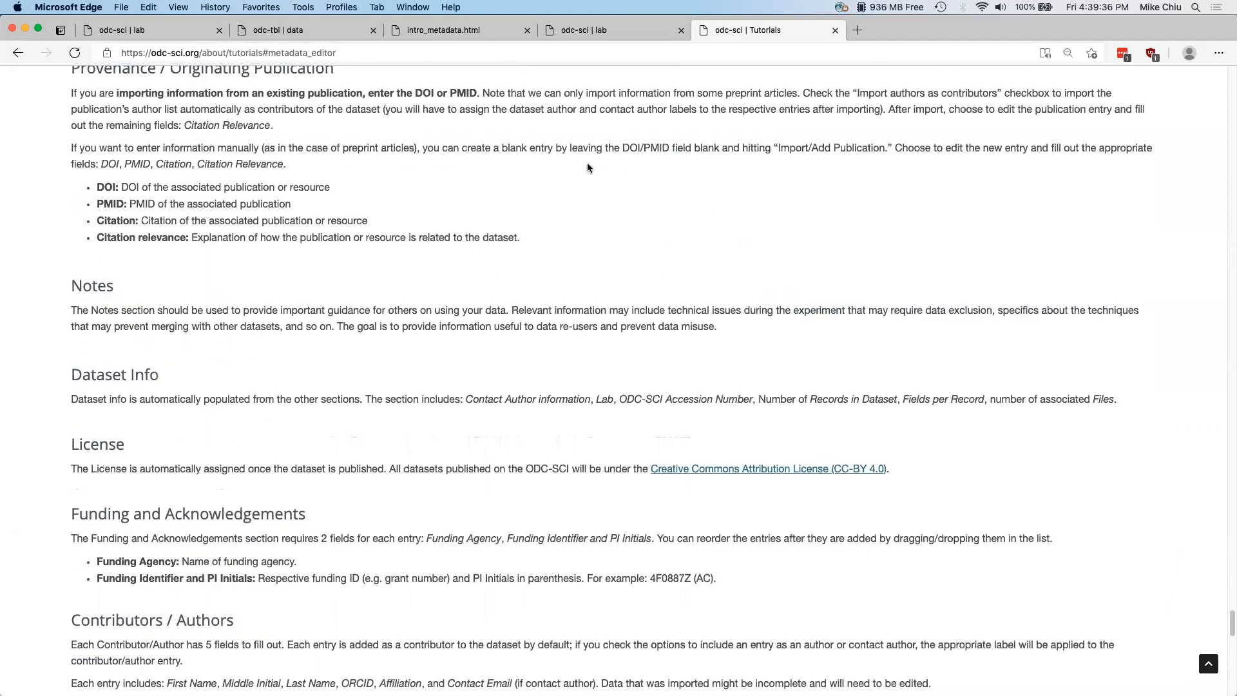
scroll(587, 166, up, 3)
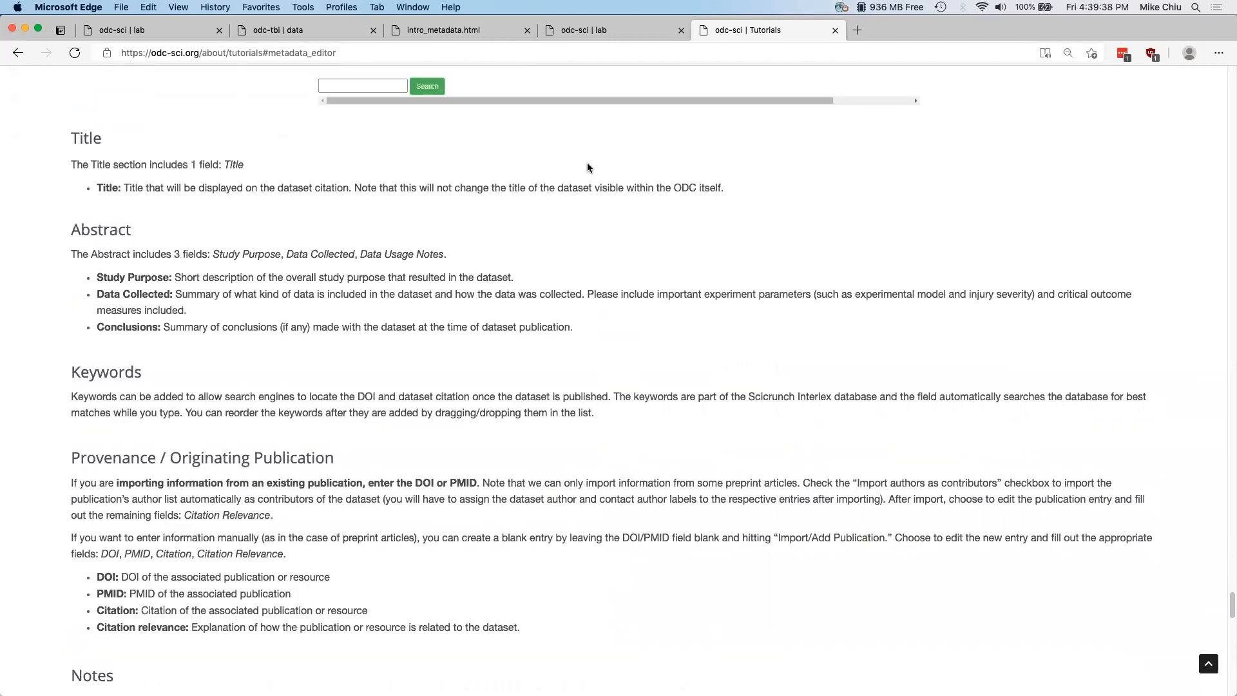
click(624, 32)
Step: Set the dataset publication title to "A Better Looking Title" and save it
scroll(559, 196, down, 2)
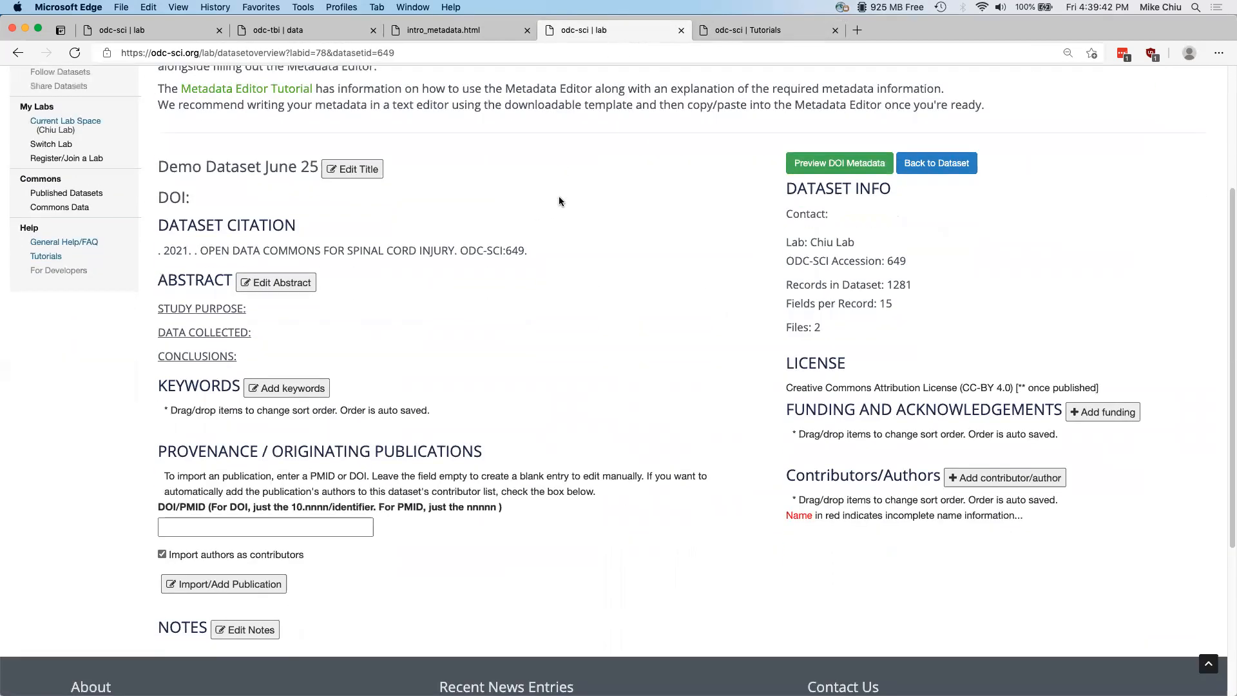
scroll(559, 197, down, 2)
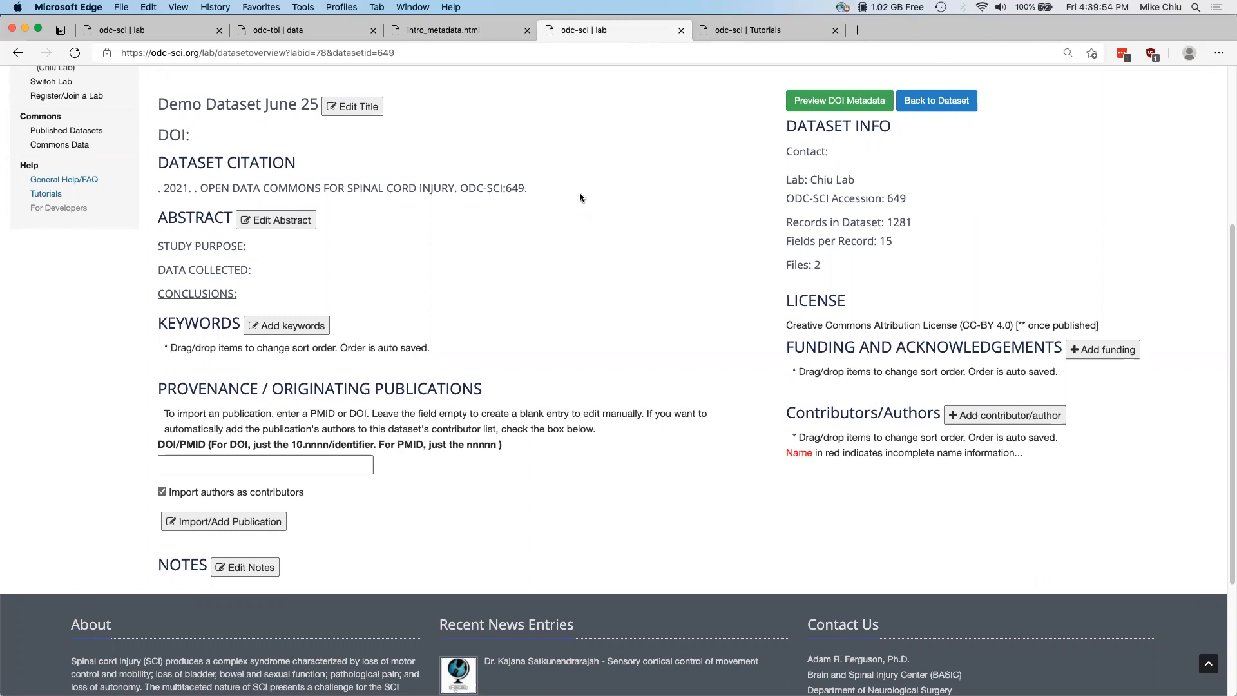
scroll(551, 181, up, 1)
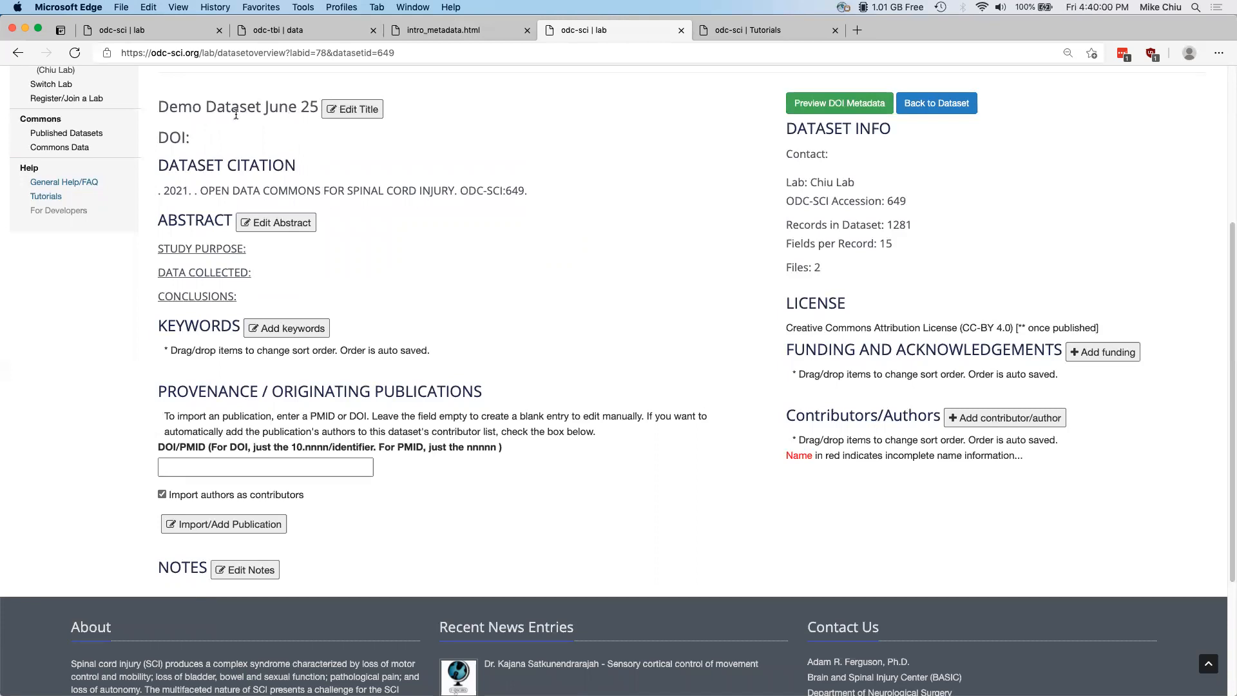
click(344, 110)
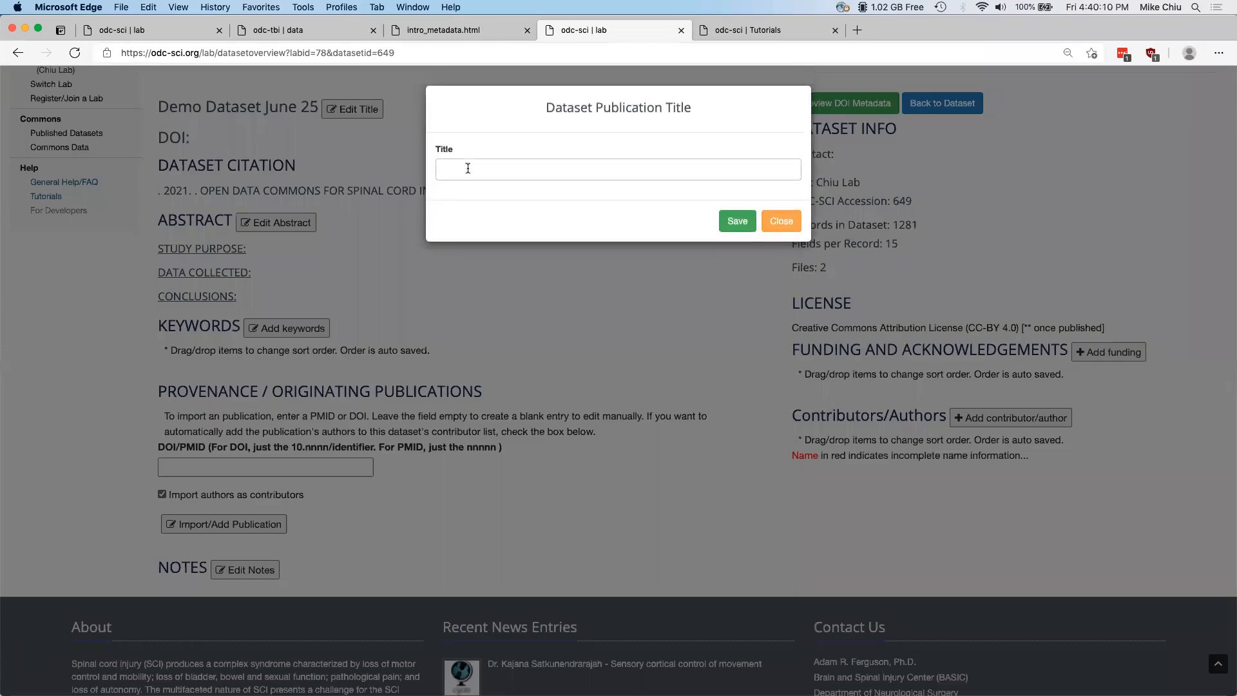
text(A Bet)
key(BackSpace)
key(BackSpace)
key(BackSpace)
text(Bet)
text(ter Lookin)
text(g Tti)
text(itle)
click(733, 219)
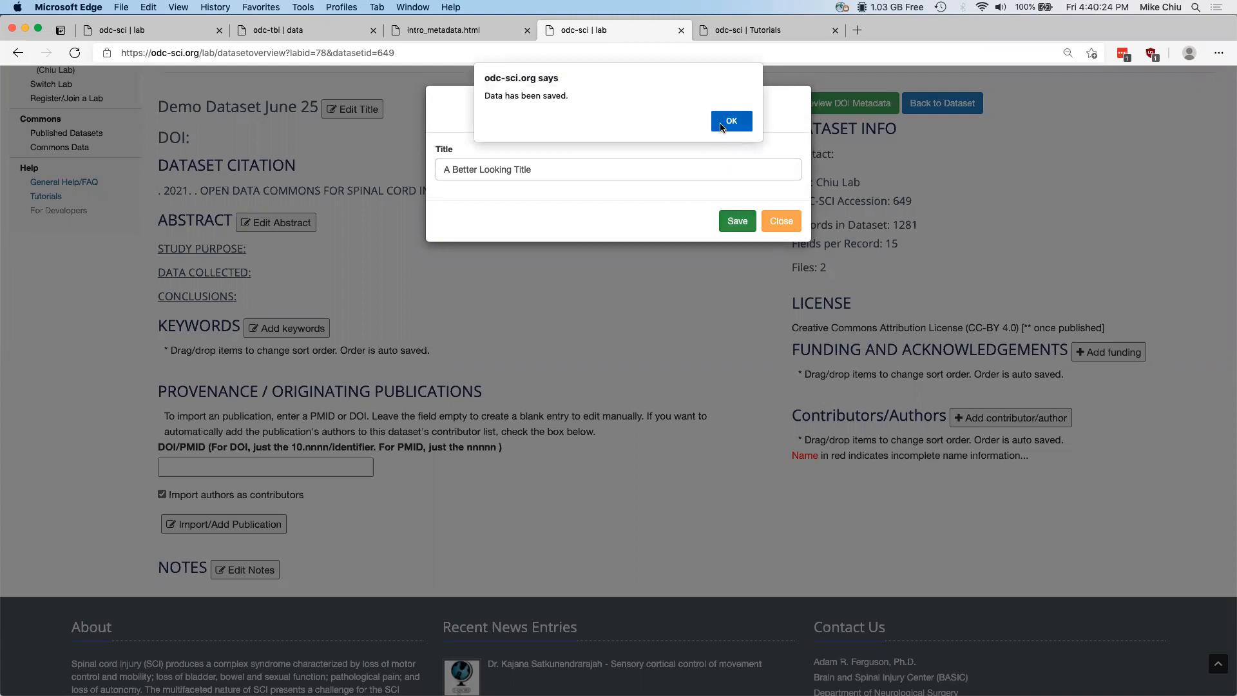
click(731, 121)
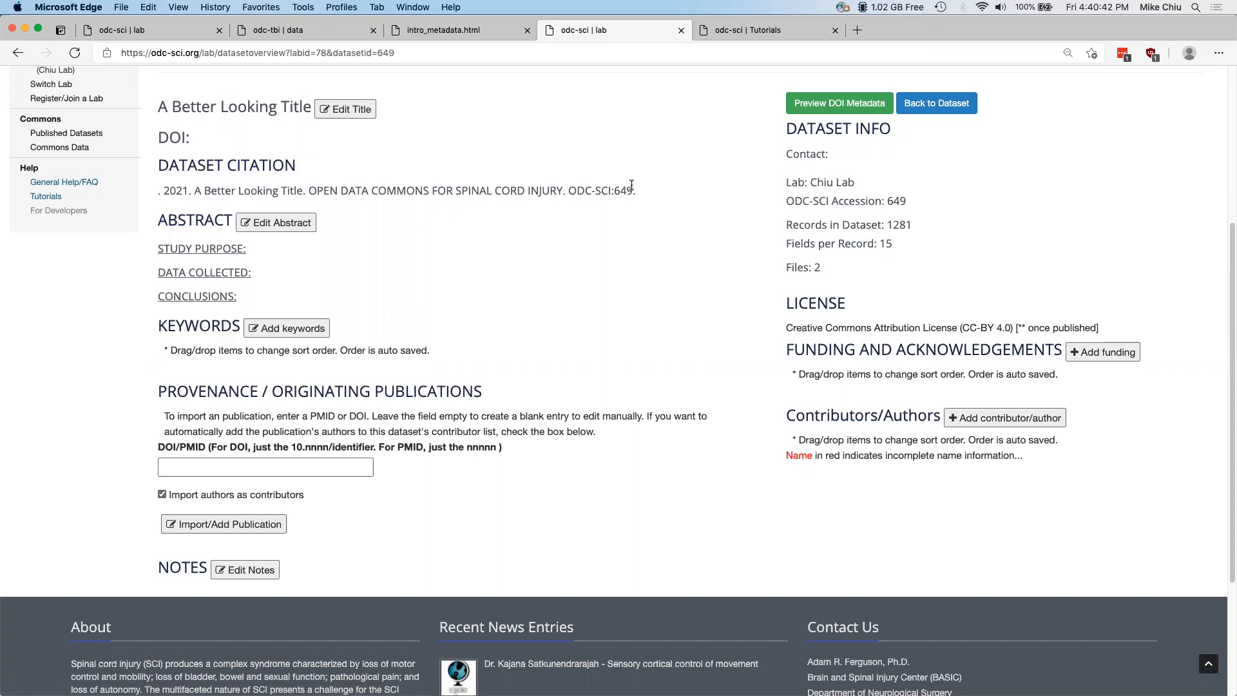
Step: Open the dataset's abstract for editing at the Study Purpose field
scroll(632, 184, up, 1)
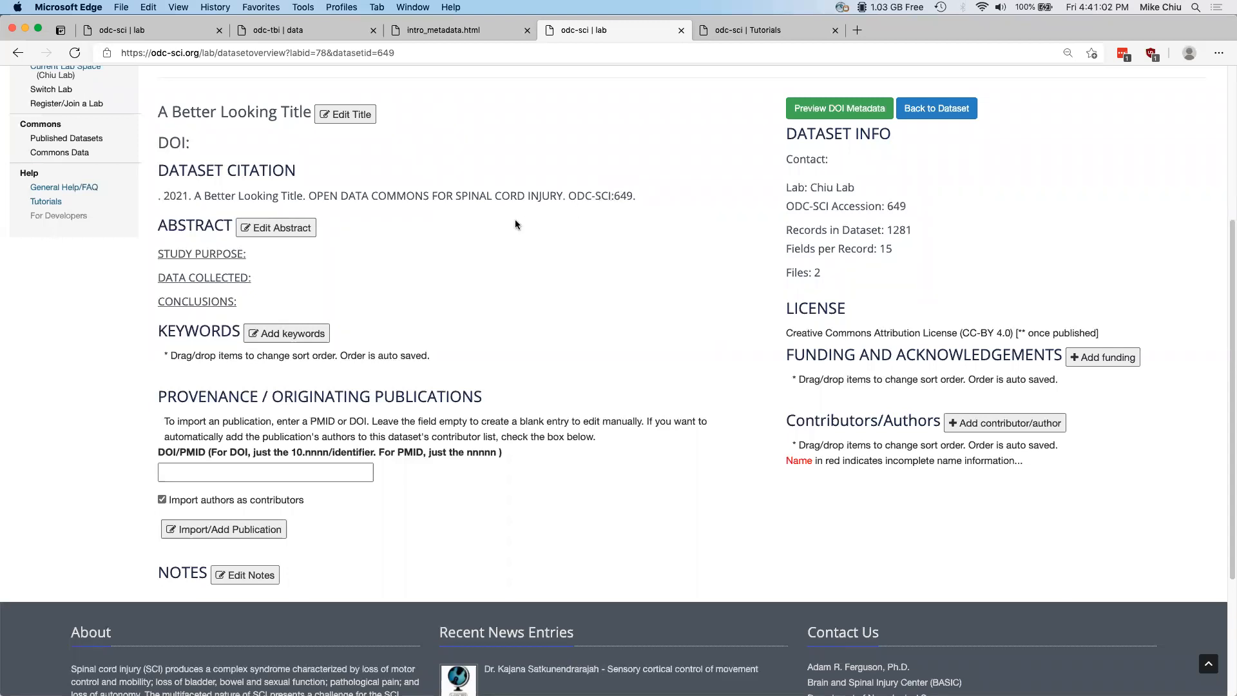
scroll(489, 231, up, 1)
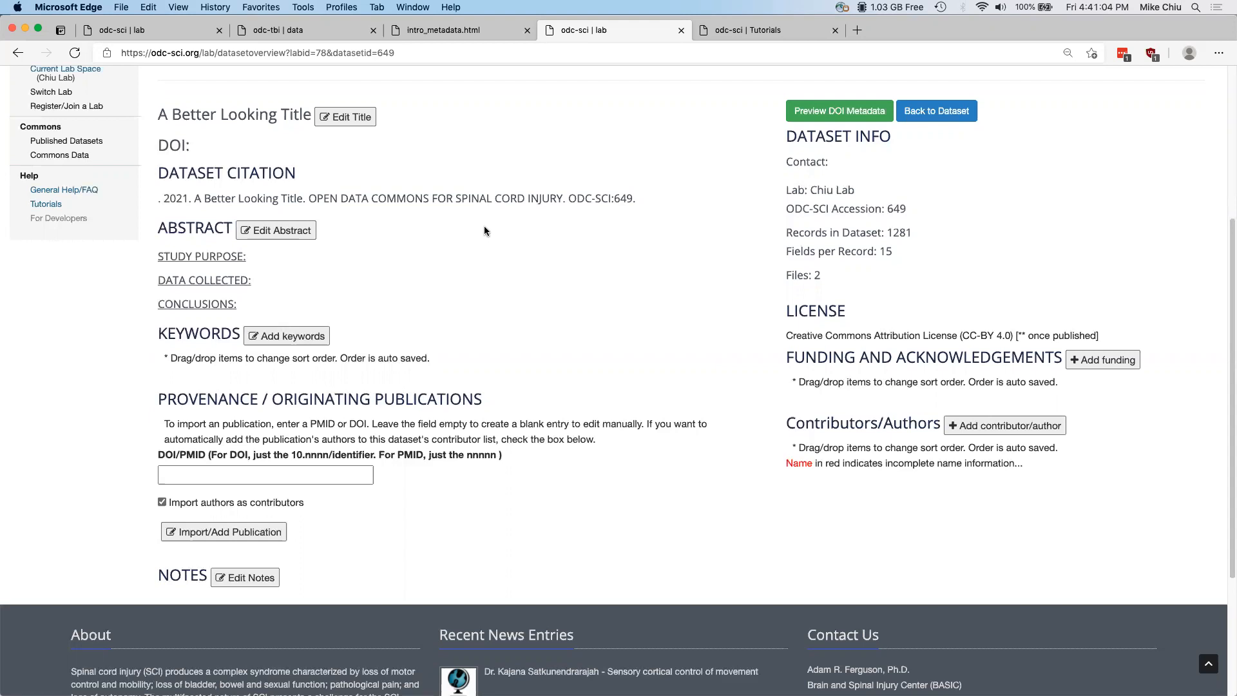
click(308, 233)
click(532, 184)
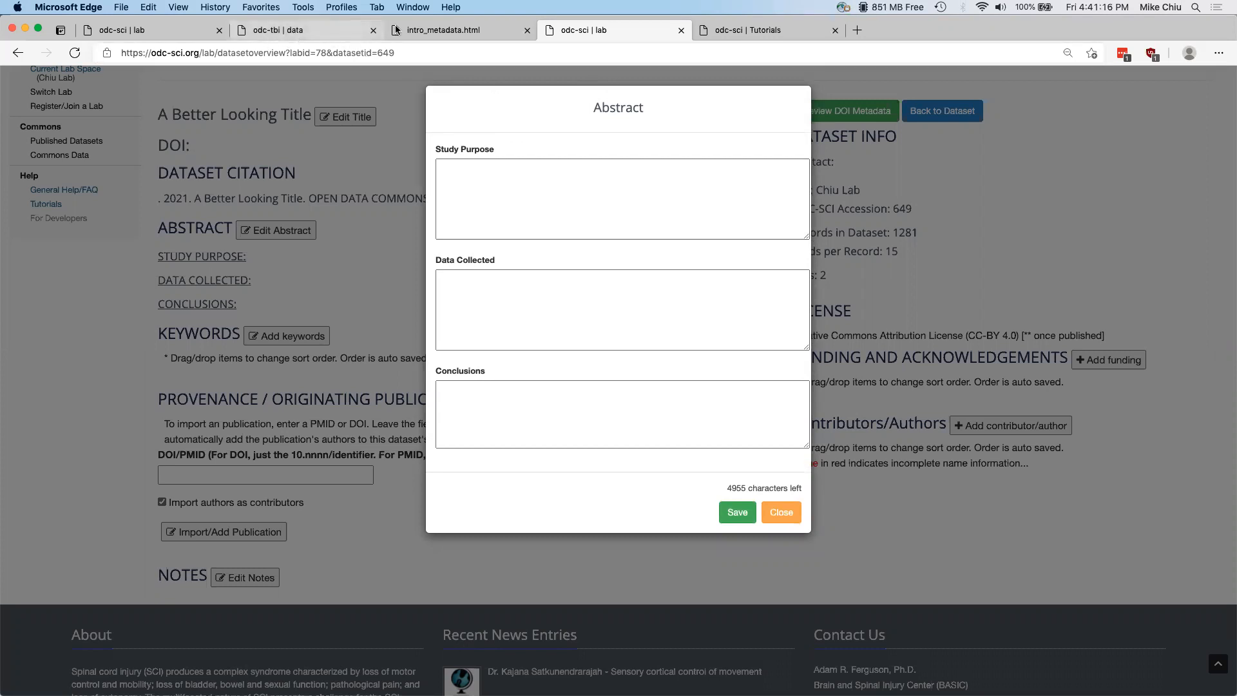
Step: From the published datasets, open "Cervical (C5), unilateral spinal cord injury with diverse injury modalities, multiple behavioral outcomes, and histopathology"
click(139, 32)
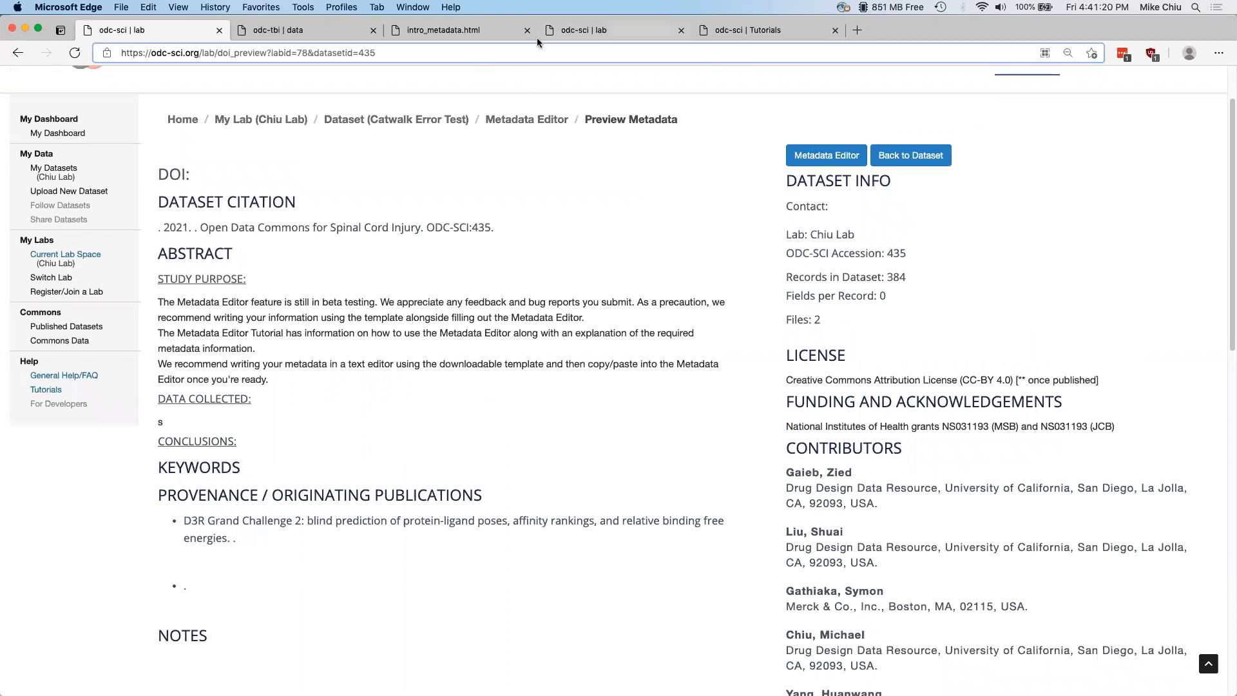
click(287, 52)
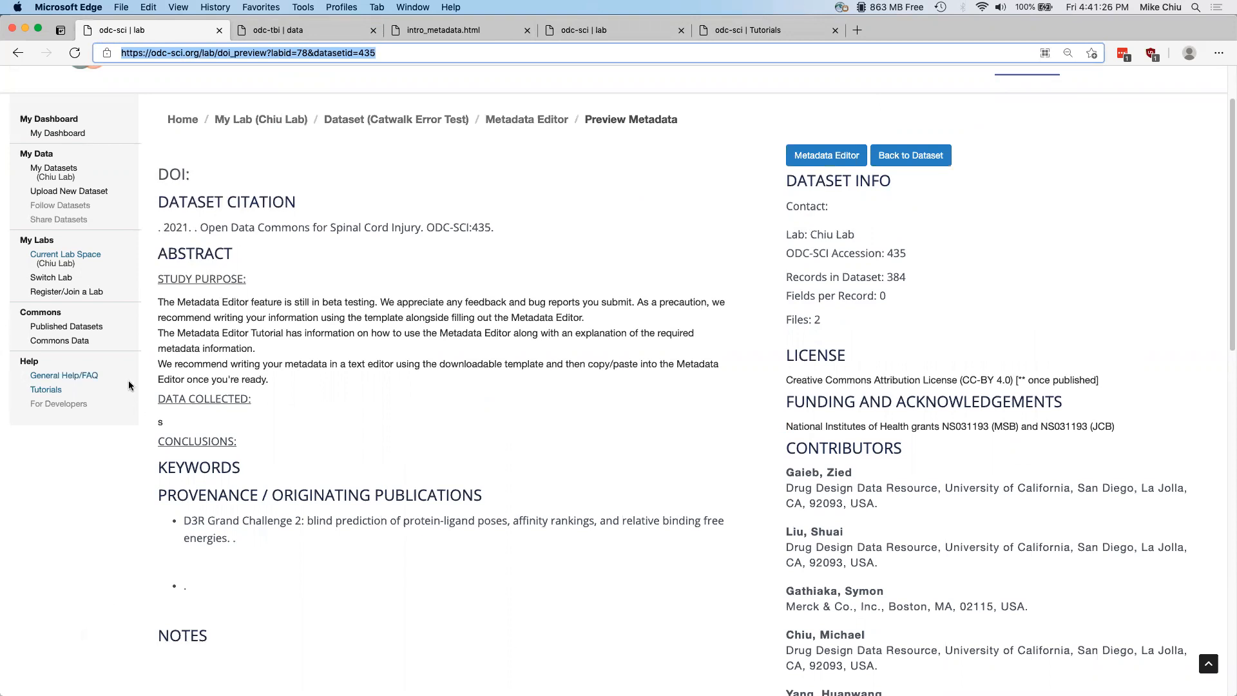
click(78, 327)
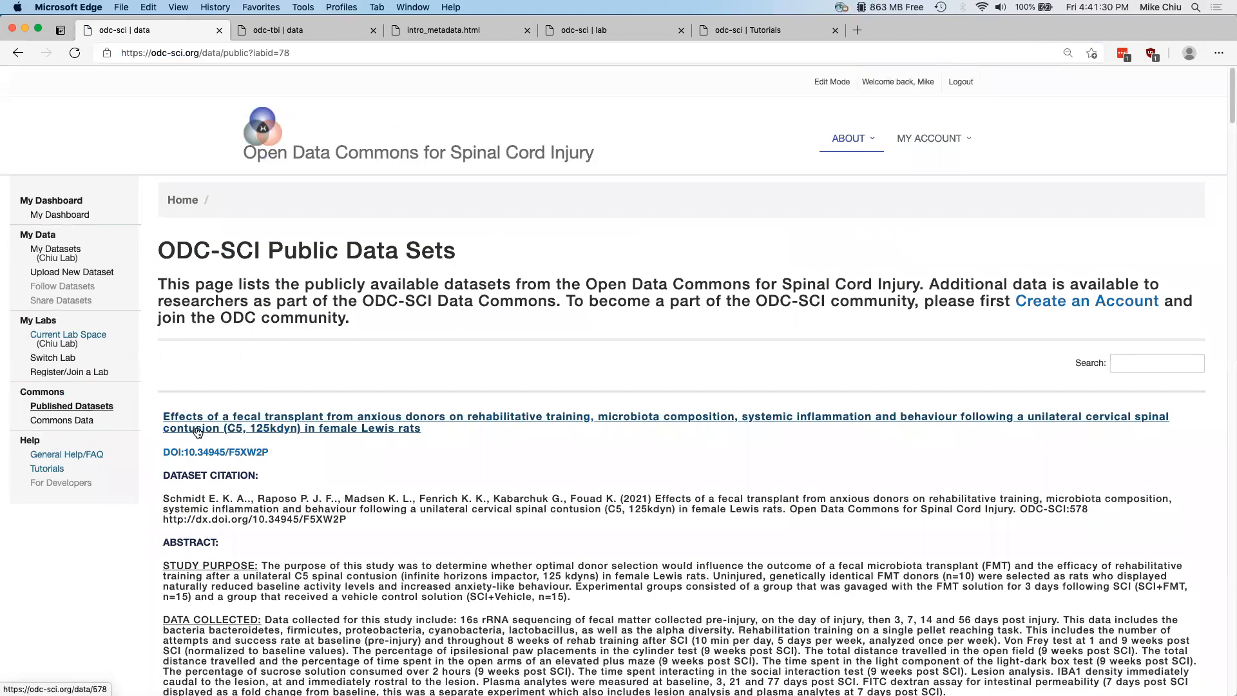
scroll(296, 495, down, 20)
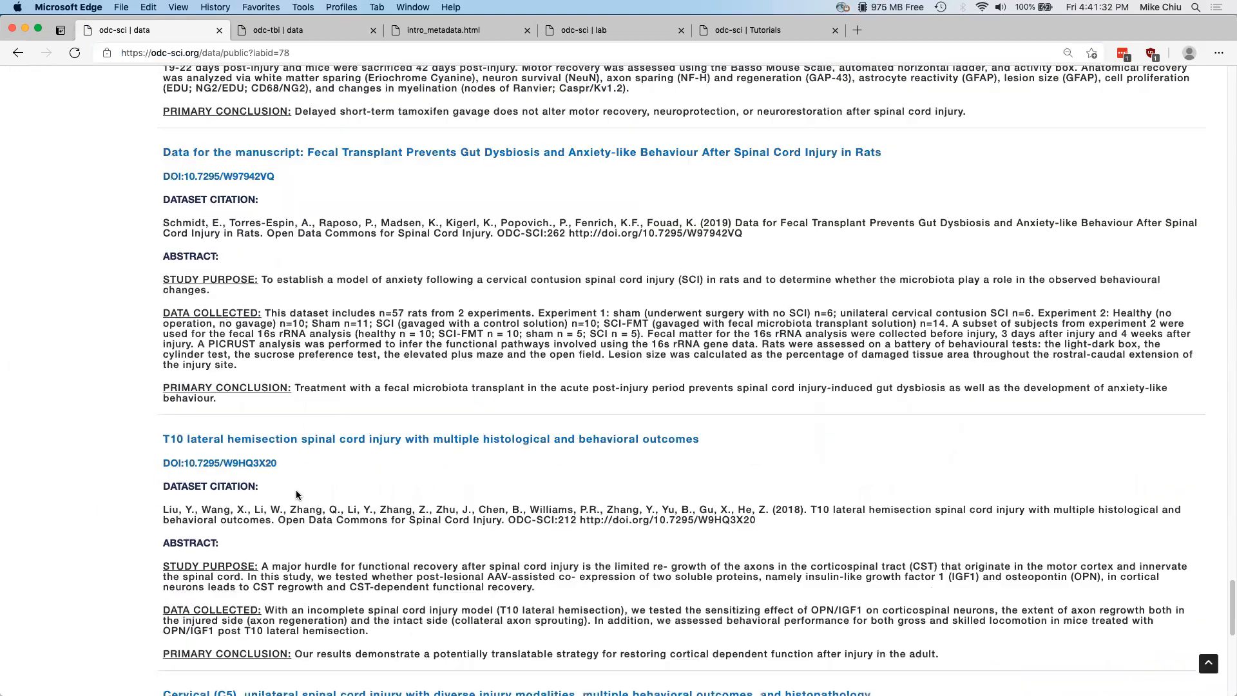
scroll(296, 493, down, 10)
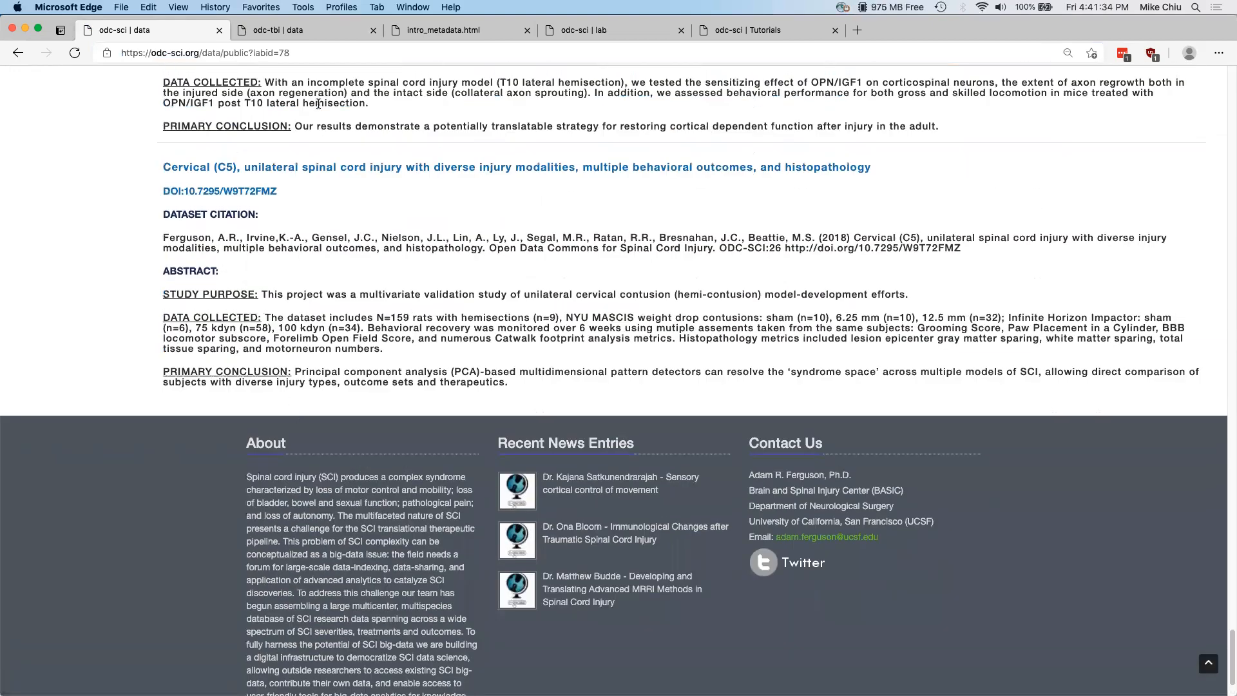
click(301, 169)
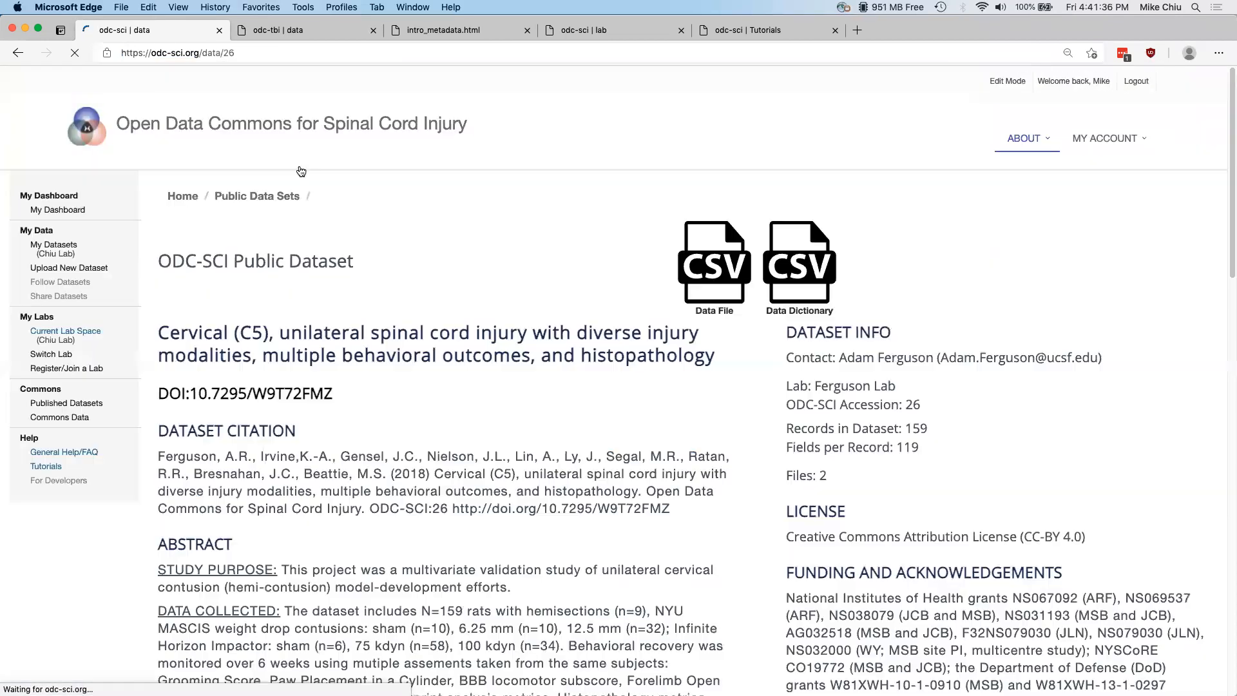
Step: Copy the Study Purpose text from the public Cervical (C5) dataset's abstract
scroll(393, 204, down, 4)
scroll(392, 204, up, 1)
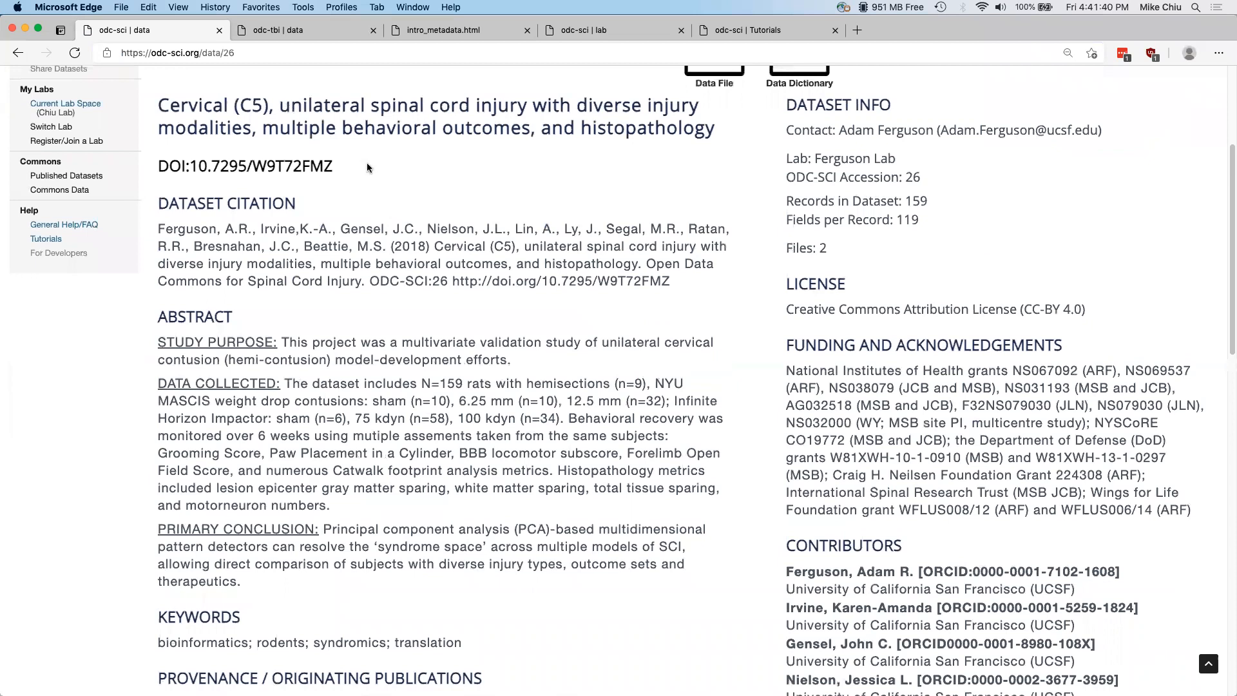
scroll(382, 212, down, 2)
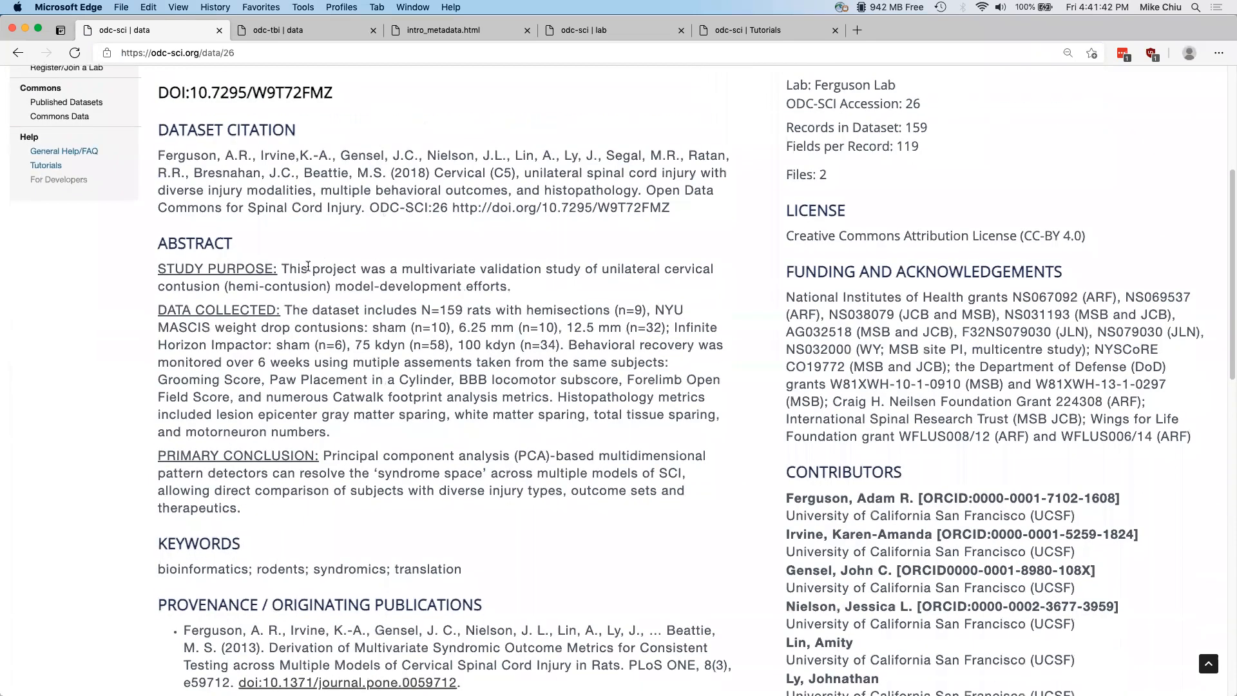
drag(281, 268, 517, 284)
key(super+c)
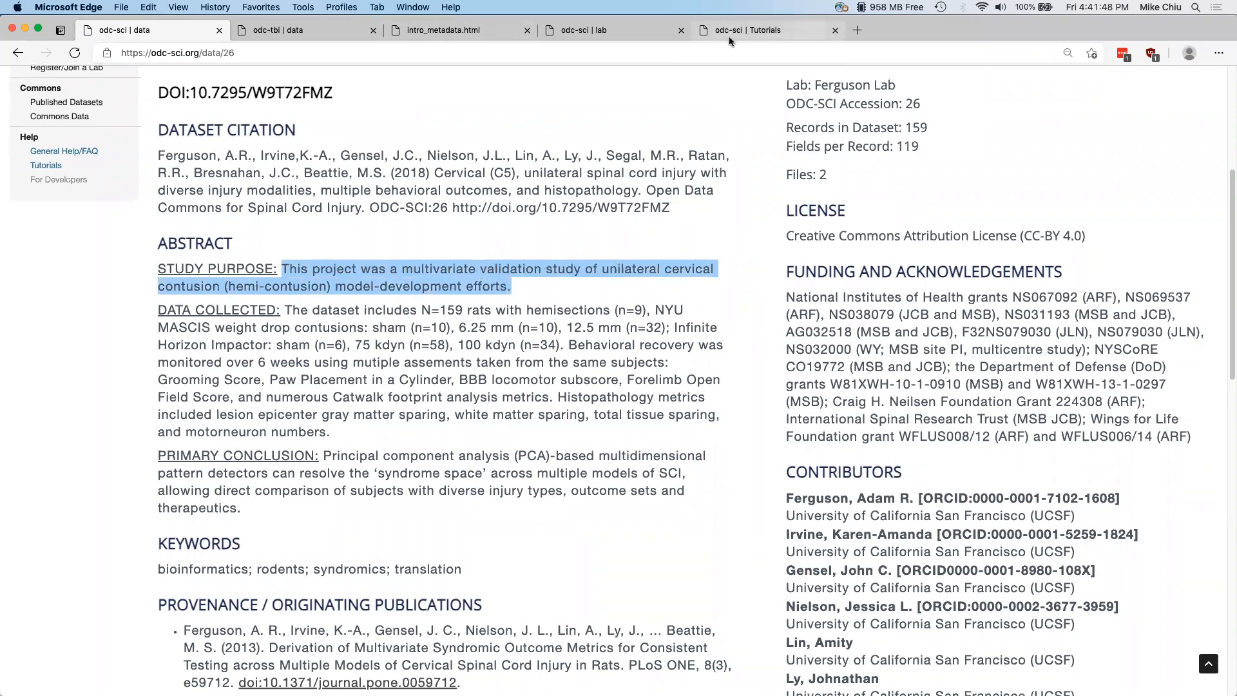
Step: Close the Tutorials page and paste the copied text into the abstract's Study Purpose field in the metadata editor
click(835, 31)
click(605, 34)
click(503, 199)
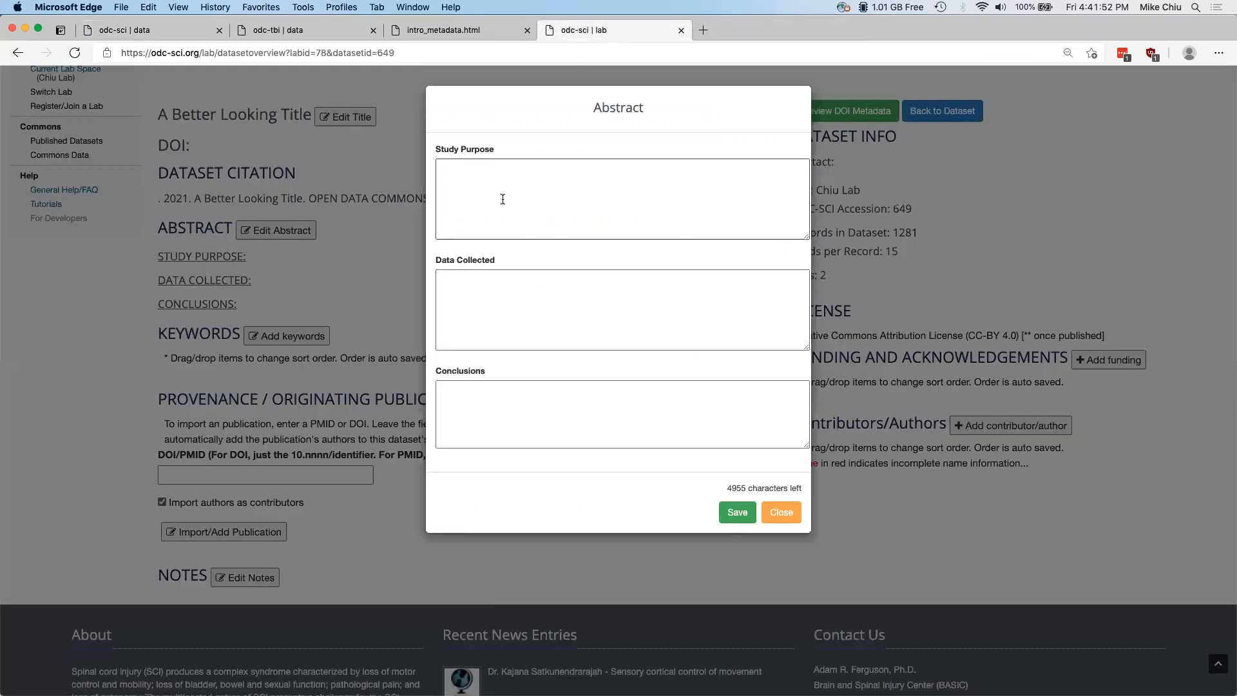
key(super+v)
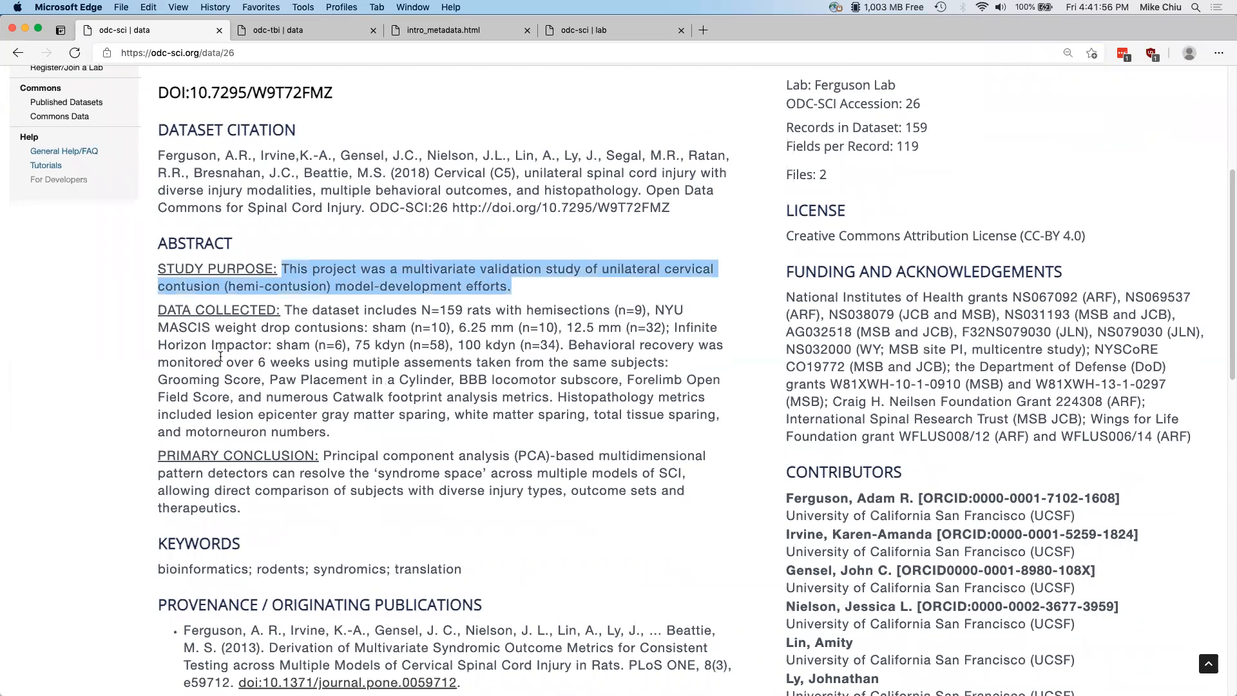
Step: Copy the Data Collected text from the public Cervical (C5) dataset into the abstract's Data Collected field
drag(284, 310, 348, 433)
key(super+c)
click(624, 26)
click(553, 310)
key(super+v)
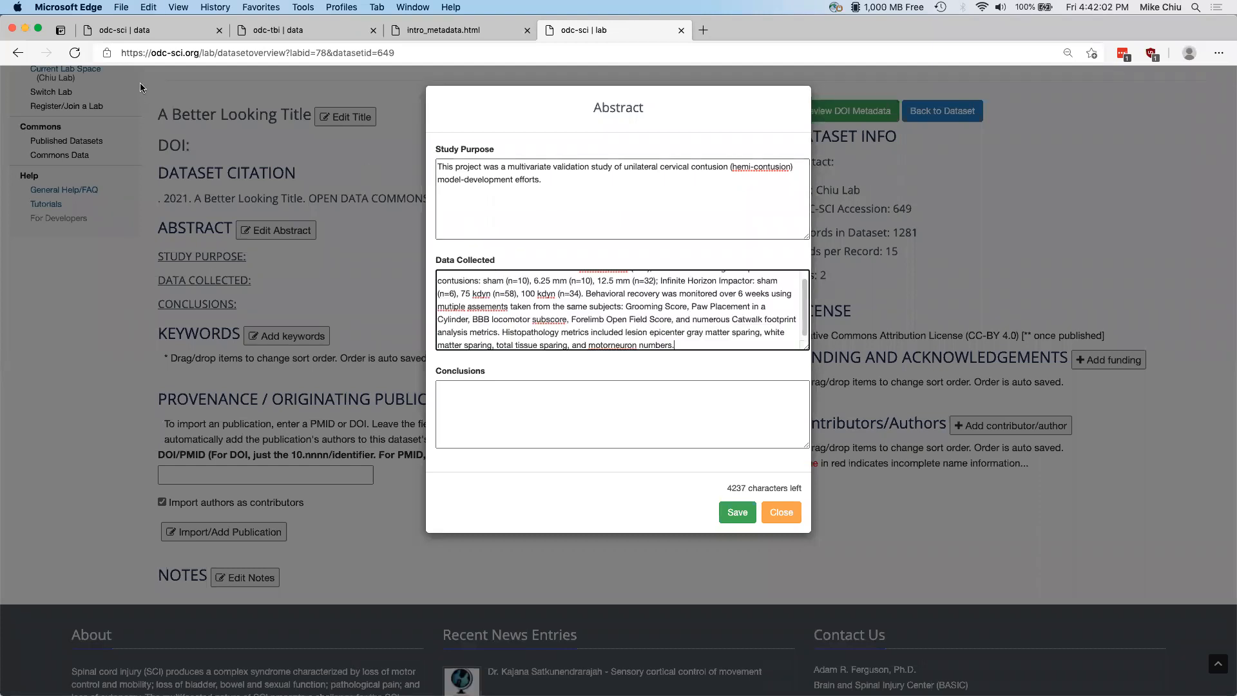
Step: Copy the Primary Conclusion text from the public Cervical (C5) dataset into the abstract's Conclusions field
click(161, 38)
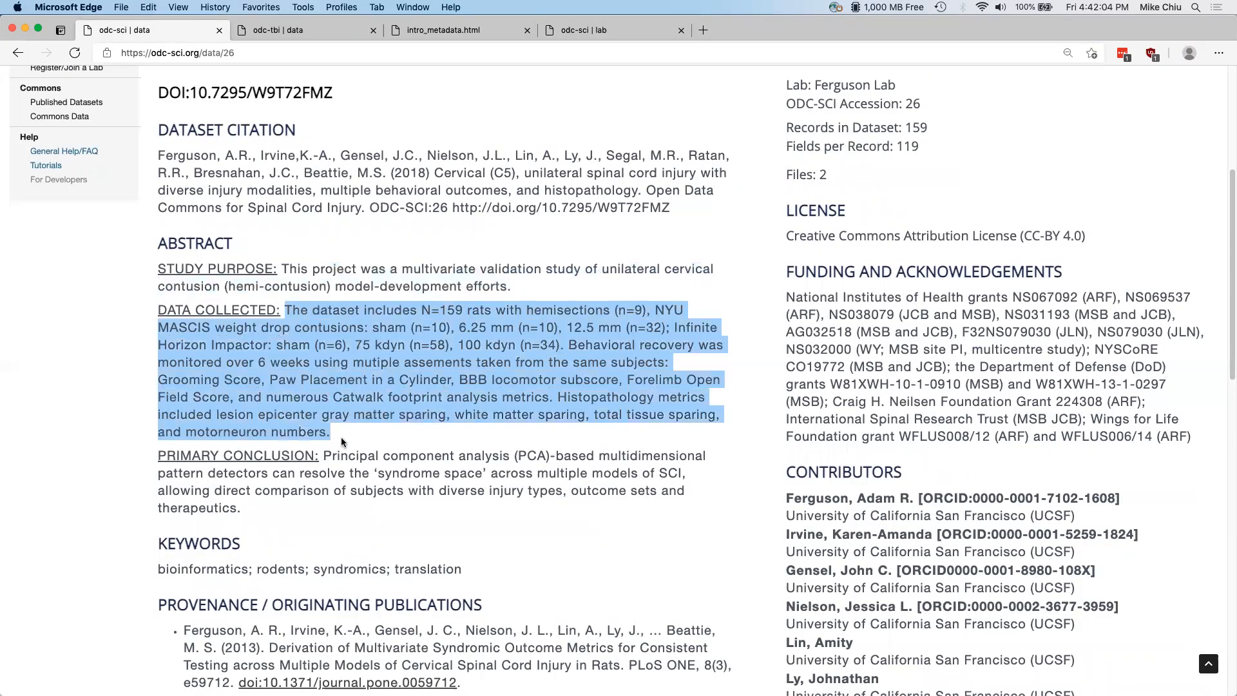
drag(326, 452, 347, 518)
key(super+c)
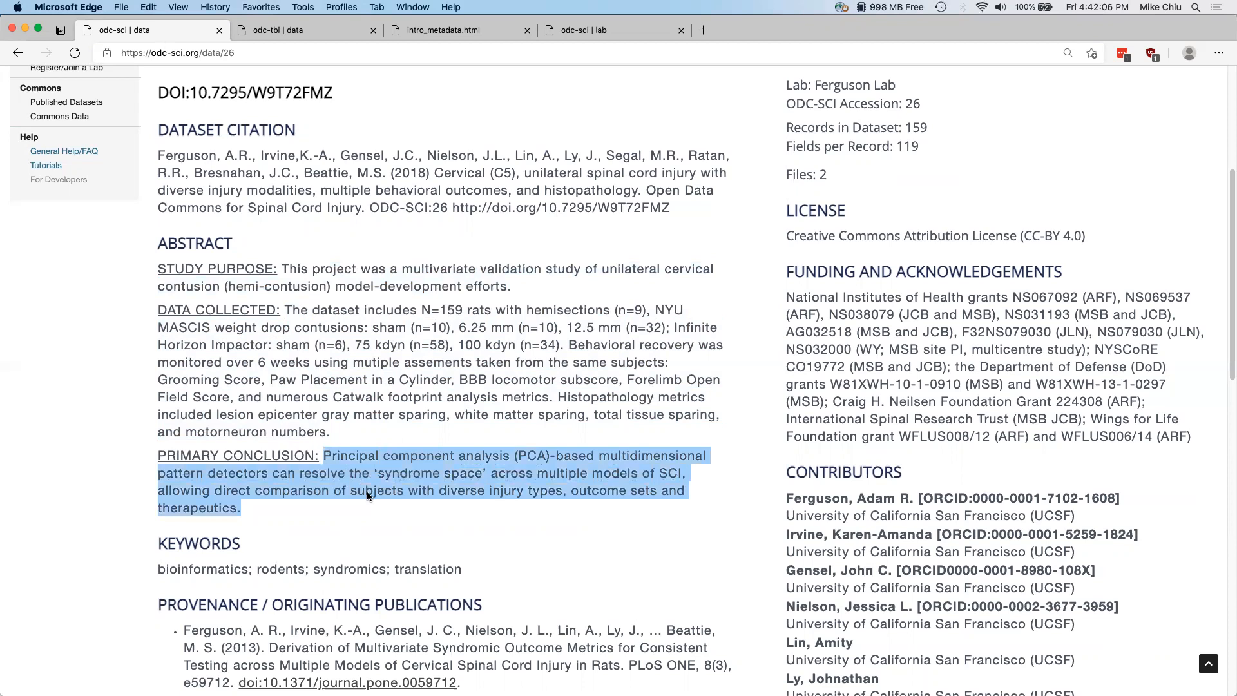
click(551, 31)
click(529, 410)
key(super+v)
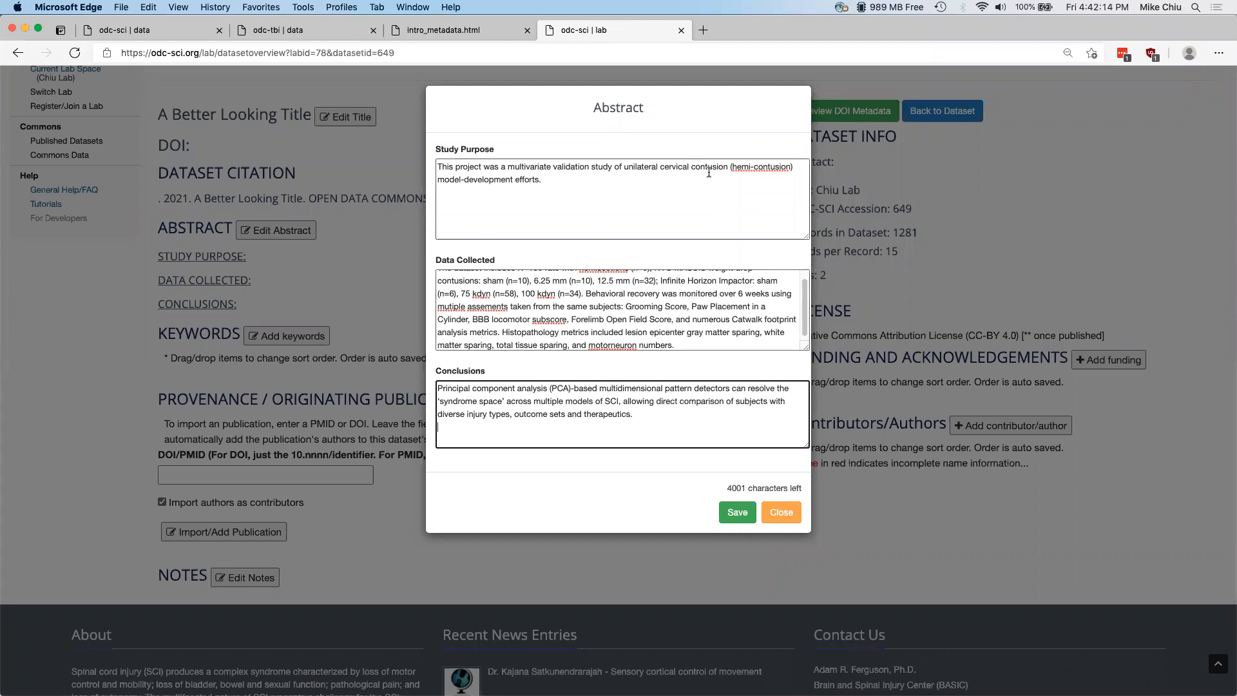
Step: Save the completed abstract and dismiss the confirmation message
click(693, 190)
click(671, 304)
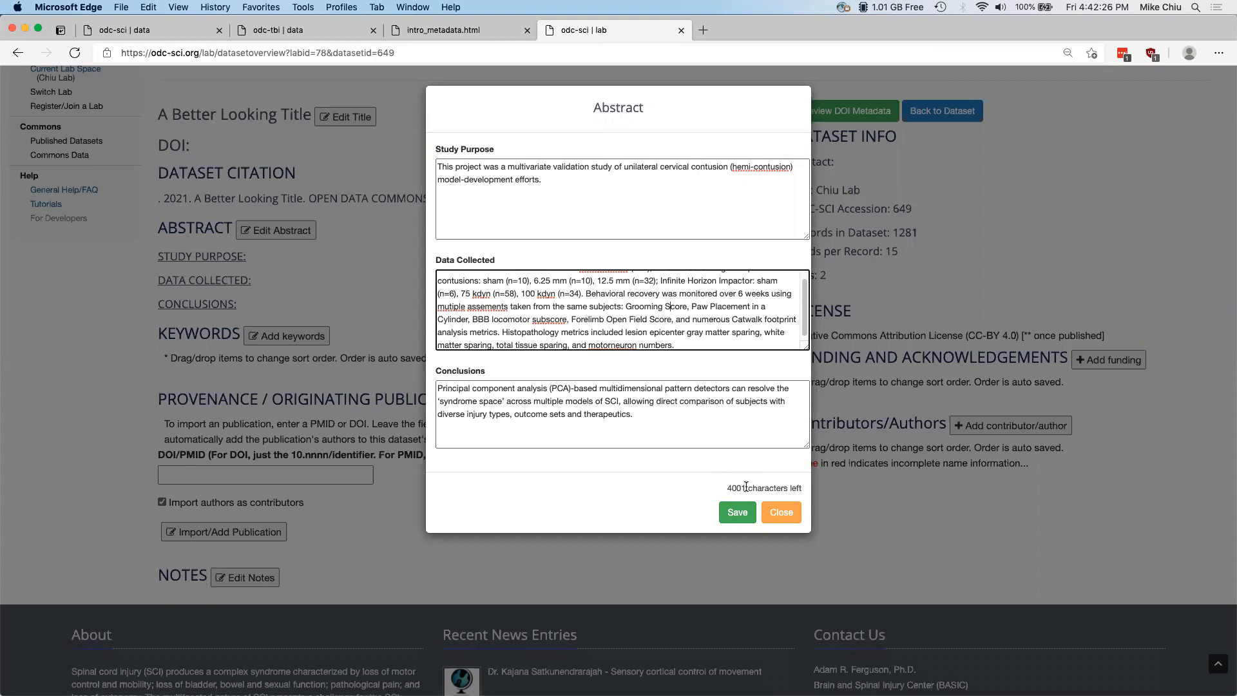
click(740, 510)
click(714, 124)
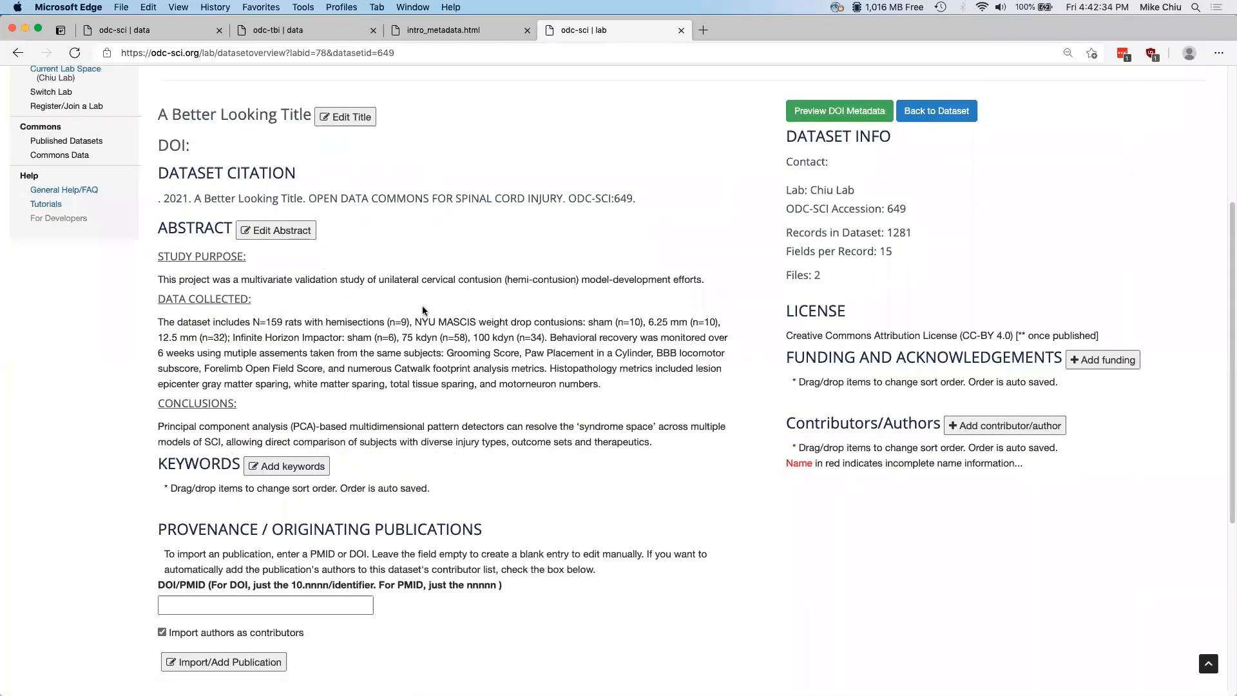
Step: Look up the keywords listed for the public Cervical (C5) dataset
scroll(425, 310, down, 2)
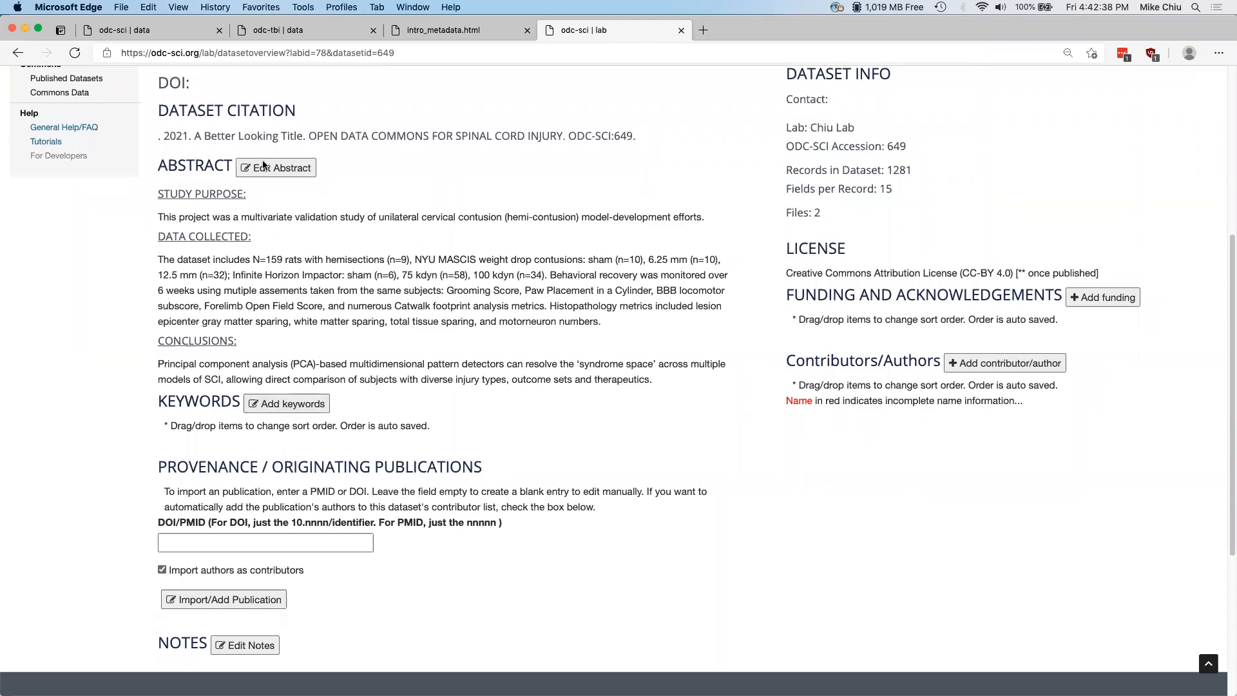
click(182, 31)
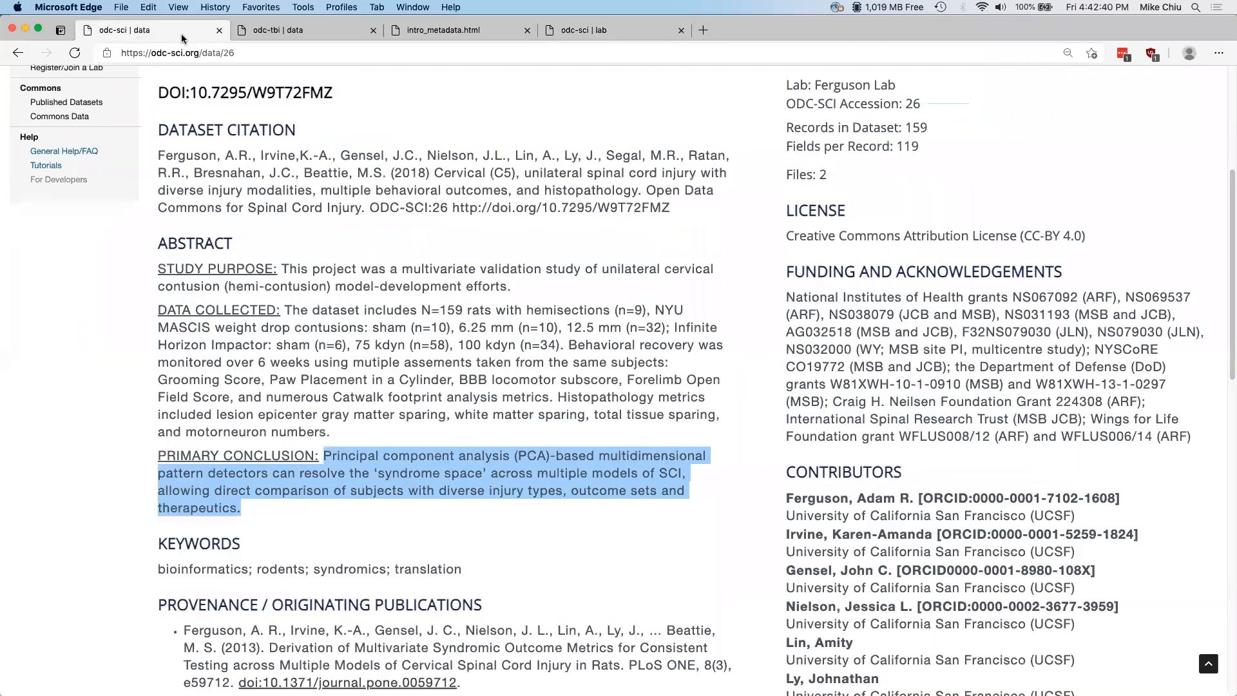
scroll(282, 240, down, 5)
scroll(285, 318, down, 3)
click(281, 317)
double_click(221, 337)
double_click(606, 181)
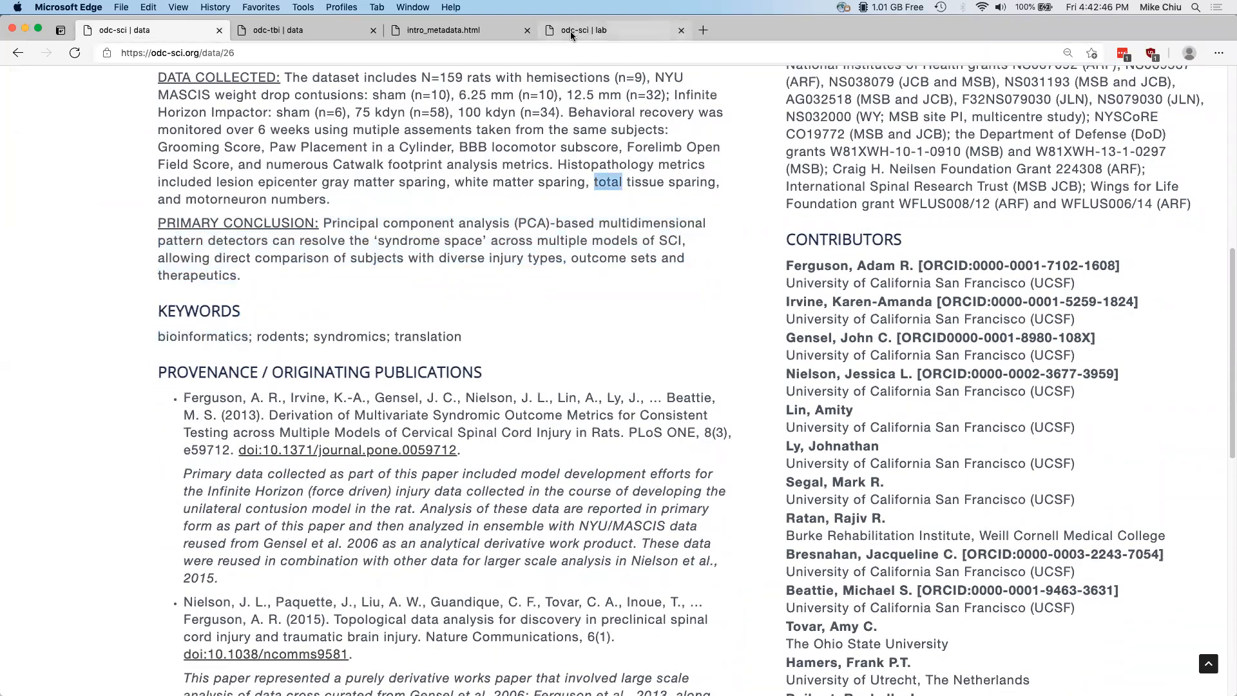
Step: Add the suggested keyword "Bioinformatics" to the demo dataset and save it
click(575, 30)
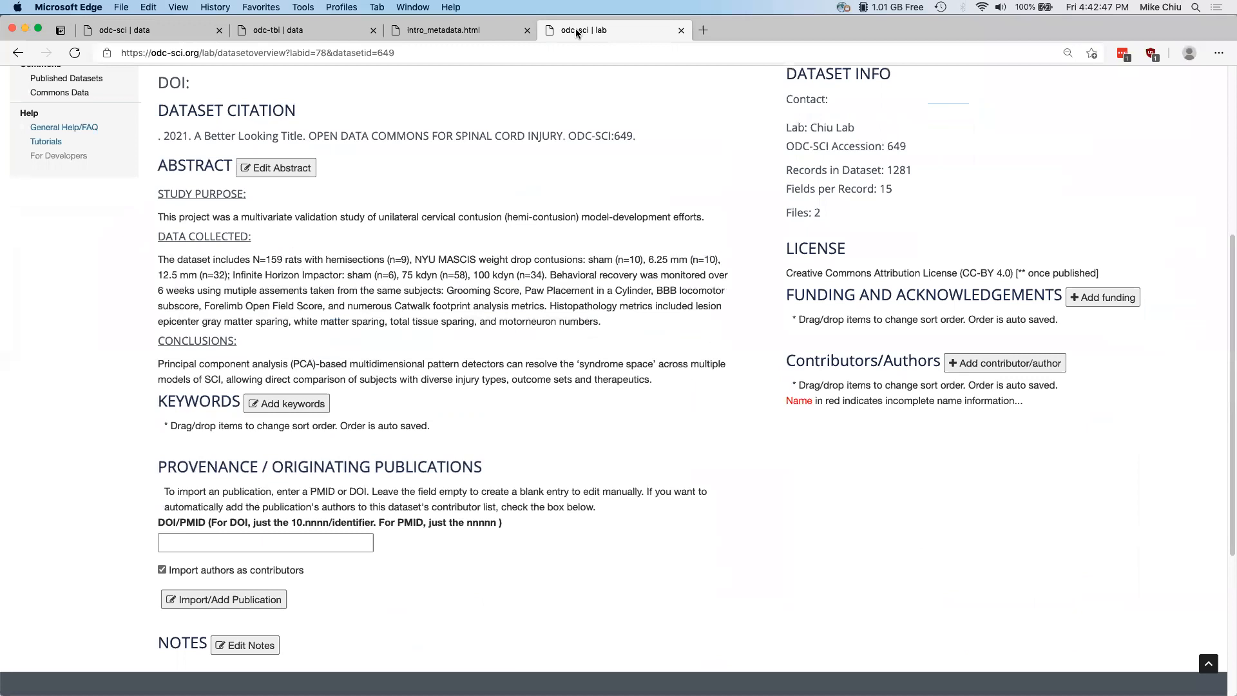
click(300, 405)
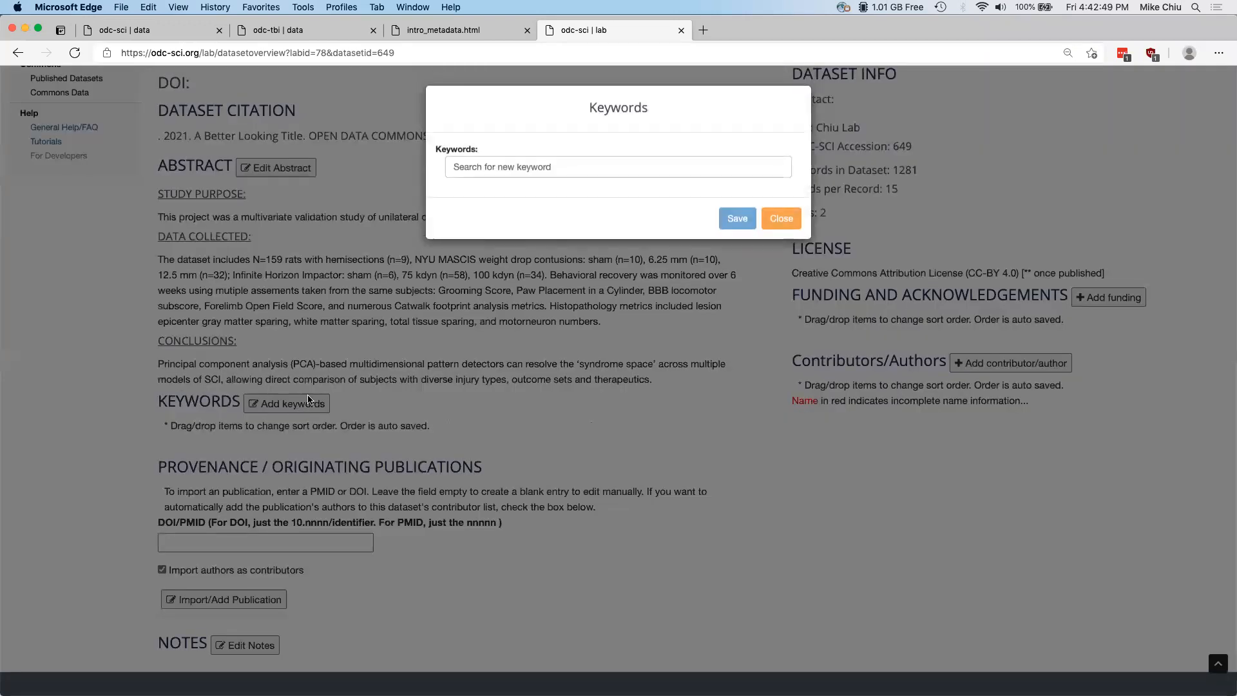
click(539, 168)
text(b)
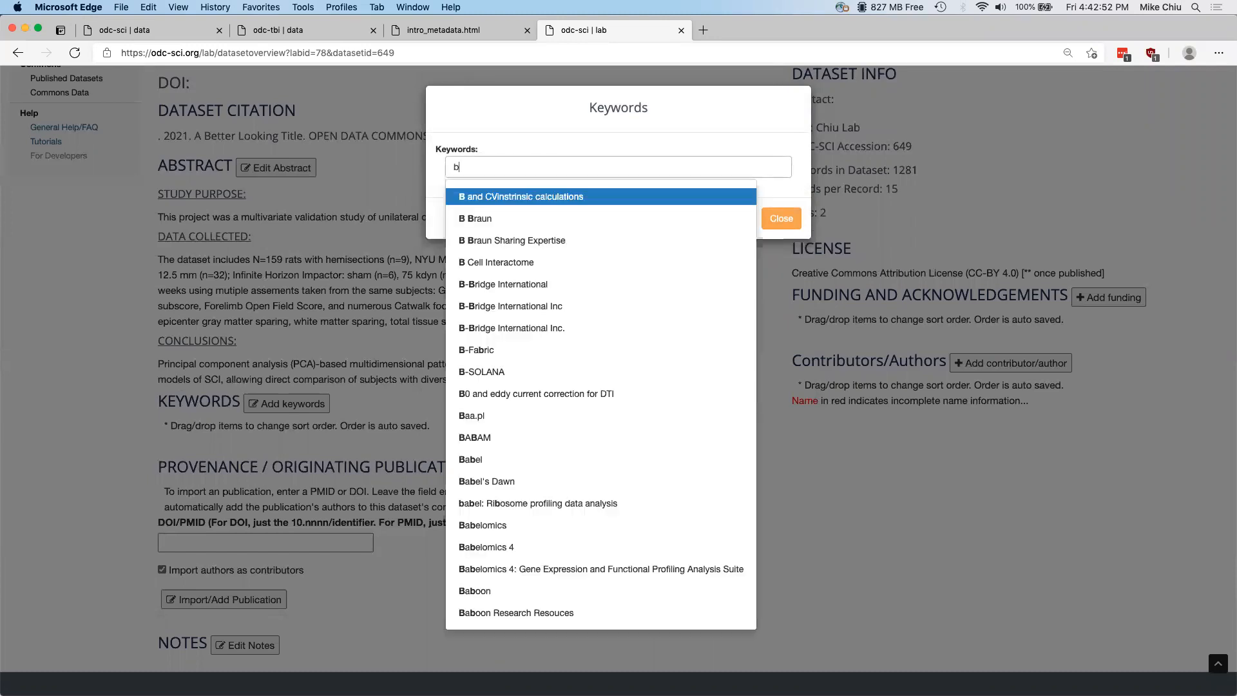
text(ioinformat)
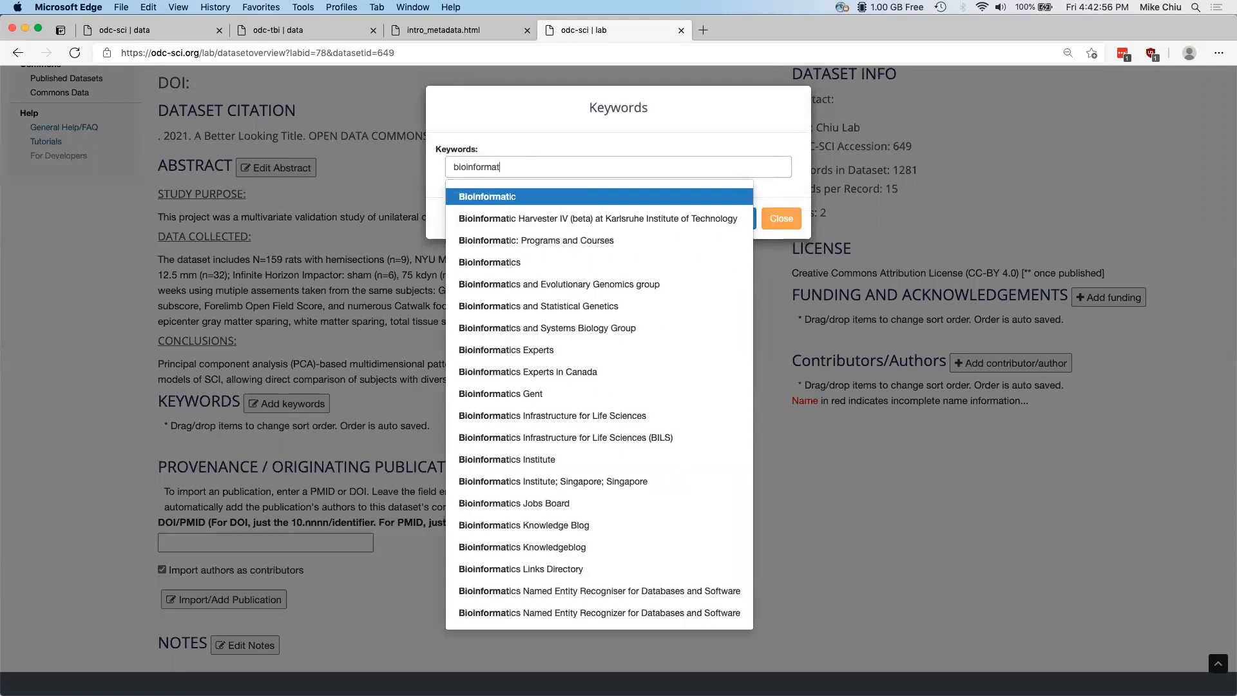
text(ics)
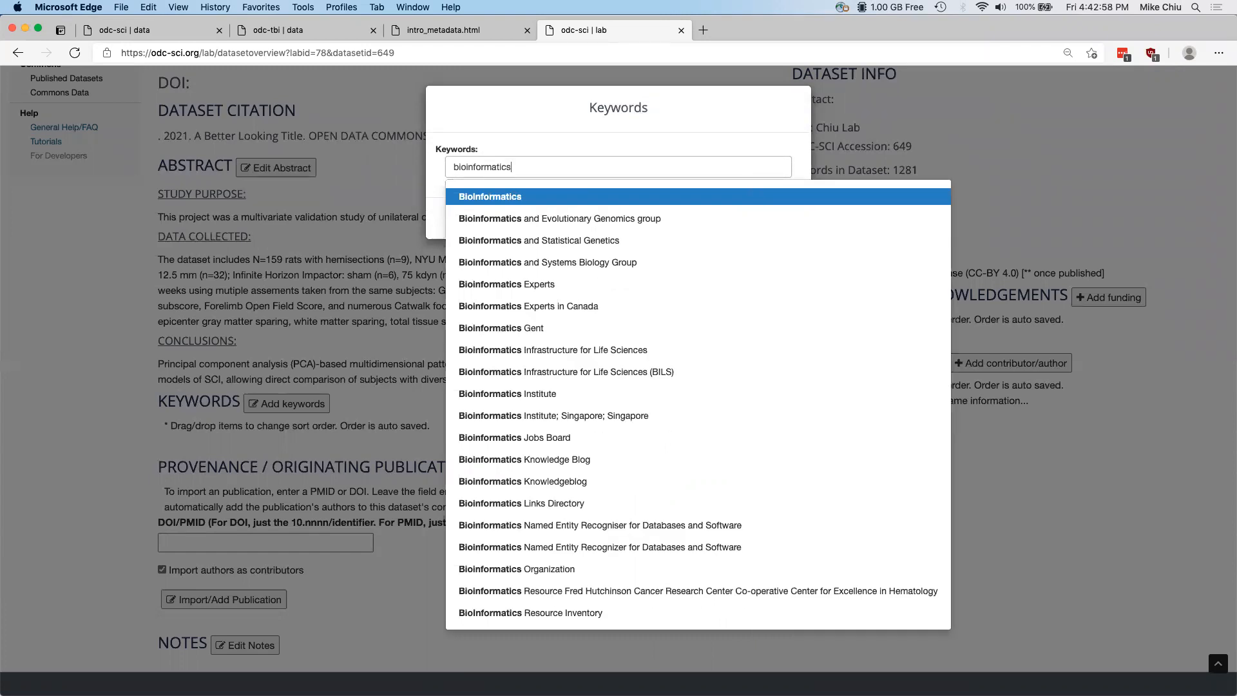
click(510, 197)
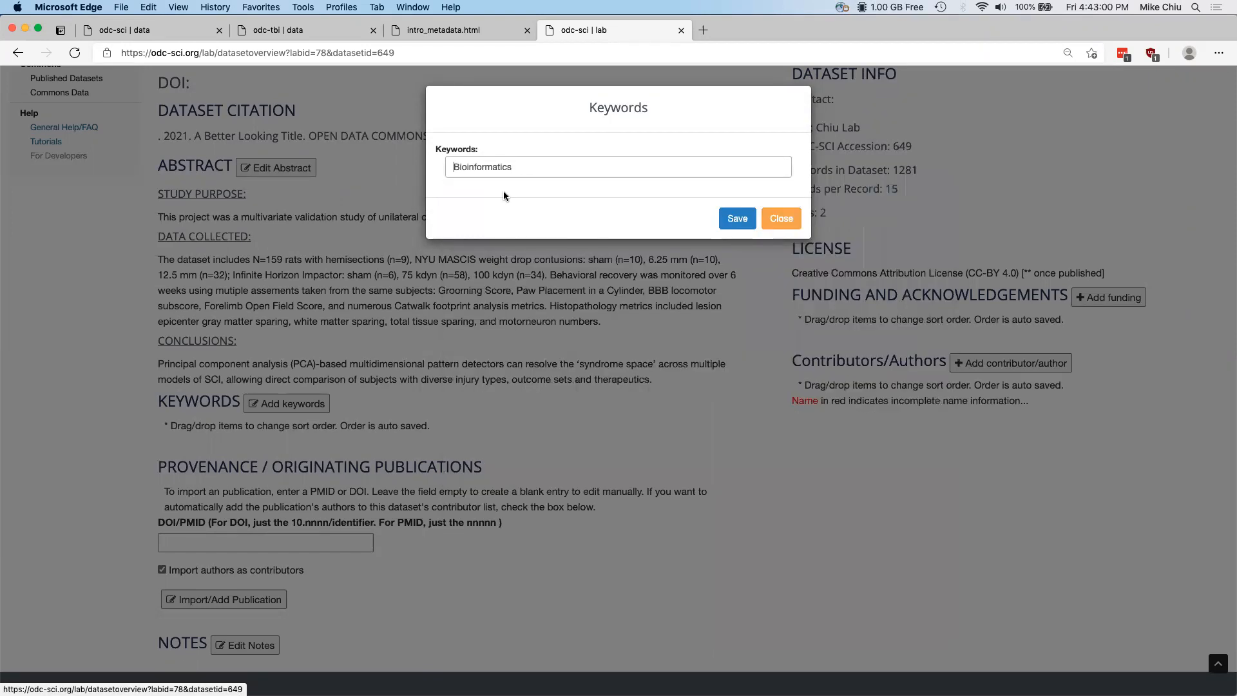
click(736, 219)
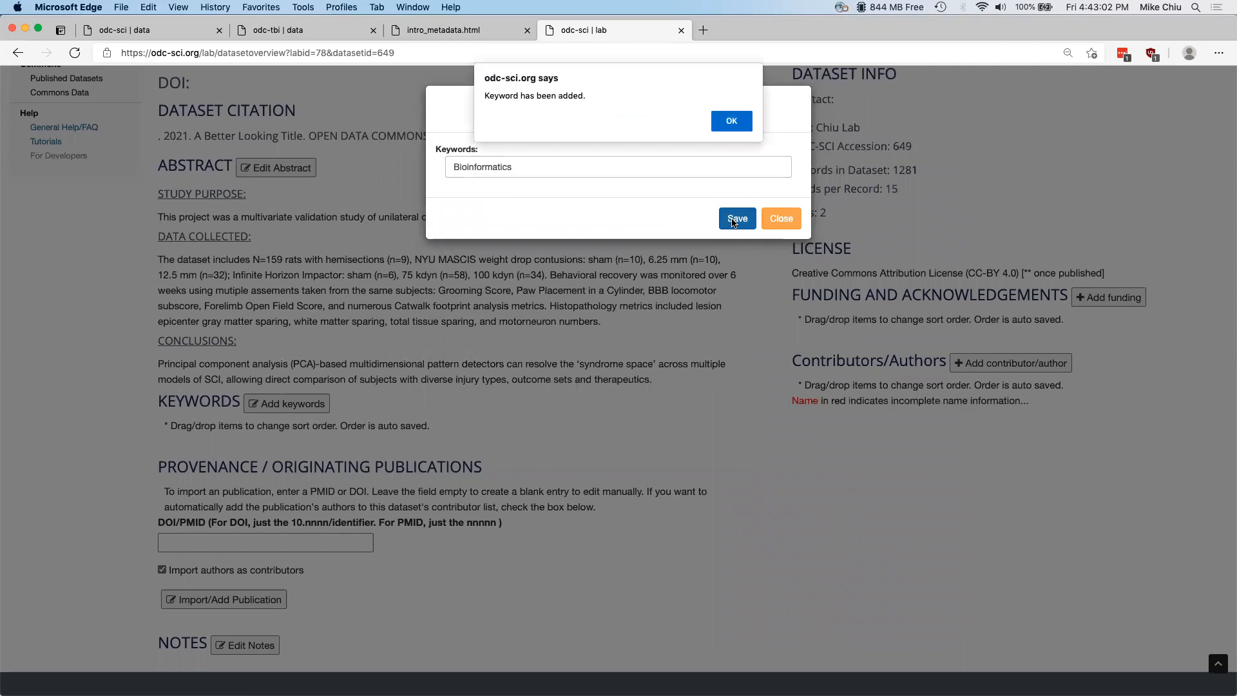
click(726, 125)
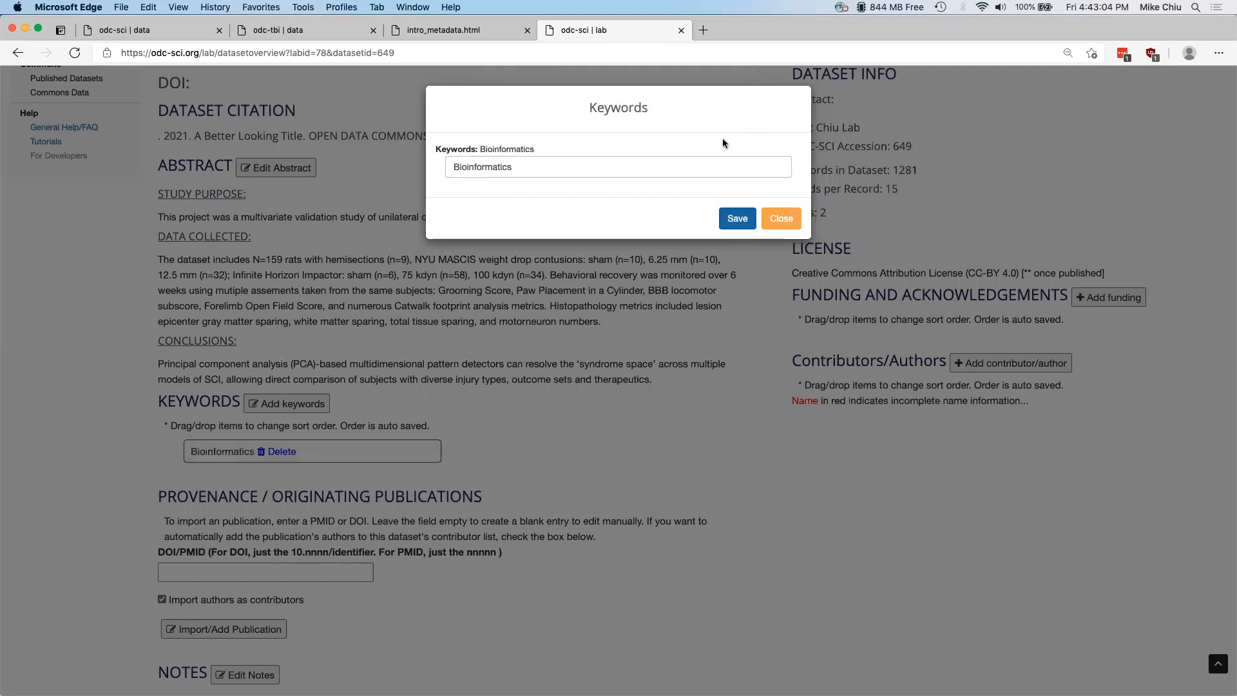
Step: Check the public dataset's next keyword, then add the suggested keyword "rodents" to the demo dataset and save it
click(122, 30)
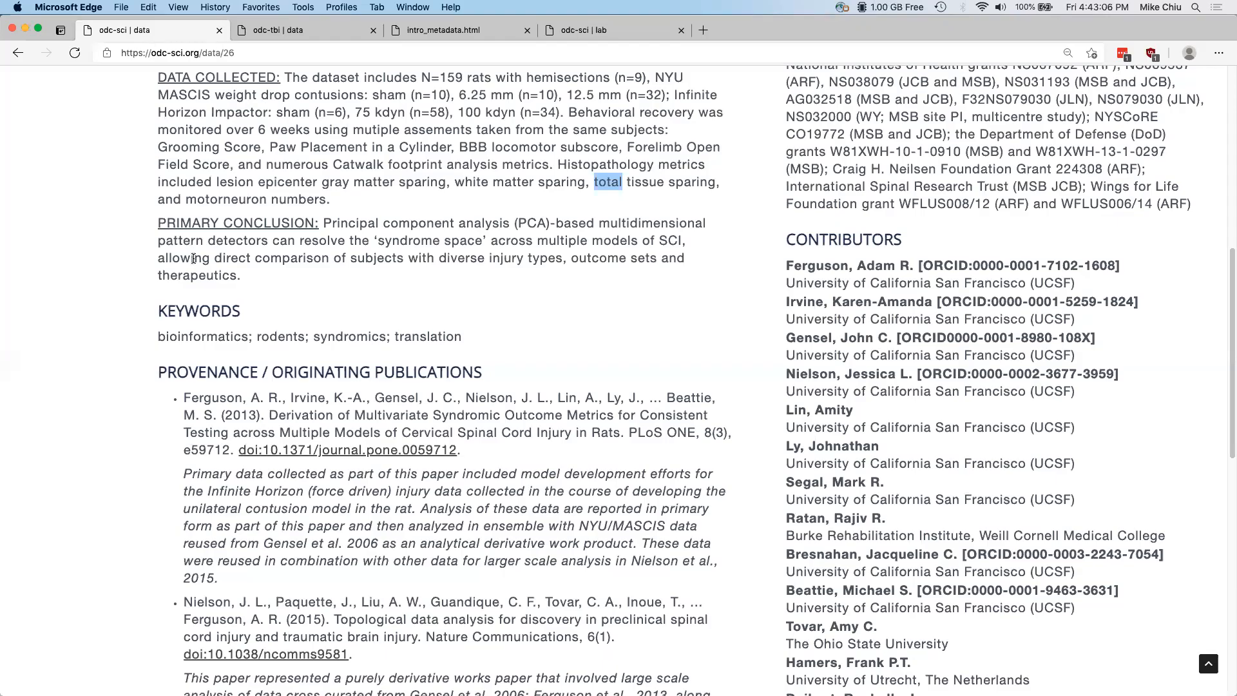
click(580, 30)
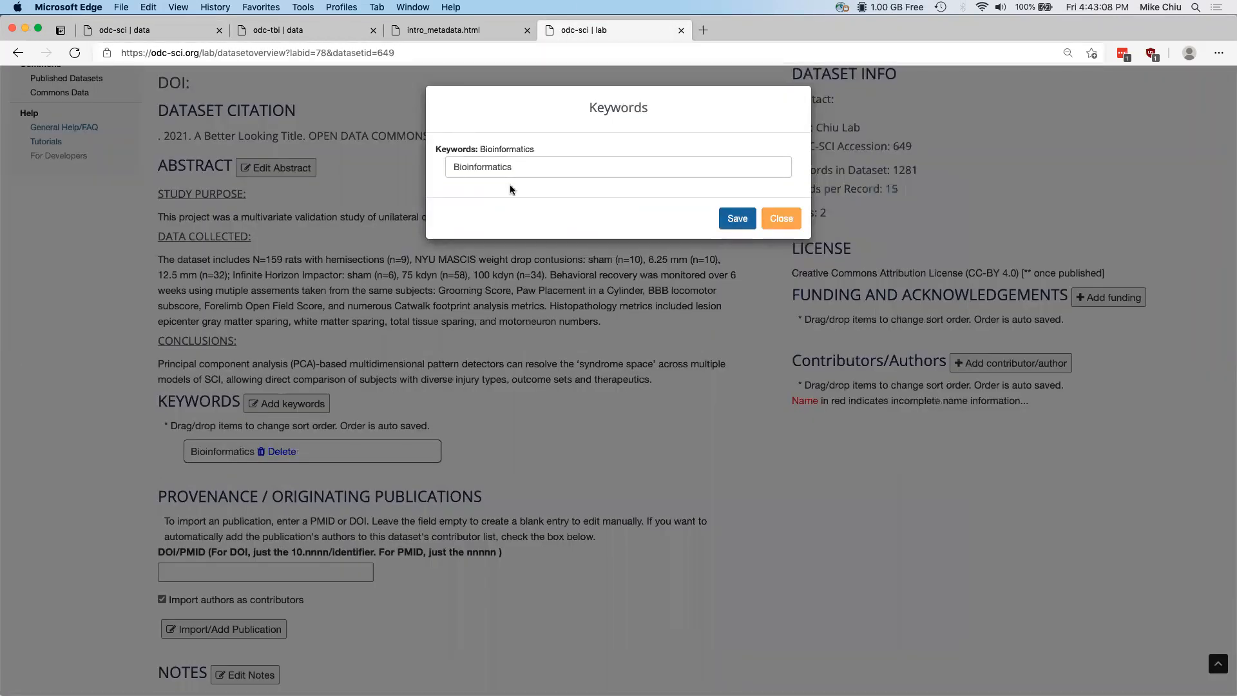
double_click(500, 167)
text(rodents)
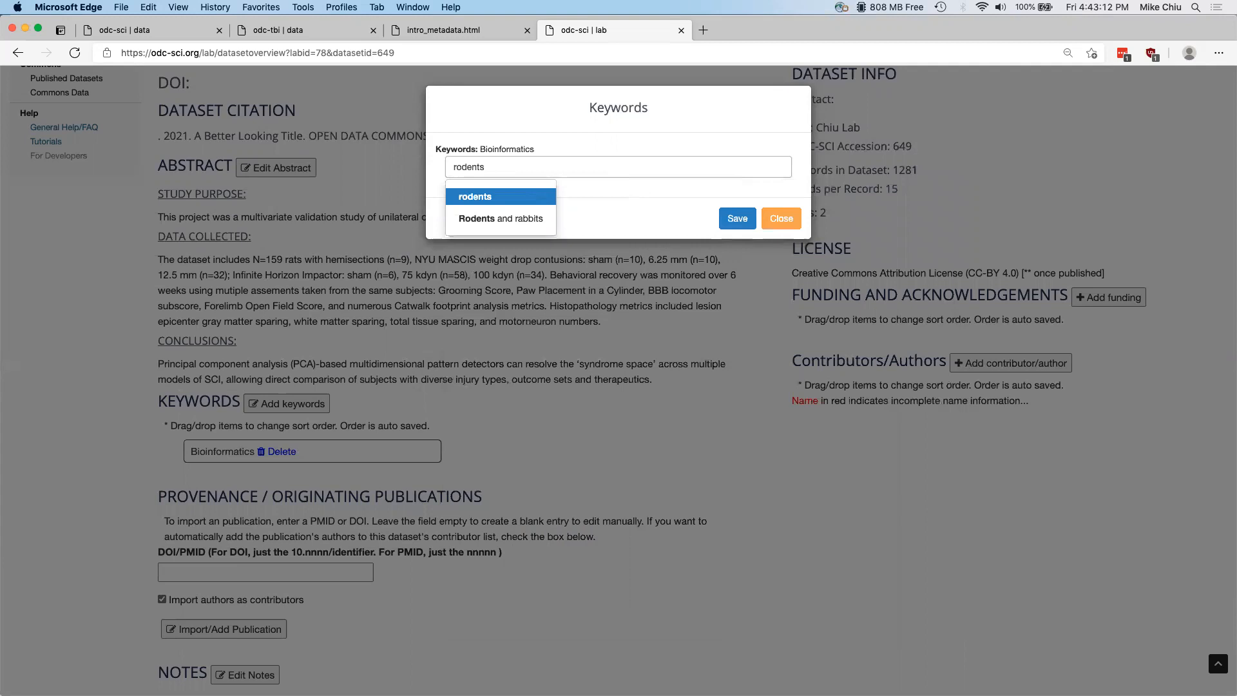
click(490, 195)
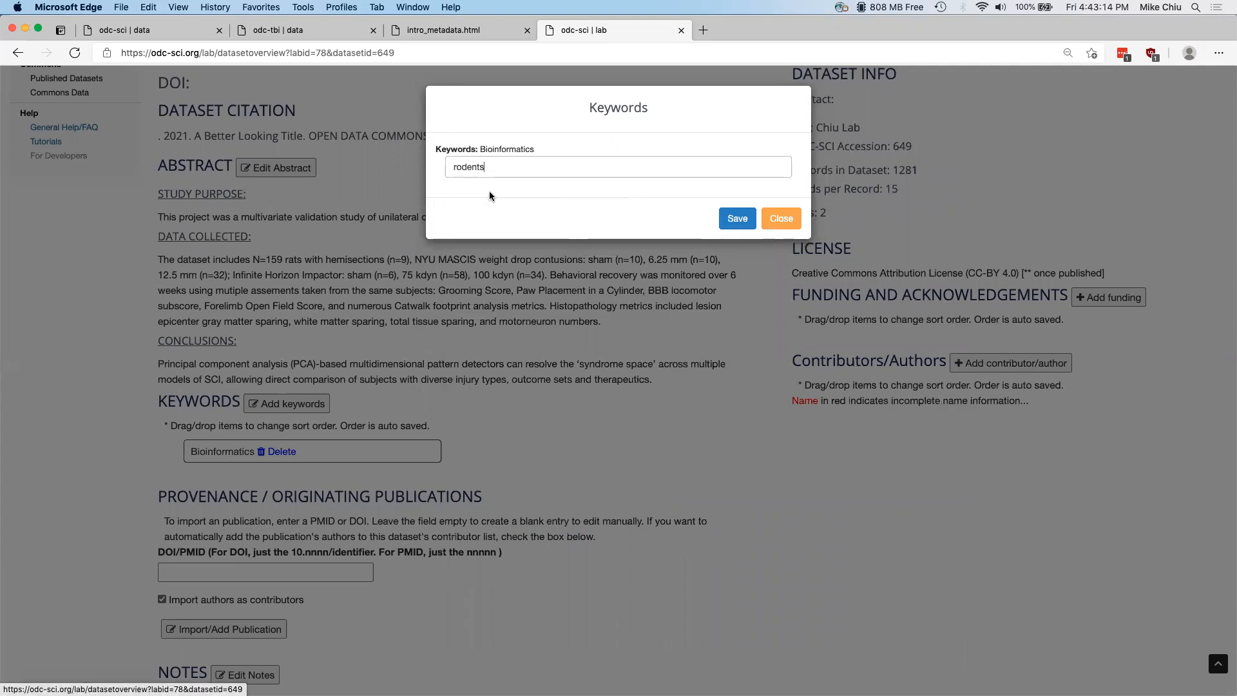
click(725, 221)
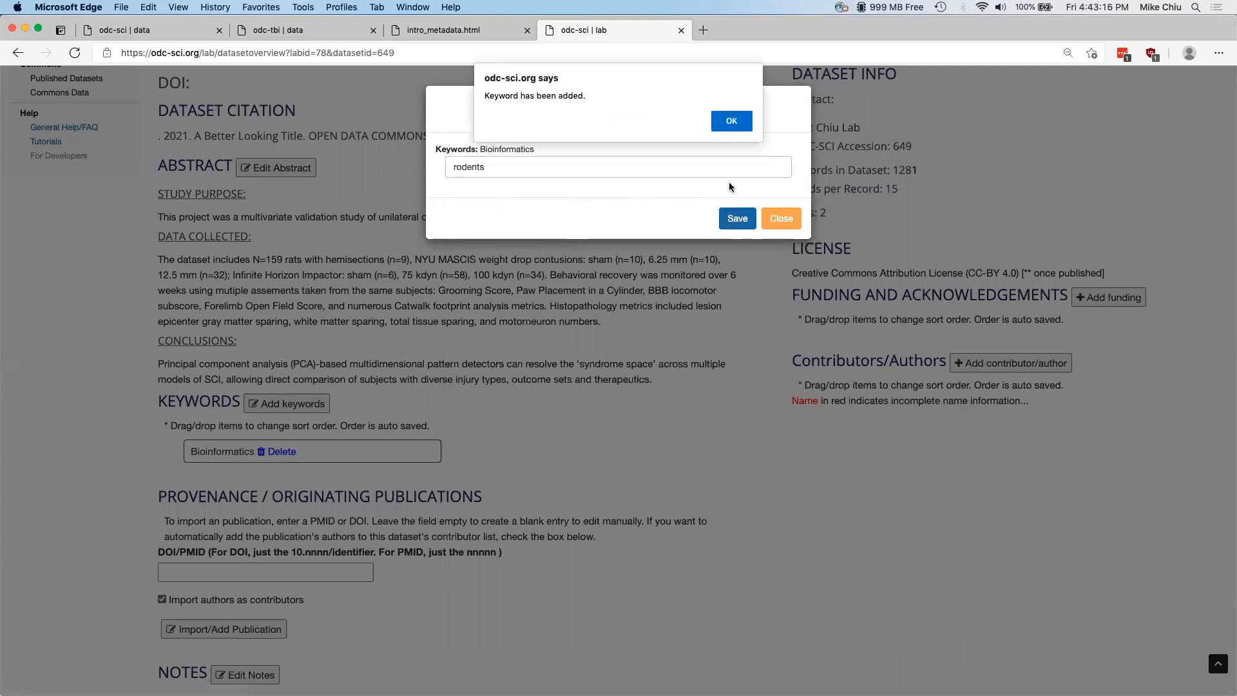
click(726, 120)
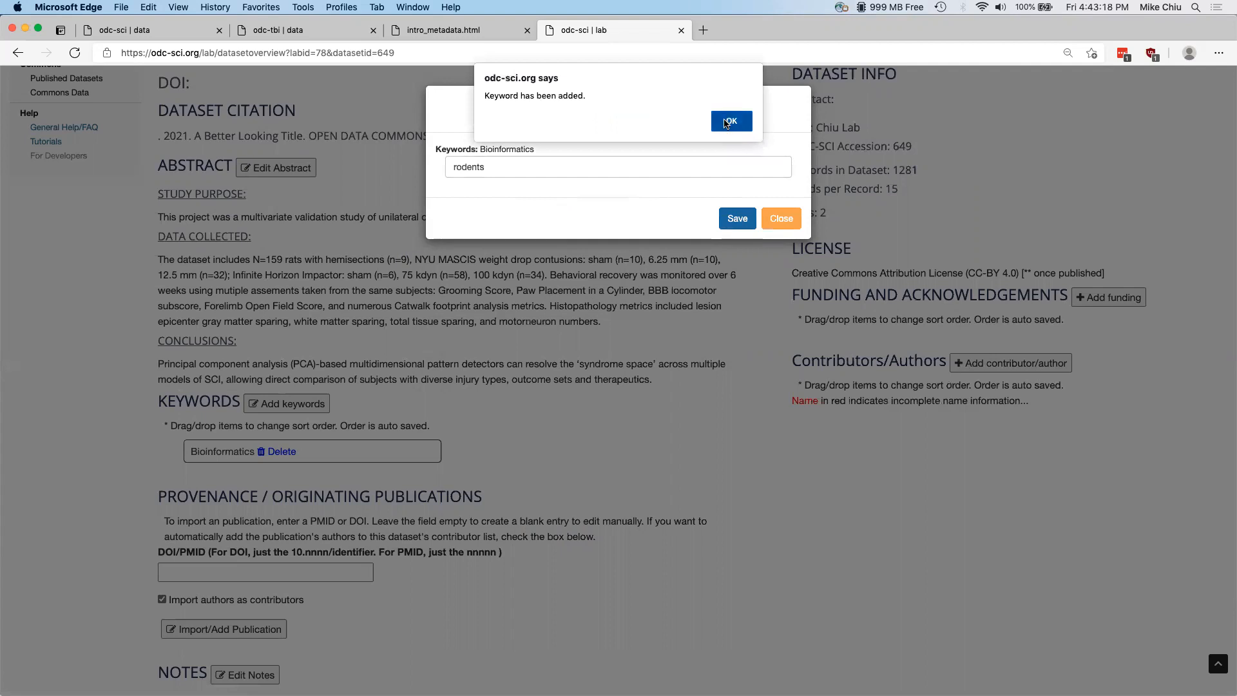
click(714, 124)
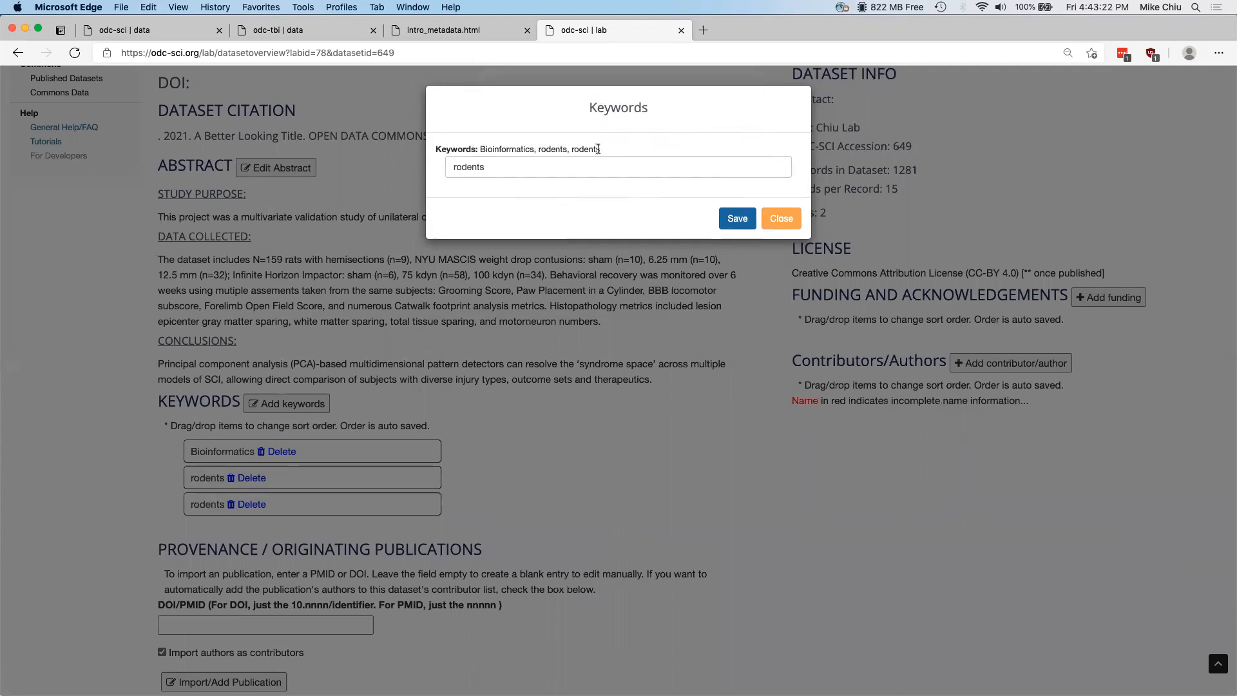
Step: Check the public dataset's keyword list again, then add the custom keyword "syndromics" to the demo dataset and save it
click(141, 30)
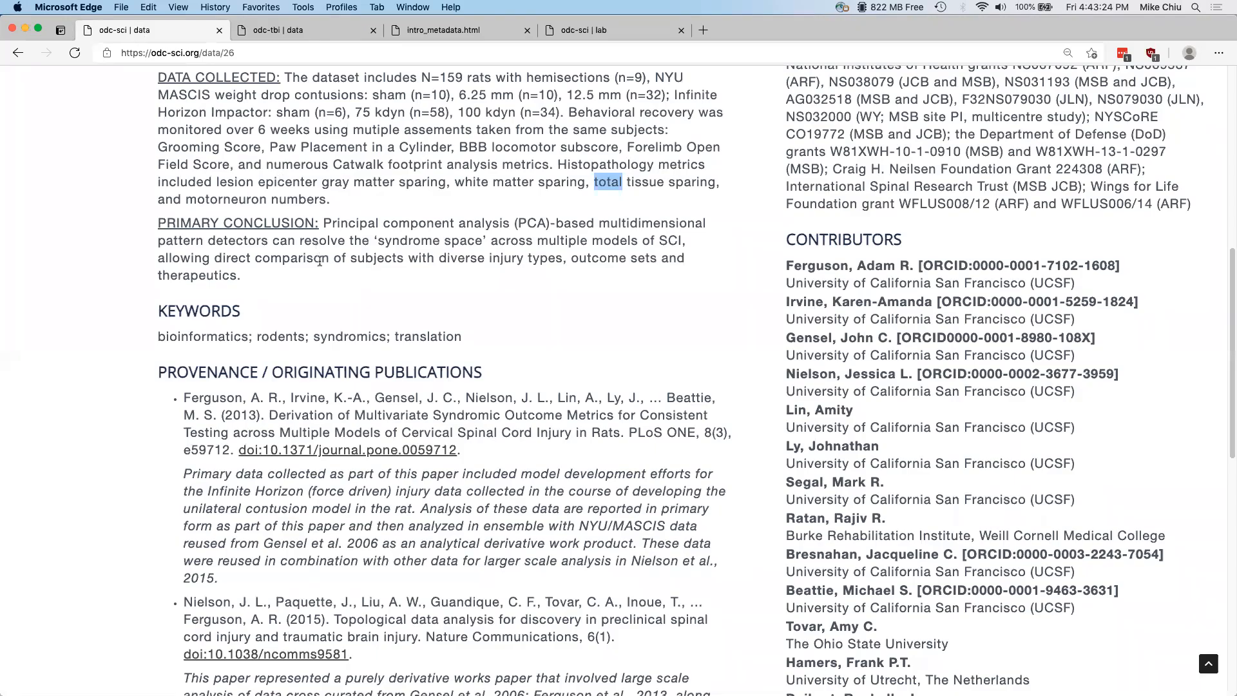
click(589, 31)
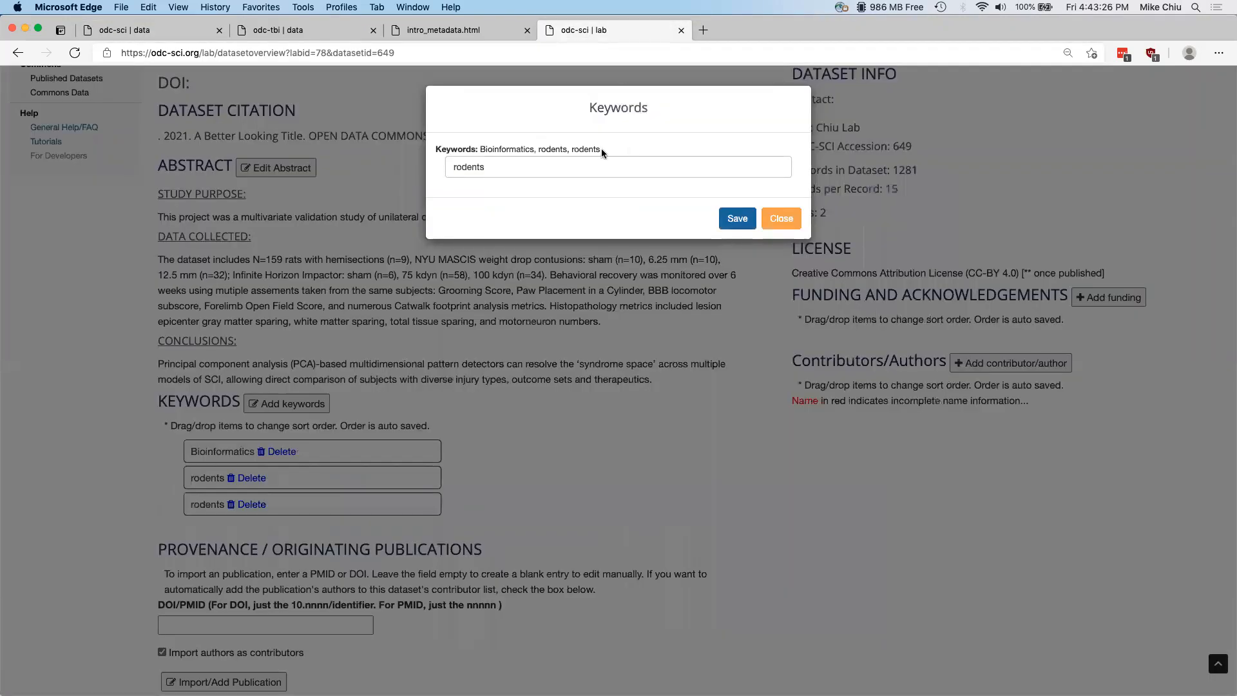
double_click(561, 167)
text(synd)
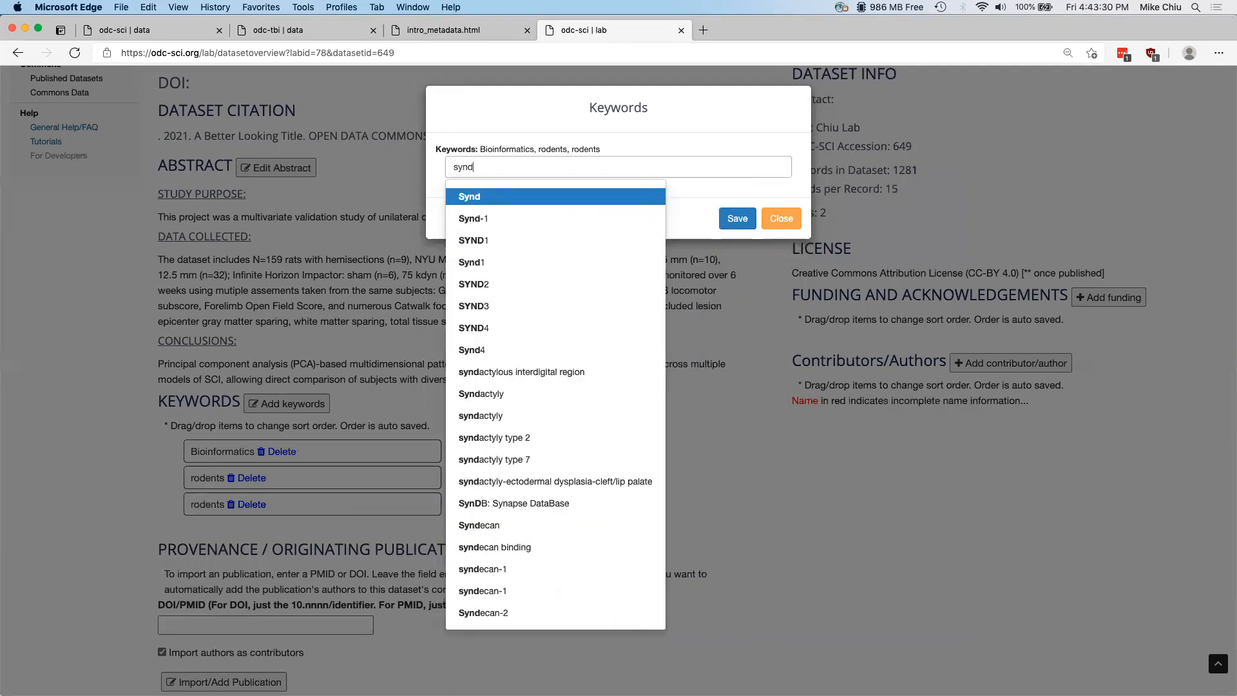
text(romics)
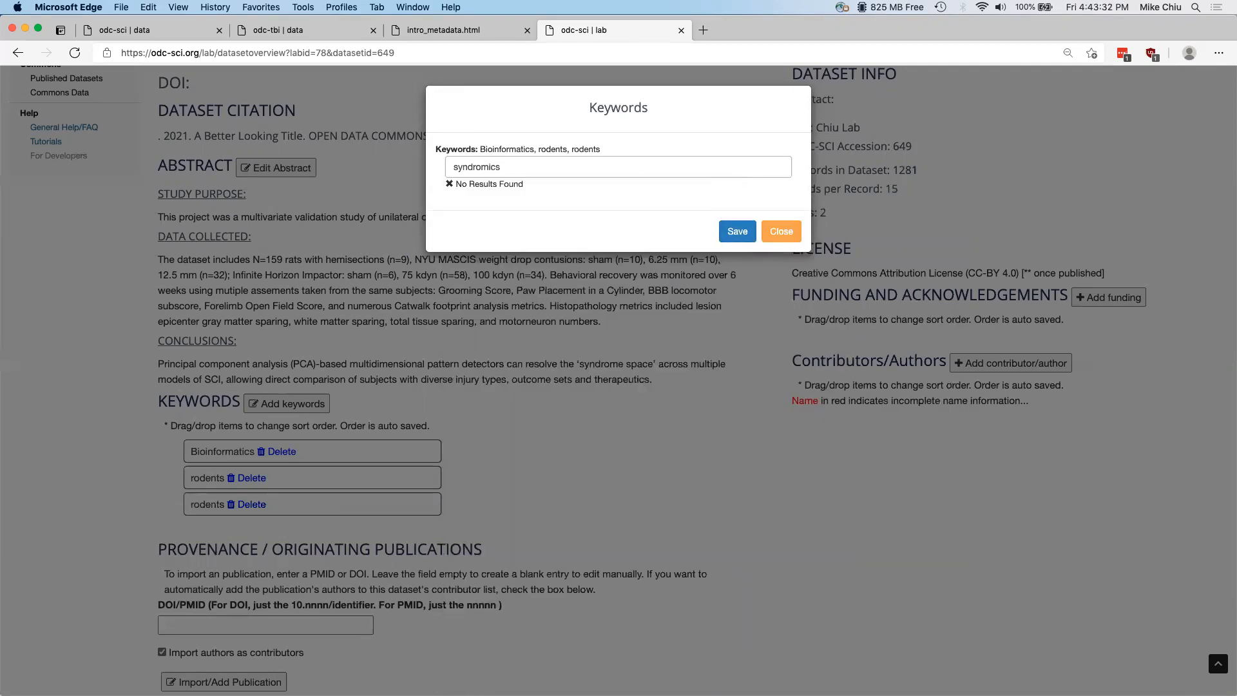
click(744, 232)
click(737, 123)
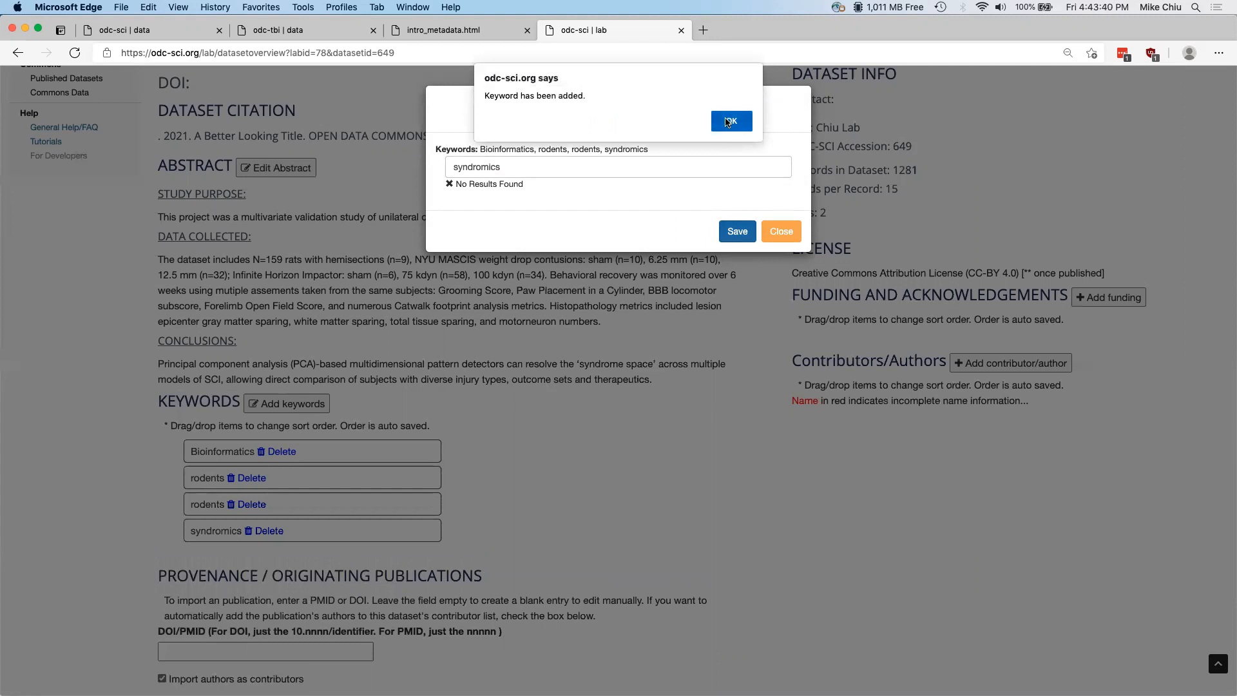
click(728, 122)
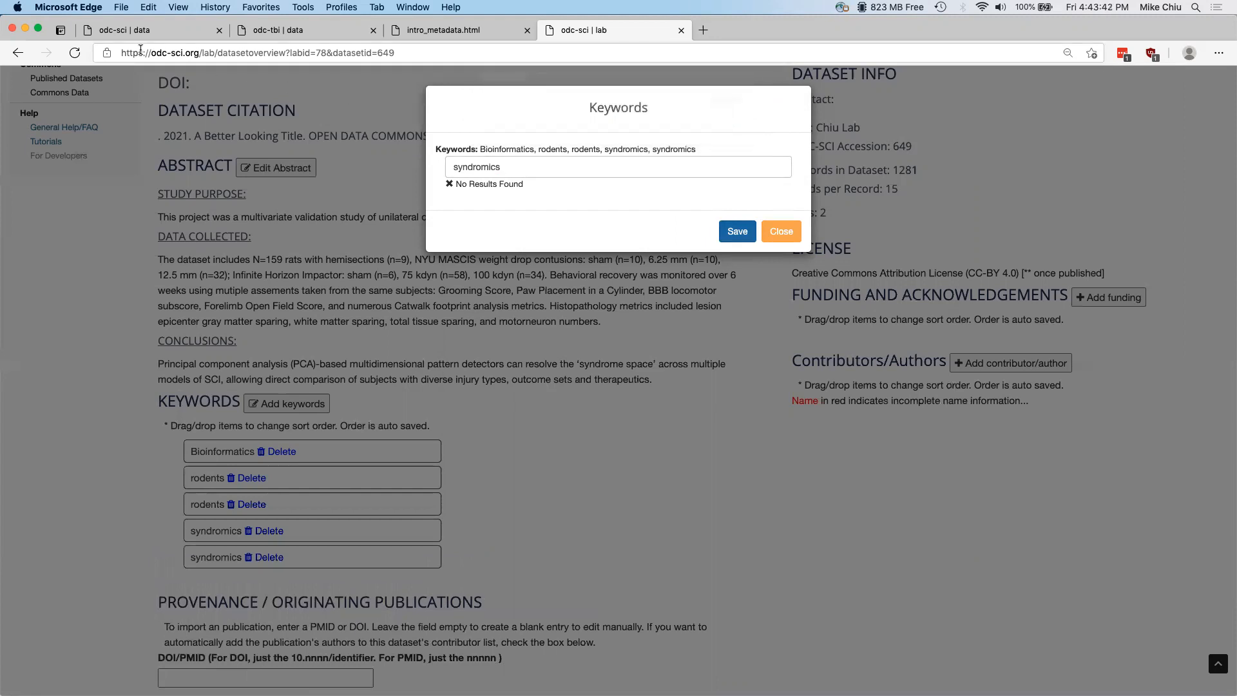
Step: Check the public dataset's last keyword, then add the suggested keyword "translation" to the demo dataset and close the keyword editor
click(147, 30)
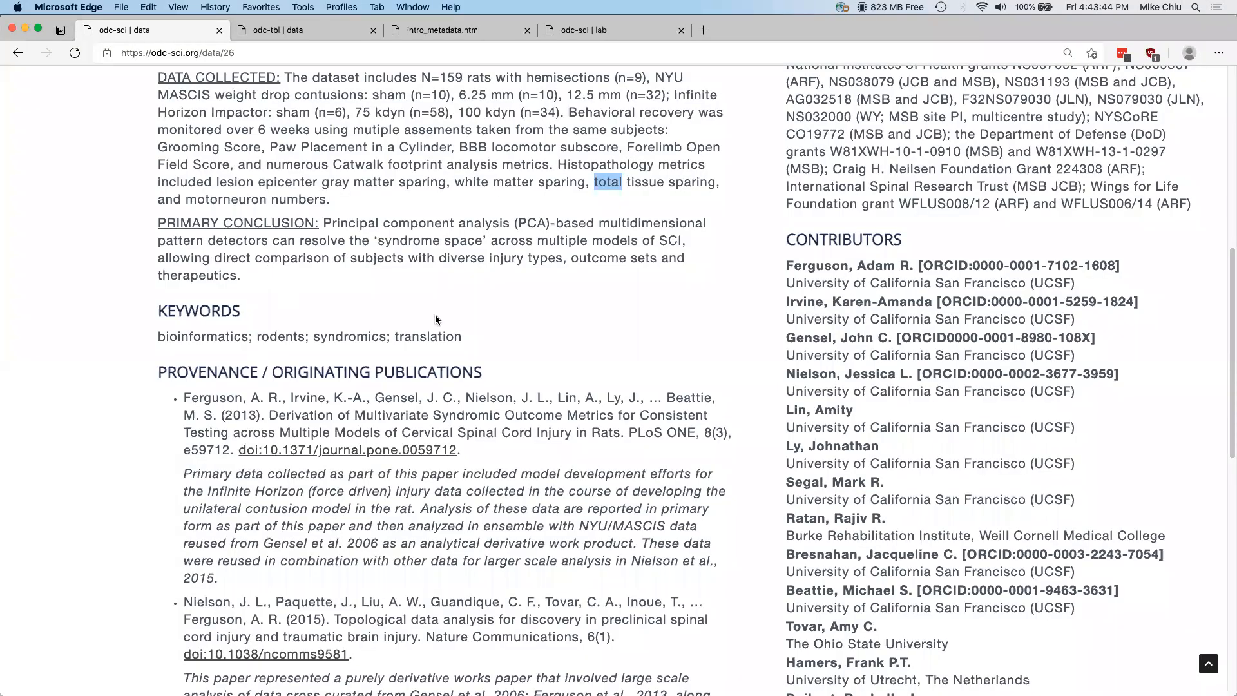
click(613, 31)
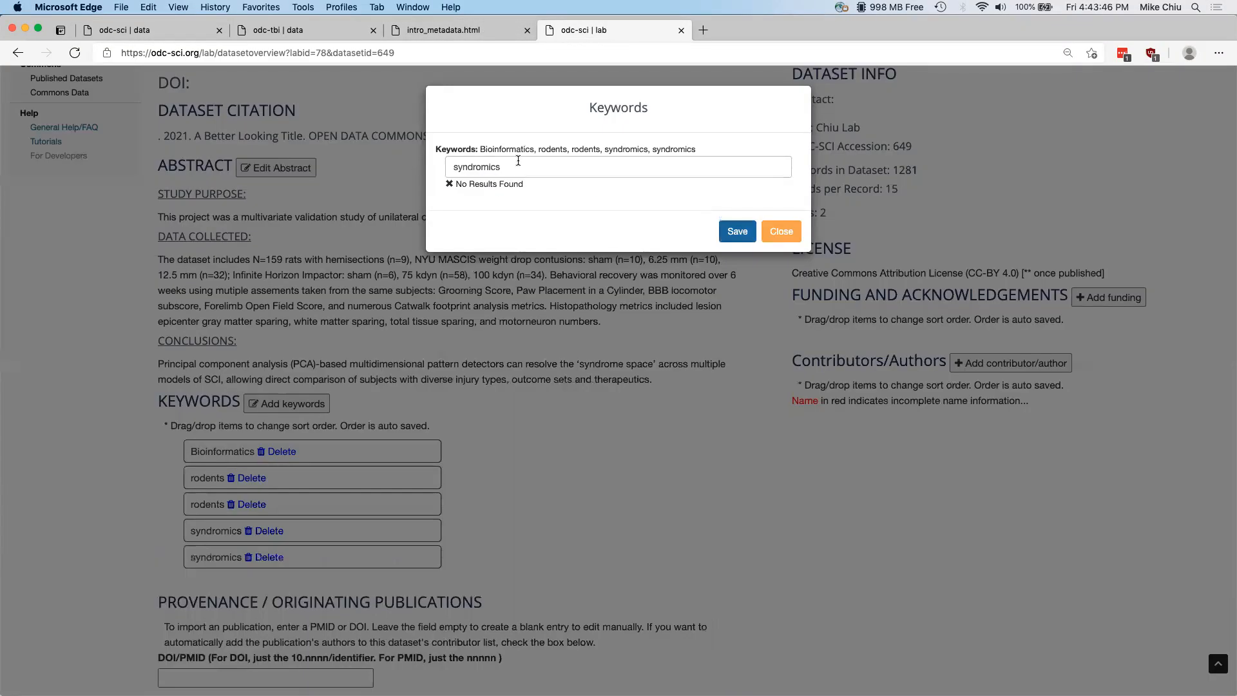
double_click(499, 173)
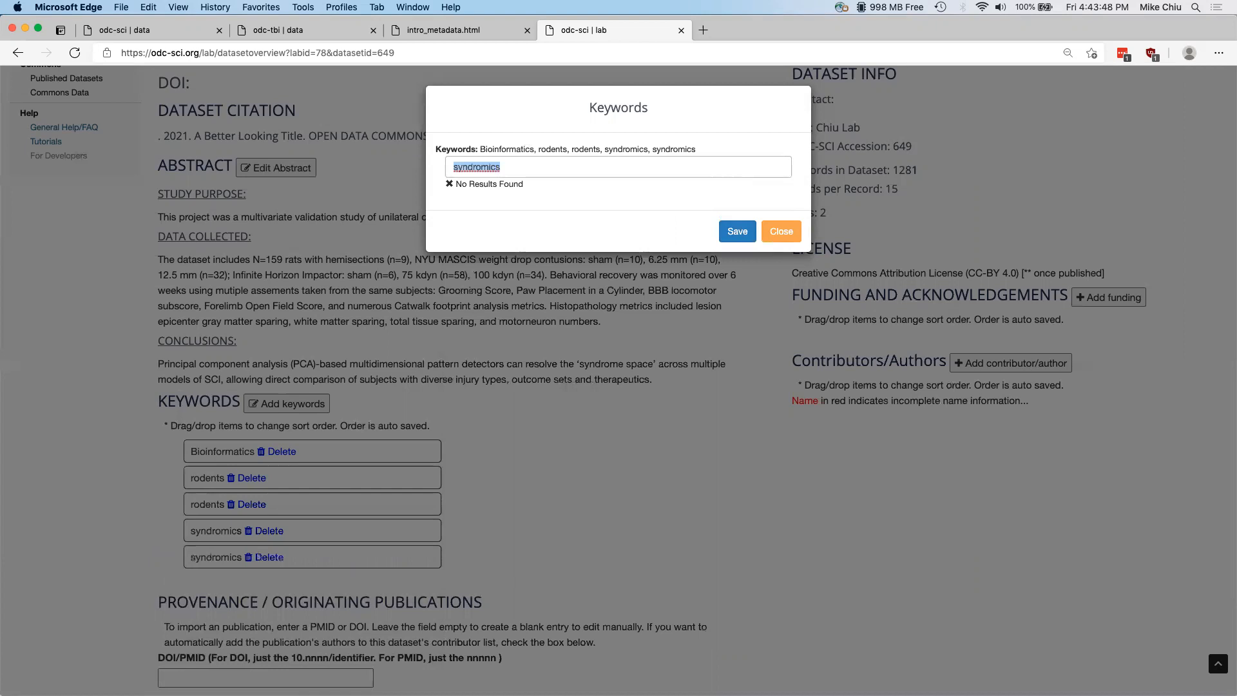
text(translation)
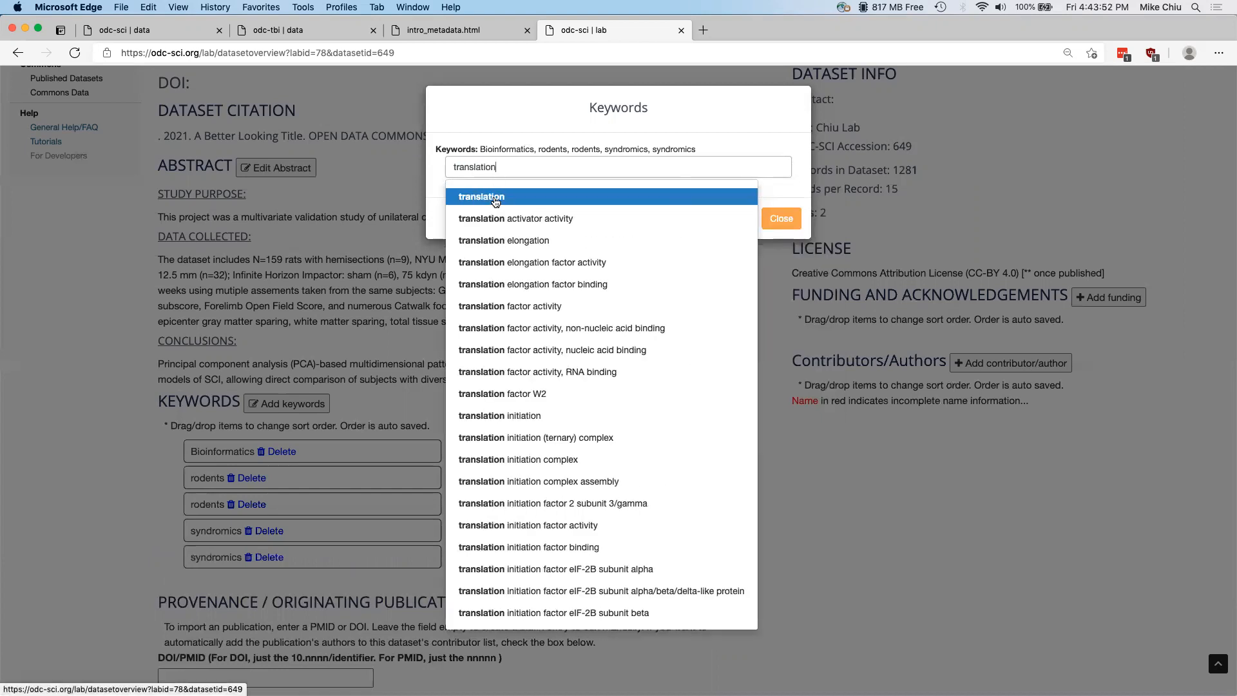
click(587, 196)
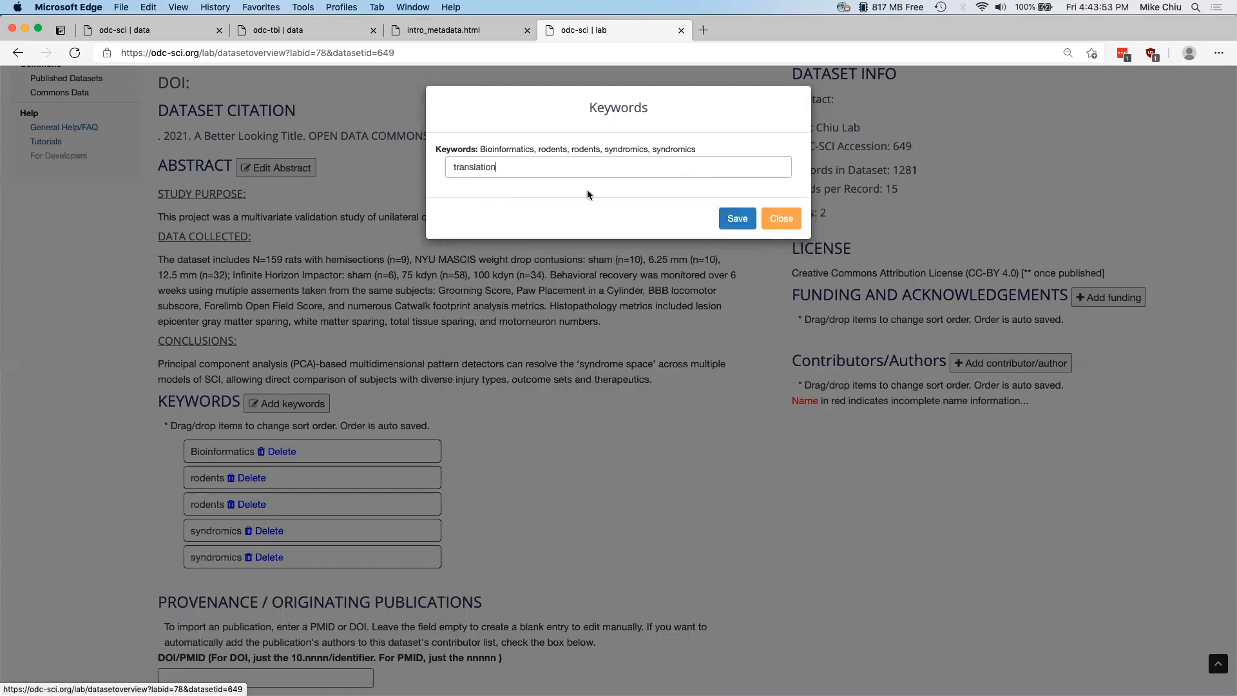
click(721, 217)
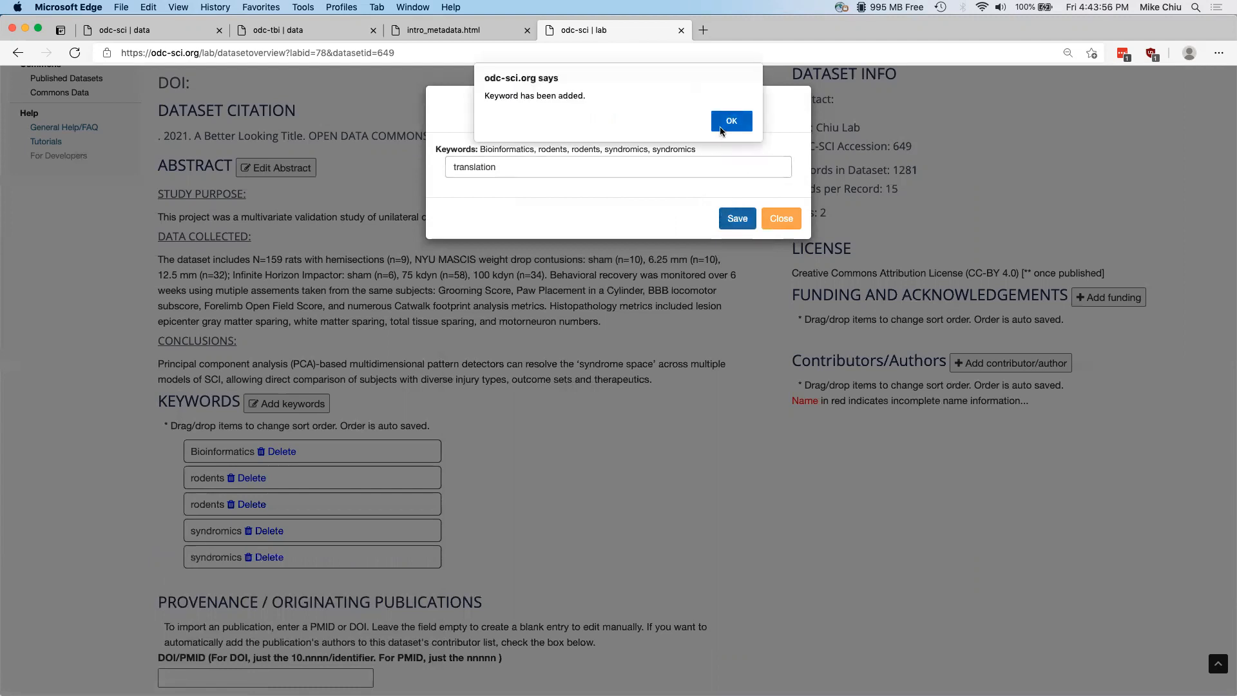
click(721, 127)
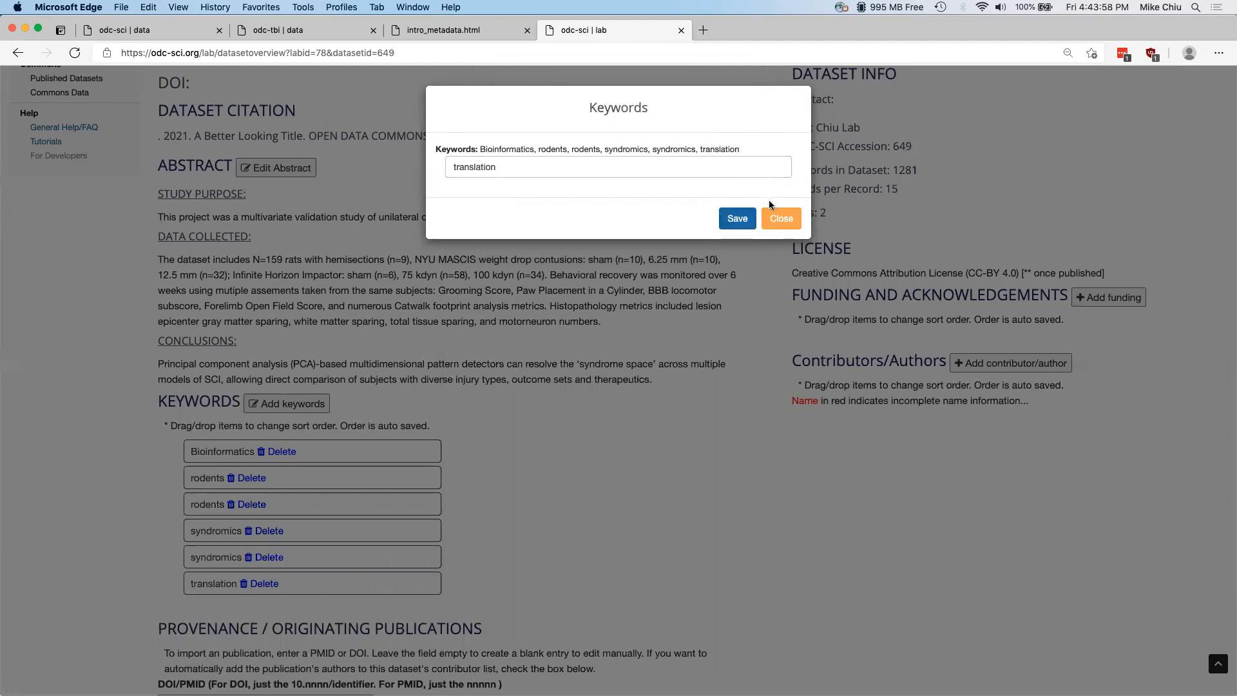
click(767, 219)
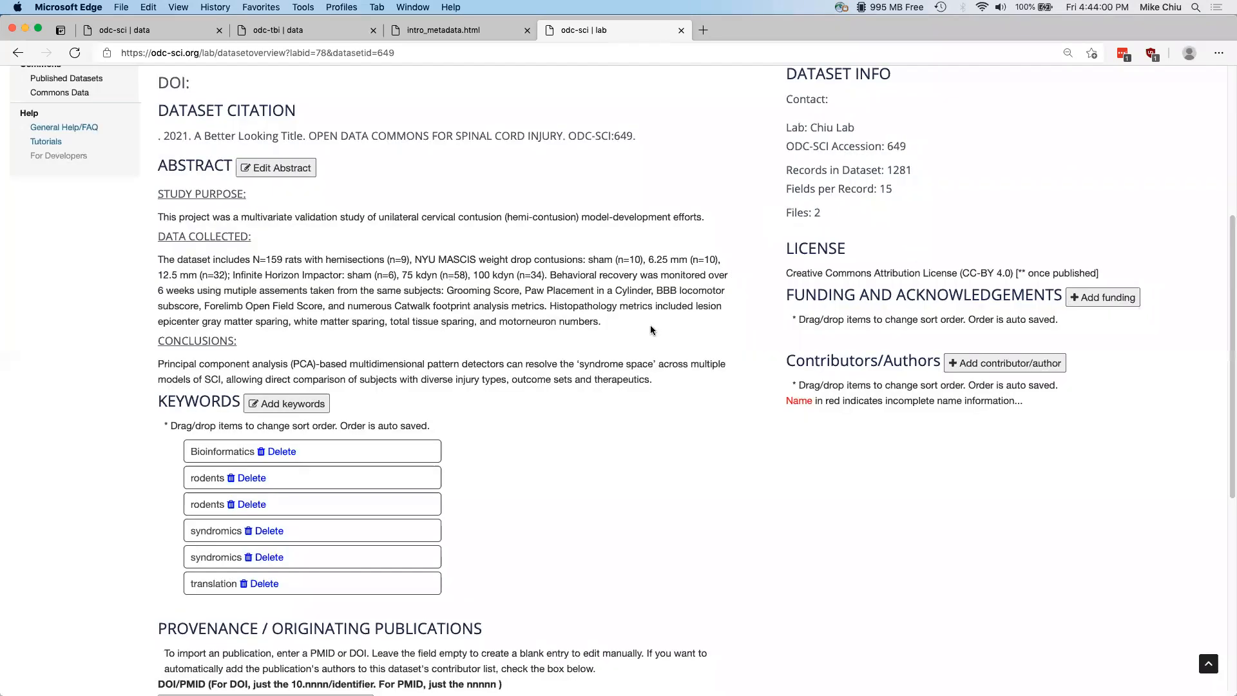
Step: Delete the duplicate "rodents" and "syndromics" entries from the demo dataset's keyword list
scroll(644, 329, down, 8)
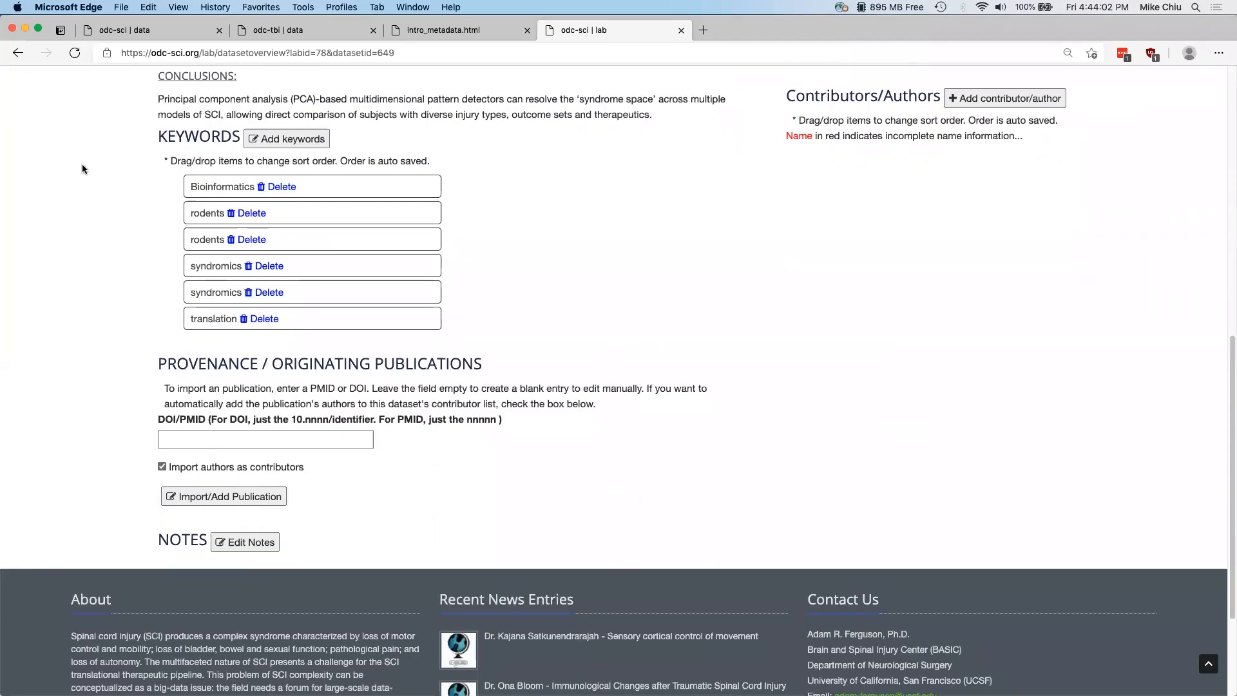
click(252, 240)
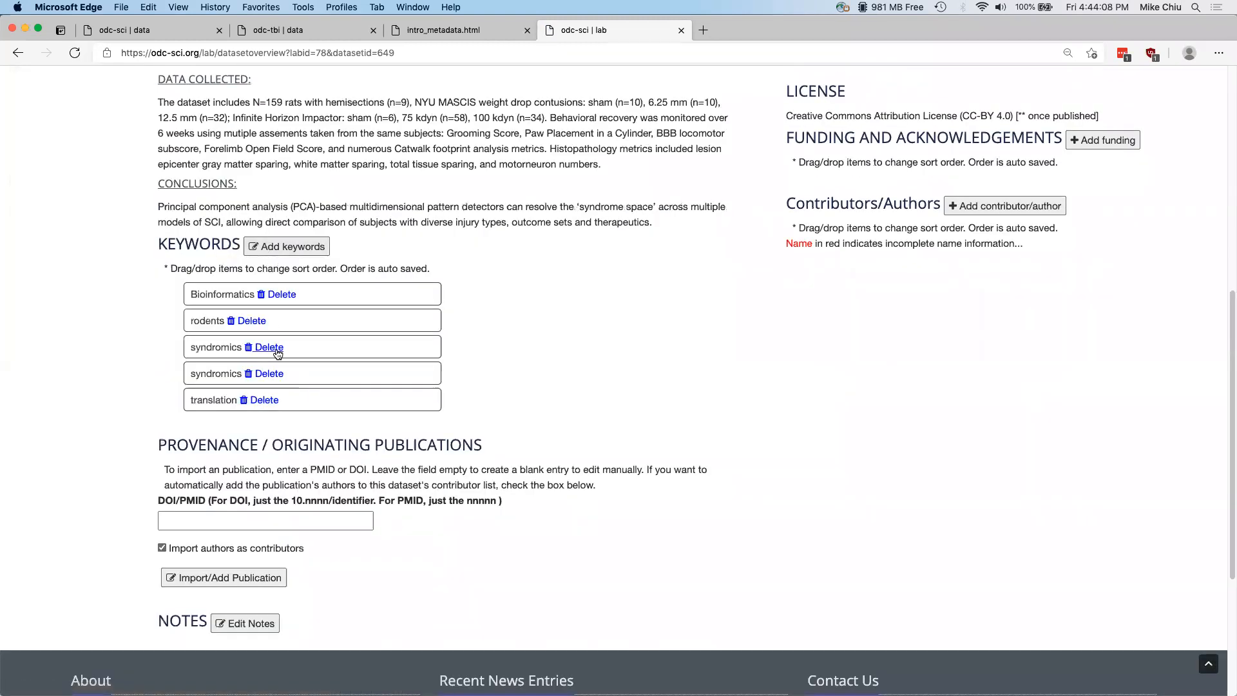
click(269, 348)
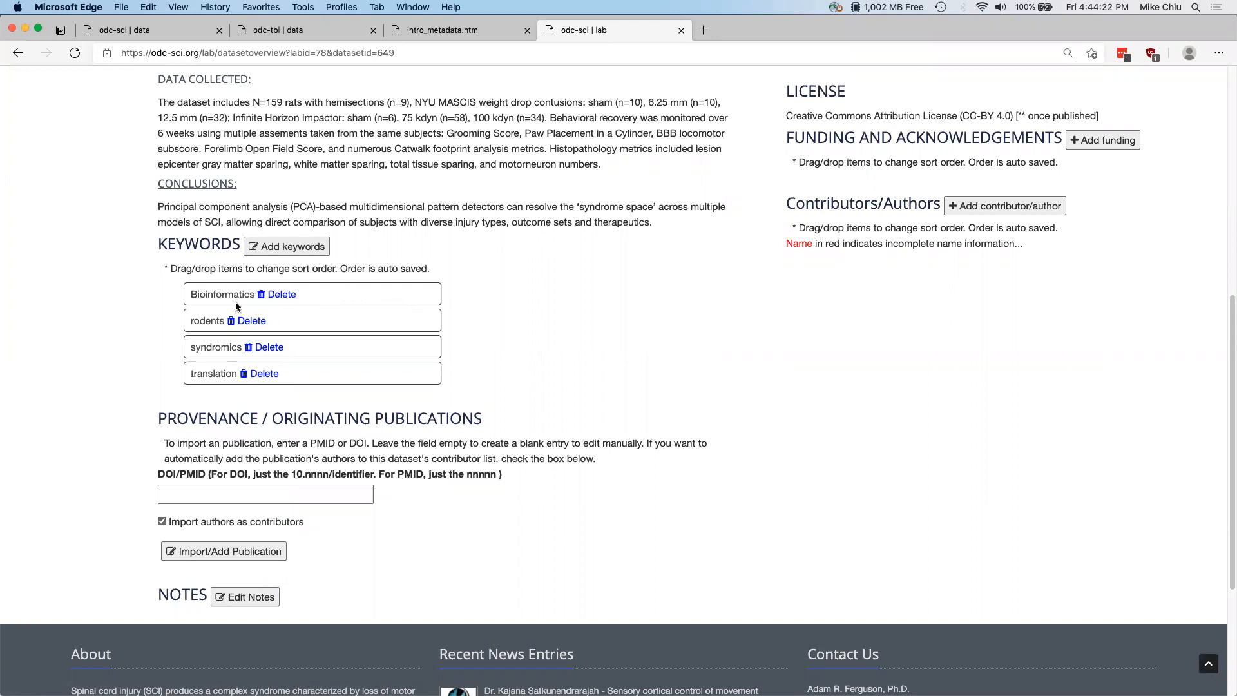
Step: Try reordering the keywords by moving "Bioinformatics" below "rodents" and "syndromics", then return it to the start of the list
drag(335, 298, 335, 327)
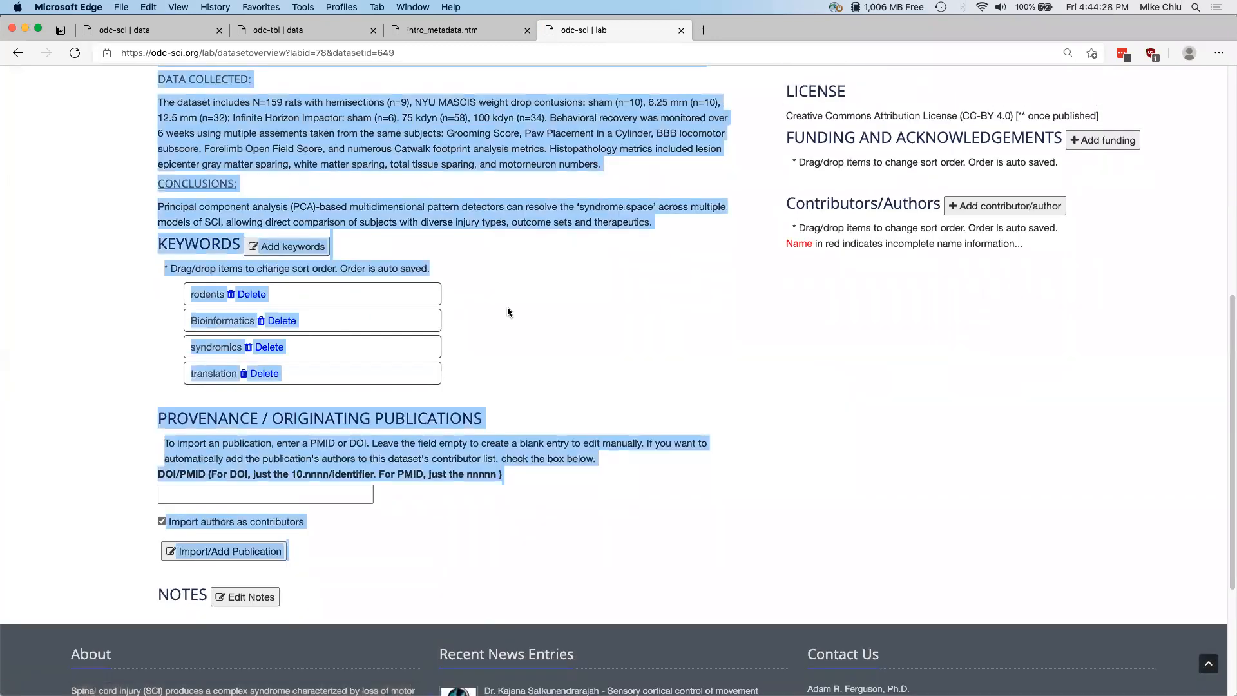
click(508, 308)
drag(372, 344, 377, 307)
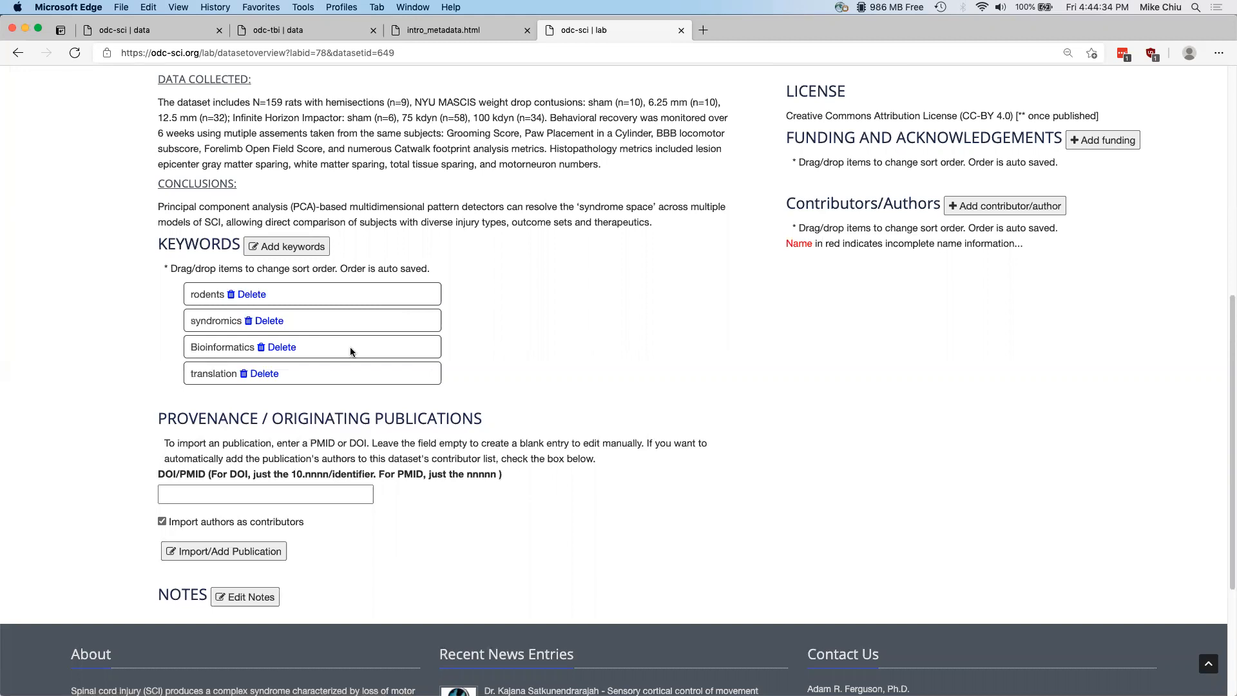
drag(350, 347, 350, 288)
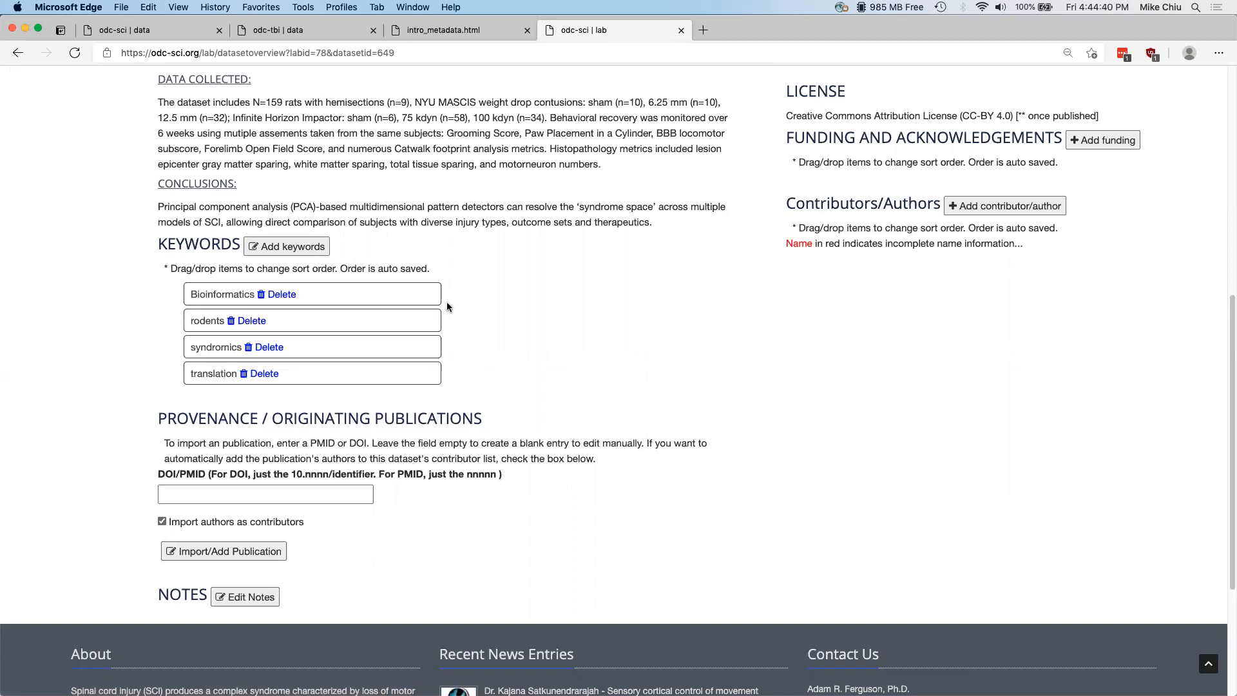
Step: Copy the DOI 10.1371/journal.pone.0059712 from the first originating publication of the public dataset
scroll(447, 302, down, 2)
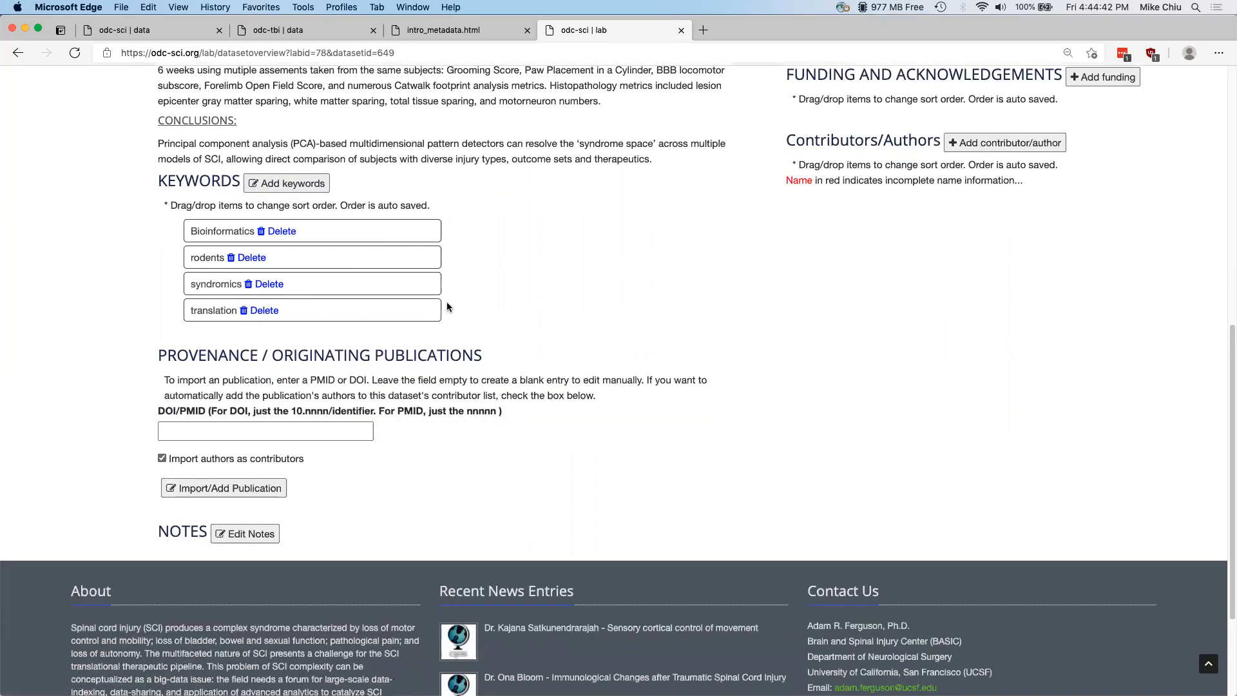
scroll(447, 302, down, 1)
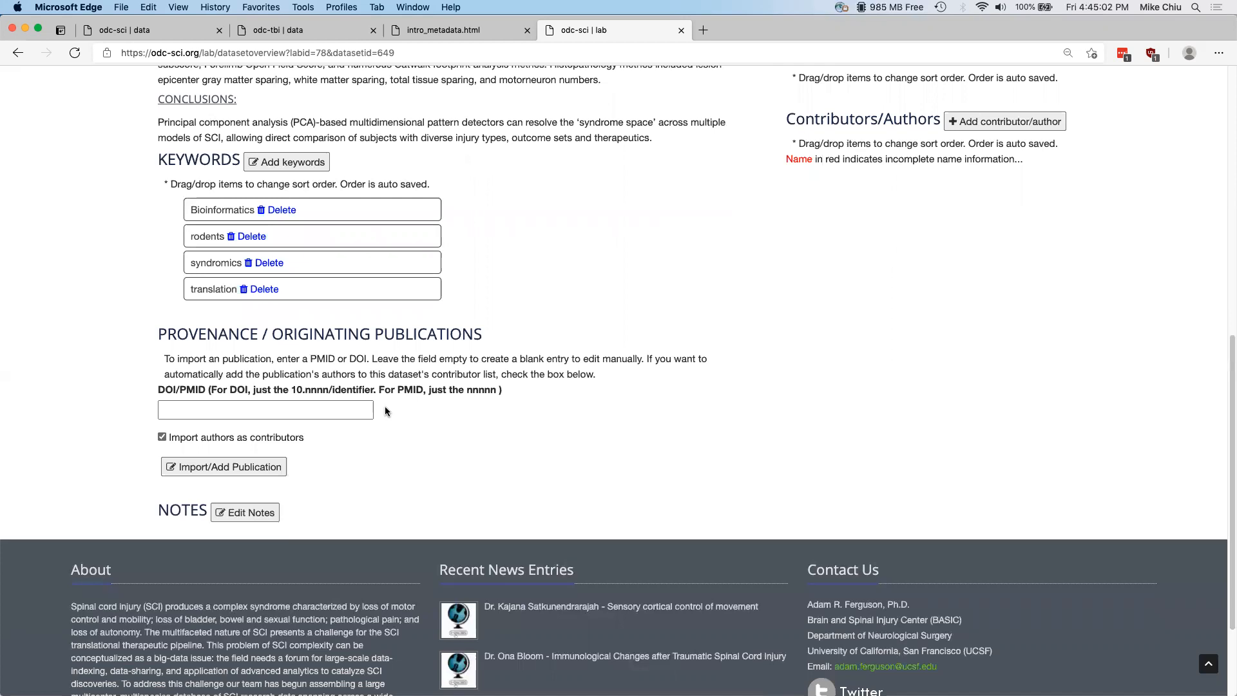
click(152, 32)
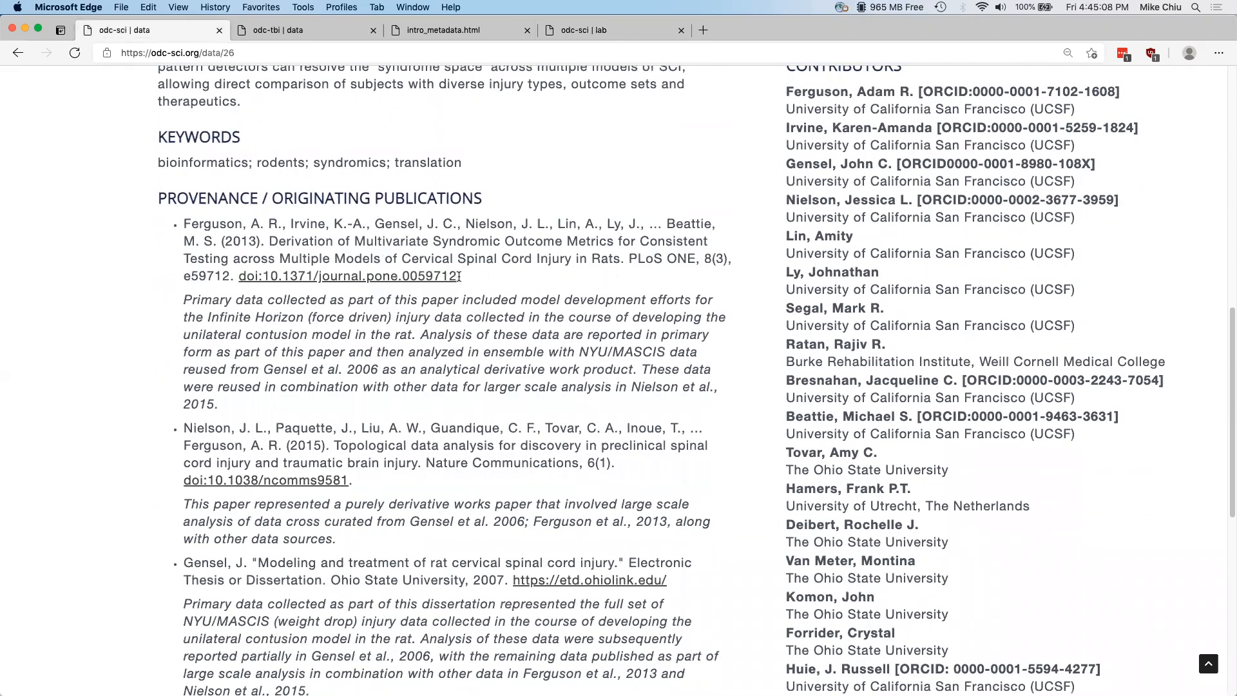
drag(457, 278, 262, 281)
key(super+c)
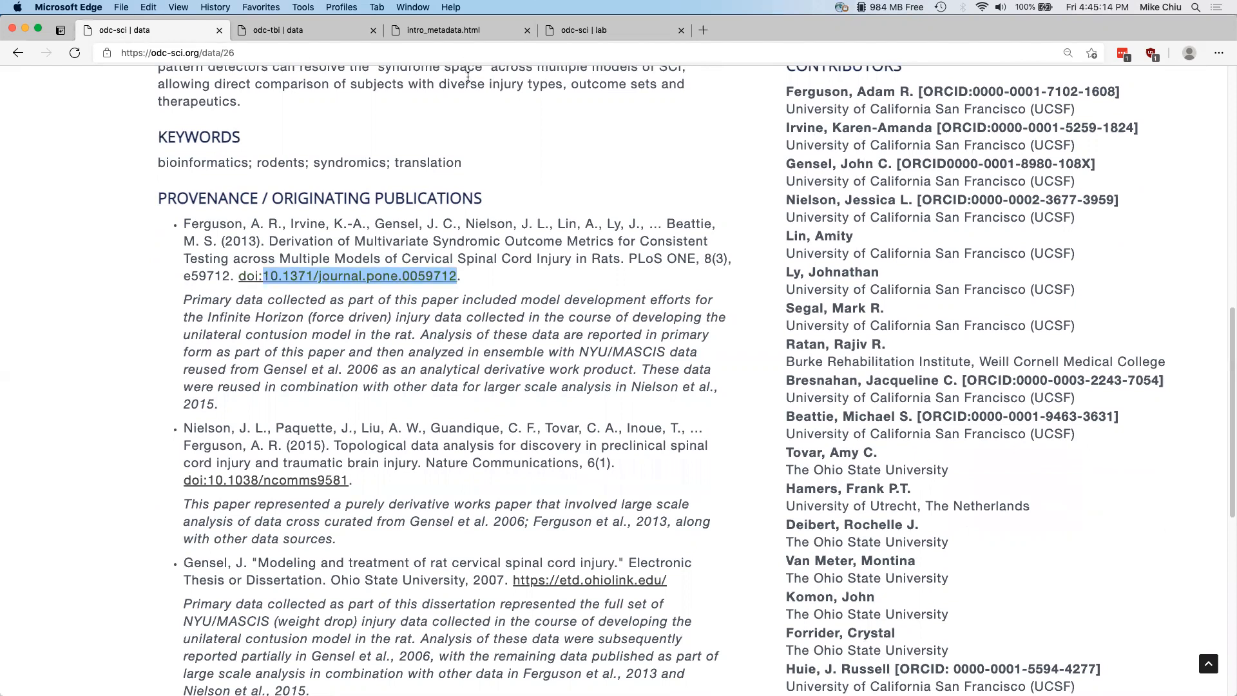
Step: Import the publication with DOI 10.1371/journal.pone.0059712 into the demo dataset, with its authors imported as contributors
click(586, 31)
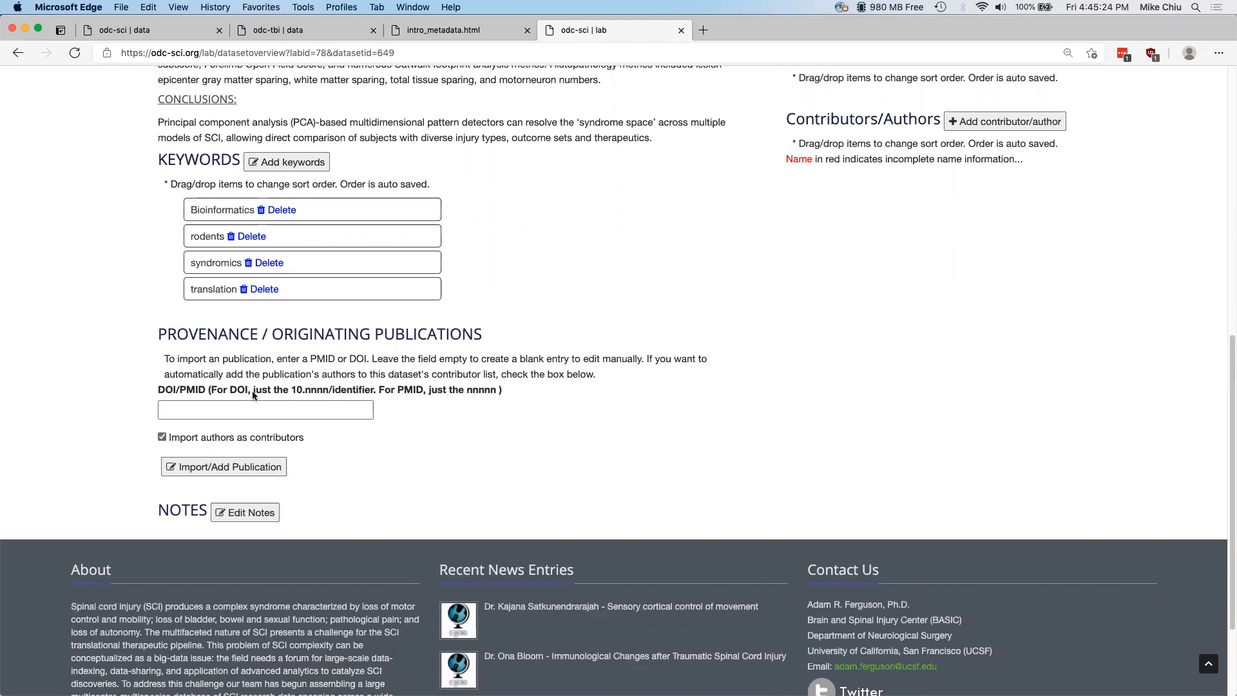
click(292, 409)
key(super+v)
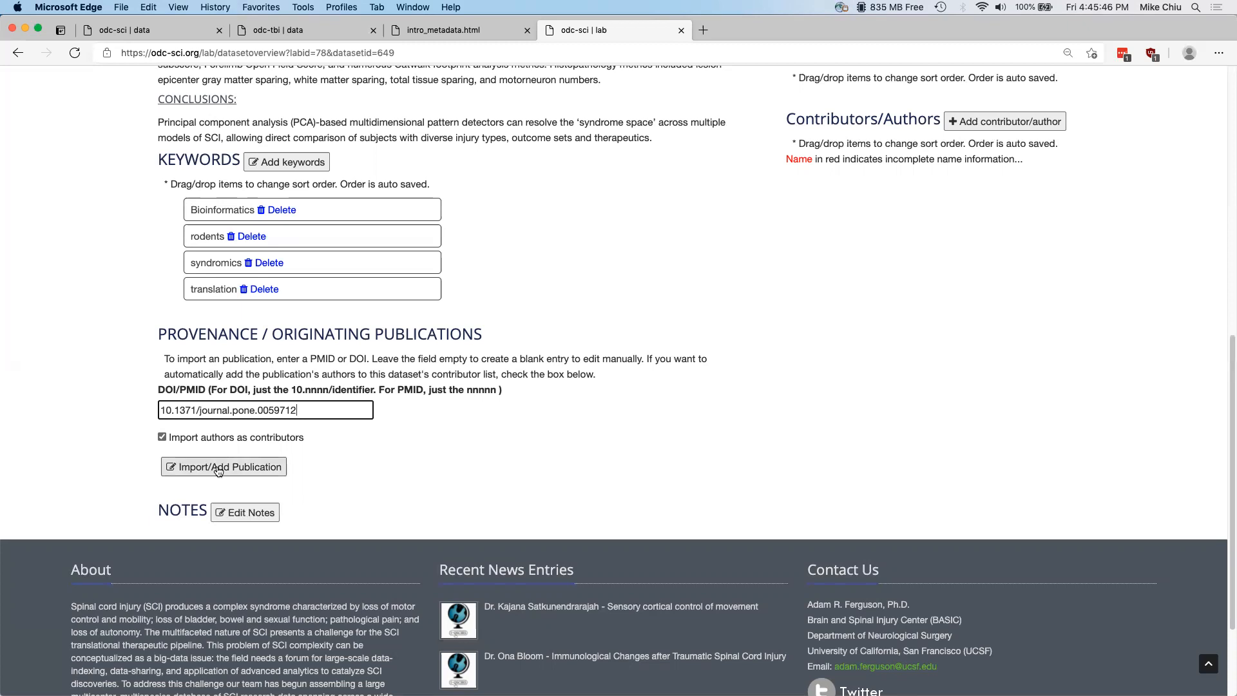
click(215, 468)
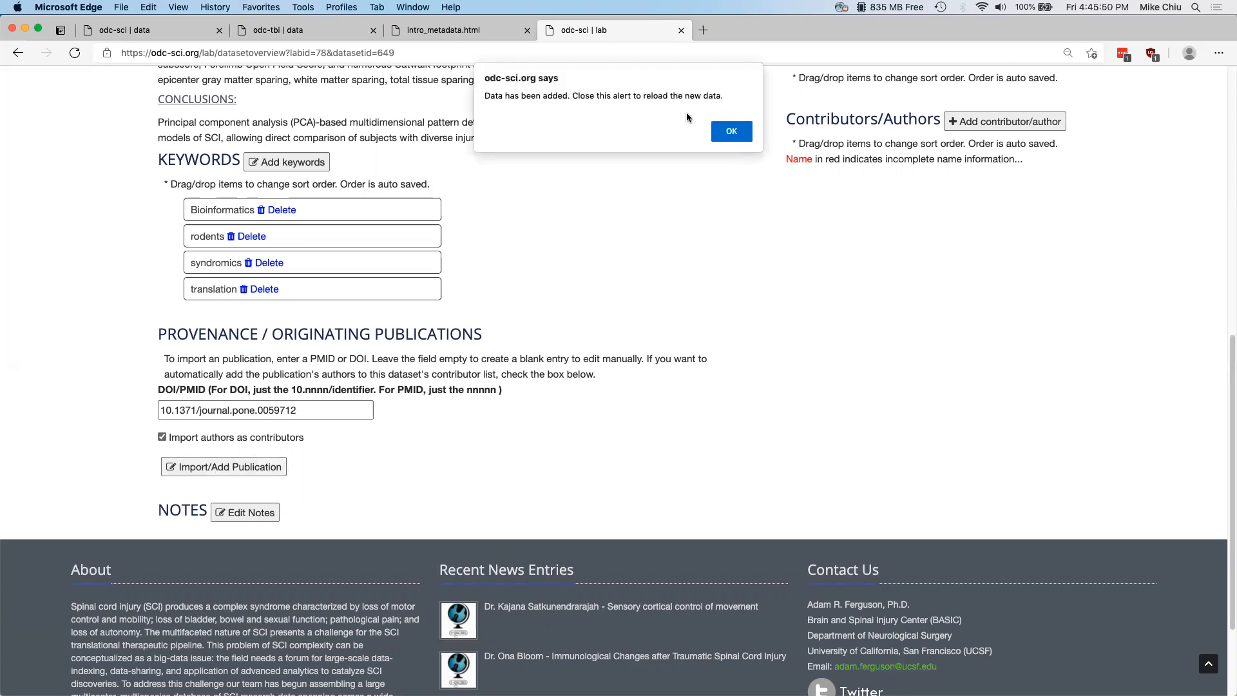
click(728, 132)
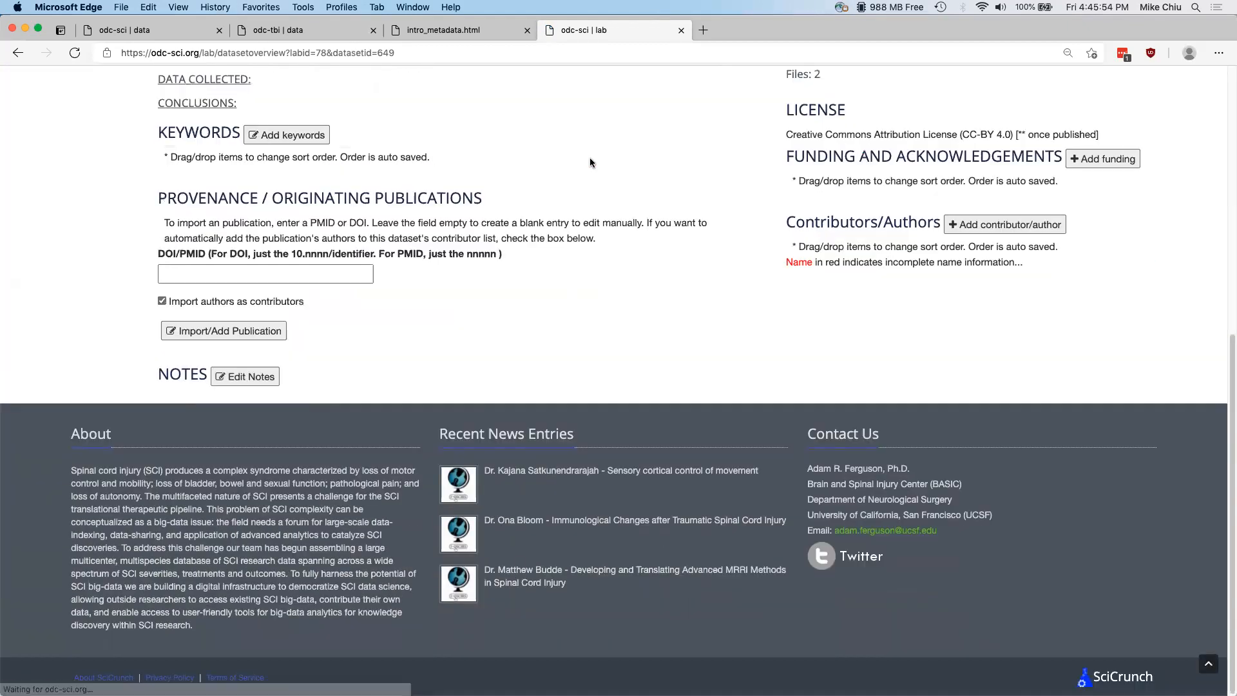
Step: Compare the imported publication entry with the first originating publication listed in the public dataset
scroll(363, 251, down, 7)
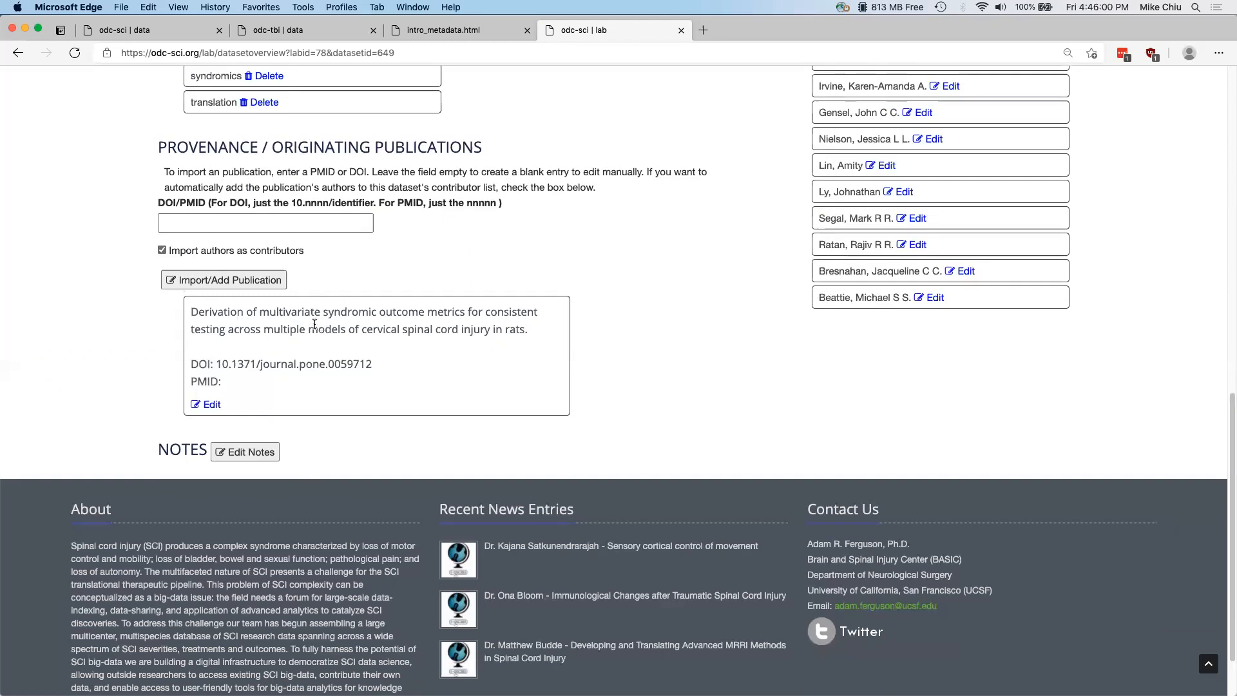
click(153, 34)
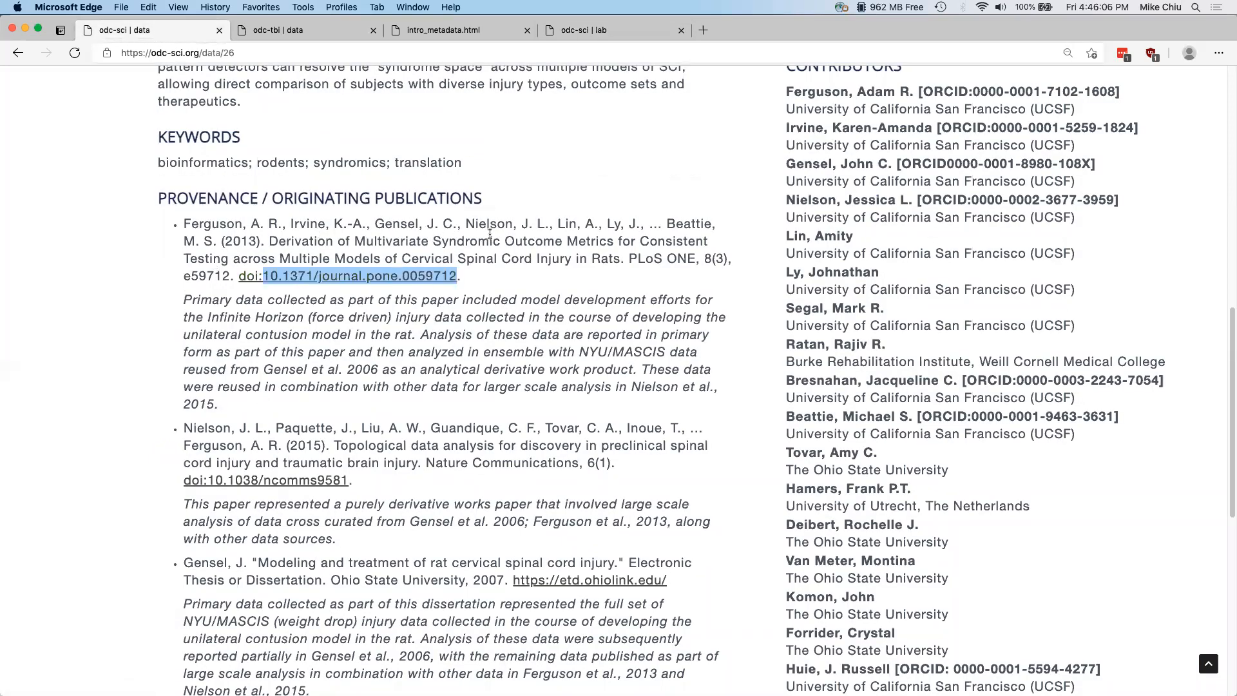
click(580, 35)
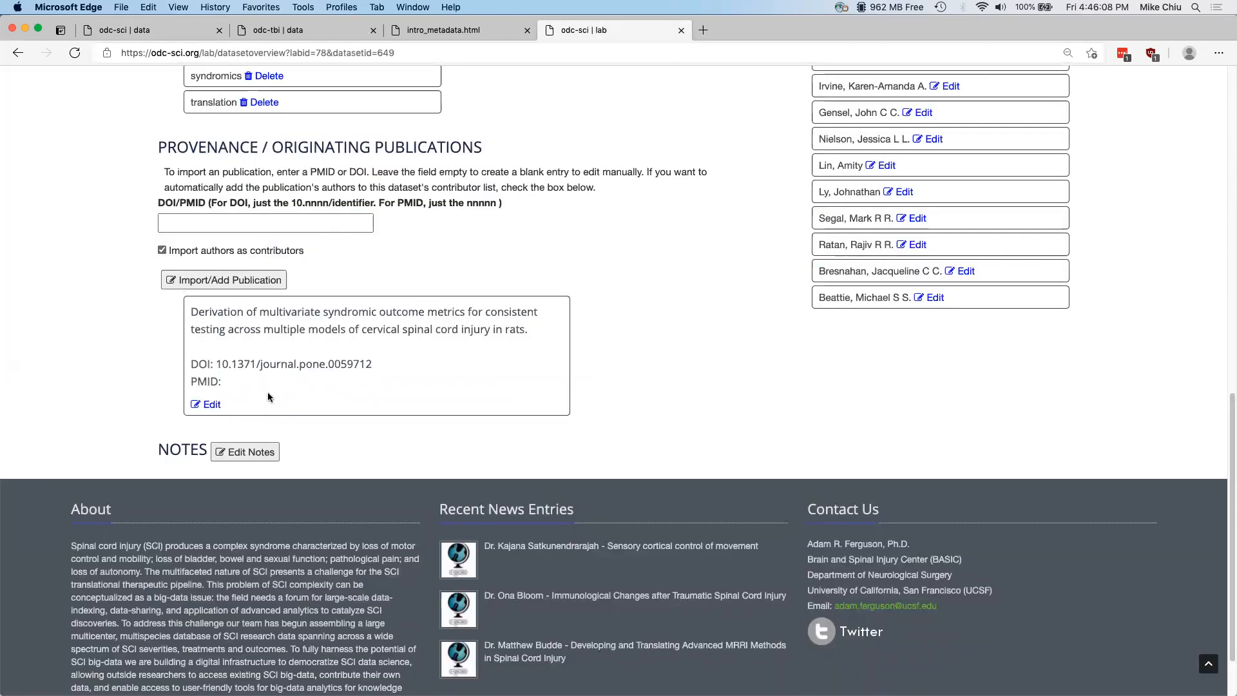
Step: Fill the imported publication's Citation Relevance with the descriptive paragraph copied from the public dataset's first originating publication
click(213, 405)
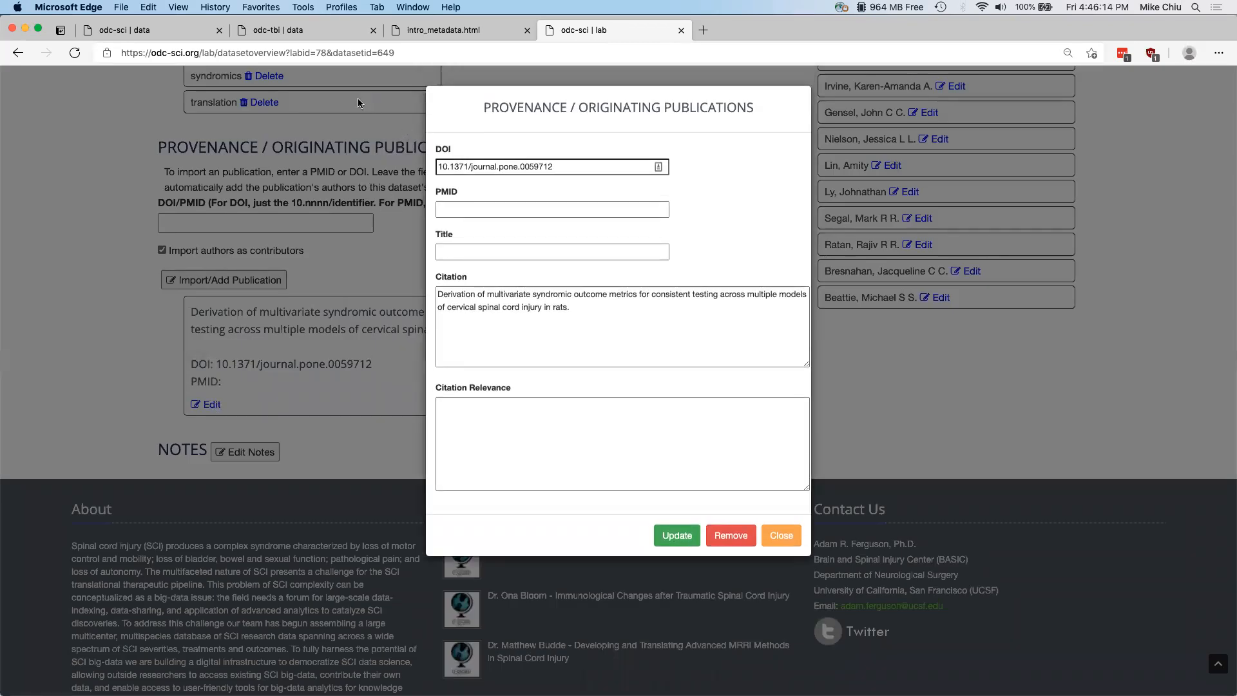
click(151, 31)
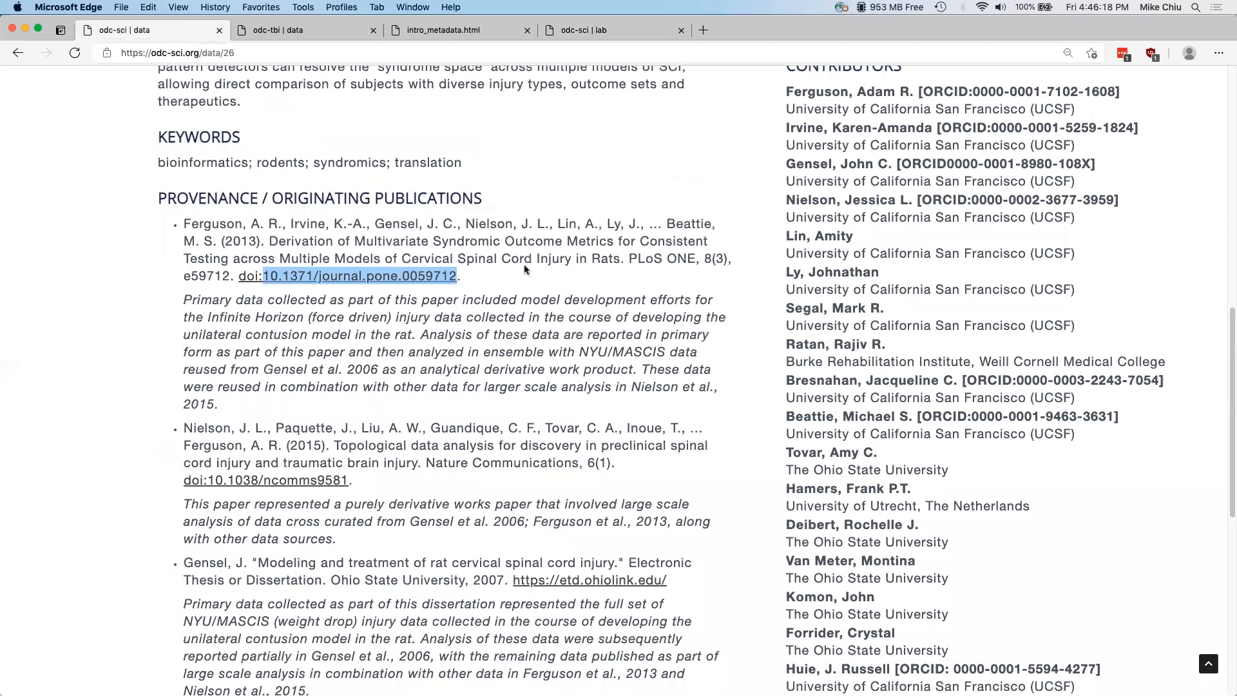
click(586, 29)
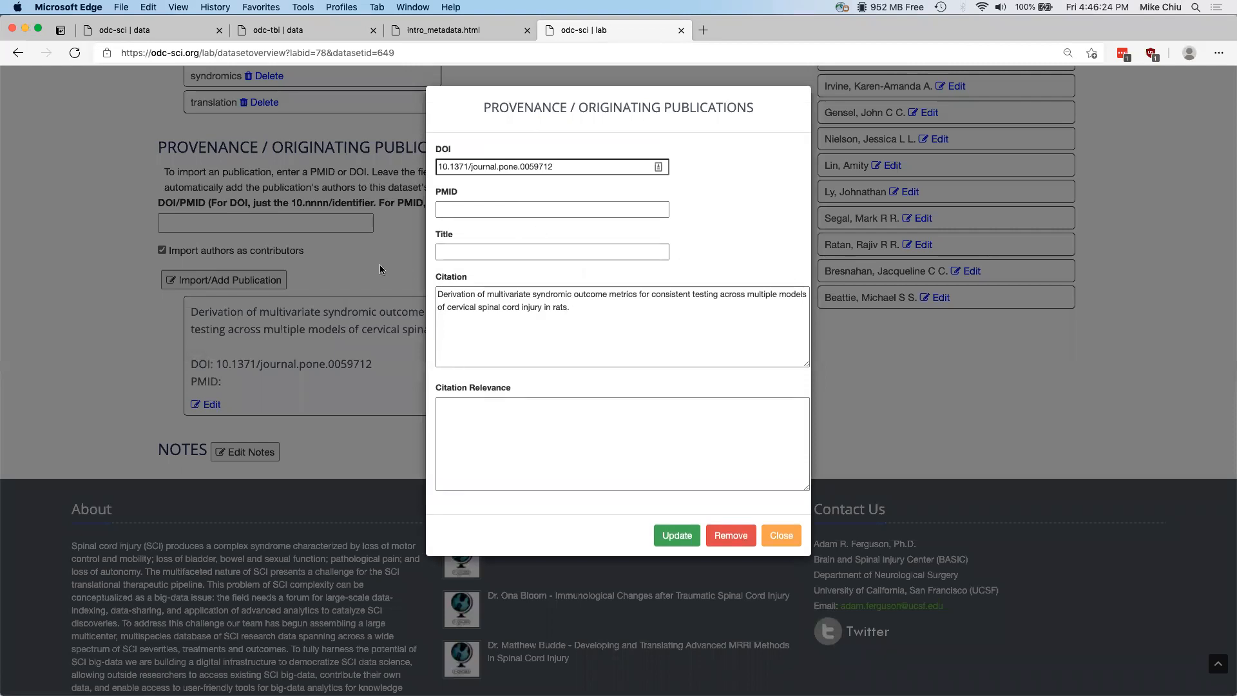
click(129, 29)
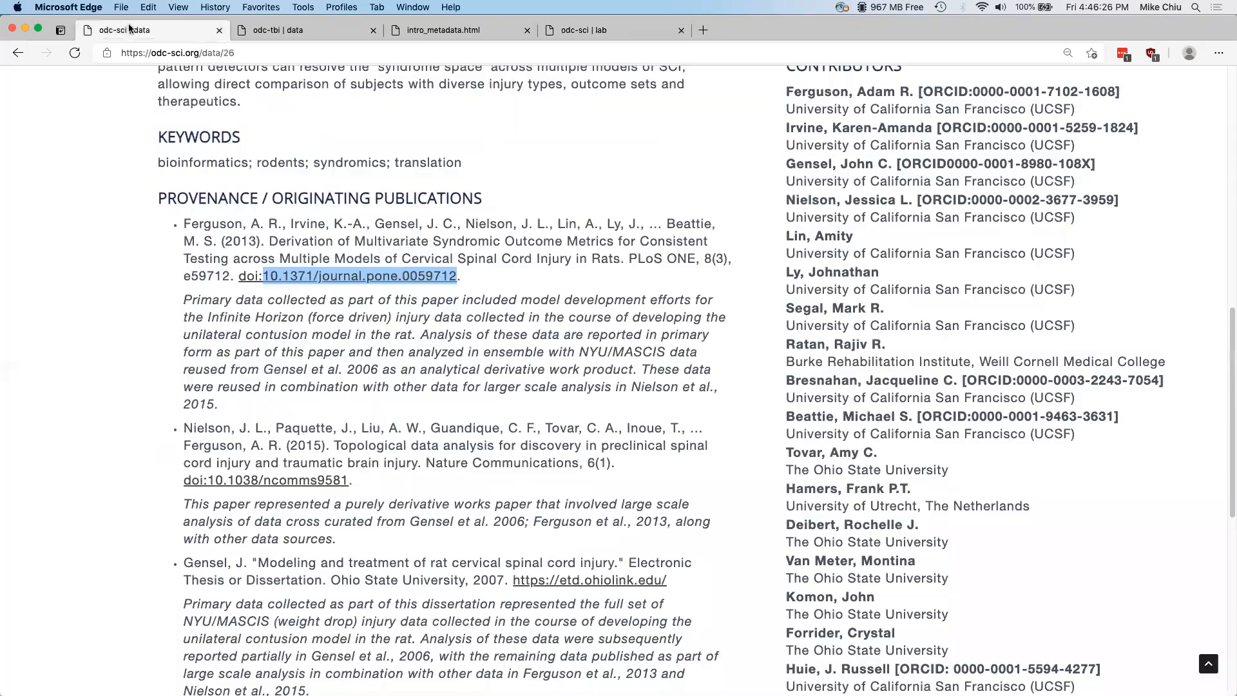
drag(183, 297, 217, 399)
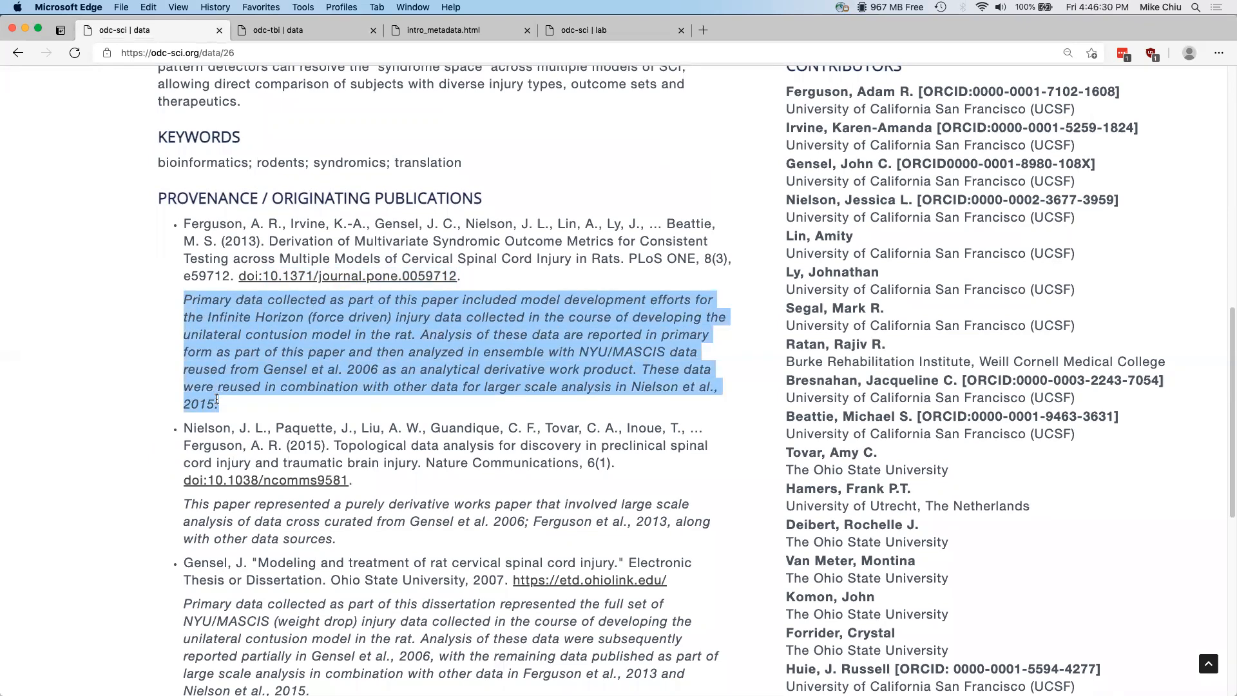
key(super+c)
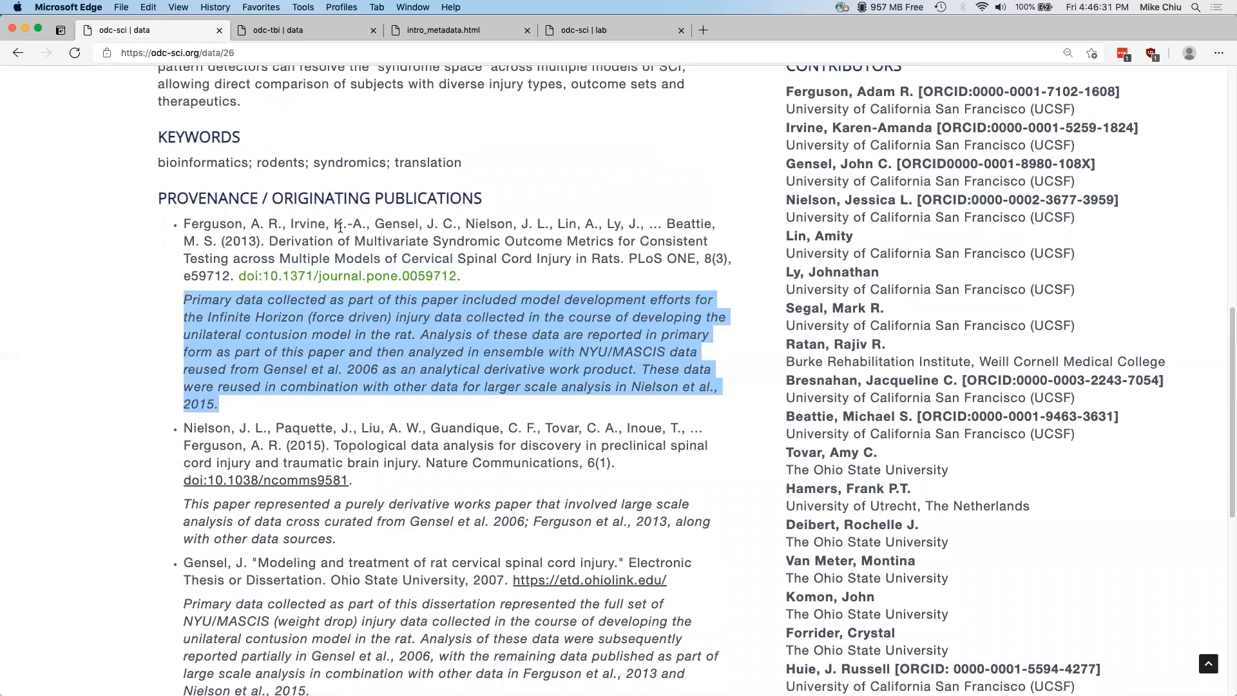
click(579, 34)
click(526, 405)
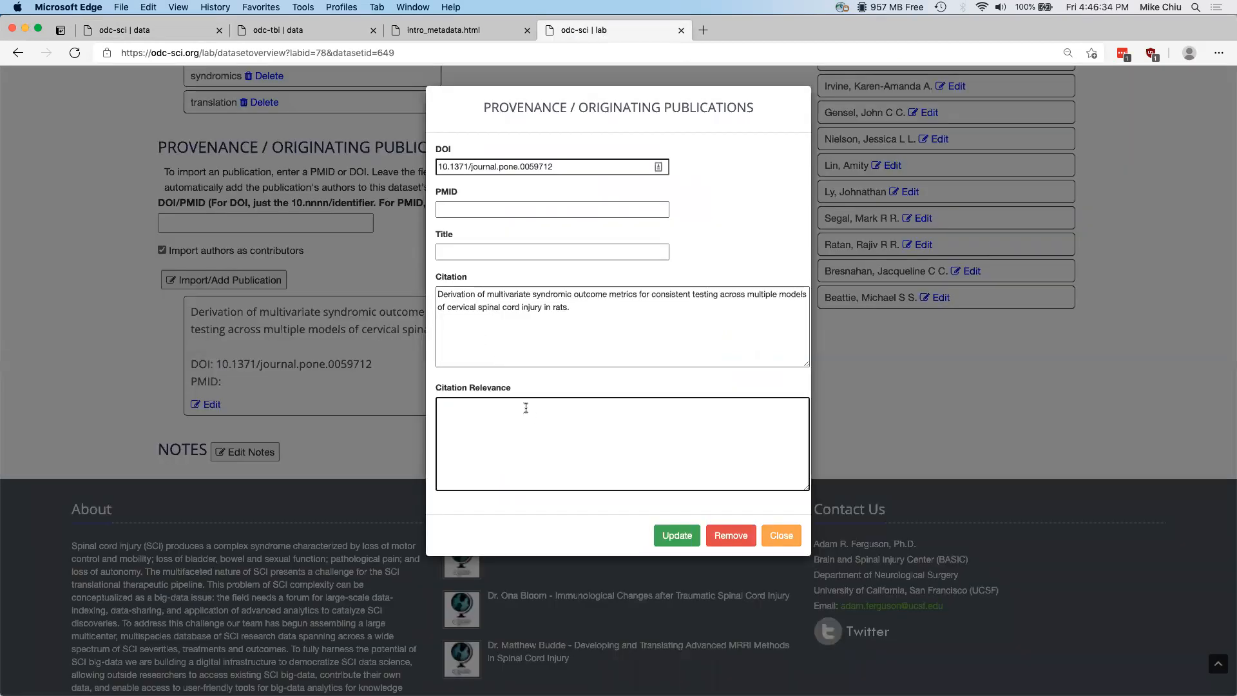
key(super+v)
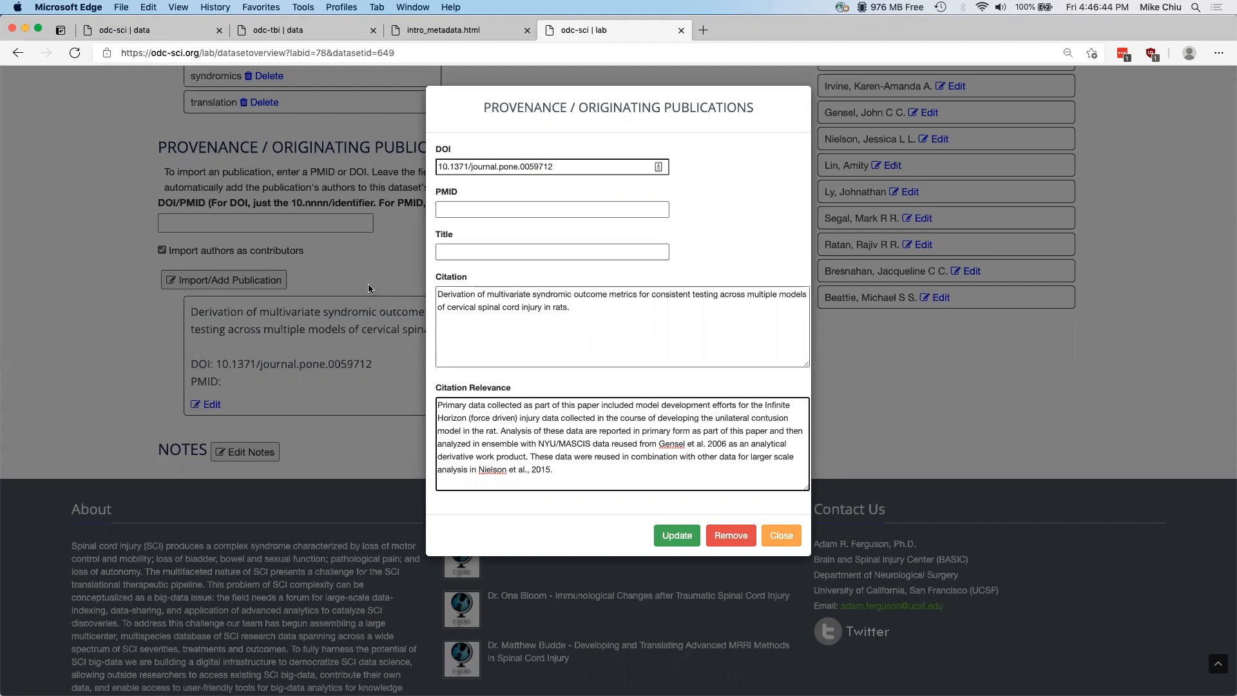
Step: Transfer the article title from the imported publication's Citation field to its Title field
click(595, 301)
key(super+a)
click(532, 259)
key(super+v)
Step: Replace the first publication's Citation with the full reference from the public dataset's first originating publication and save the entry
click(381, 280)
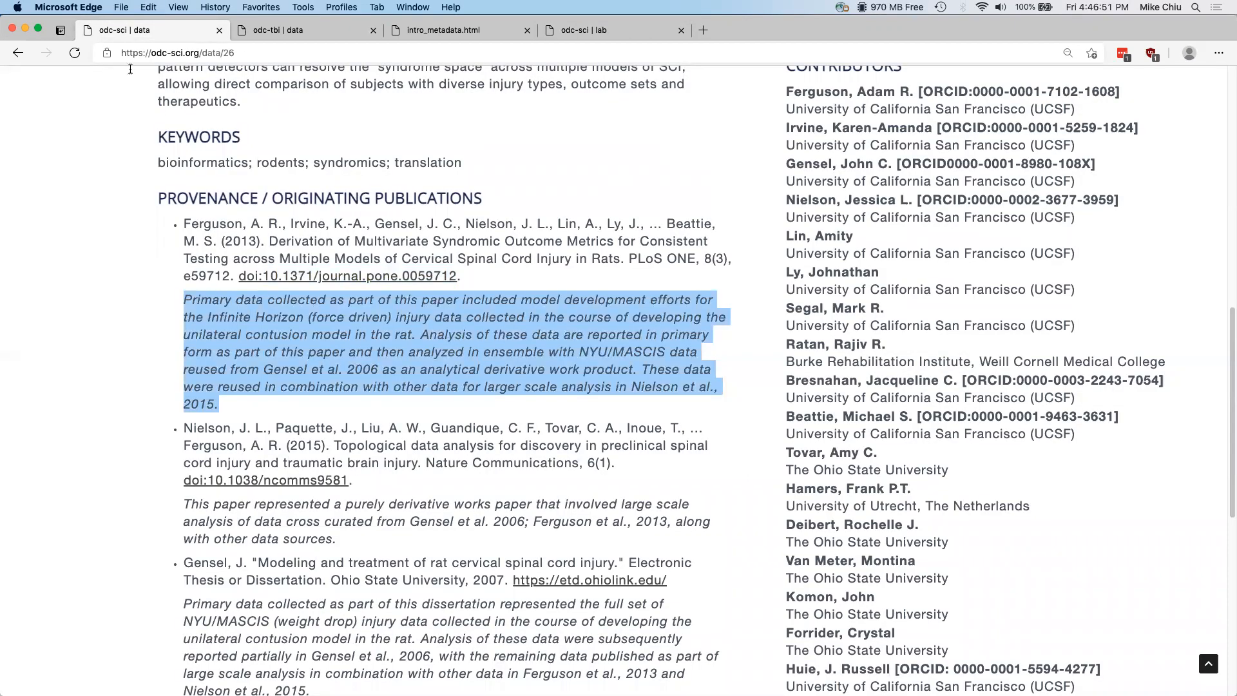
click(129, 30)
click(161, 259)
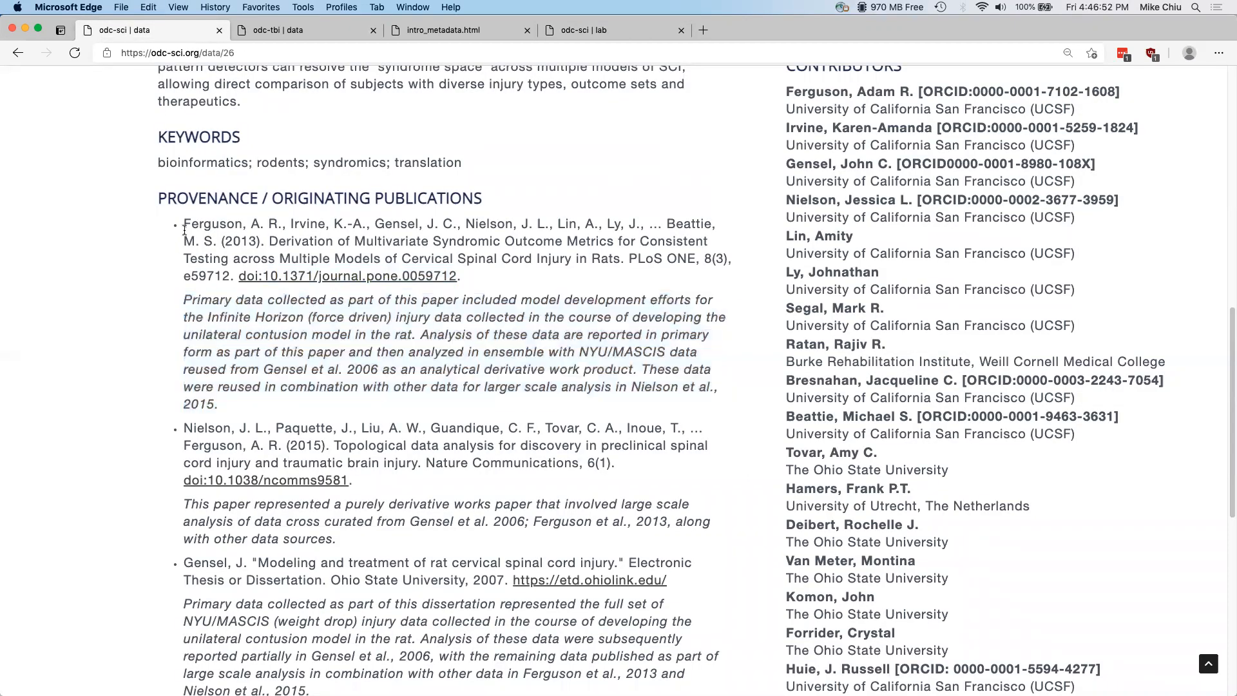
drag(182, 226, 454, 277)
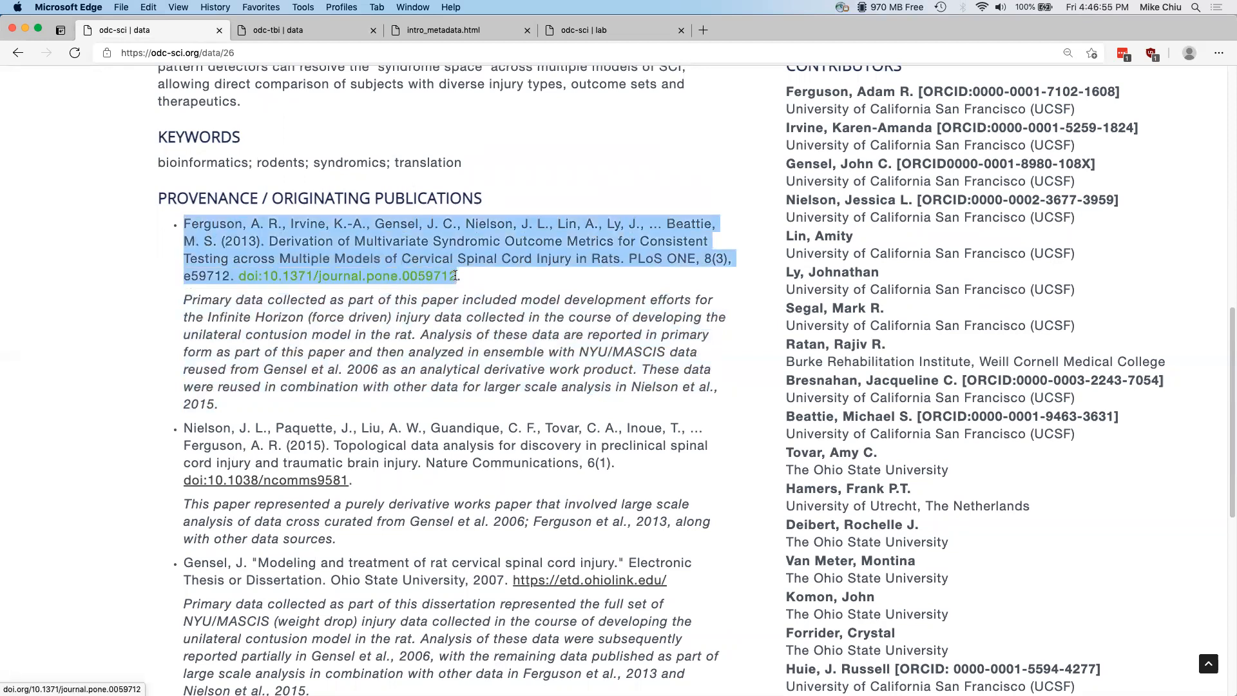
click(582, 31)
triple_click(541, 312)
key(super+v)
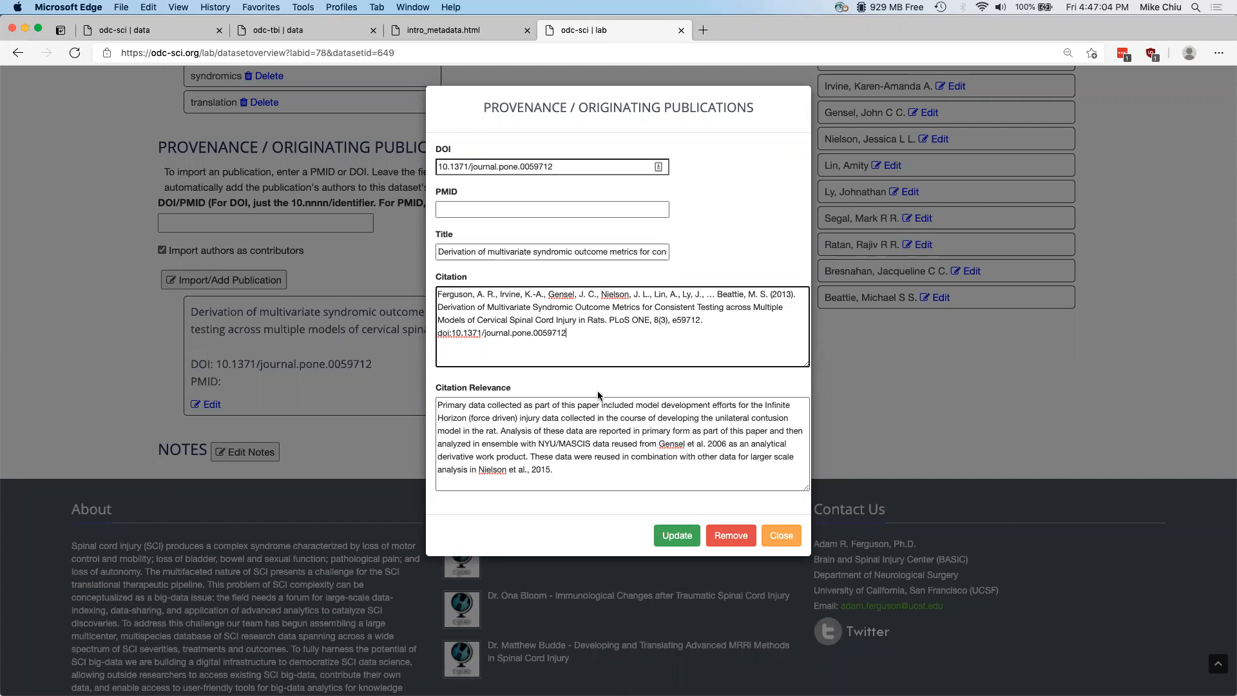
click(671, 536)
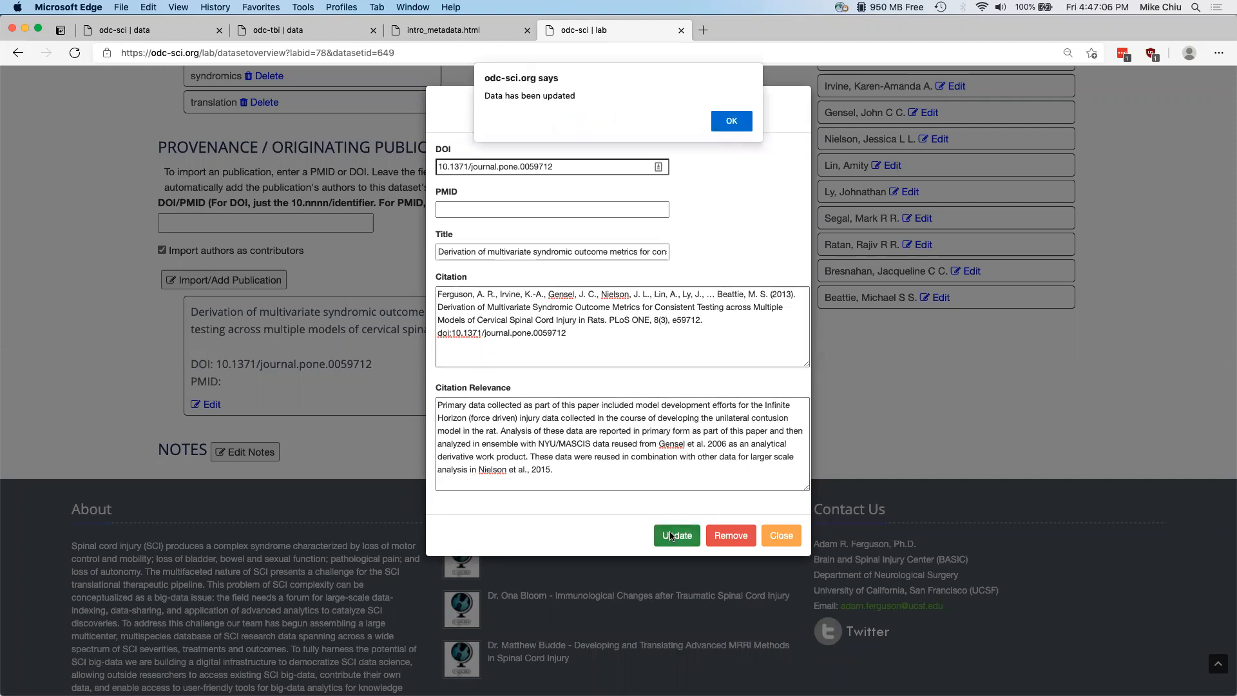
click(735, 123)
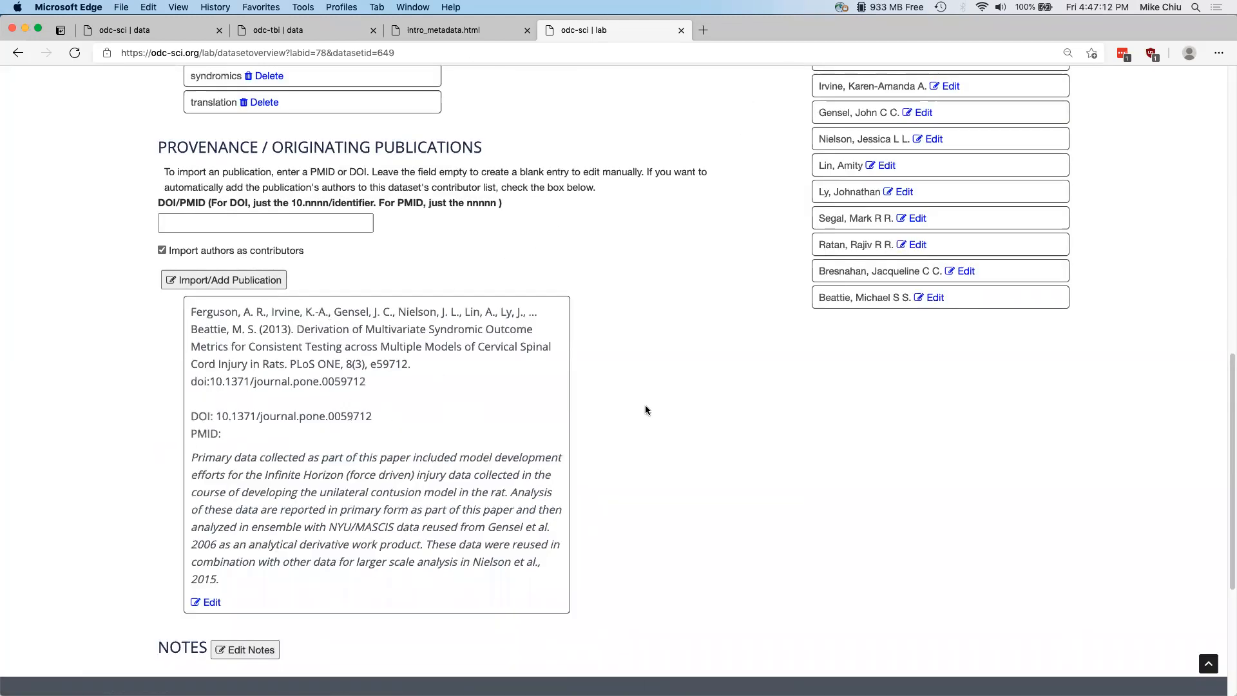
Step: Import the public dataset's second originating publication with DOI 10.1038/ncomms9581 into the demo dataset, keeping its authors imported as contributors
scroll(645, 406, up, 3)
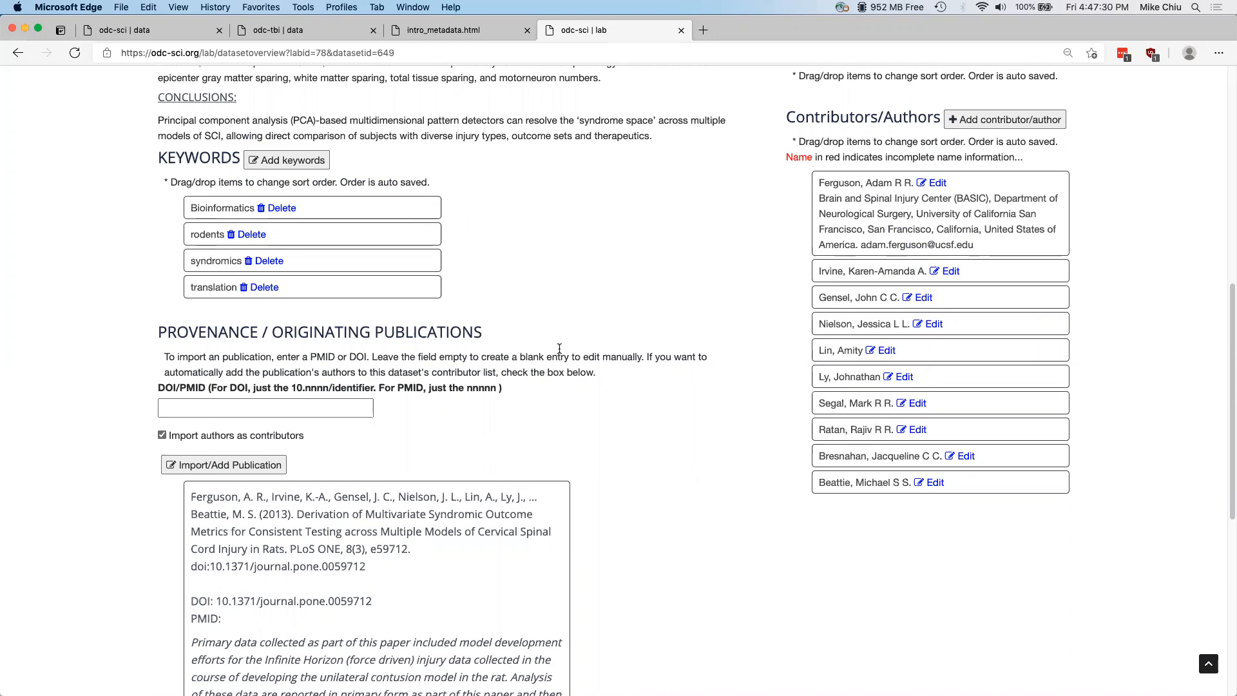
scroll(561, 352, down, 5)
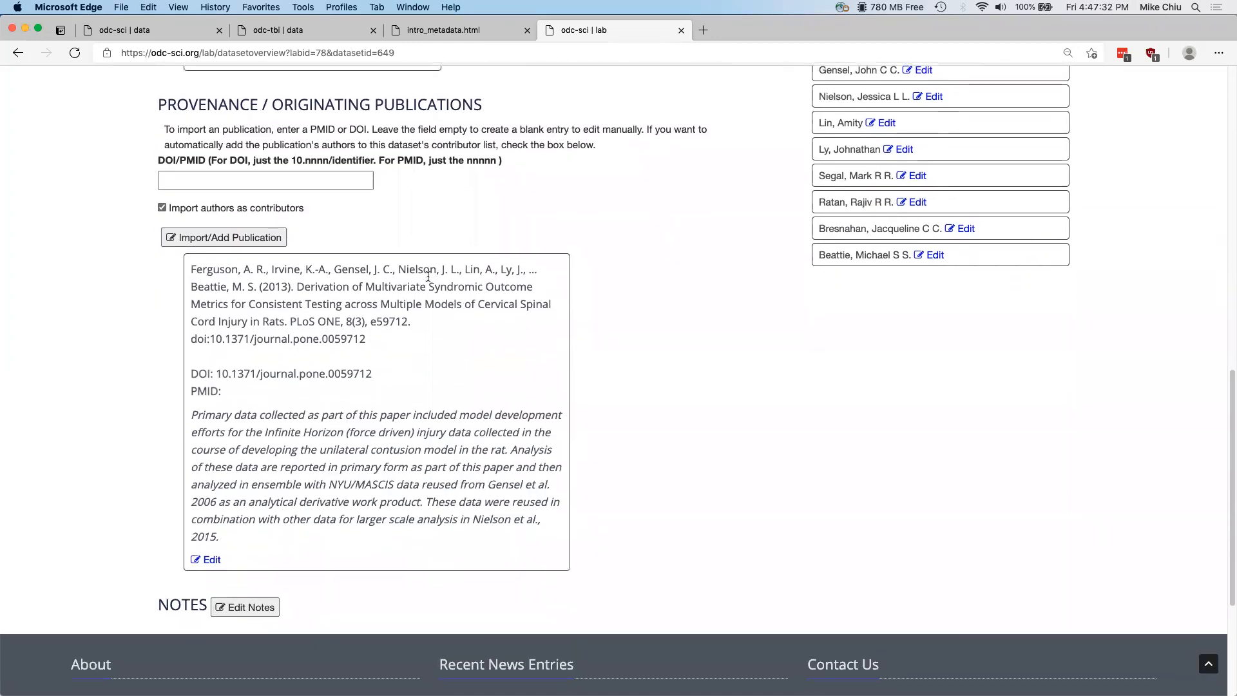
click(153, 32)
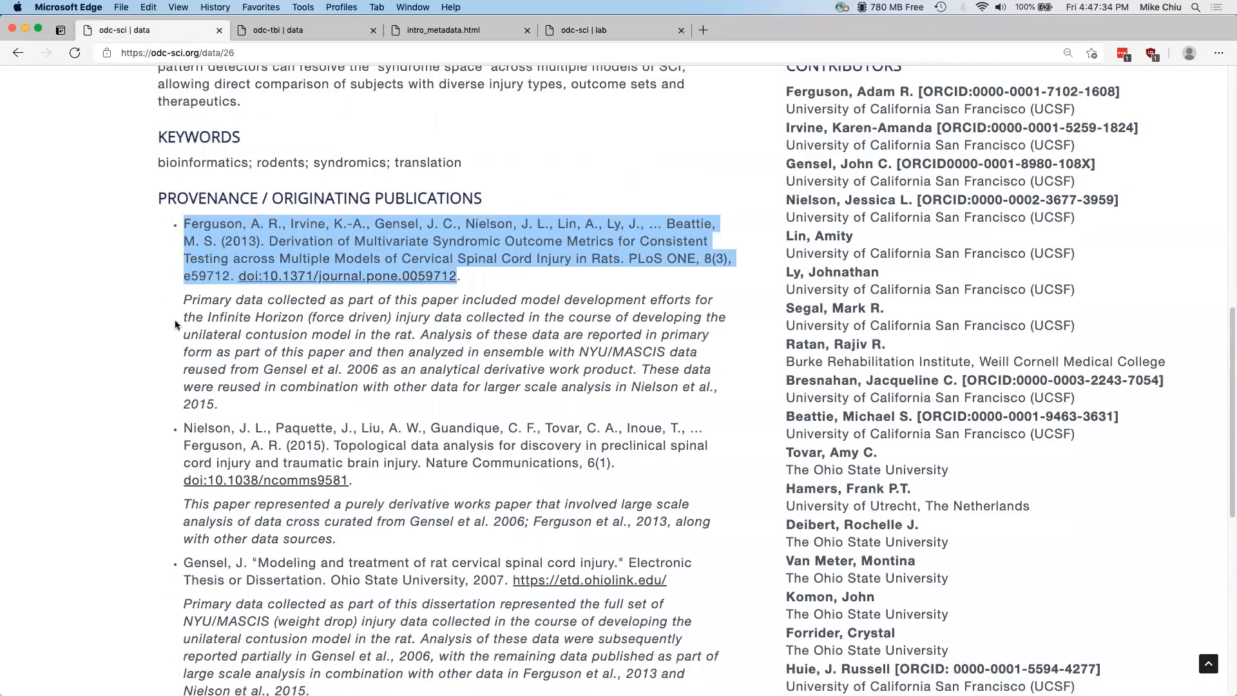
scroll(336, 403, down, 4)
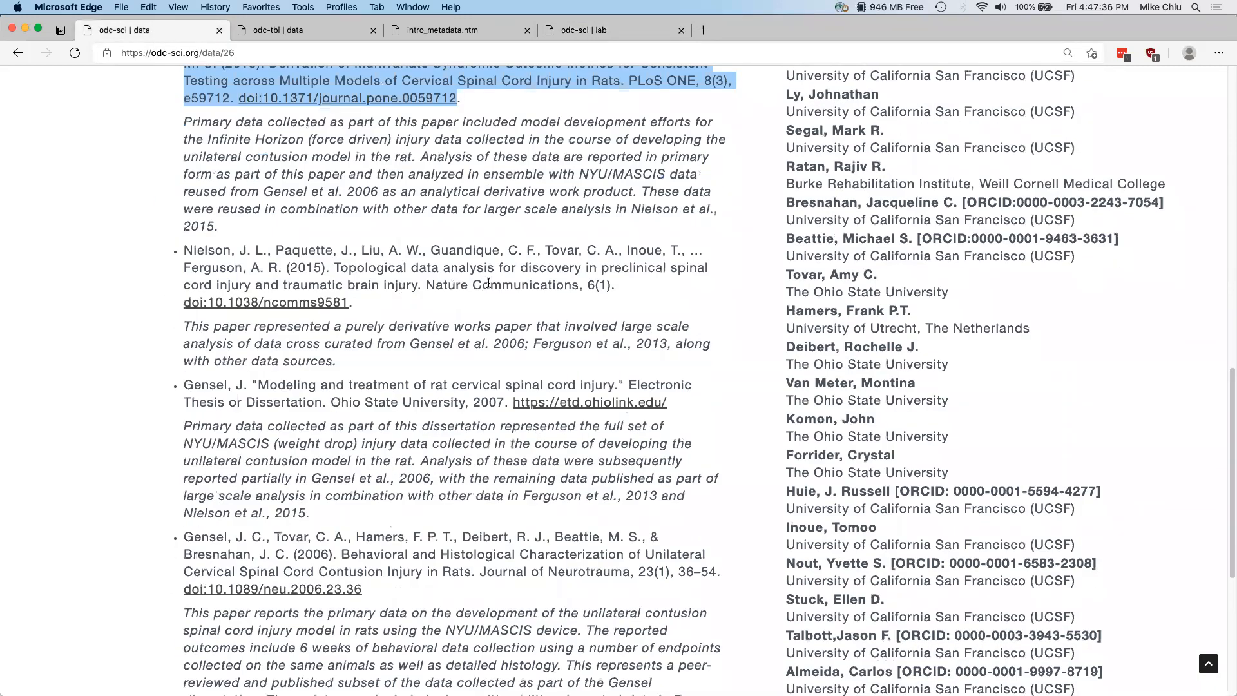
drag(348, 302, 207, 303)
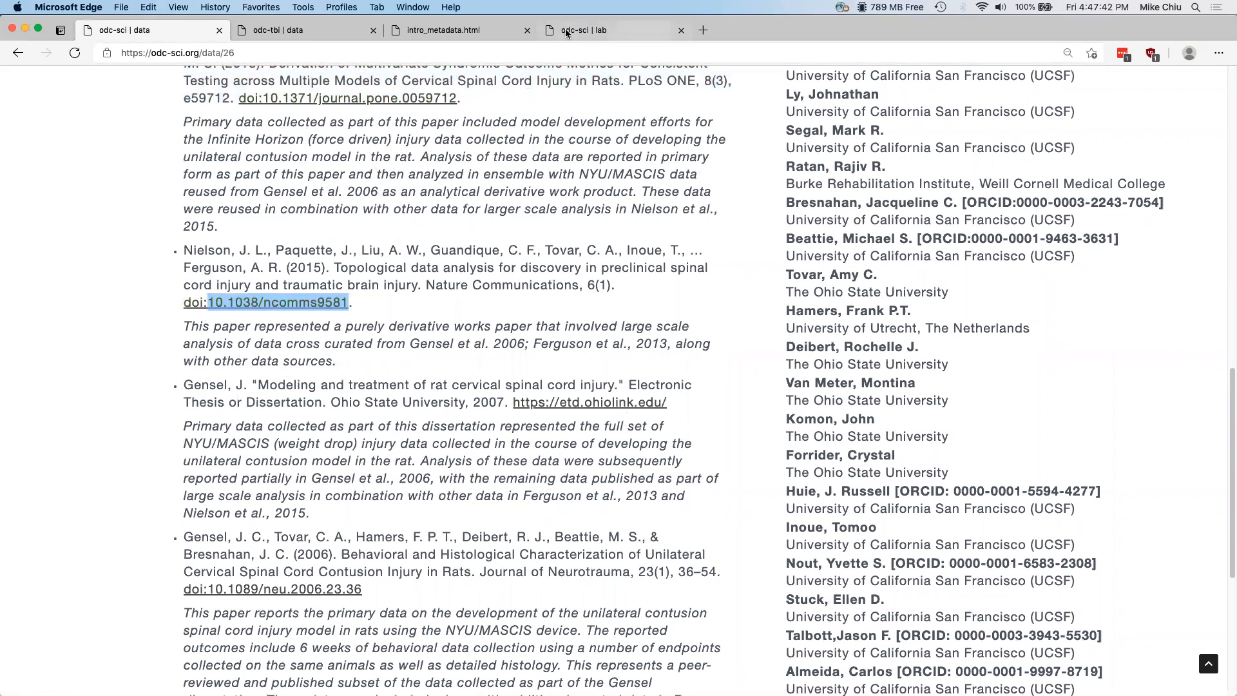
click(613, 30)
click(301, 182)
key(super+v)
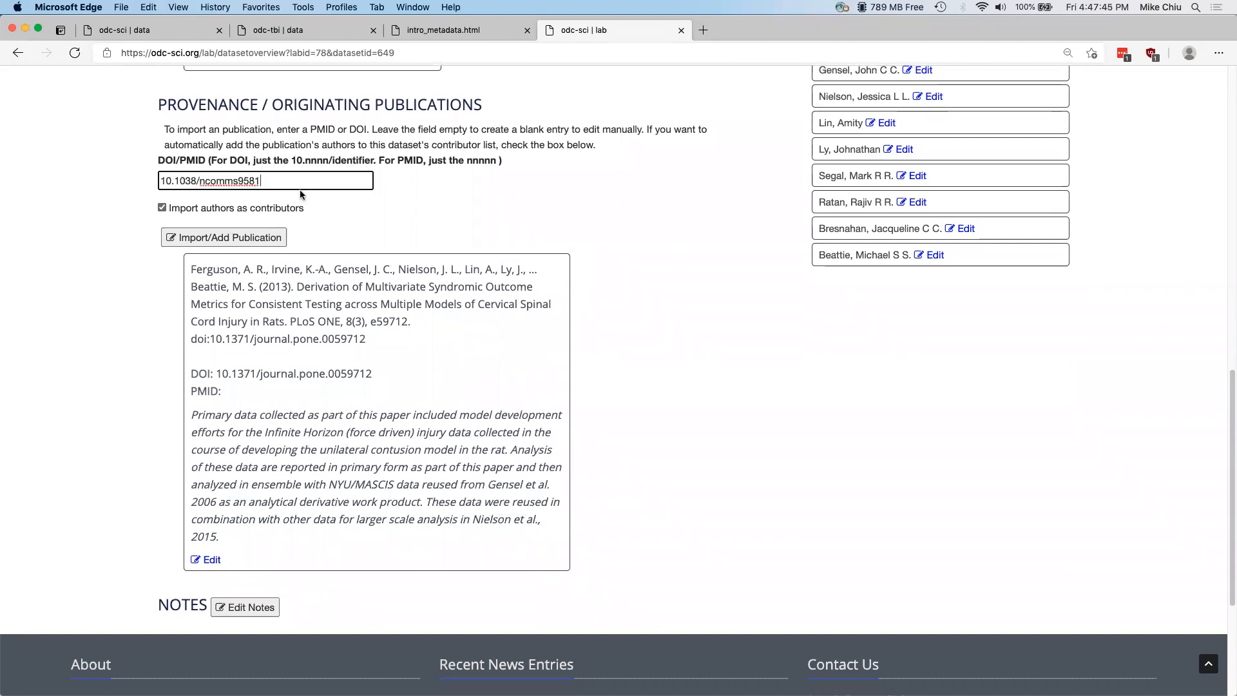
click(249, 244)
click(730, 132)
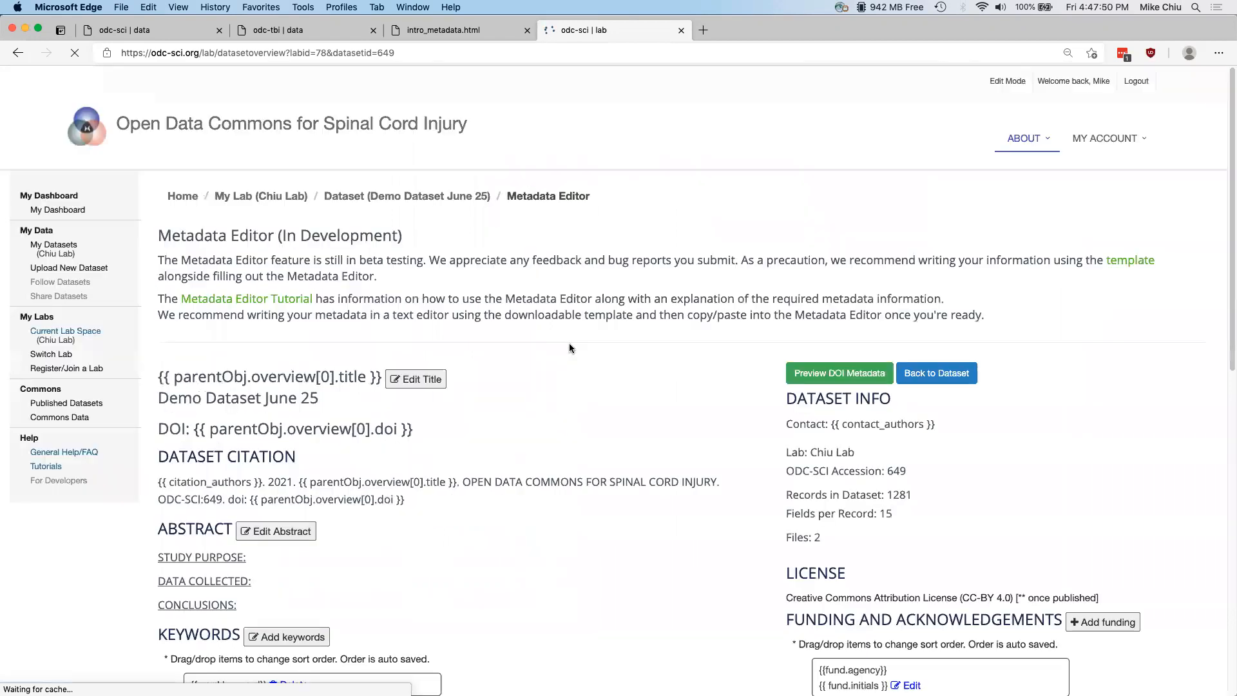
Step: Copy the article title from the Citation field of the 10.1038/ncomms9581 publication entry into its Title field
scroll(568, 348, down, 10)
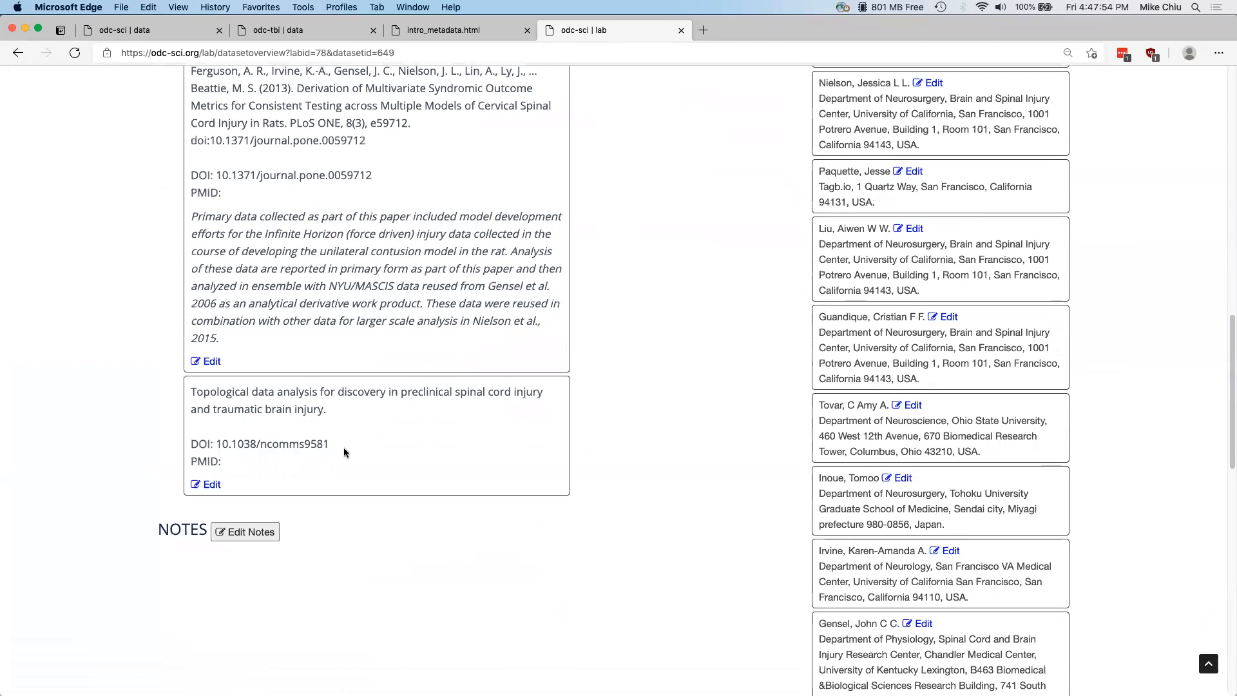
click(210, 485)
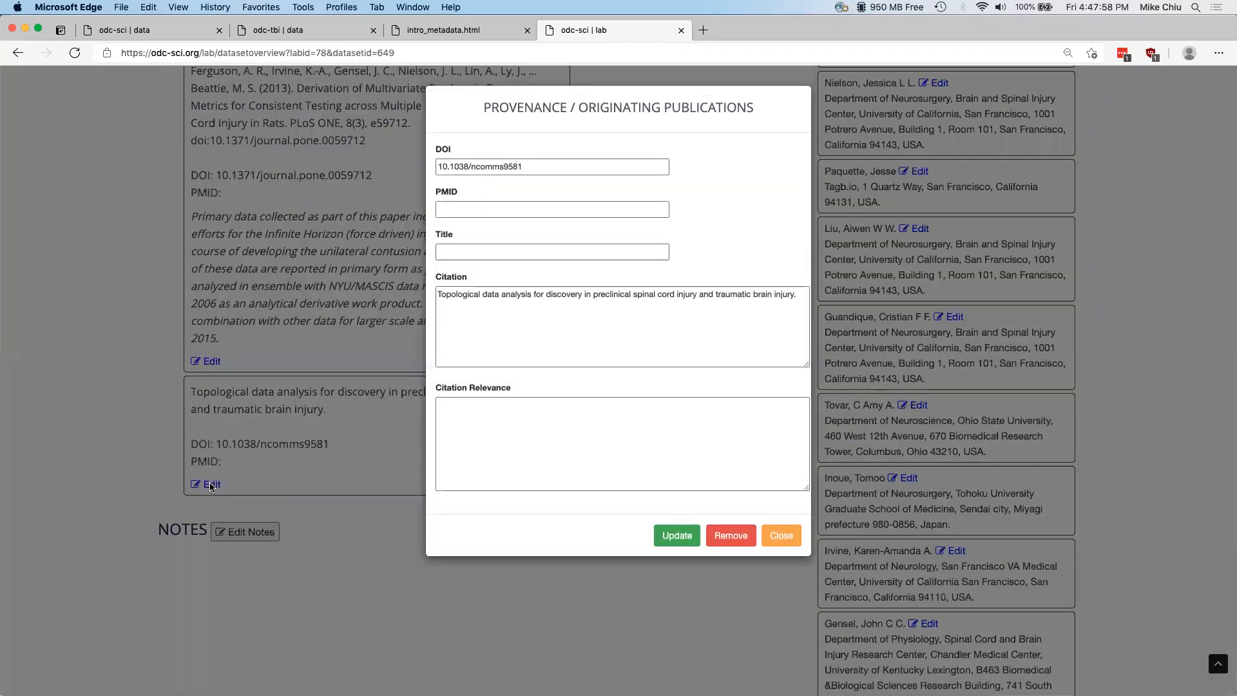
click(454, 288)
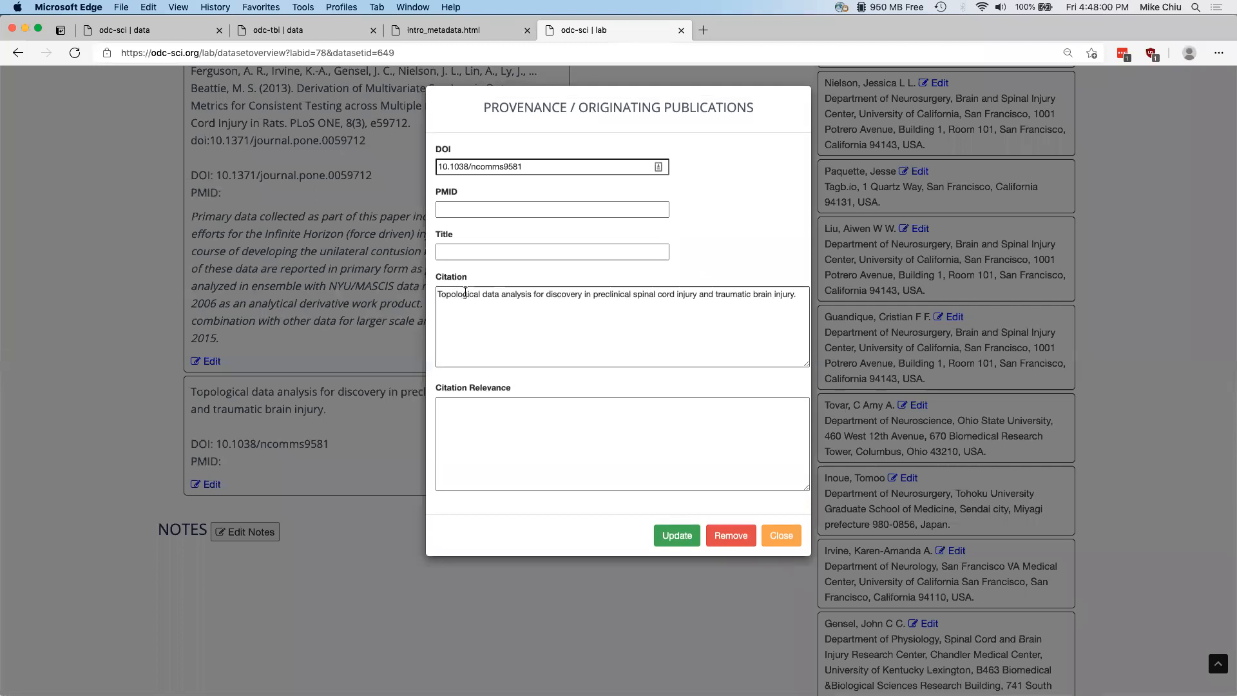
triple_click(466, 294)
click(465, 252)
key(super+v)
Step: Replace the 10.1038/ncomms9581 entry's Citation with the full reference copied from the public dataset's second originating publication
click(153, 32)
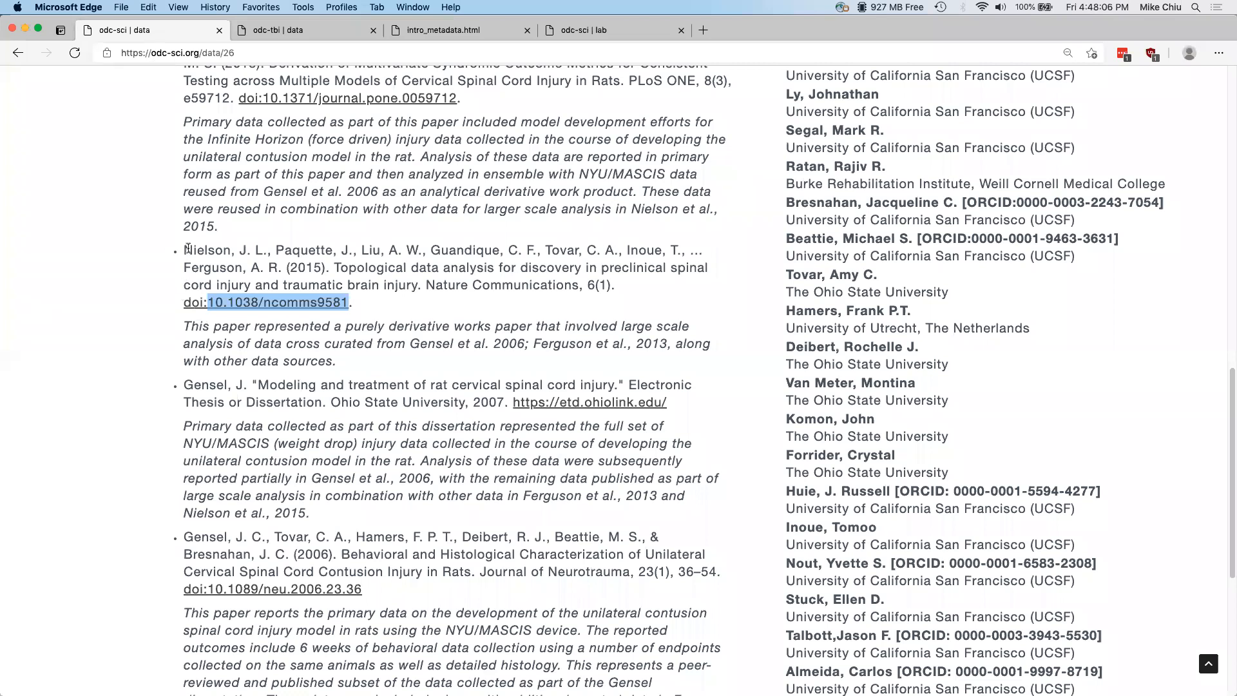
drag(184, 250, 348, 305)
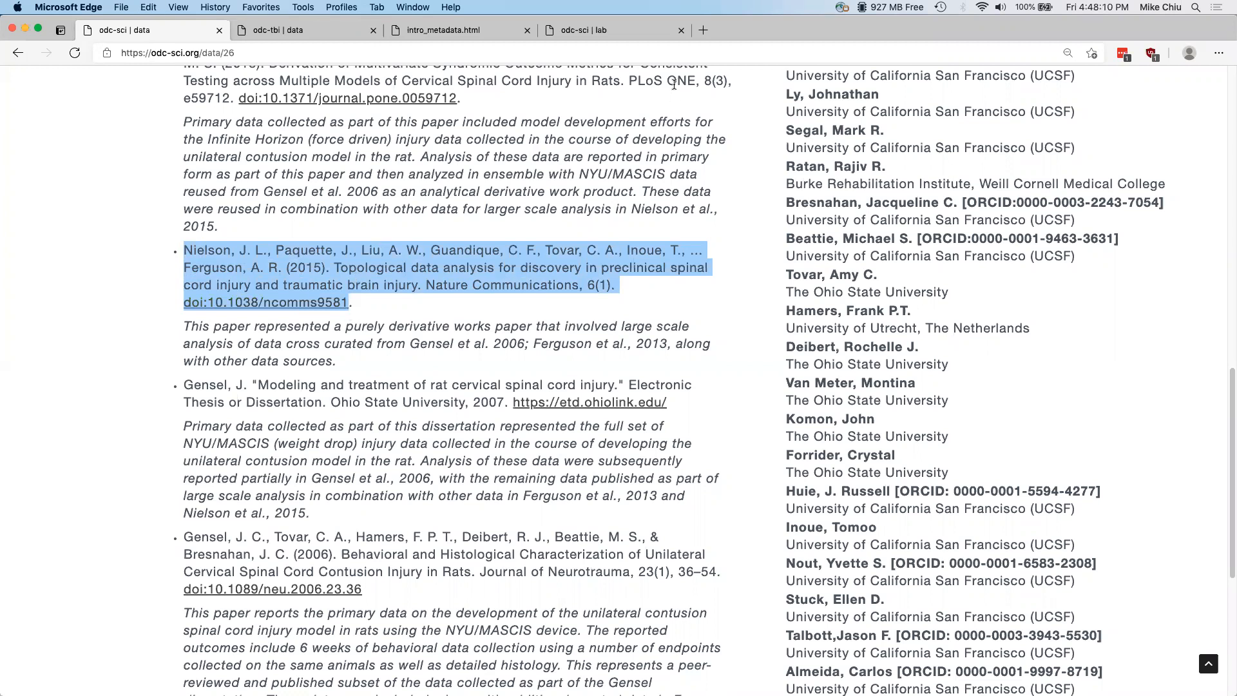
click(617, 36)
click(535, 344)
key(super+a)
key(super+v)
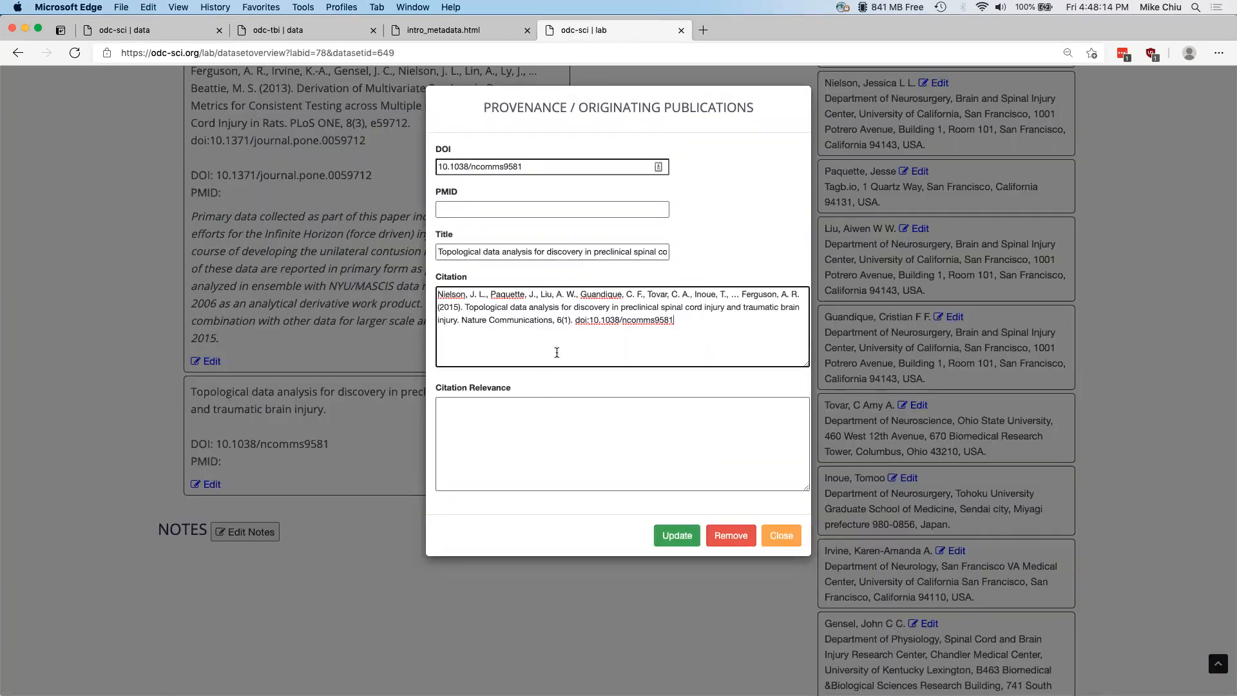
Step: Fill the 10.1038/ncomms9581 entry's Citation Relevance with the public dataset's paragraph on the purely derivative works paper and save the entry
click(148, 30)
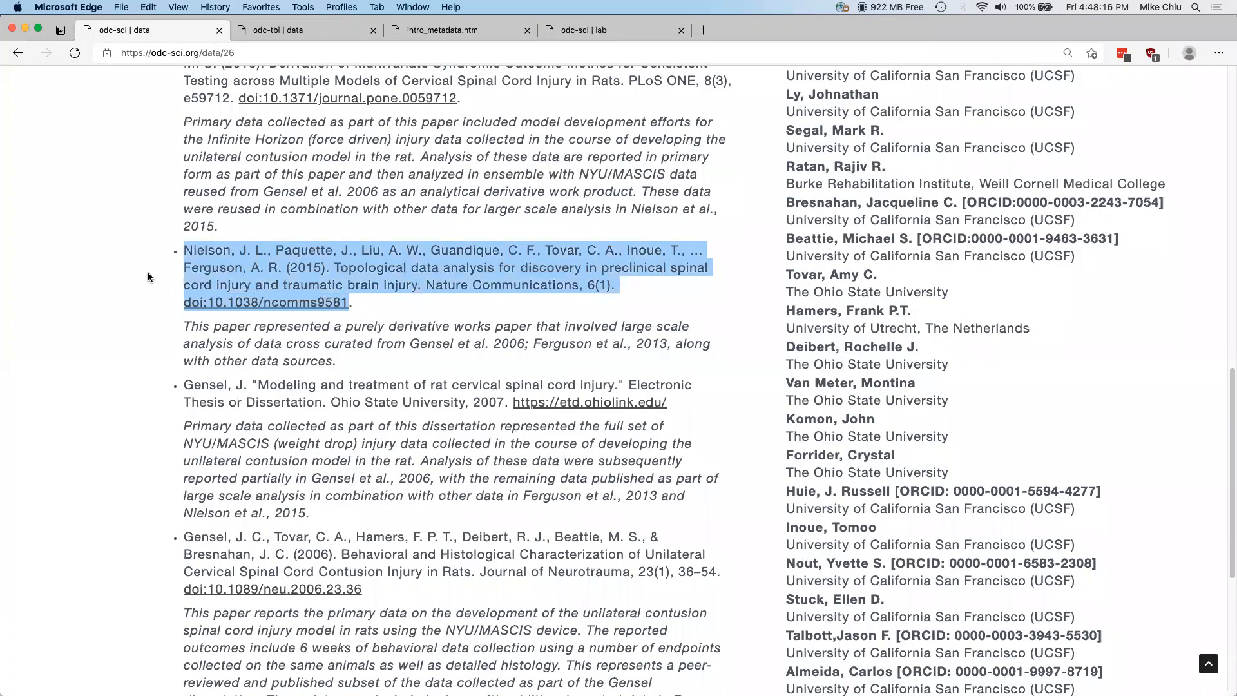
drag(185, 325, 368, 366)
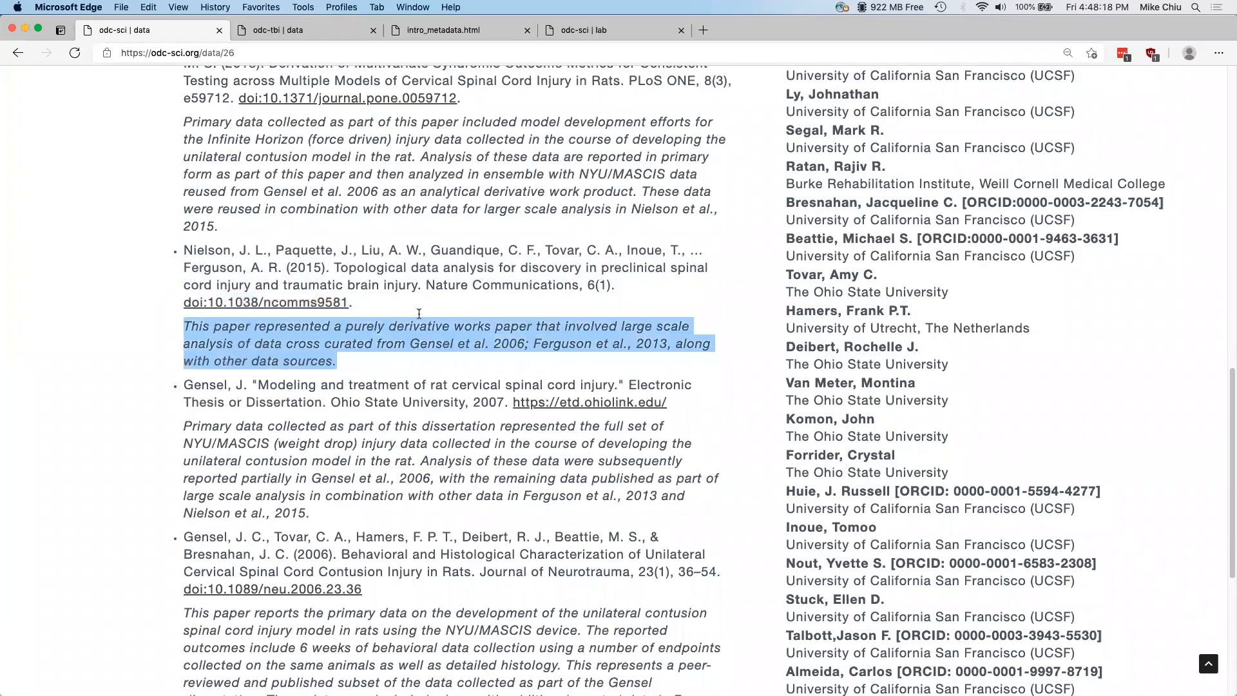
click(571, 32)
click(561, 419)
key(super+v)
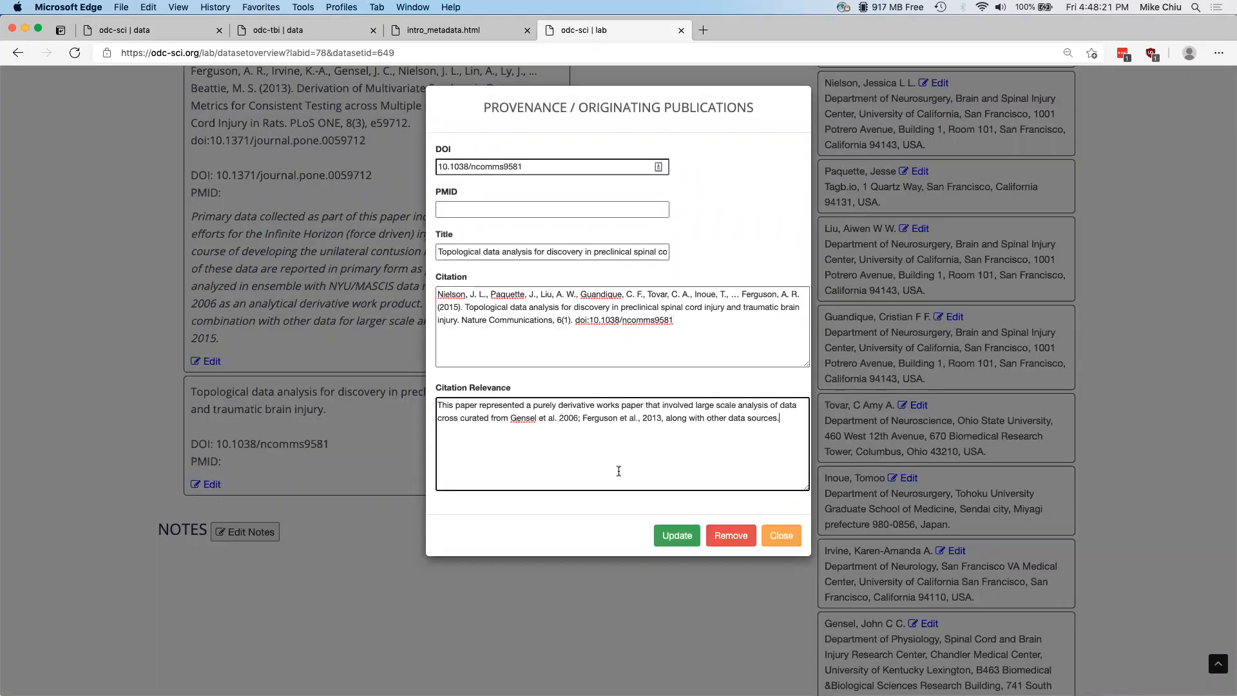
click(661, 543)
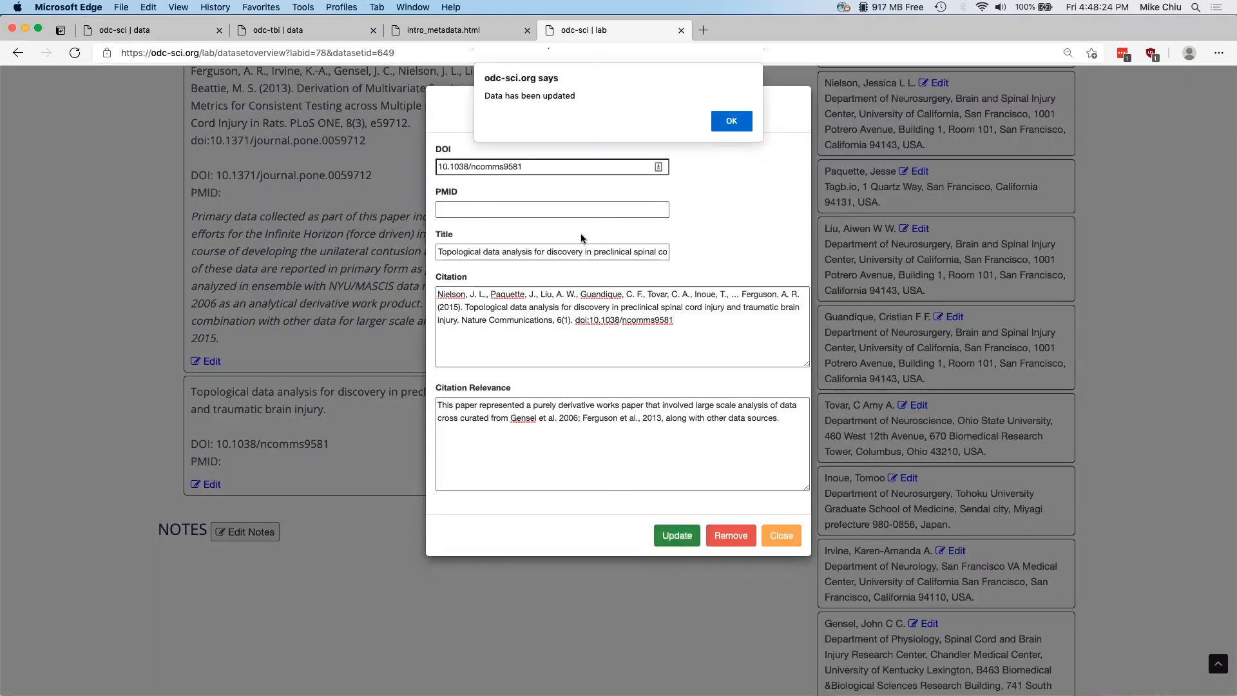
click(728, 126)
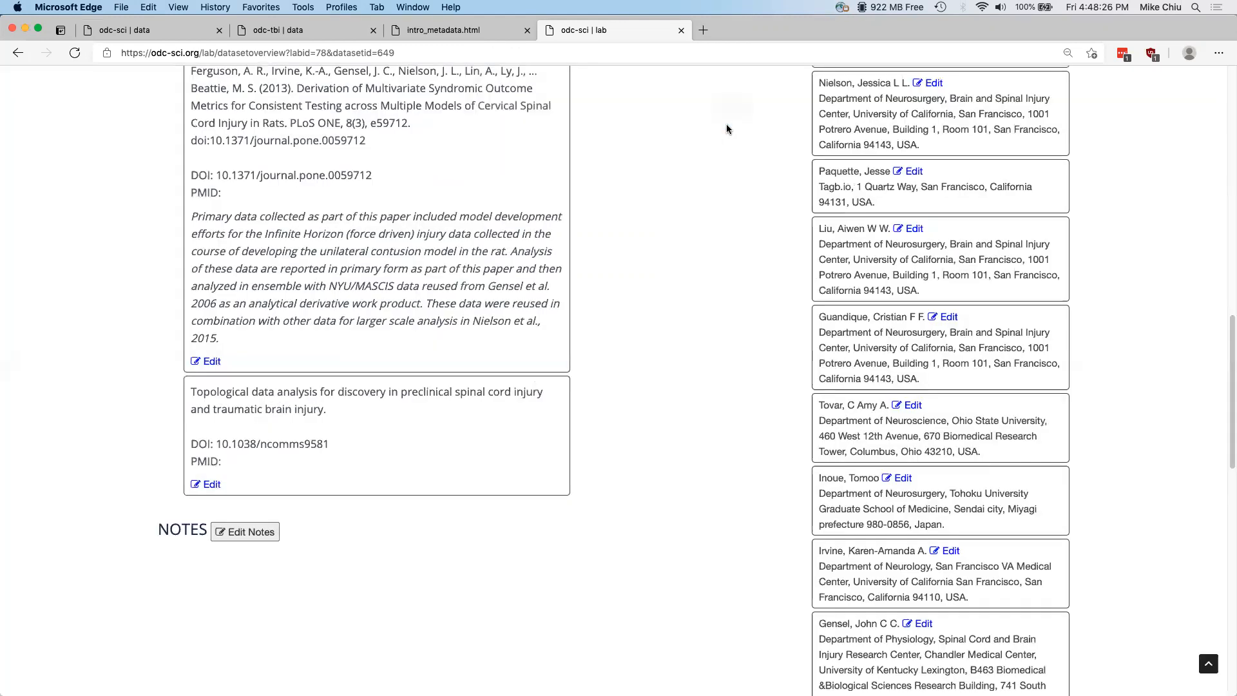
Step: Add a blank originating publication entry to the demo dataset by leaving the DOI/PMID field empty
scroll(730, 229, down, 6)
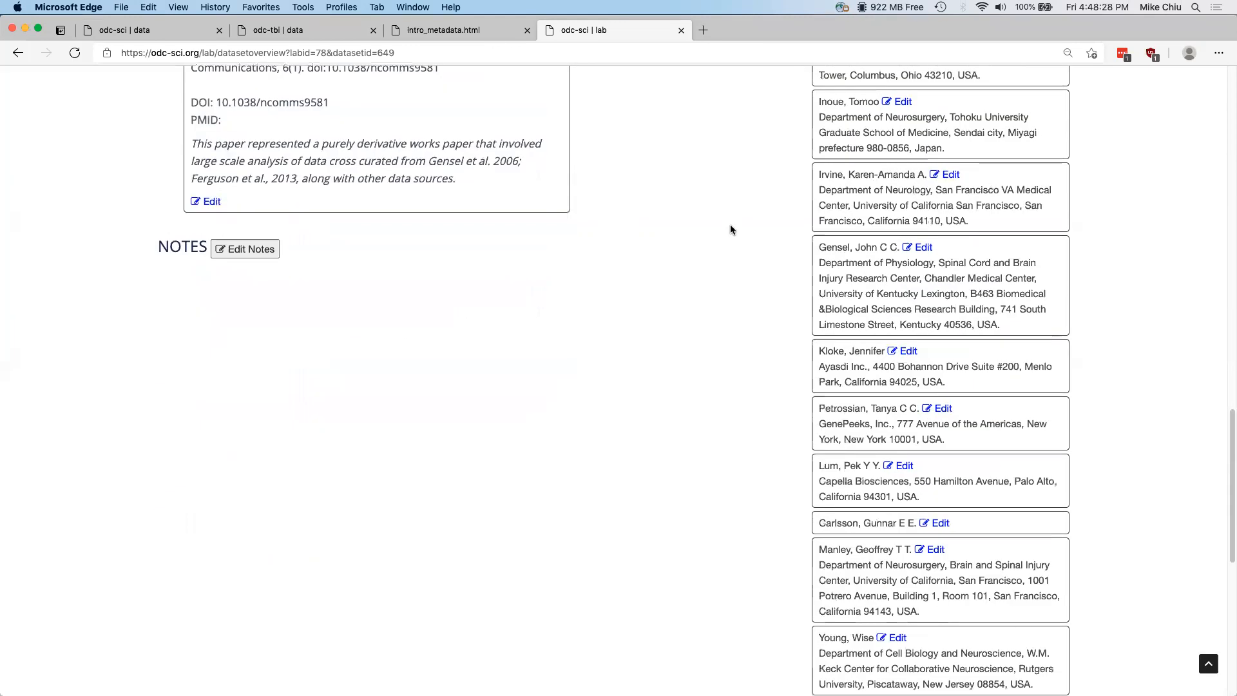
scroll(730, 229, down, 2)
scroll(838, 263, down, 6)
scroll(838, 263, up, 10)
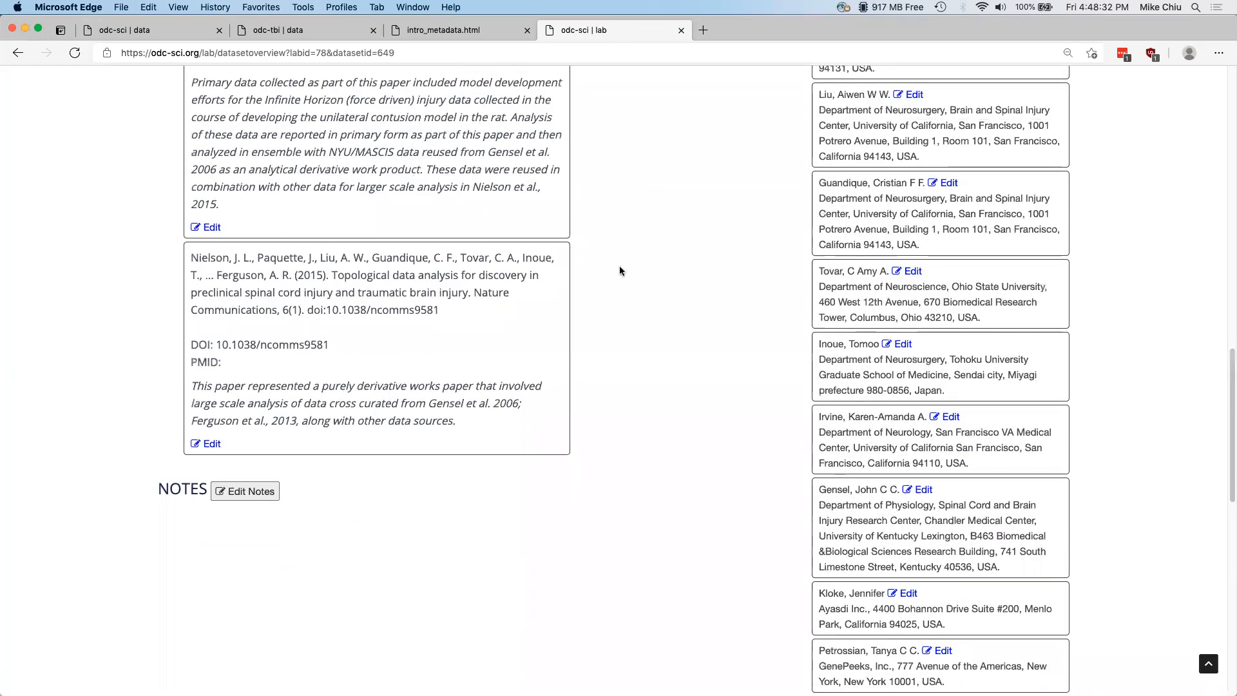
scroll(620, 271, up, 5)
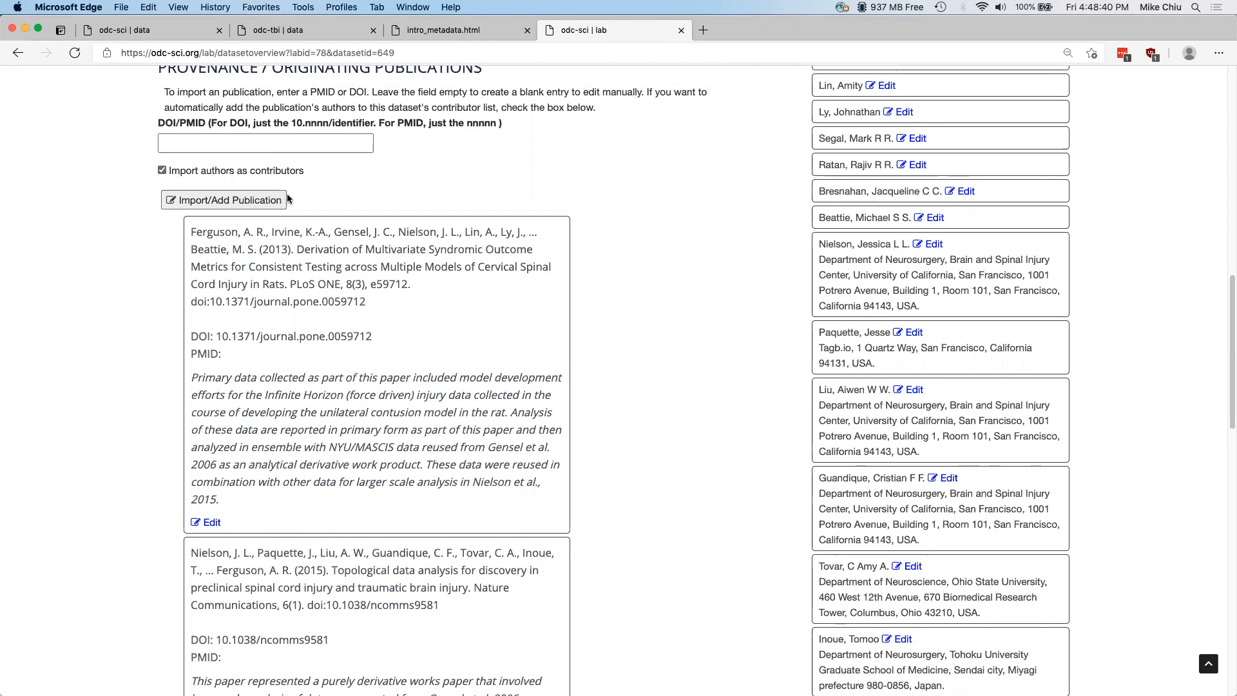
click(230, 204)
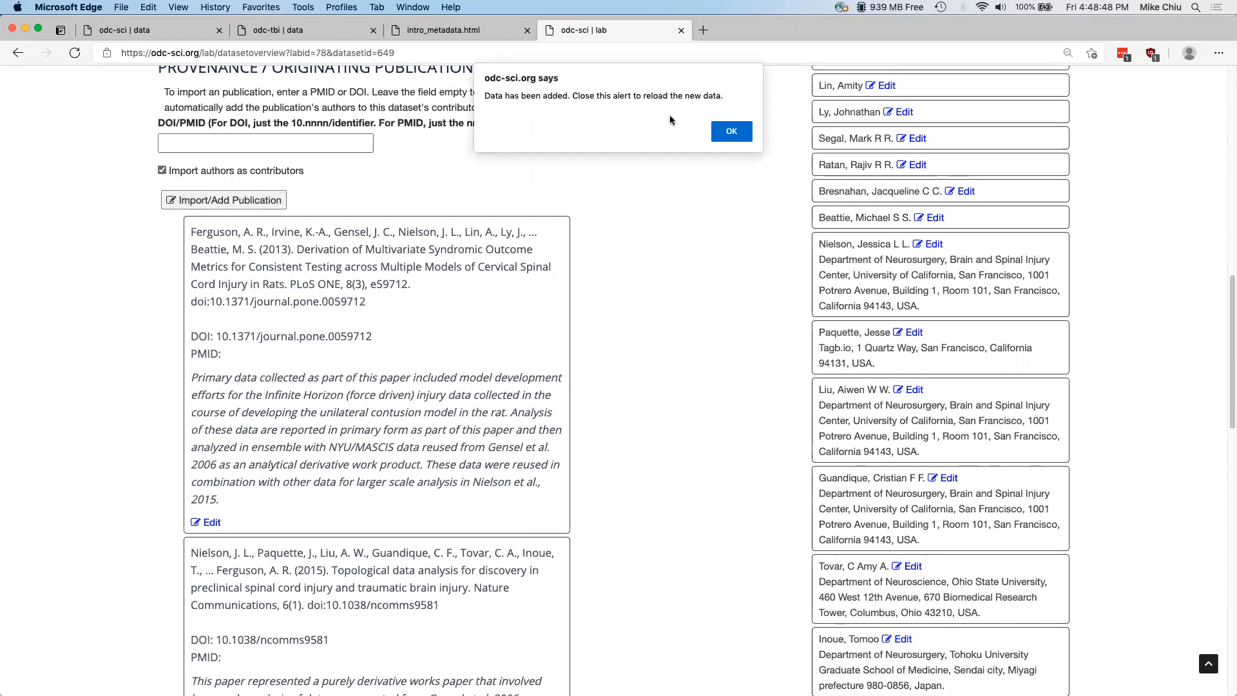
click(747, 129)
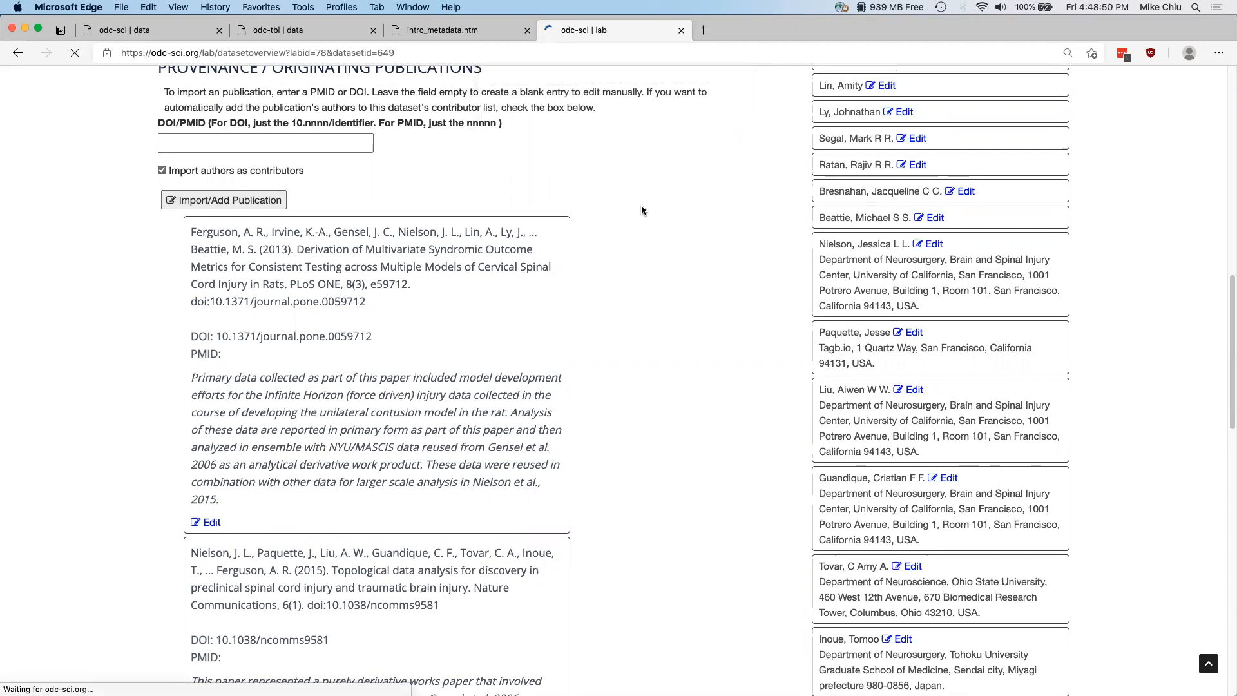
scroll(632, 214, down, 15)
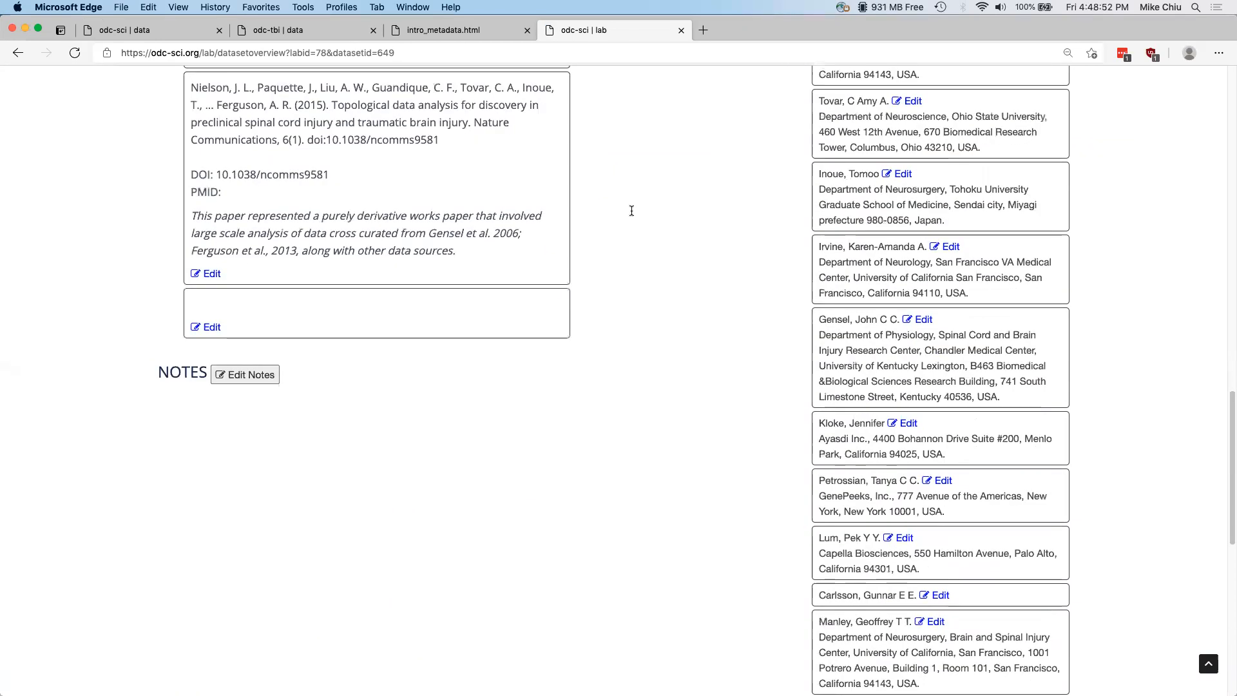
Step: Fill the blank publication entry's Citation with the reference to the 2007 Ohio State University dissertation copied from the public dataset
click(212, 327)
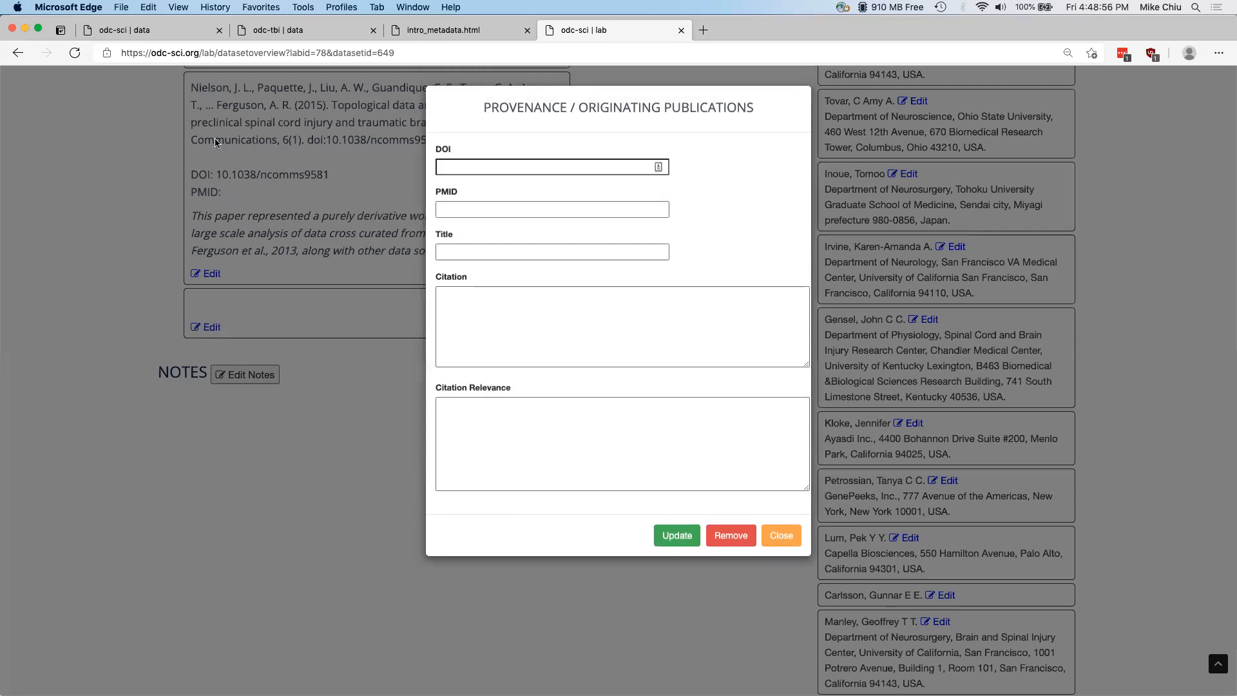
click(105, 29)
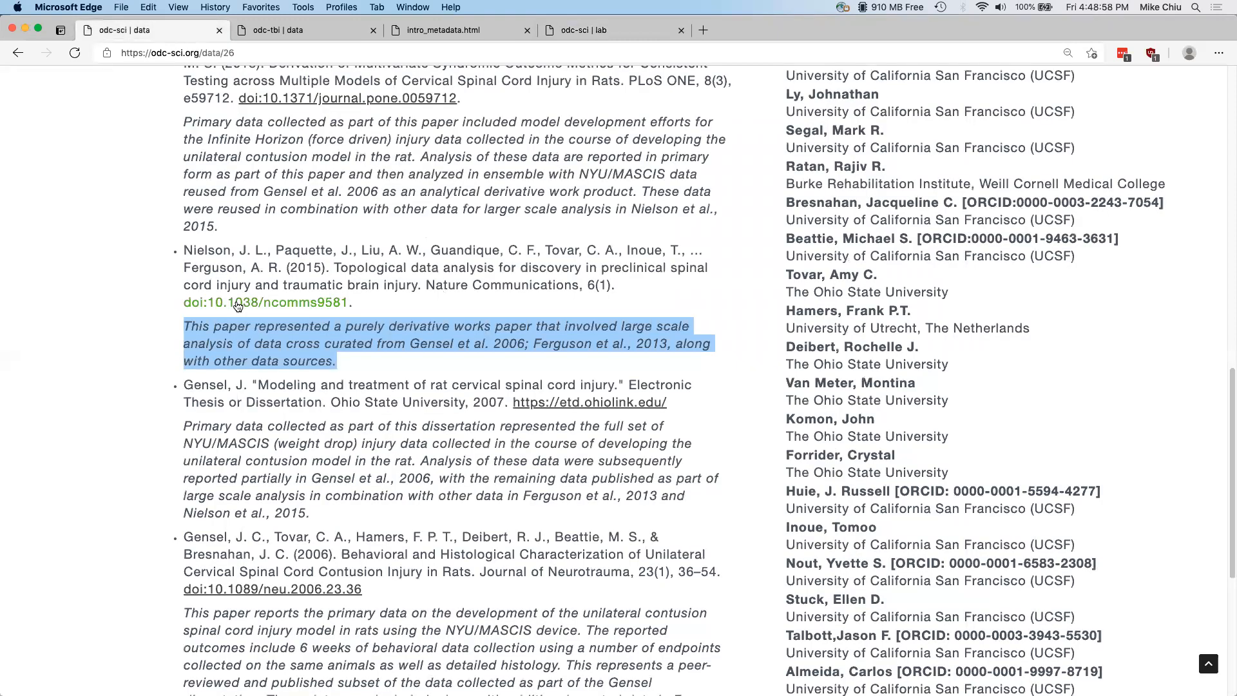
scroll(243, 320, down, 2)
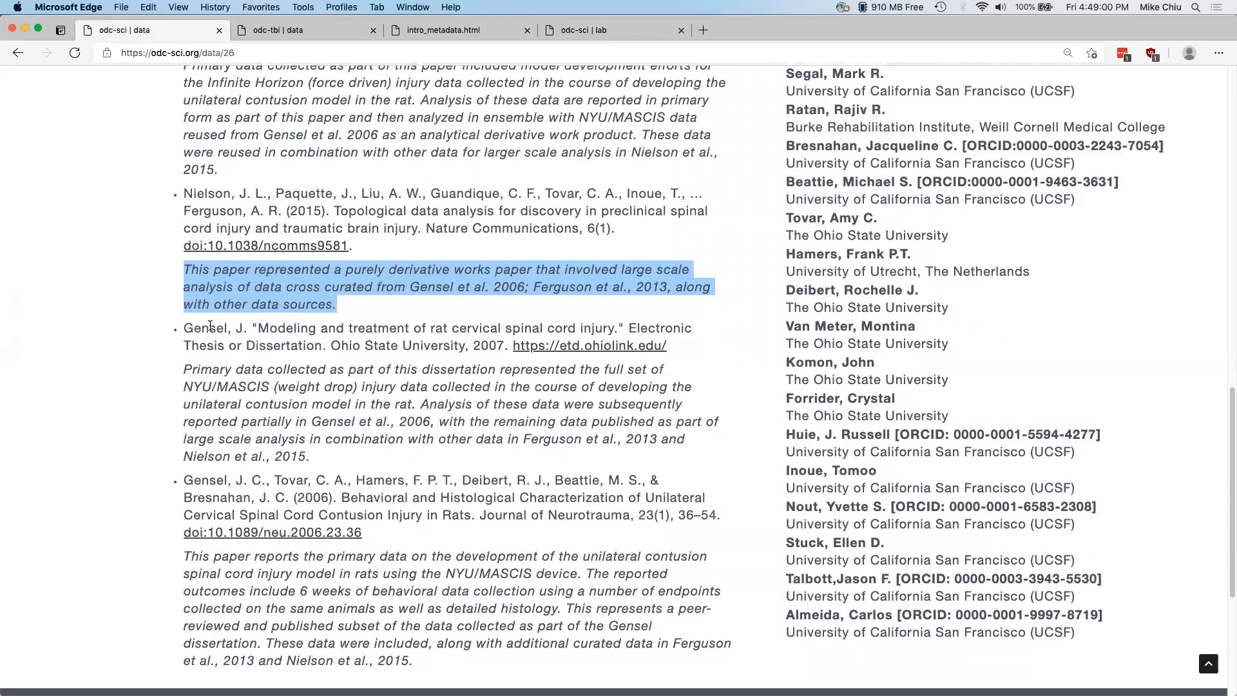
drag(181, 333, 707, 346)
key(super+c)
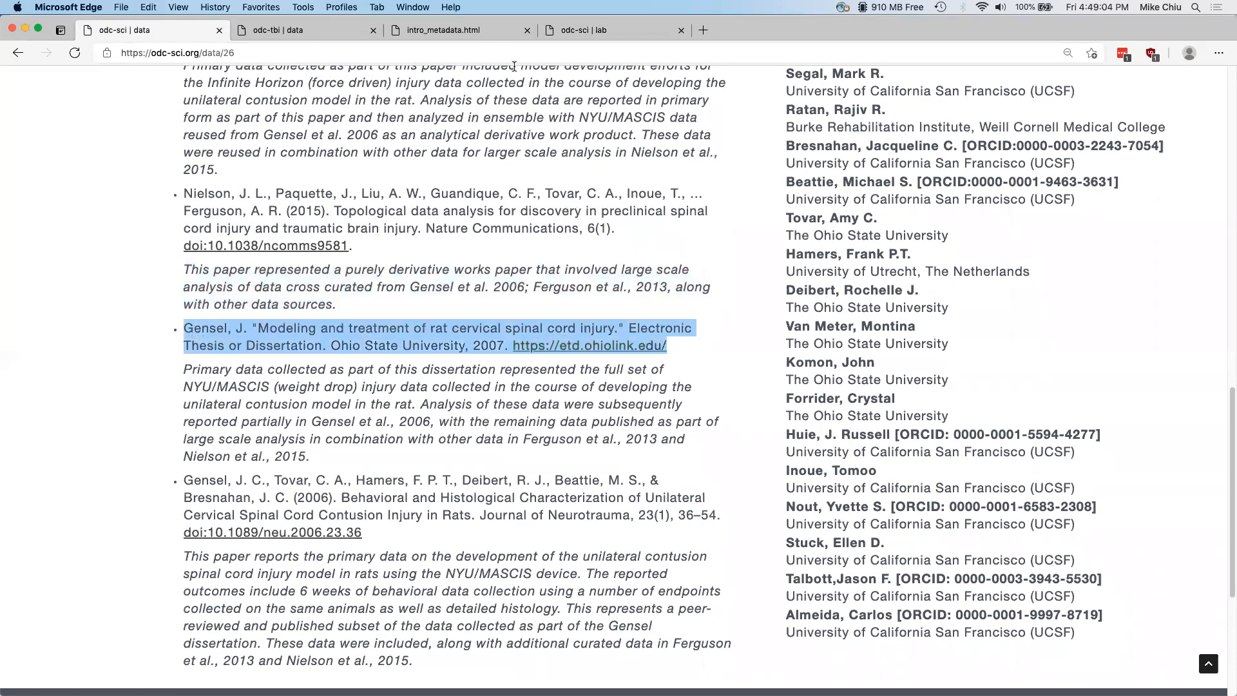
click(567, 26)
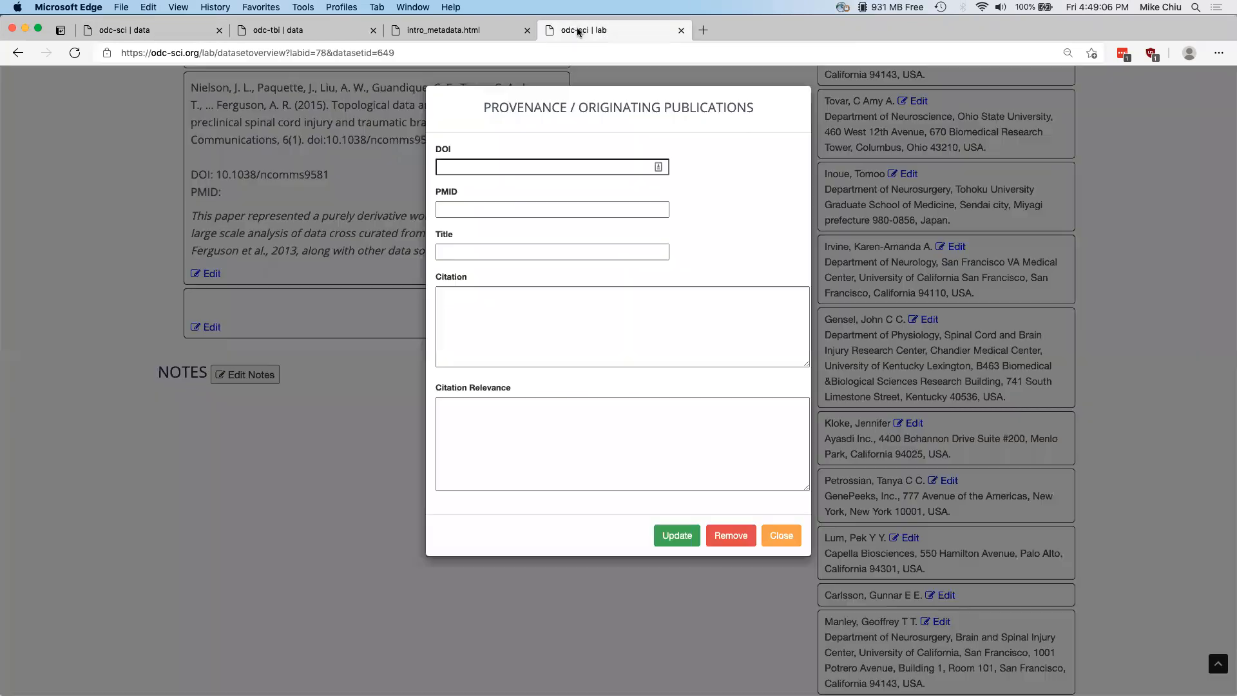
click(534, 311)
key(super+v)
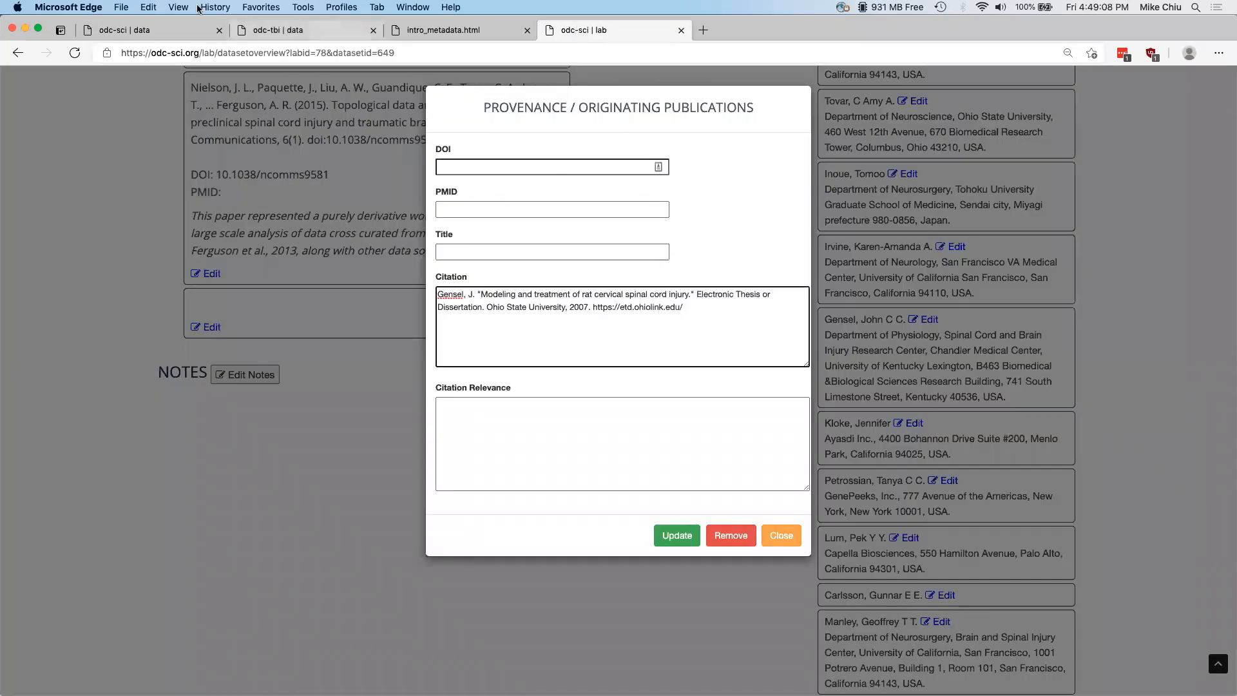
Step: Fill the dissertation entry's Citation Relevance with the public dataset's paragraph on the primary data collected as part of this dissertation
click(154, 30)
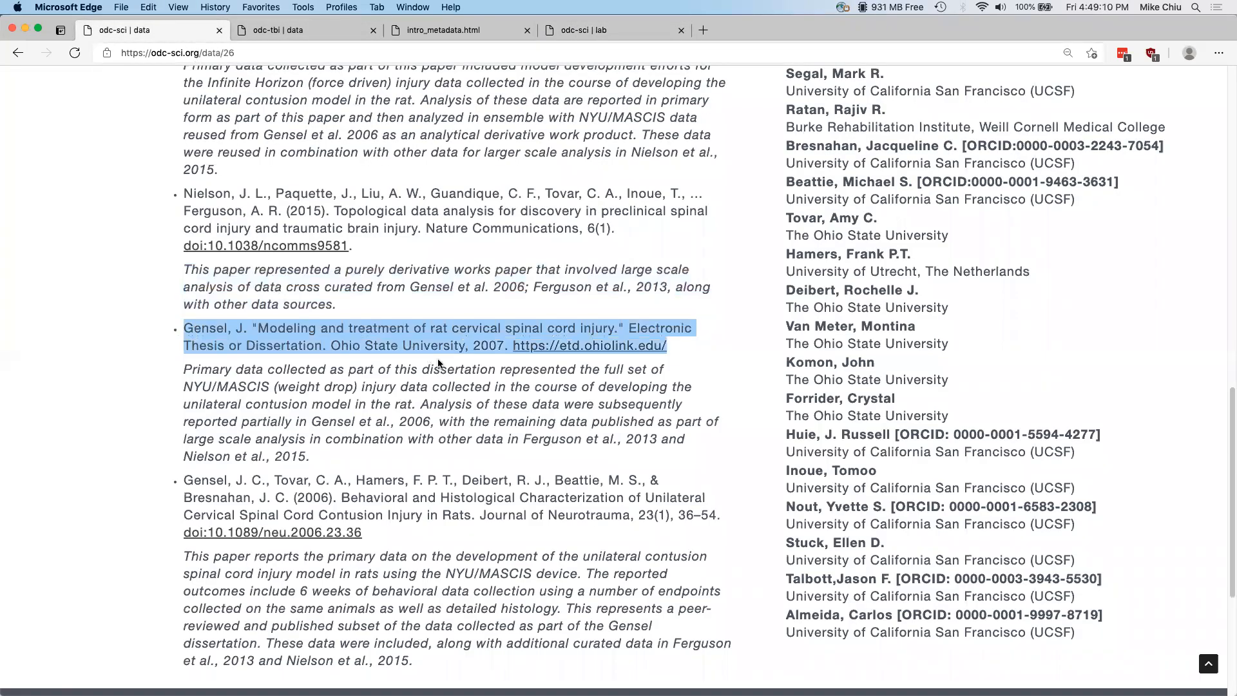
click(436, 361)
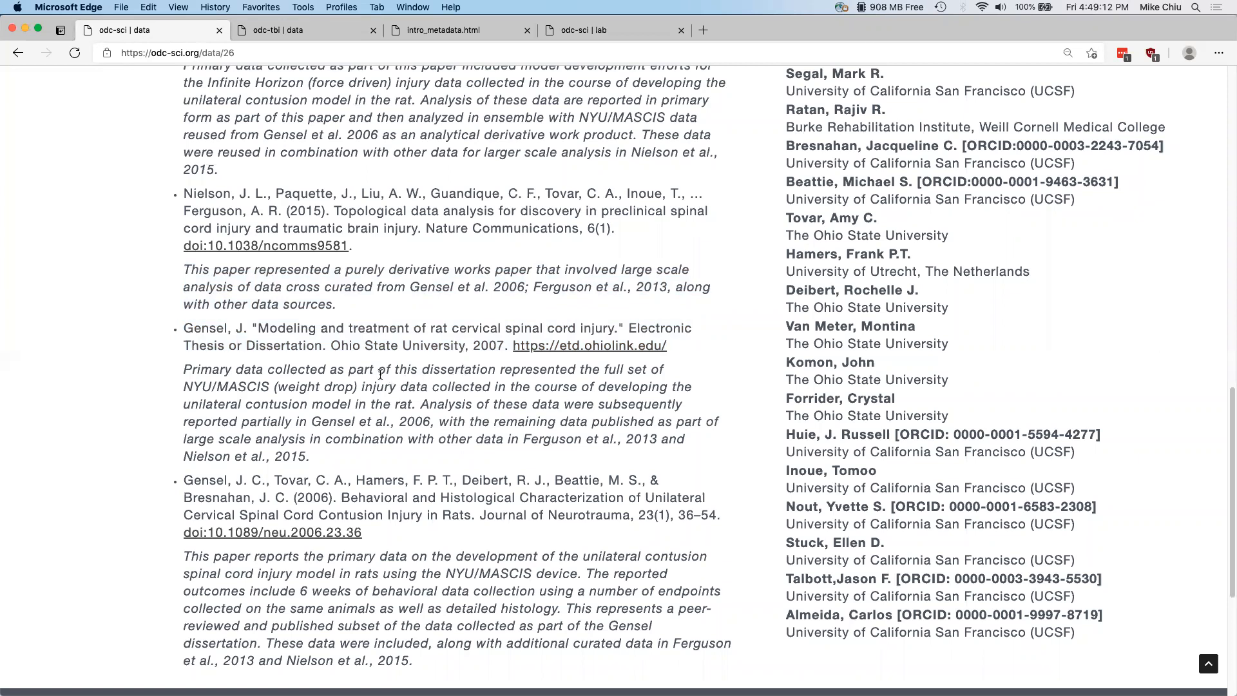
drag(184, 367, 315, 458)
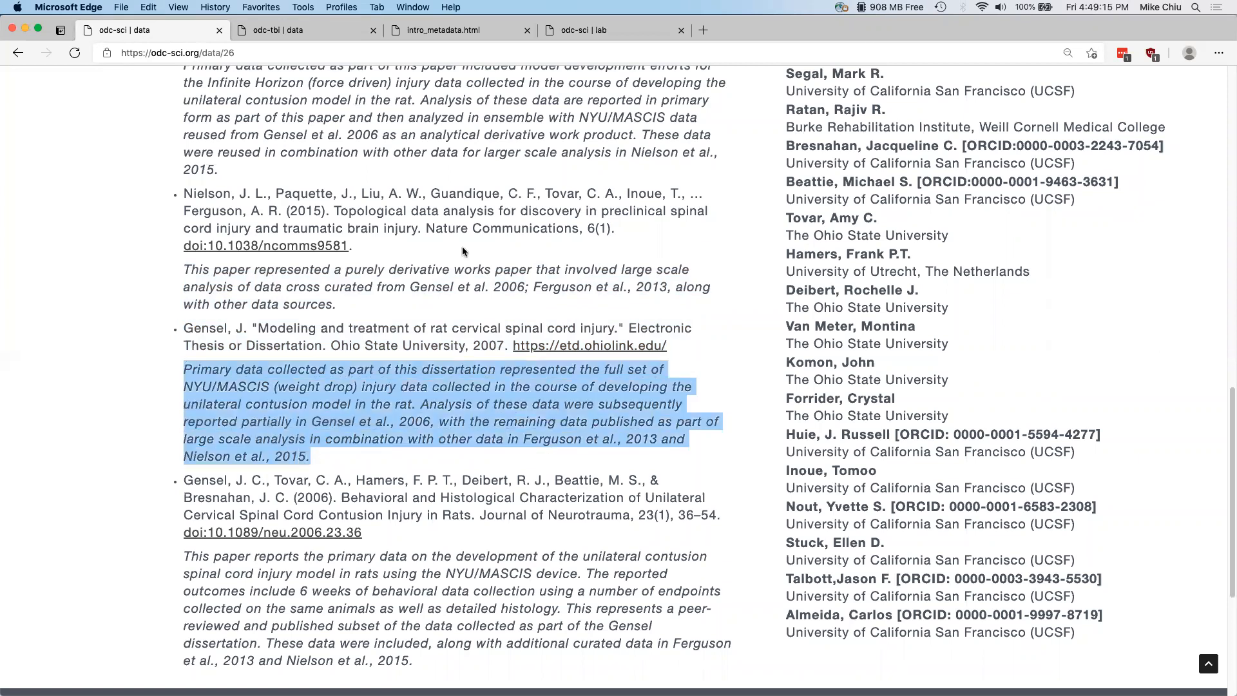
click(612, 34)
click(465, 430)
key(super+v)
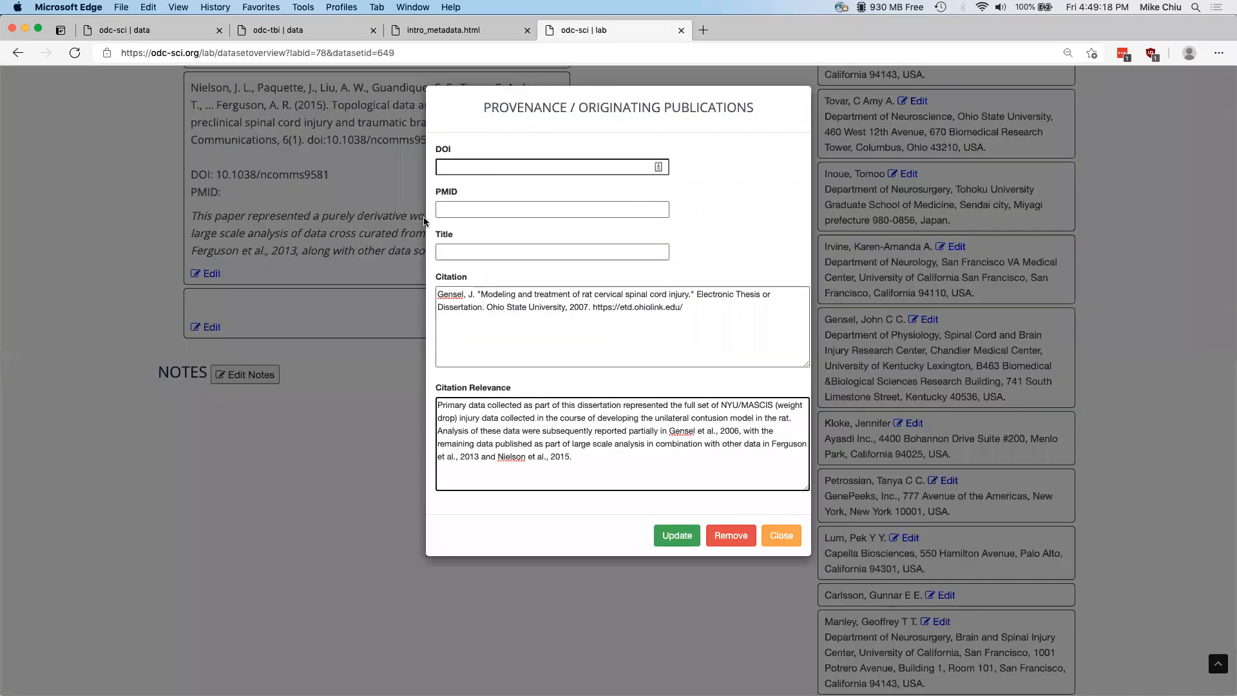
Step: Copy "Modeling and treatment of rat cervical spinal cord injury" from the dissertation entry's Citation into its Title field and save the entry
drag(480, 294, 688, 292)
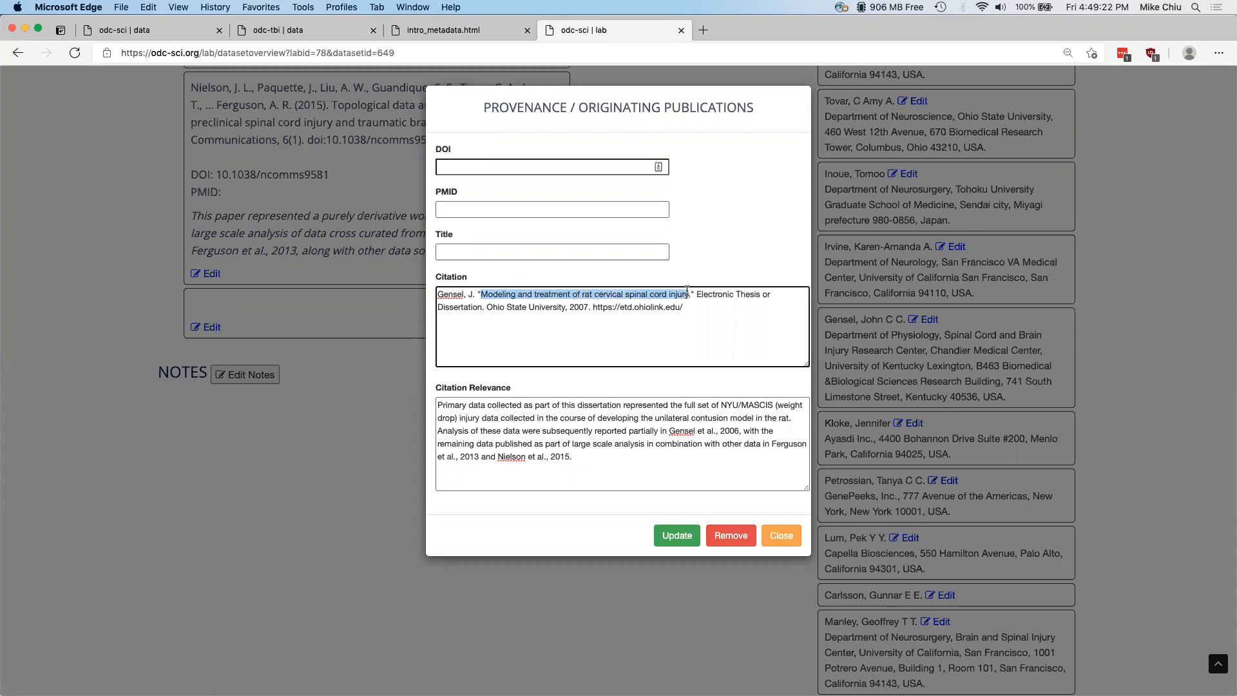
key(super+c)
click(592, 251)
key(super+v)
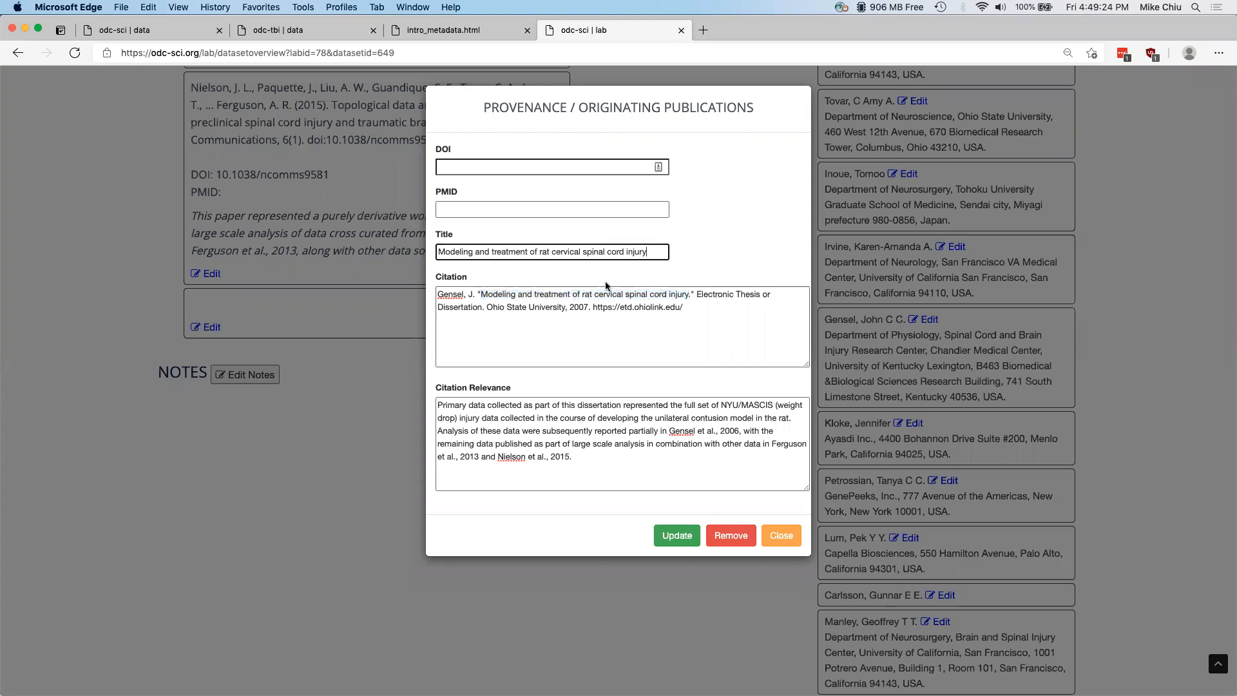
click(677, 537)
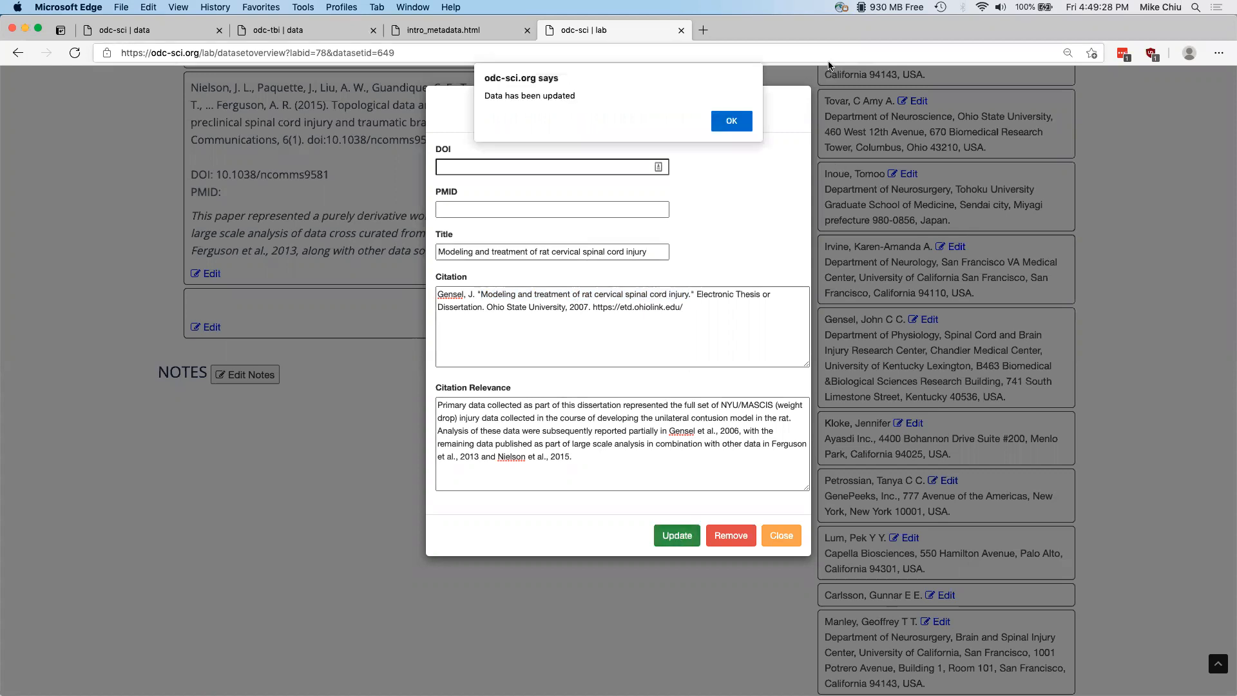
click(732, 122)
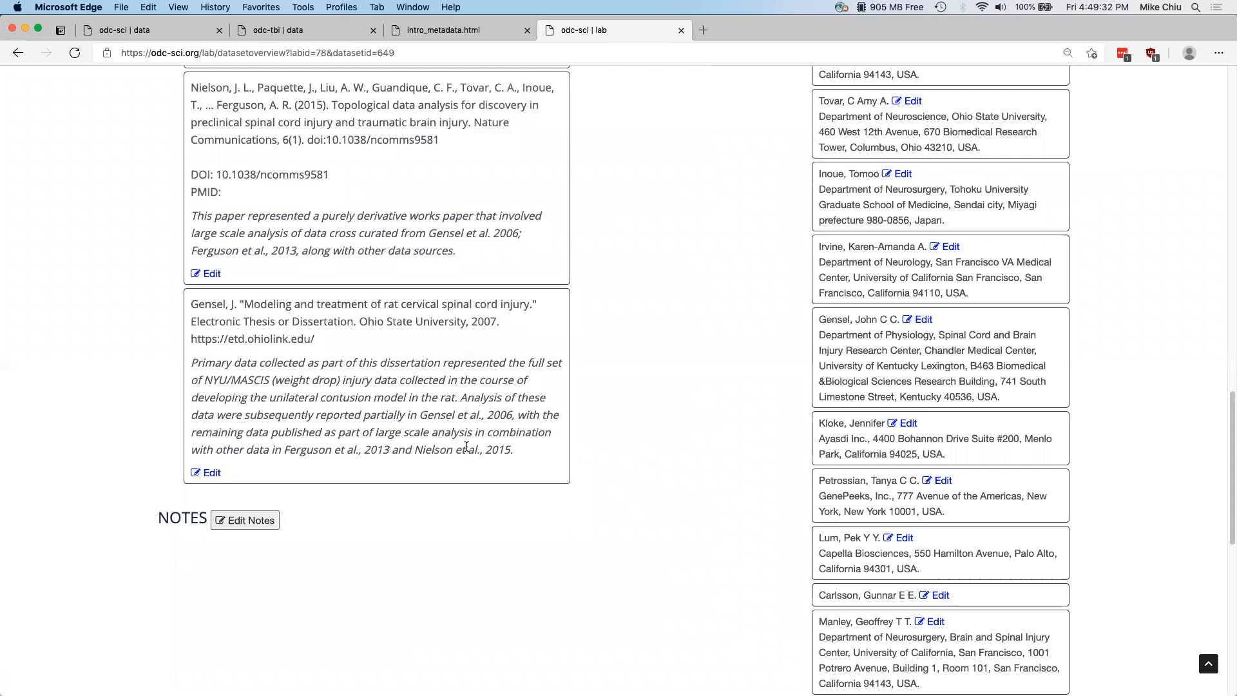
Step: Set the demo dataset's Notes to "Your notes will go here." and save them
click(264, 521)
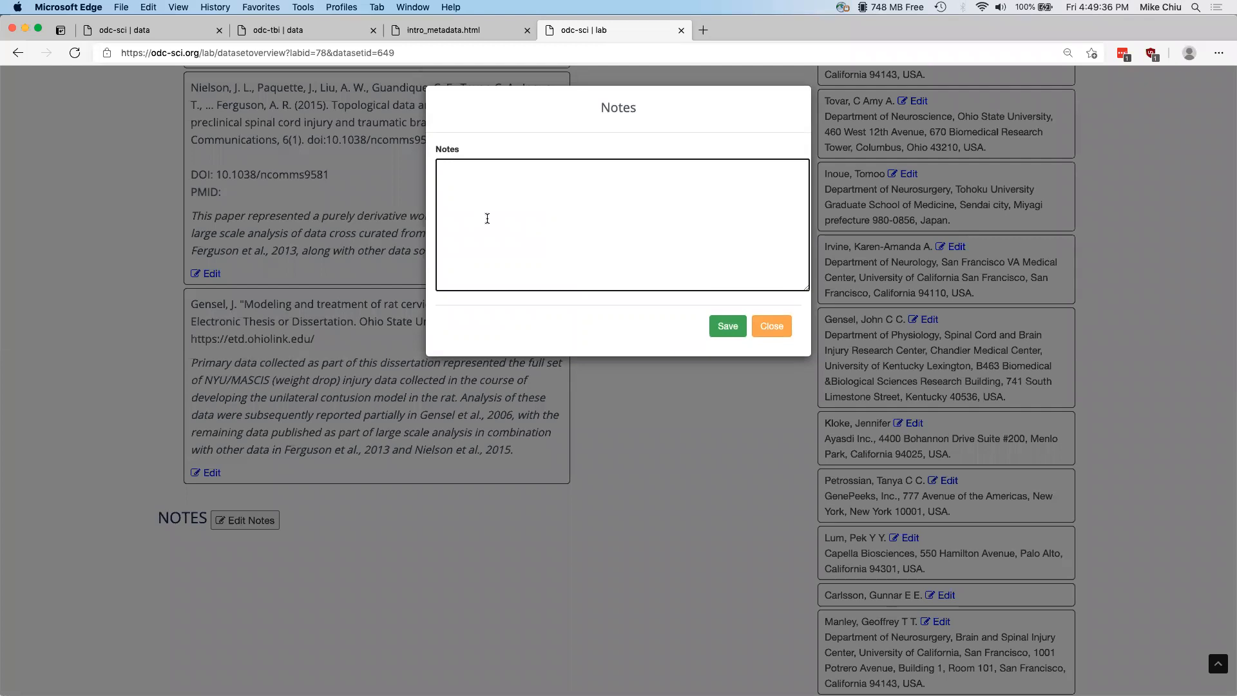
text(Your notes will go here.)
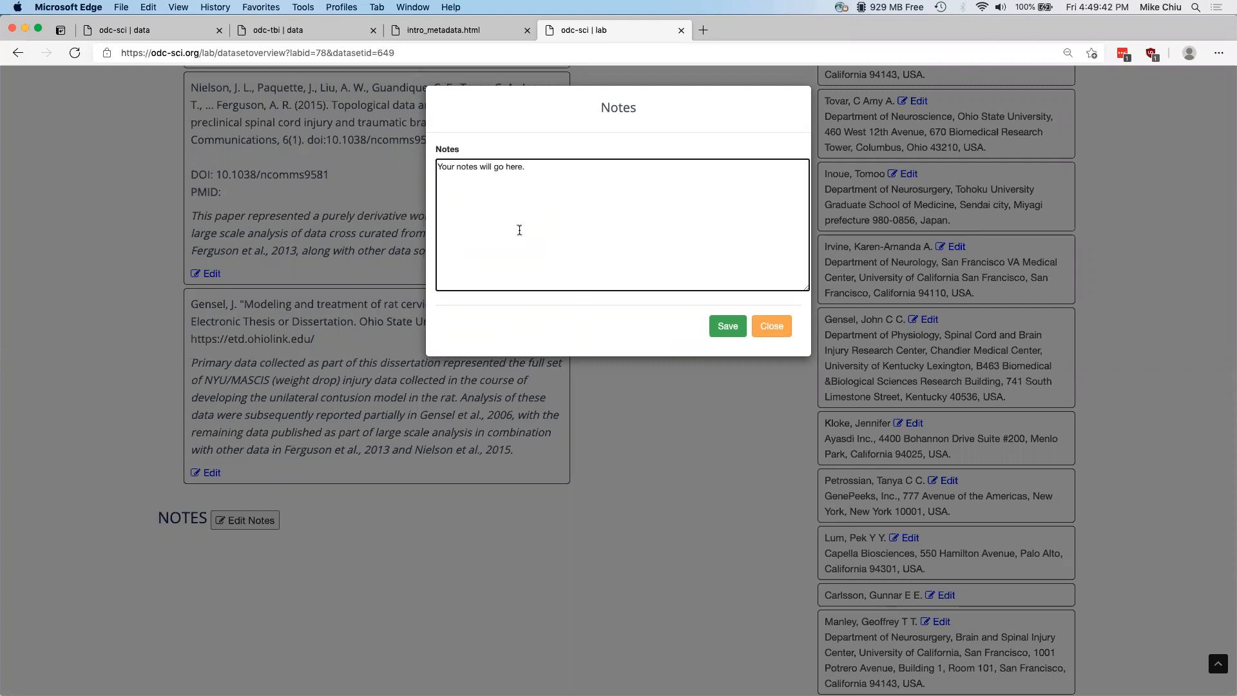
click(725, 335)
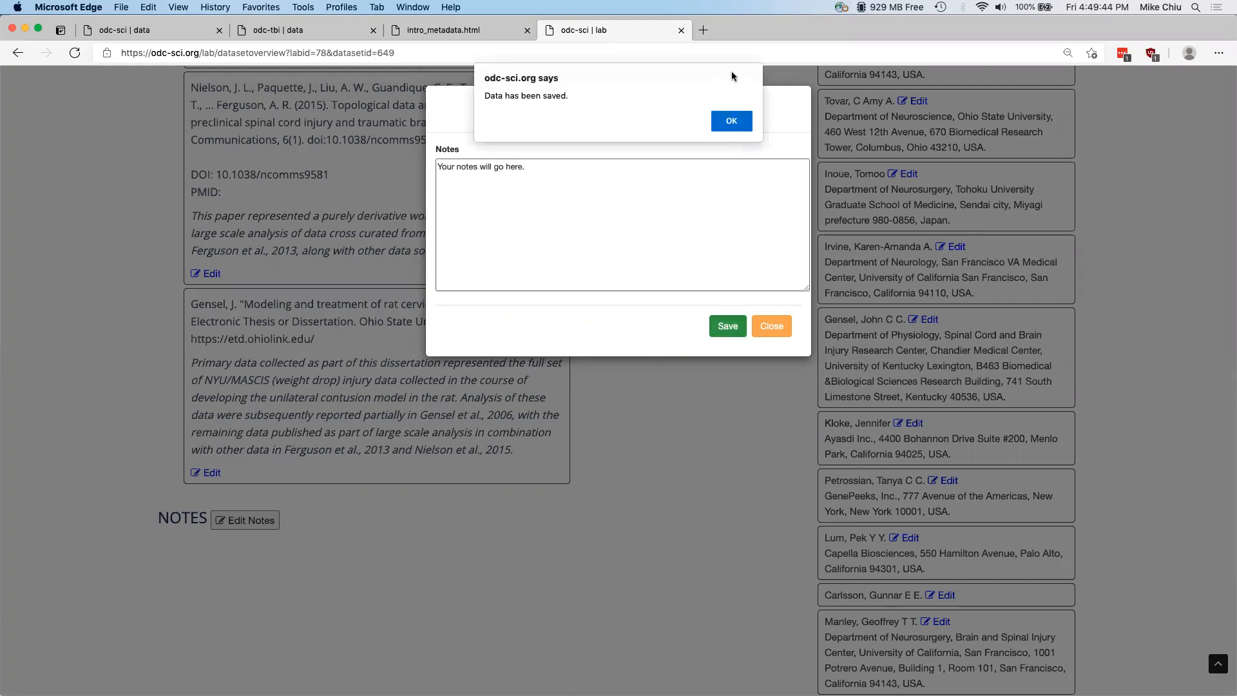
click(731, 123)
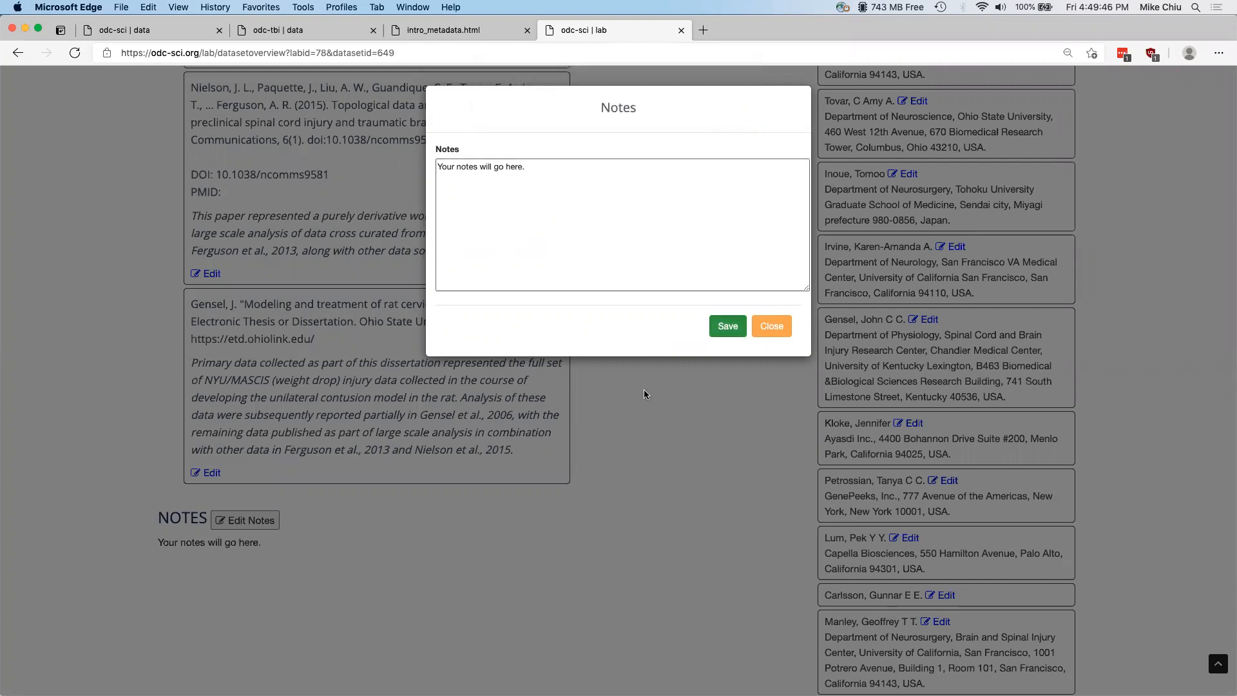
click(771, 326)
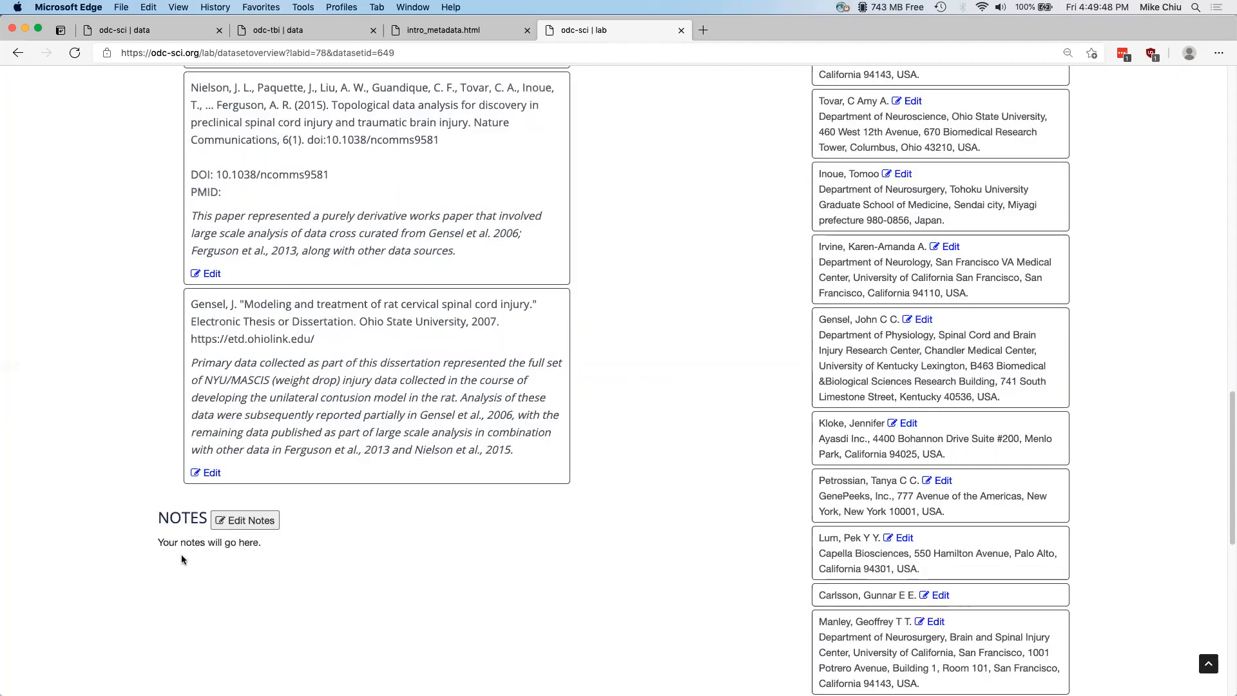
Step: Edit the first listed contributor and remove the redundant middle initial from the First Name field
scroll(594, 459, up, 20)
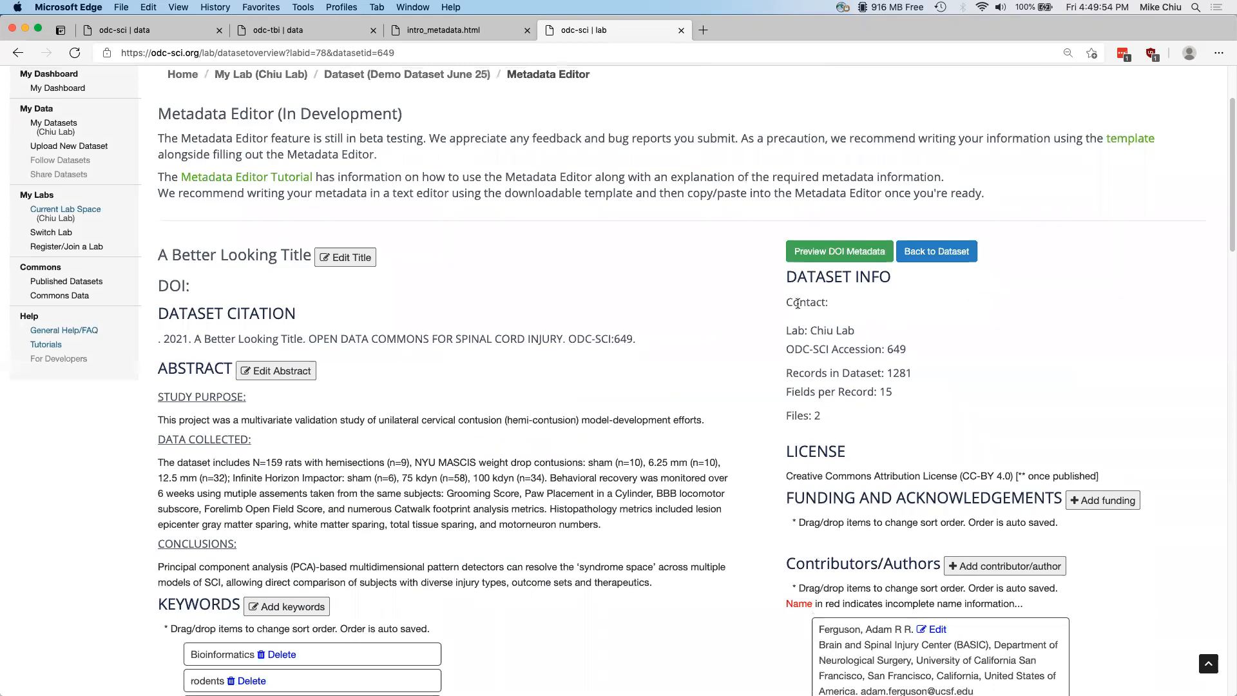
scroll(803, 302, down, 6)
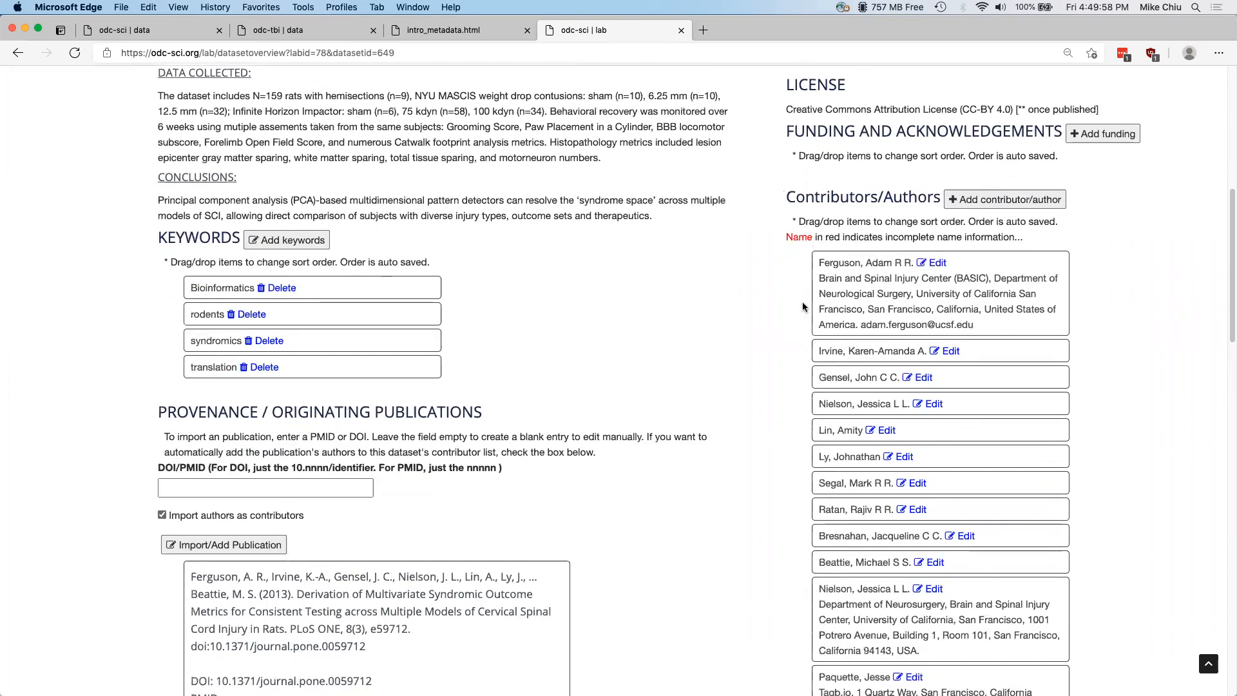
scroll(807, 298, down, 3)
scroll(806, 296, down, 4)
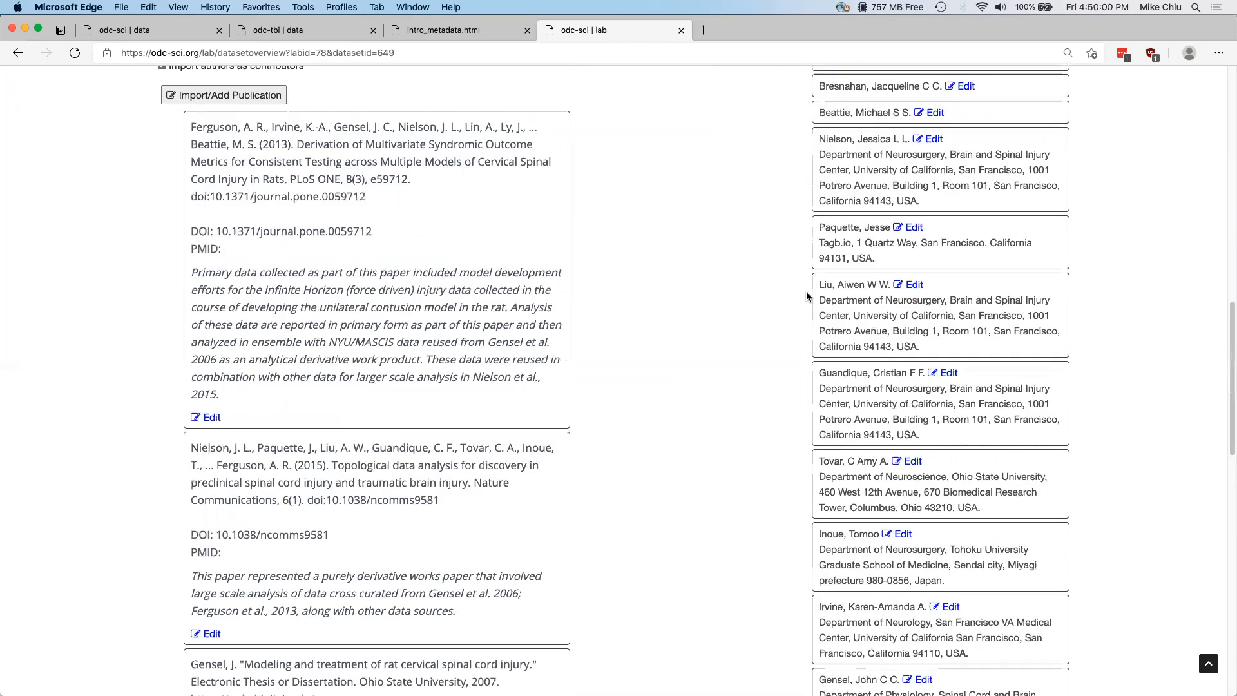
scroll(807, 297, up, 6)
scroll(808, 296, up, 1)
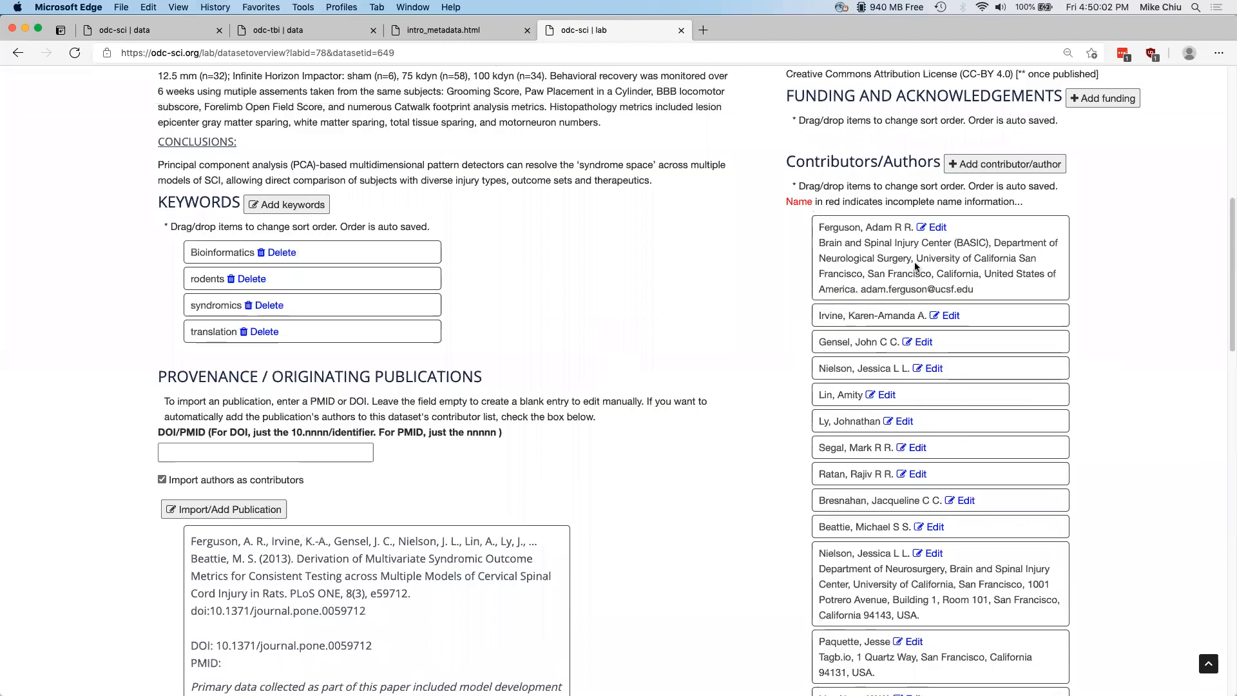
click(938, 228)
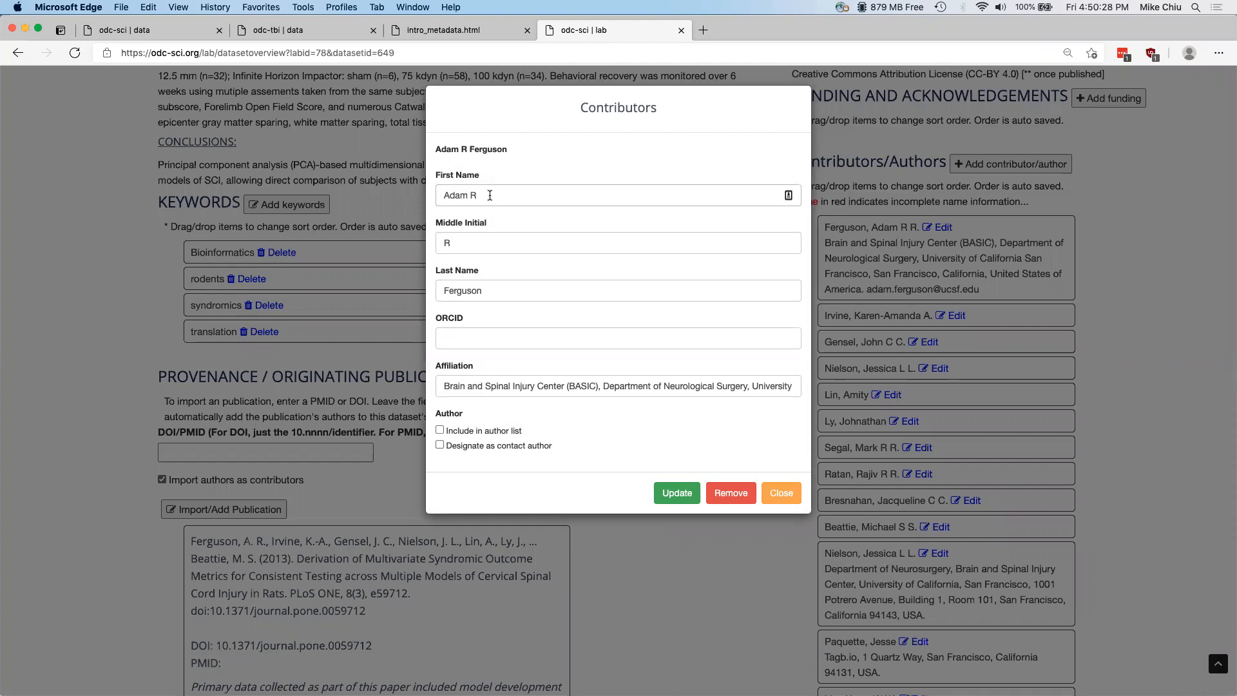
key(BackSpace)
key(BackSpace)
key(BackSpace)
Step: Fill the first contributor's ORCID field with the identifier copied from the matching contributor on the public dataset page
click(100, 30)
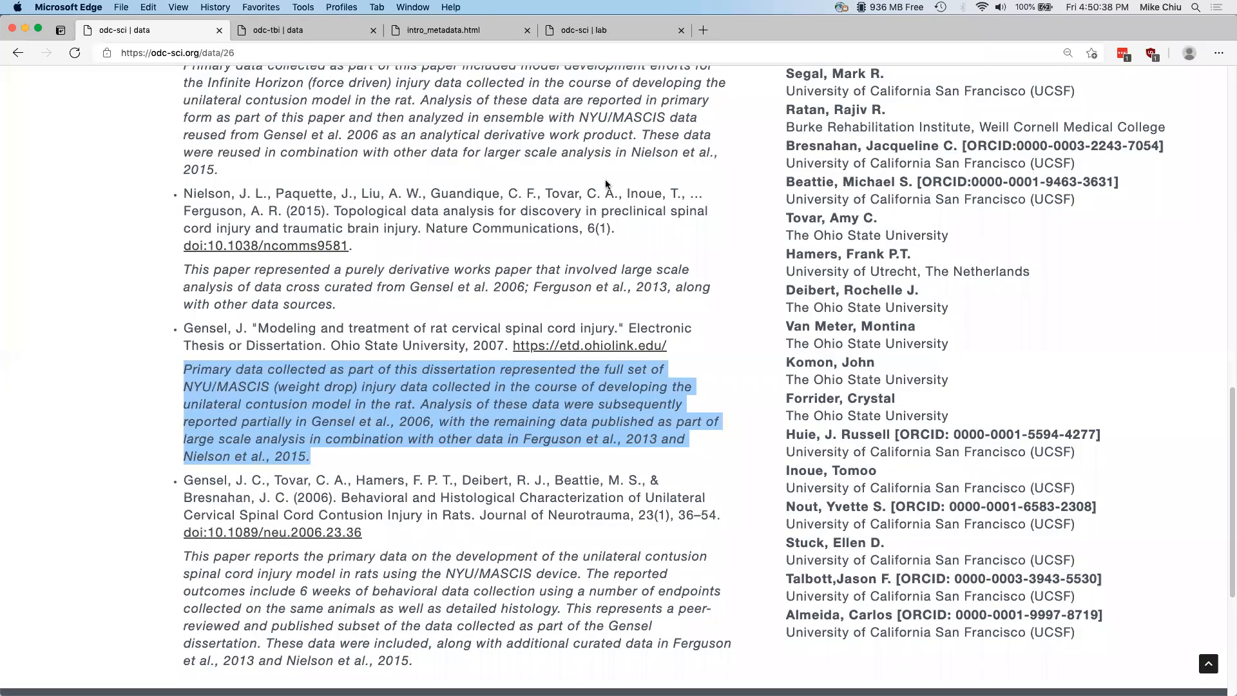
scroll(841, 250, up, 7)
scroll(841, 250, up, 1)
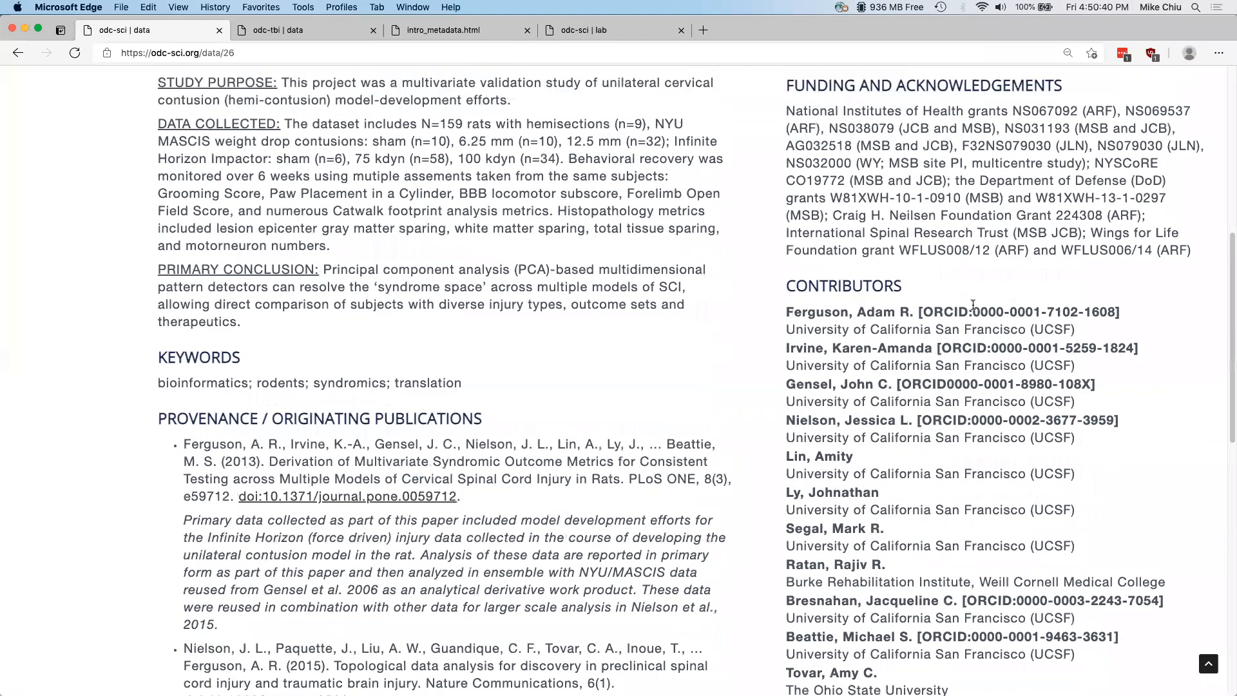
drag(972, 309, 1113, 311)
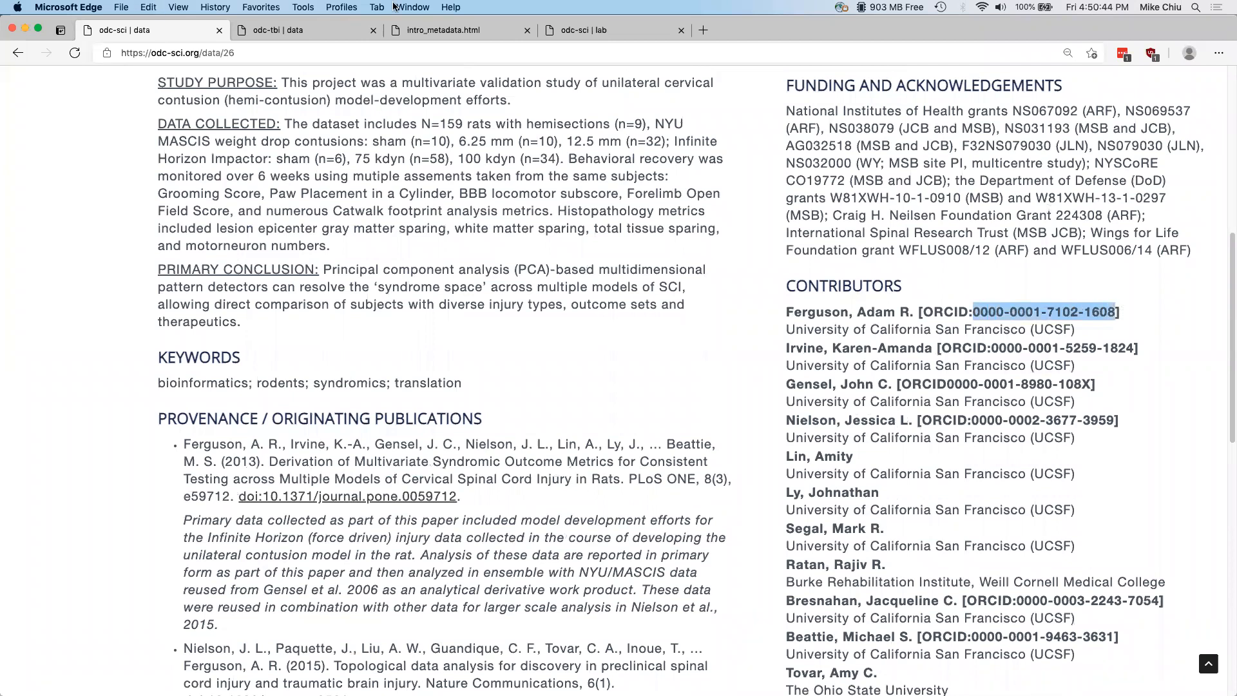
click(582, 32)
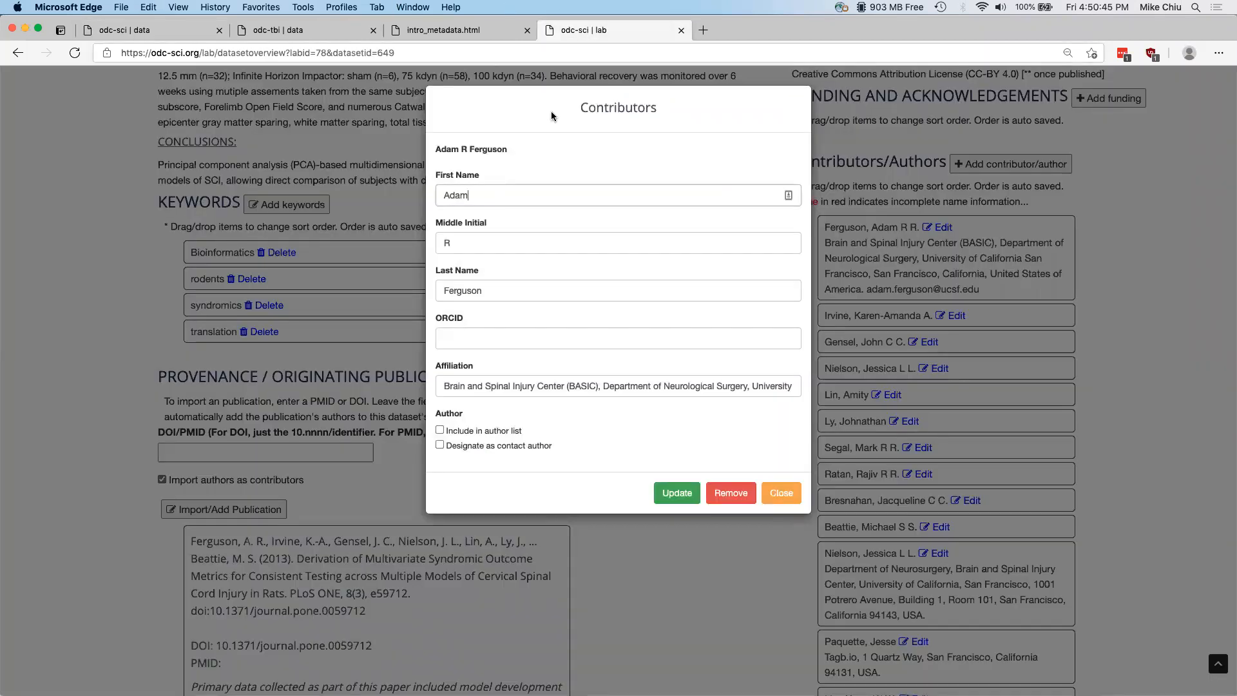
click(517, 332)
key(super+v)
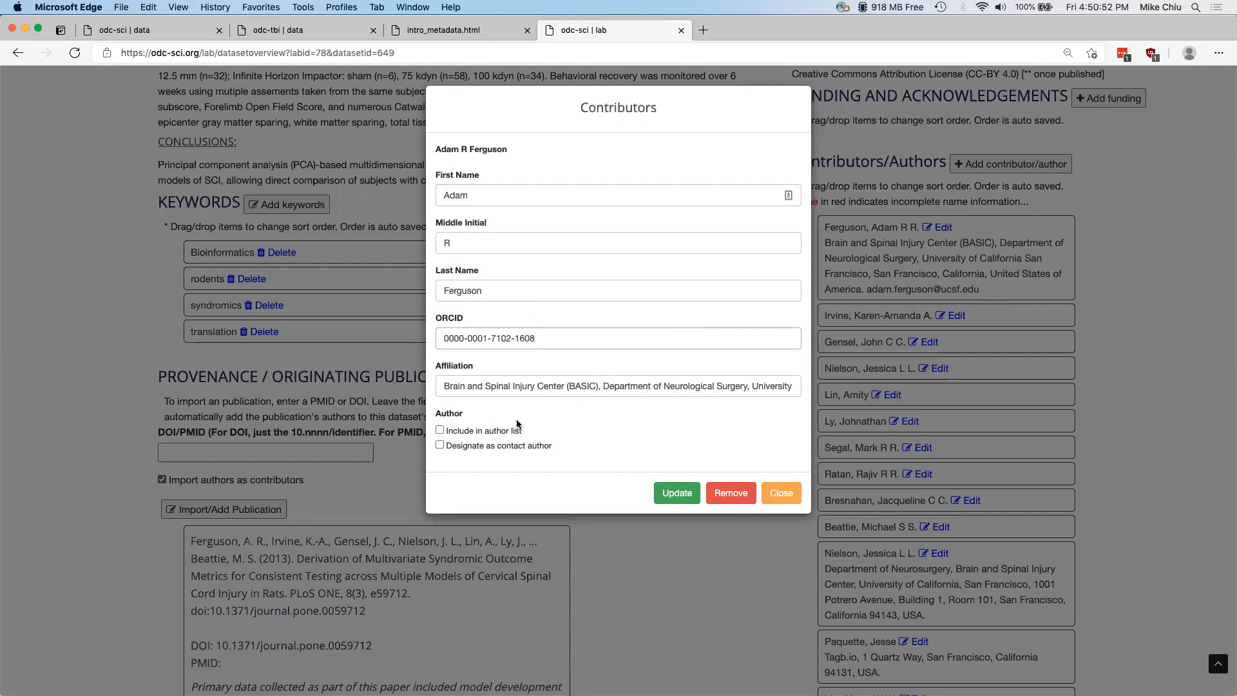
Step: Include the first contributor in the author list as contact author, using the public dataset's contact email, and save the contributor
click(441, 432)
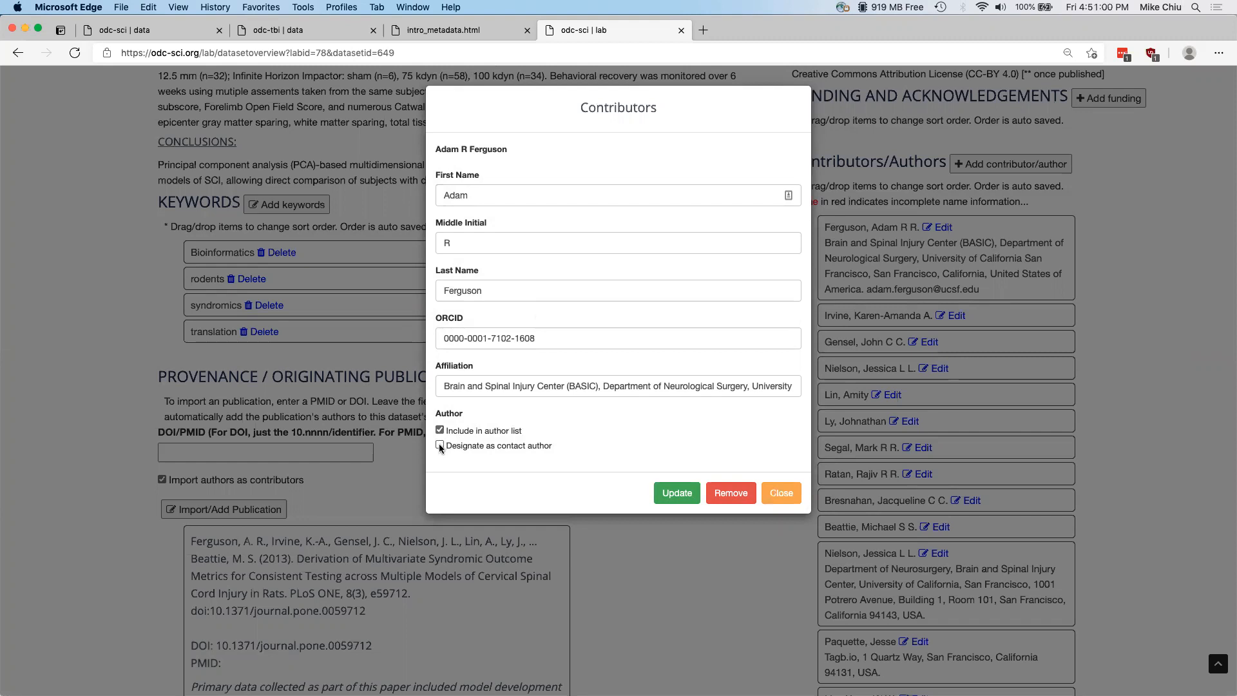
click(441, 446)
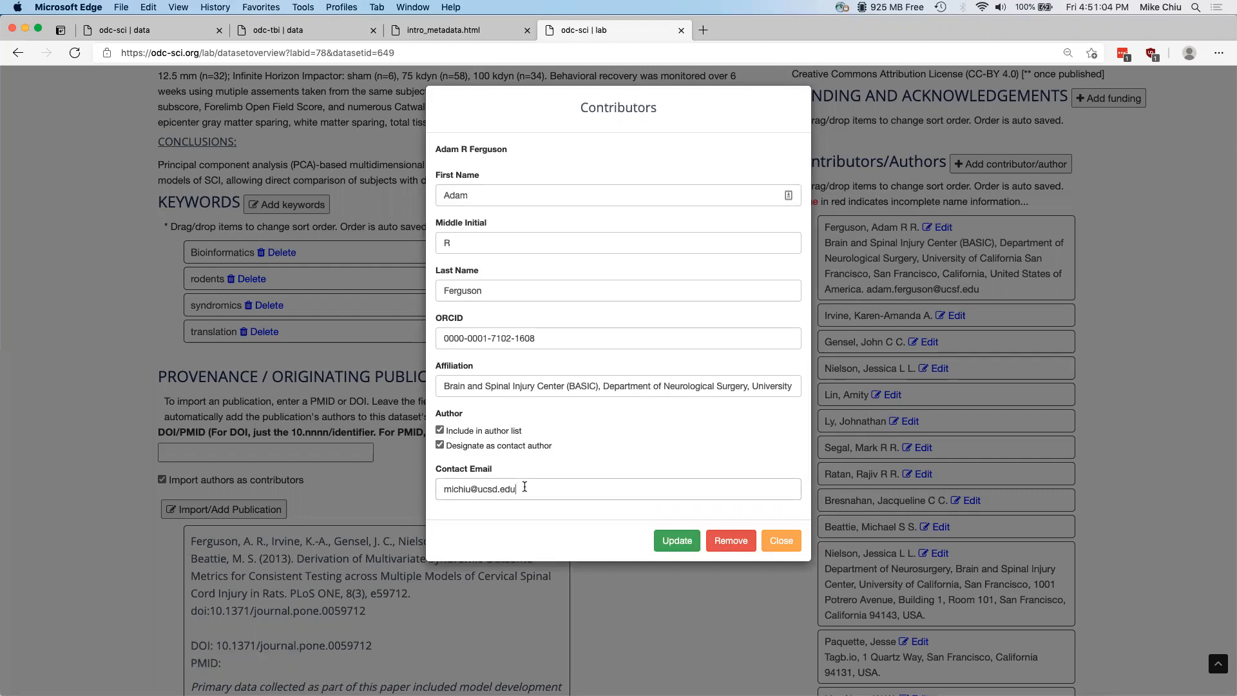
click(126, 30)
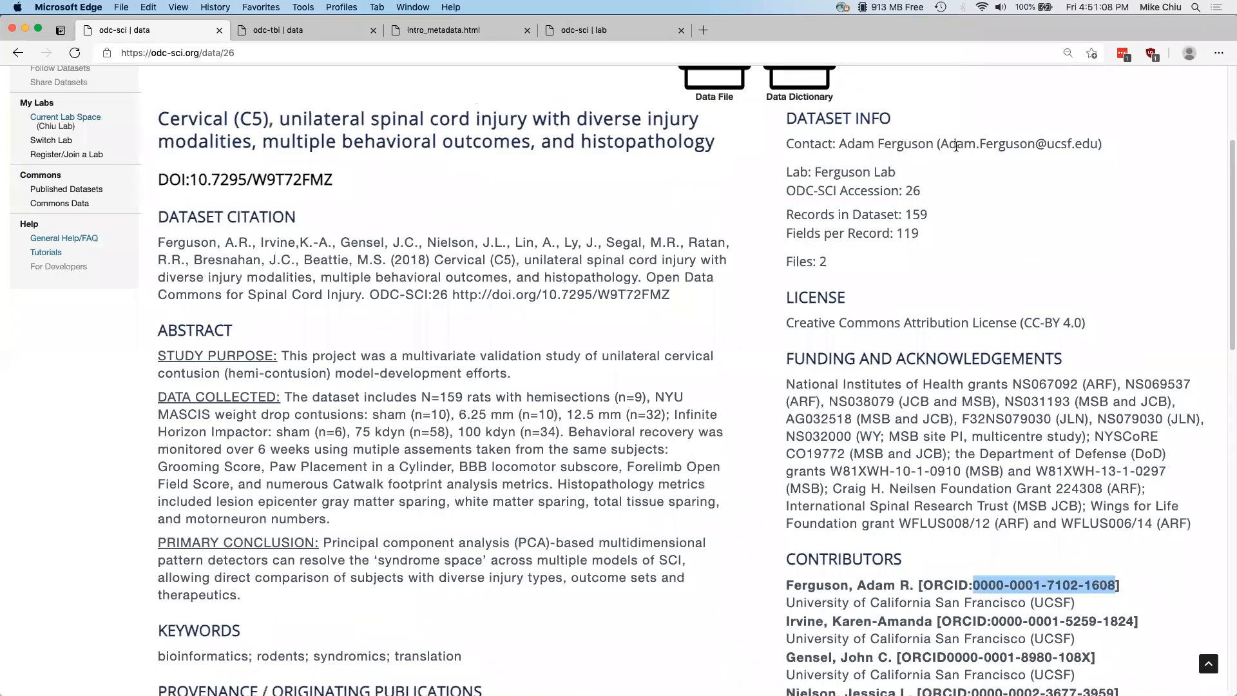
drag(940, 143, 1099, 144)
key(super+c)
click(593, 41)
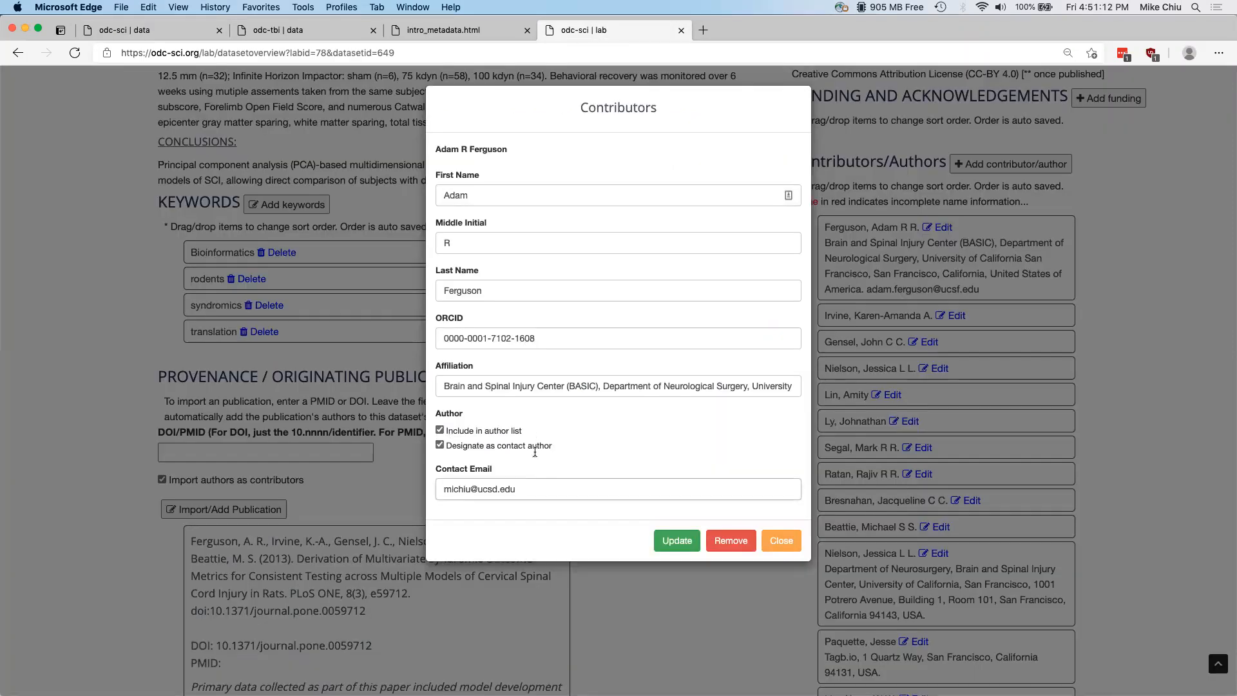
key(super+a)
key(super+v)
click(665, 543)
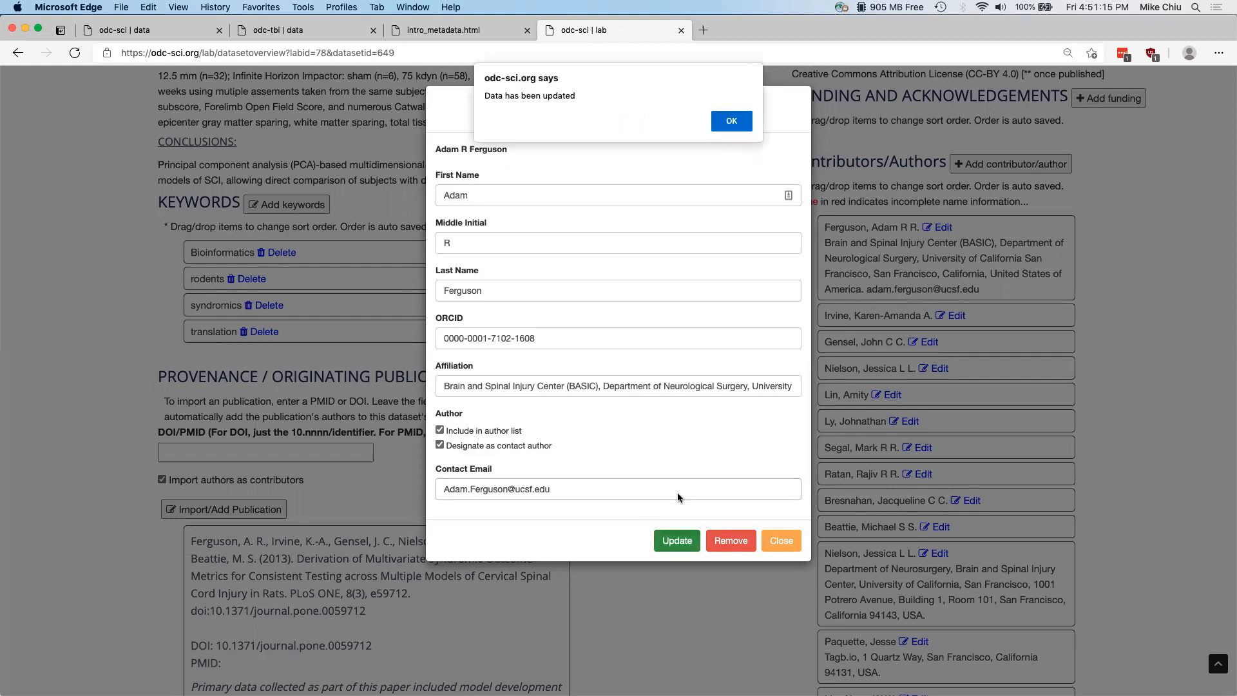
click(748, 123)
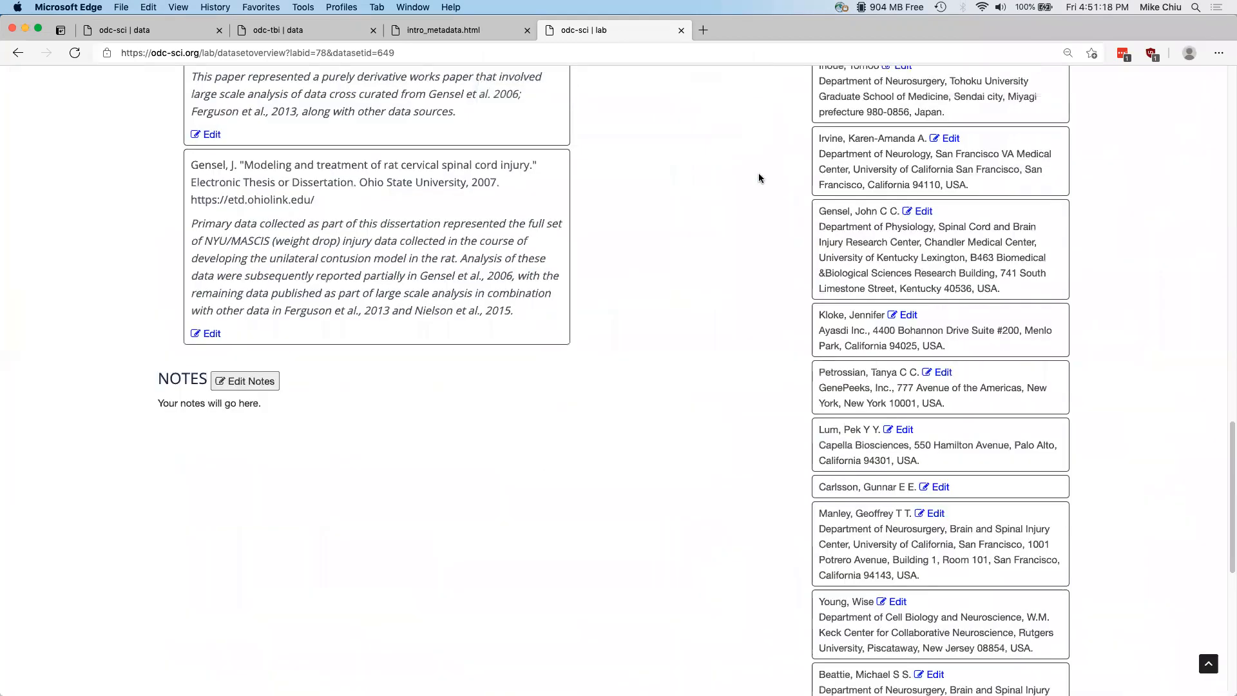
Step: Review the contributor list for the first contributor's updated entry and for duplicate entries imported with the publications
scroll(759, 178, up, 20)
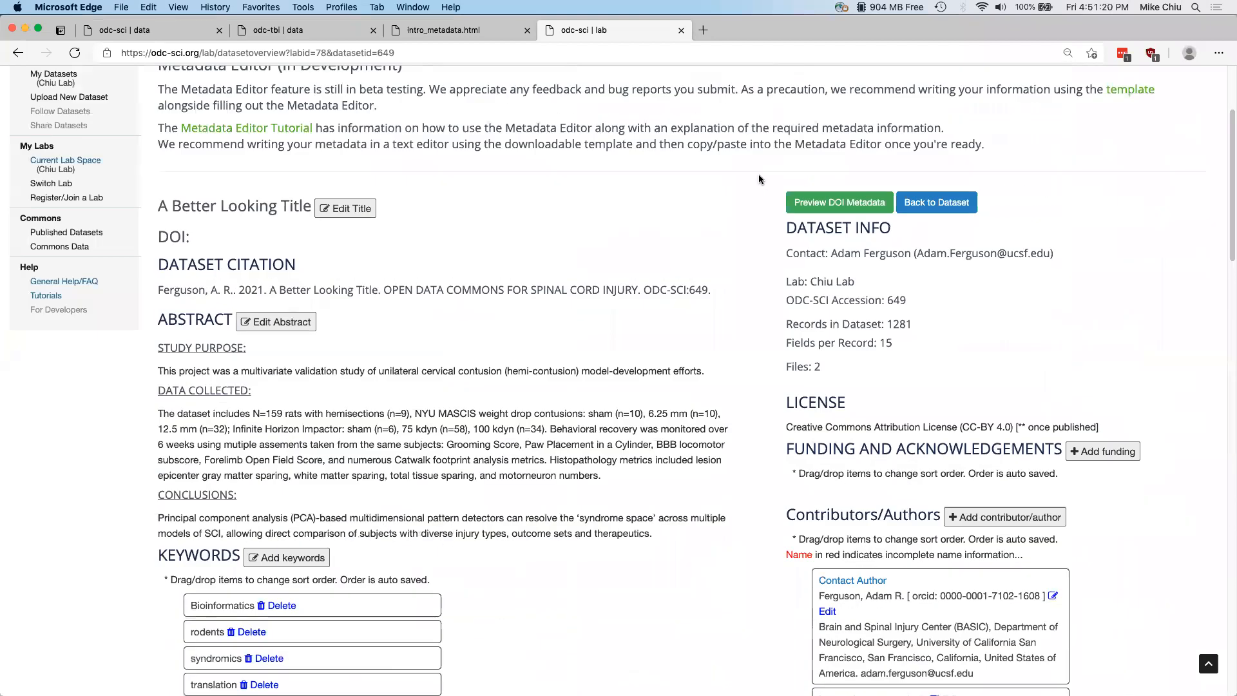
scroll(759, 178, down, 5)
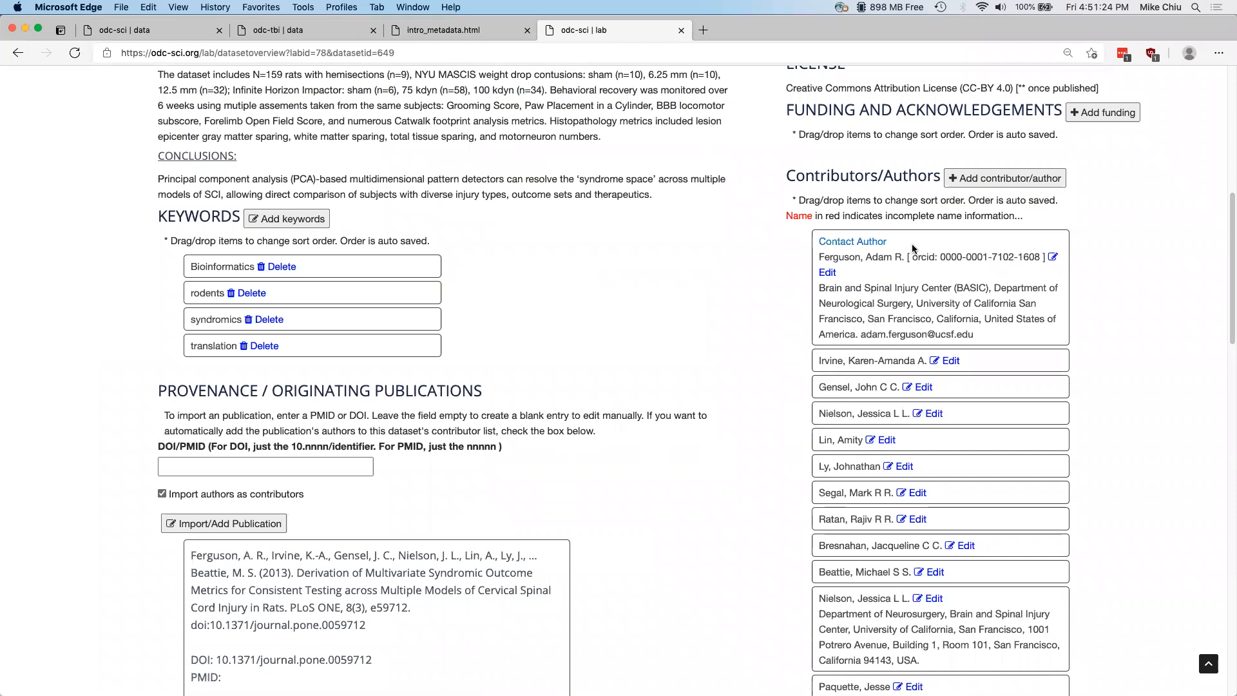
scroll(912, 249, down, 4)
scroll(912, 249, up, 3)
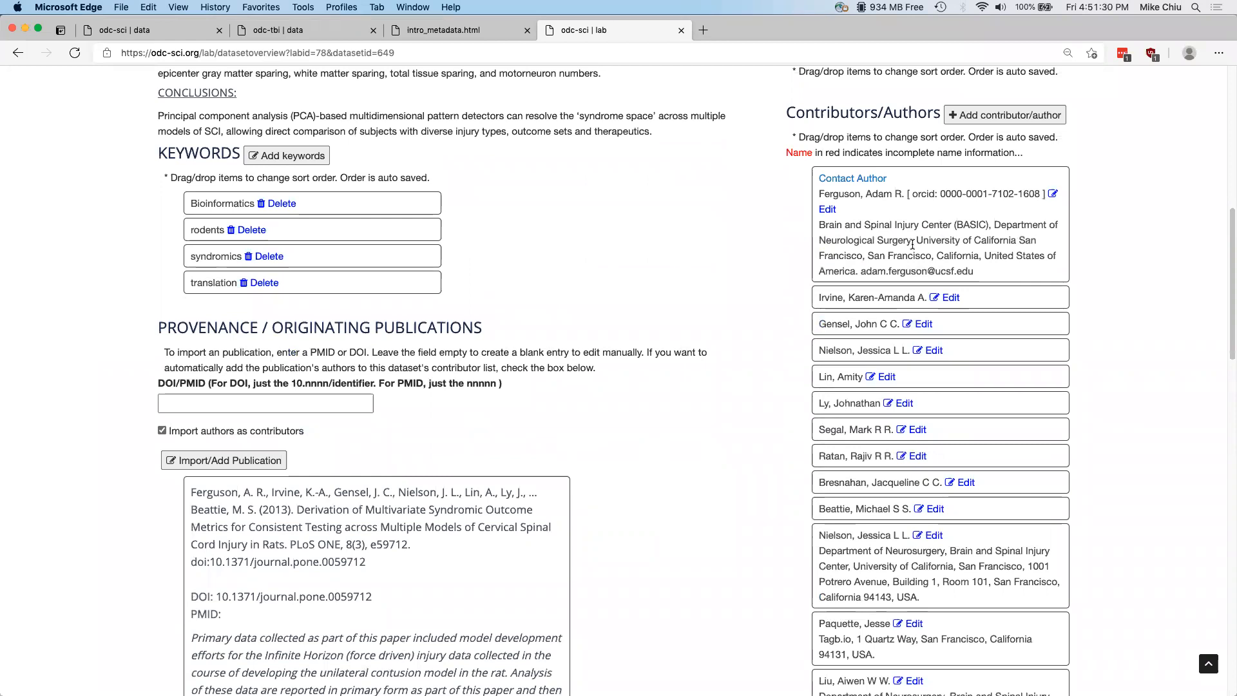
scroll(914, 257, down, 15)
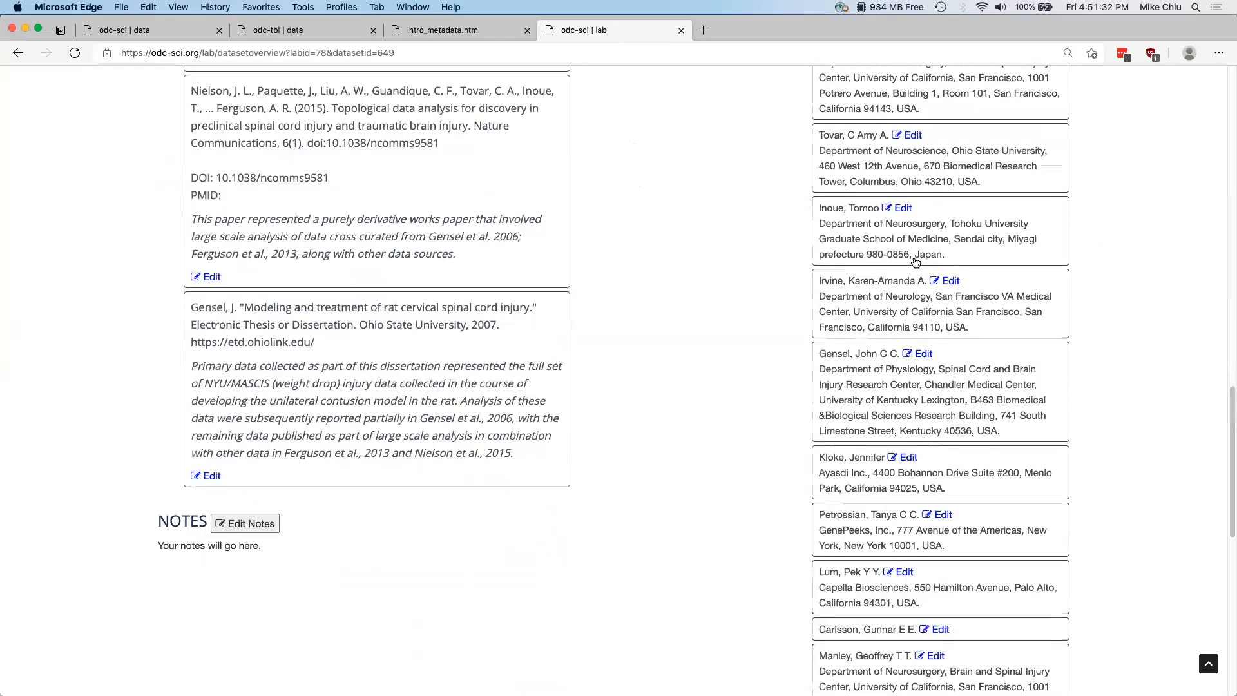
scroll(915, 262, down, 4)
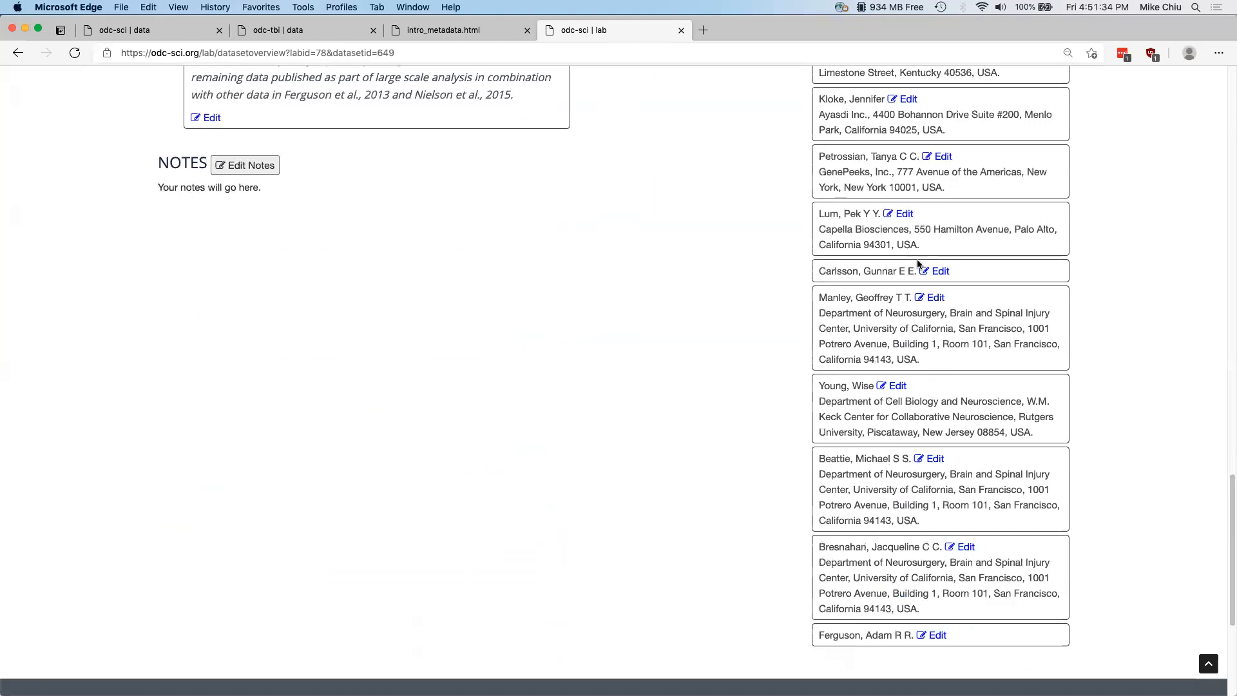
scroll(945, 300, up, 15)
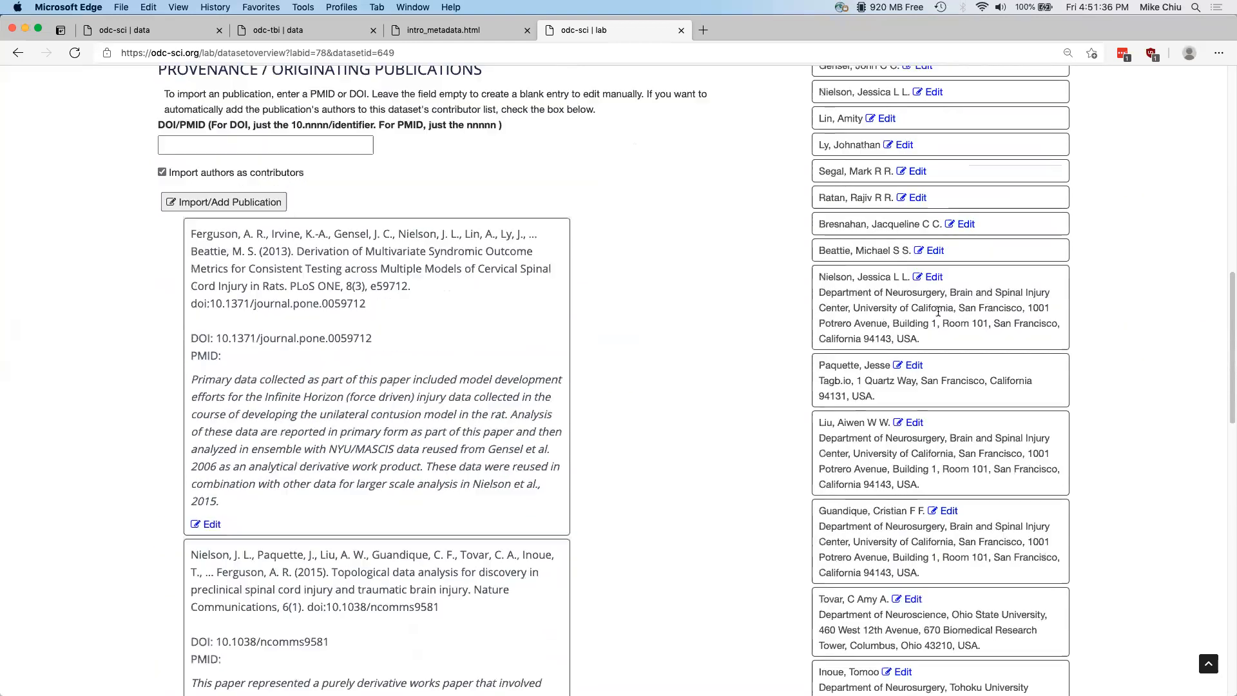
scroll(938, 312, up, 3)
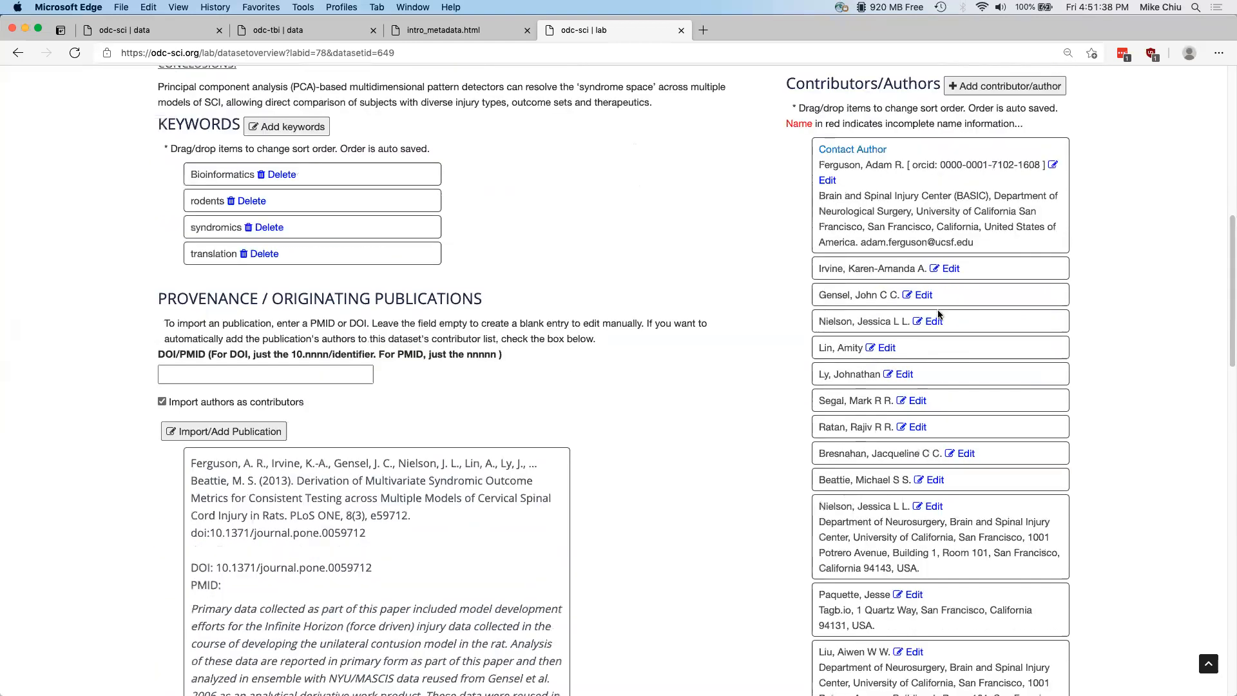
scroll(939, 314, down, 1)
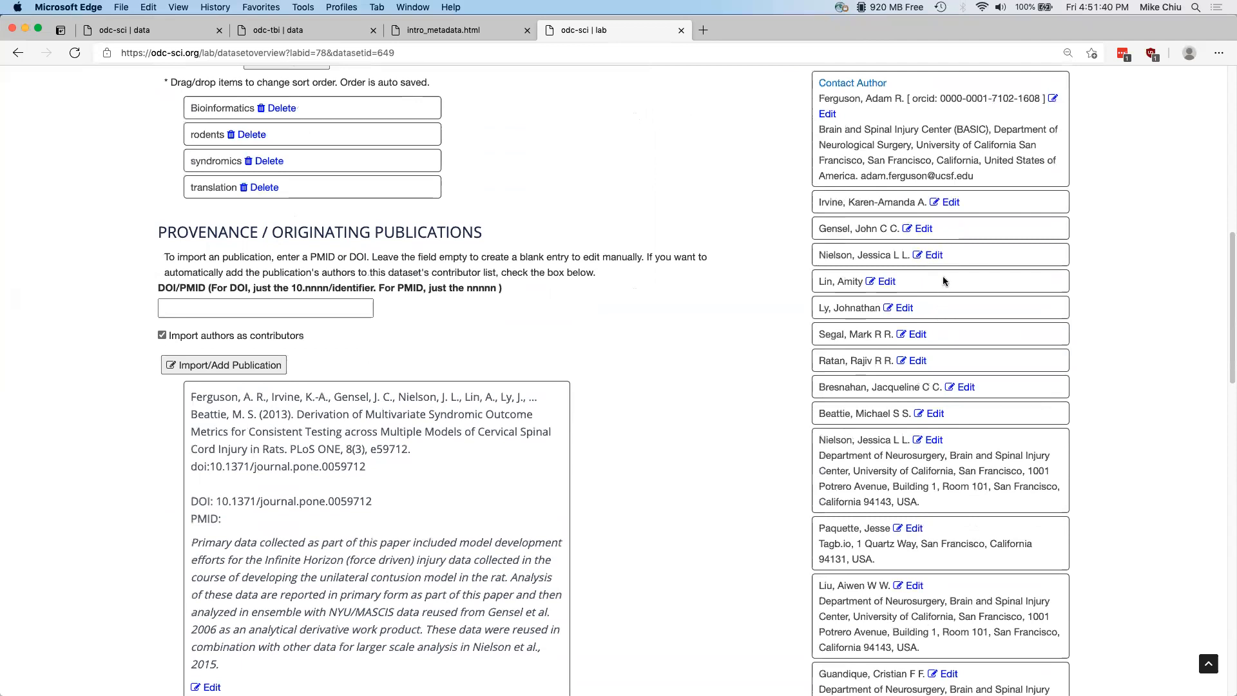
scroll(942, 278, down, 1)
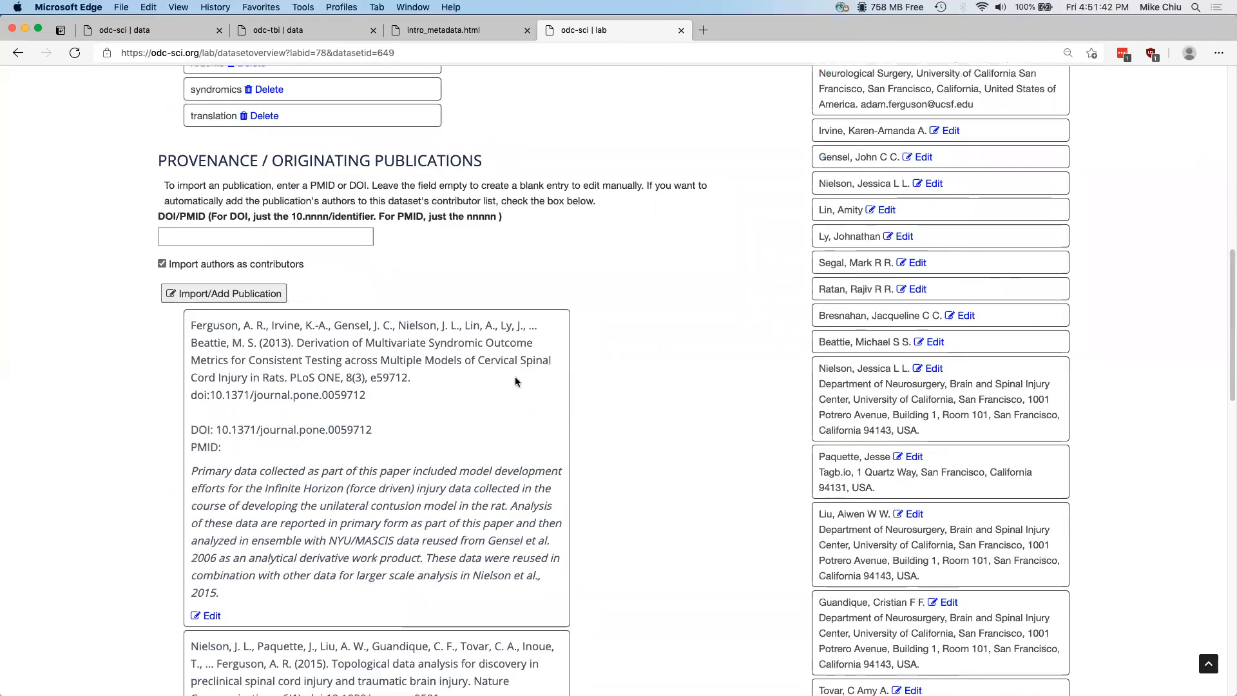
scroll(509, 382, down, 2)
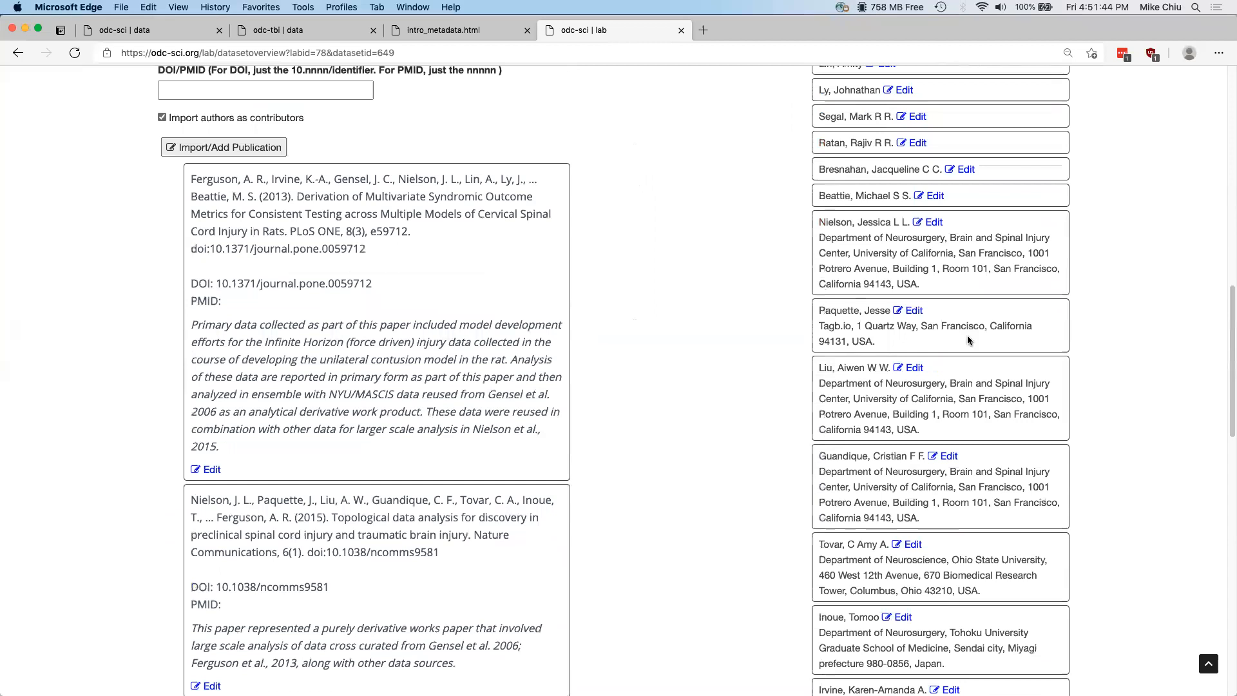
Step: Remove the last listed contributor, a duplicate of the contact author without ORCID or affiliation
scroll(968, 336, down, 10)
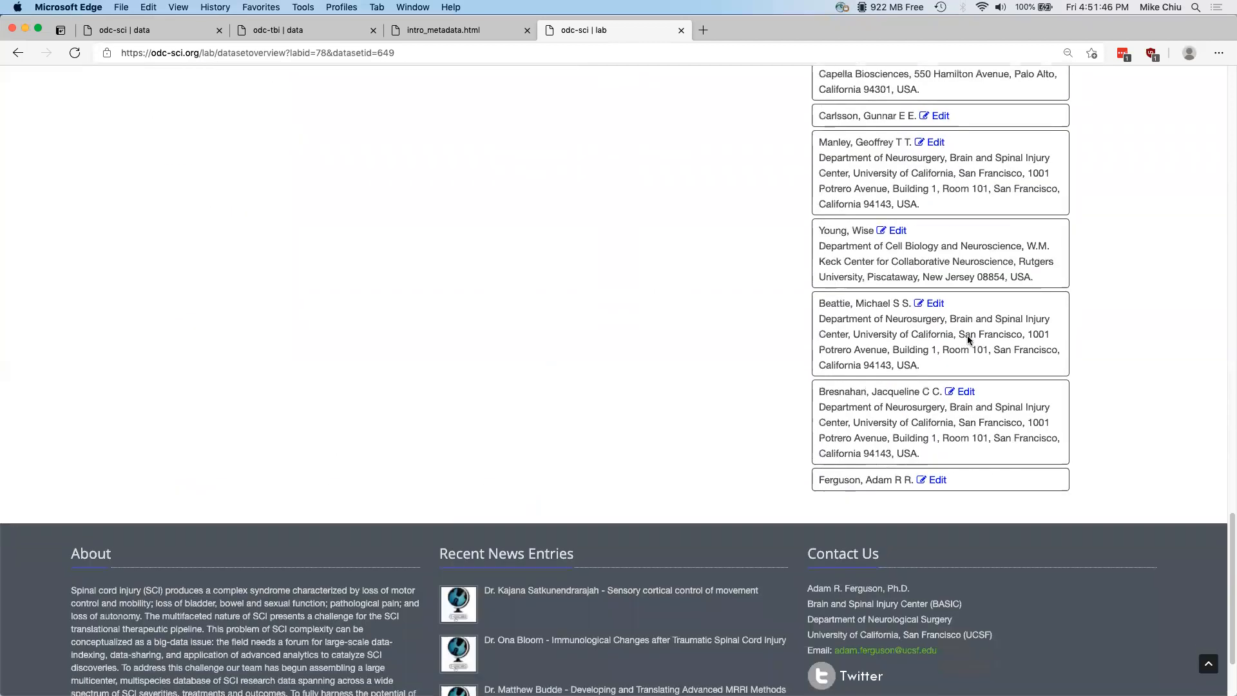
click(933, 480)
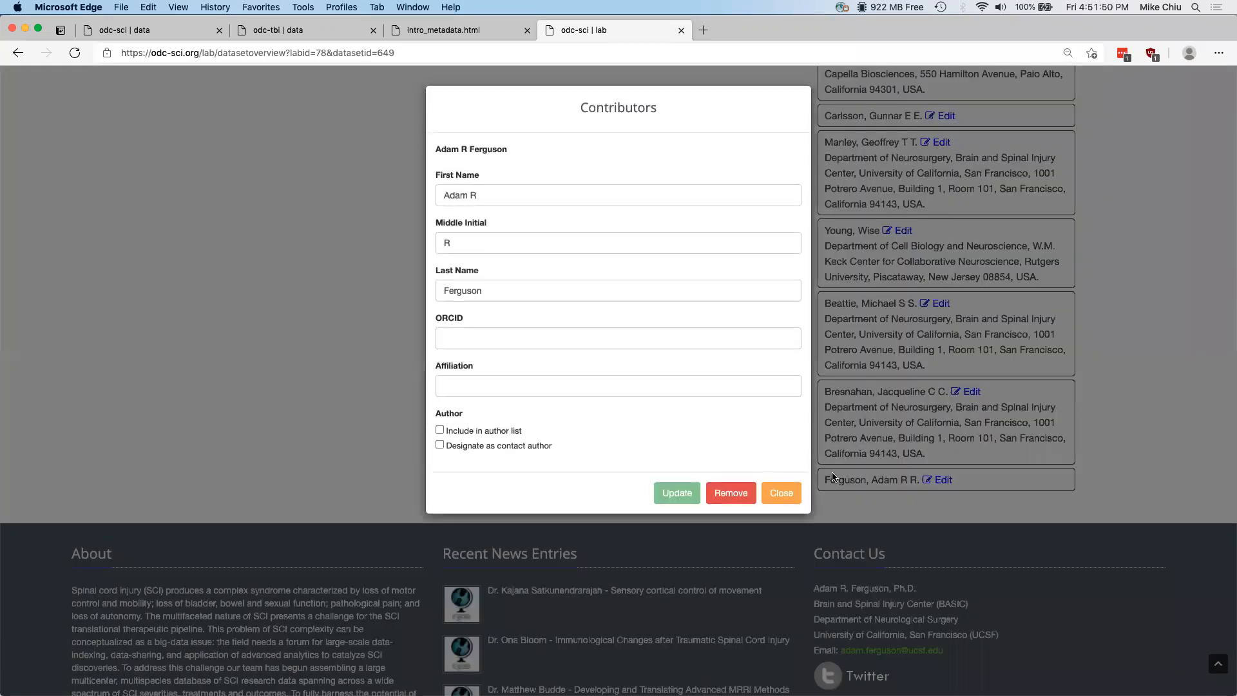
click(732, 495)
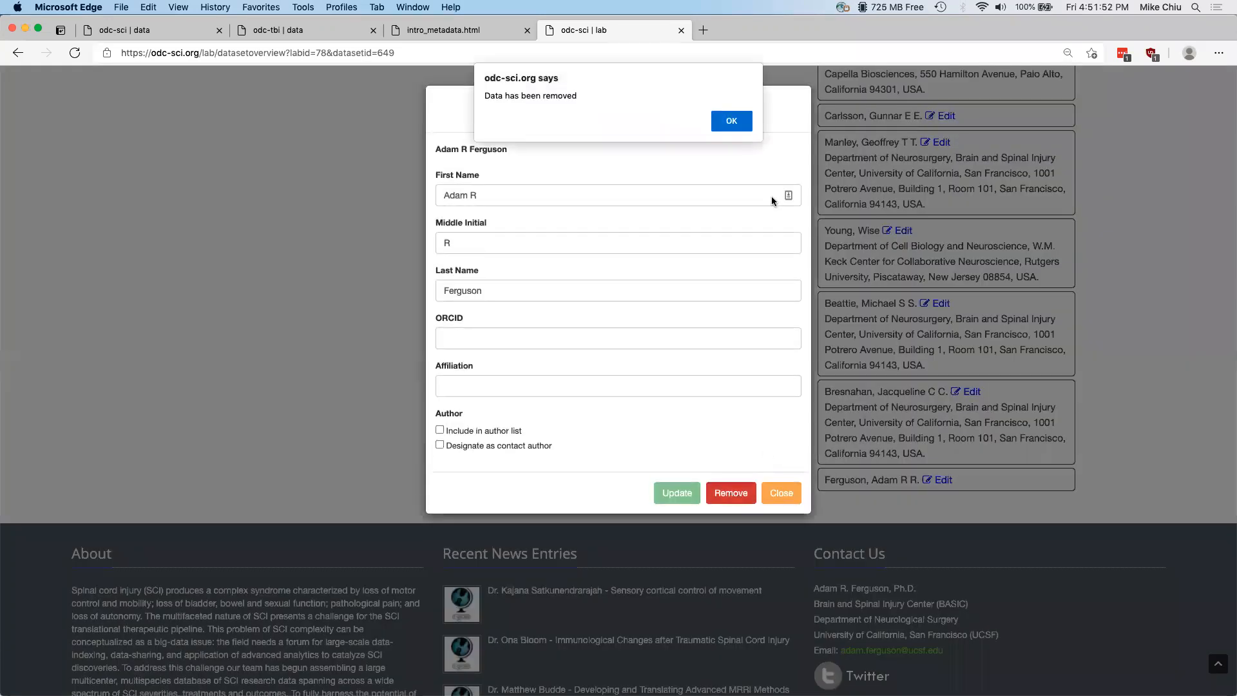
click(746, 127)
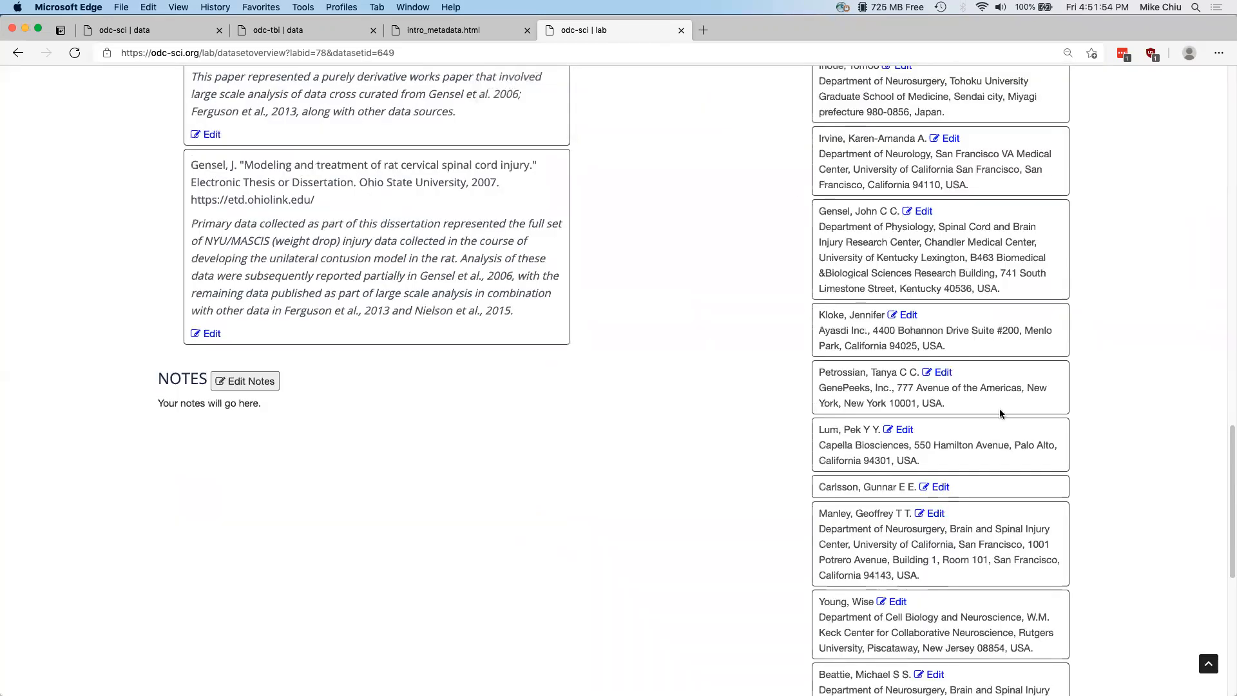
Step: Review the whole contributor list for remaining duplicates and entries with missing affiliations
scroll(1001, 411, down, 5)
scroll(999, 413, up, 10)
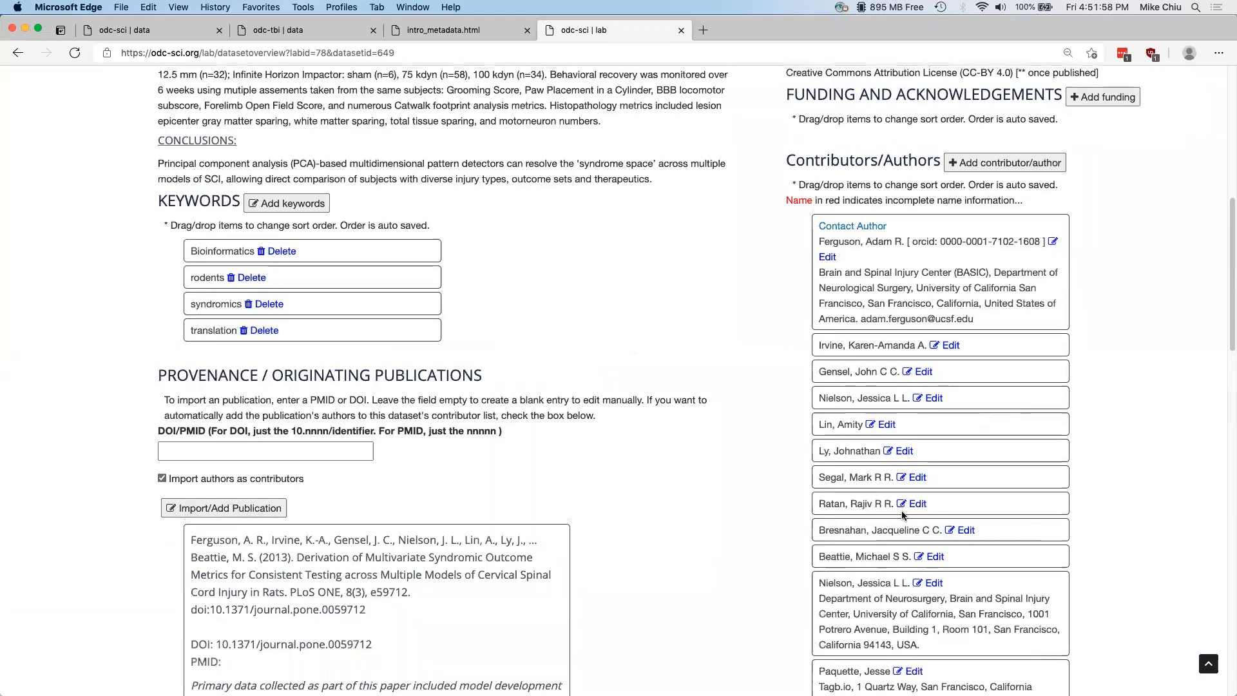
scroll(903, 511, down, 2)
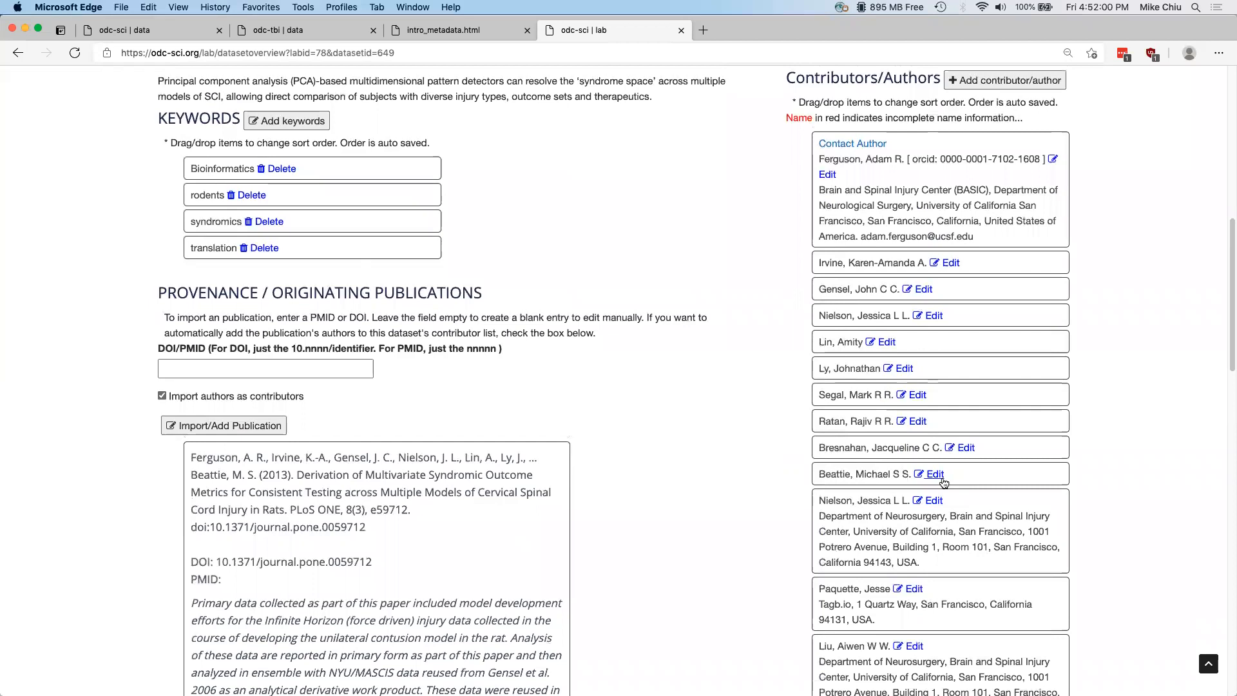
scroll(958, 497, down, 13)
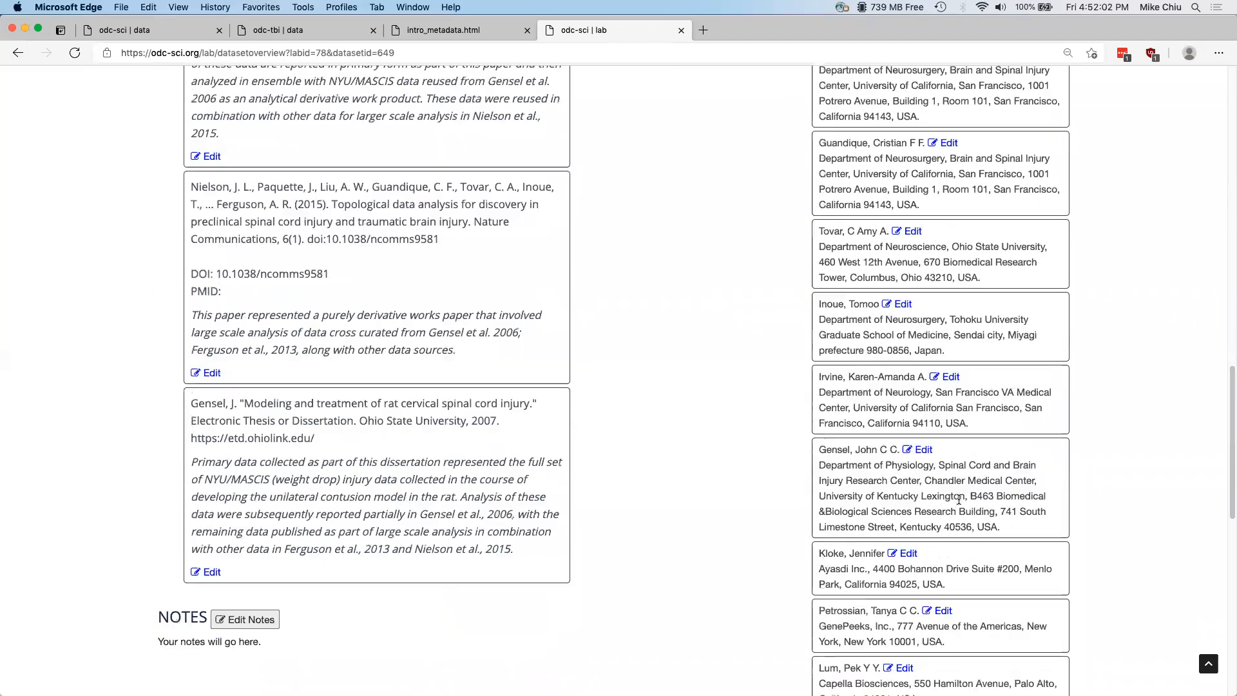
scroll(959, 500, down, 6)
scroll(959, 500, up, 7)
scroll(959, 499, up, 9)
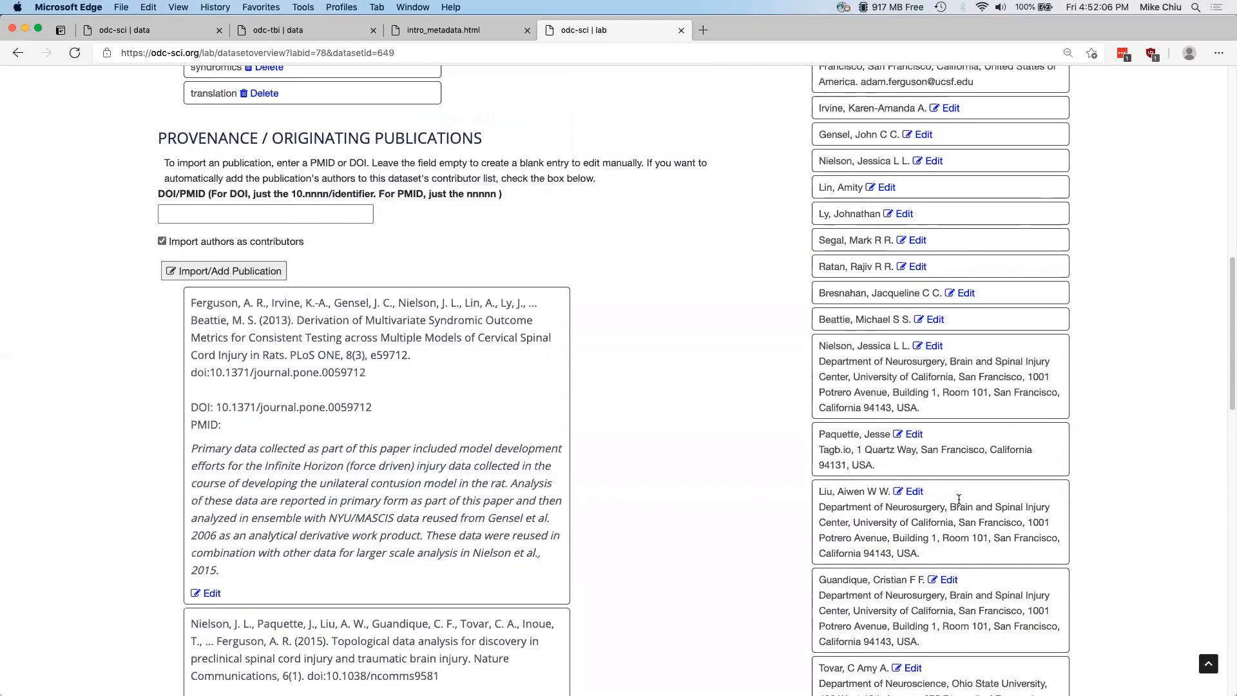
scroll(959, 500, up, 4)
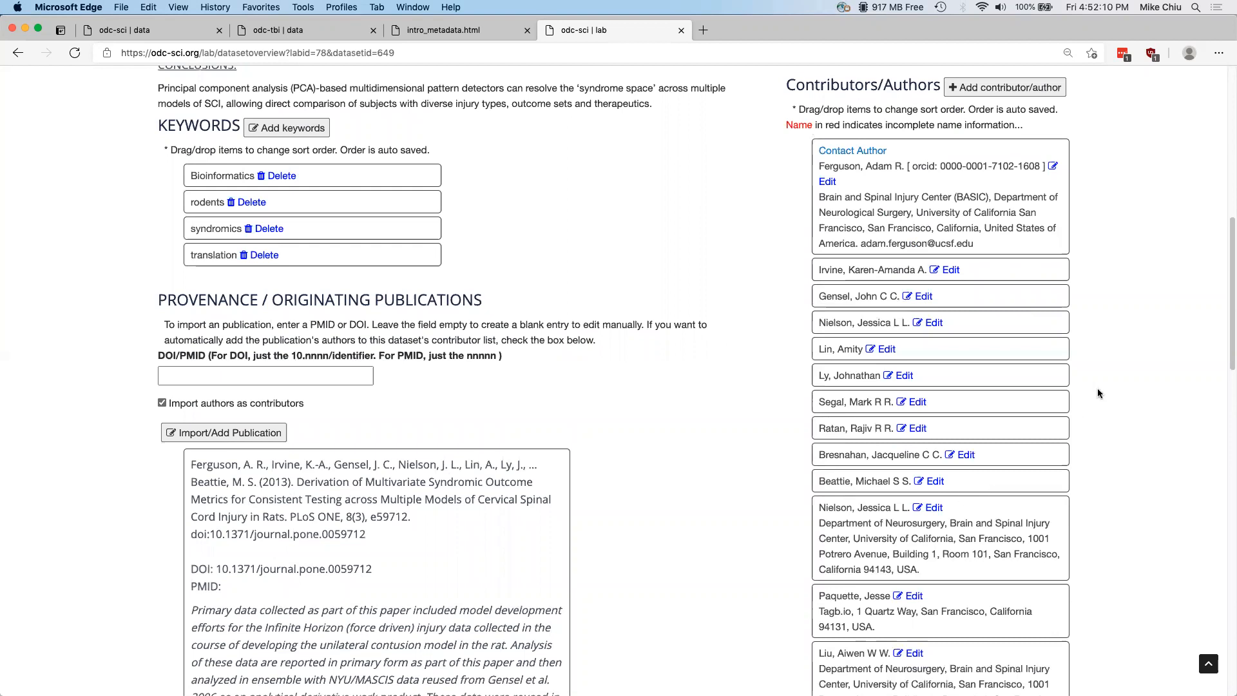
Step: View the blank form for adding a contributor and the second listed contributor's details, closing both without changes
click(1018, 88)
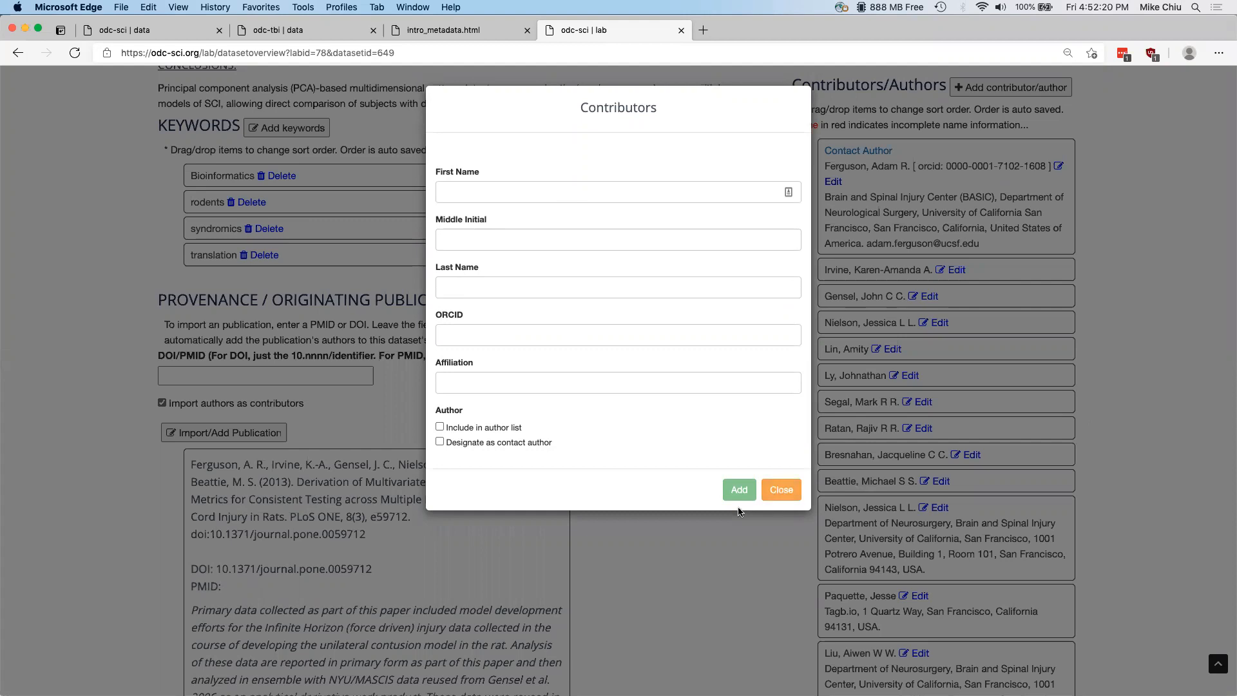
click(769, 493)
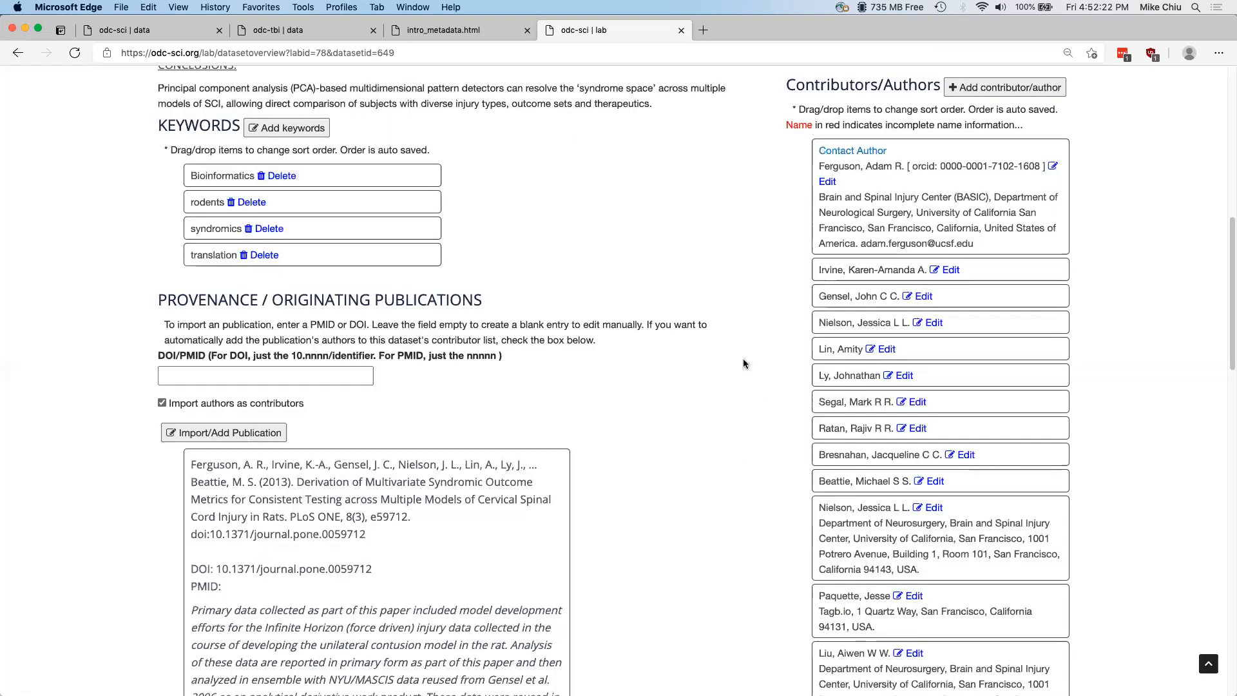
click(951, 270)
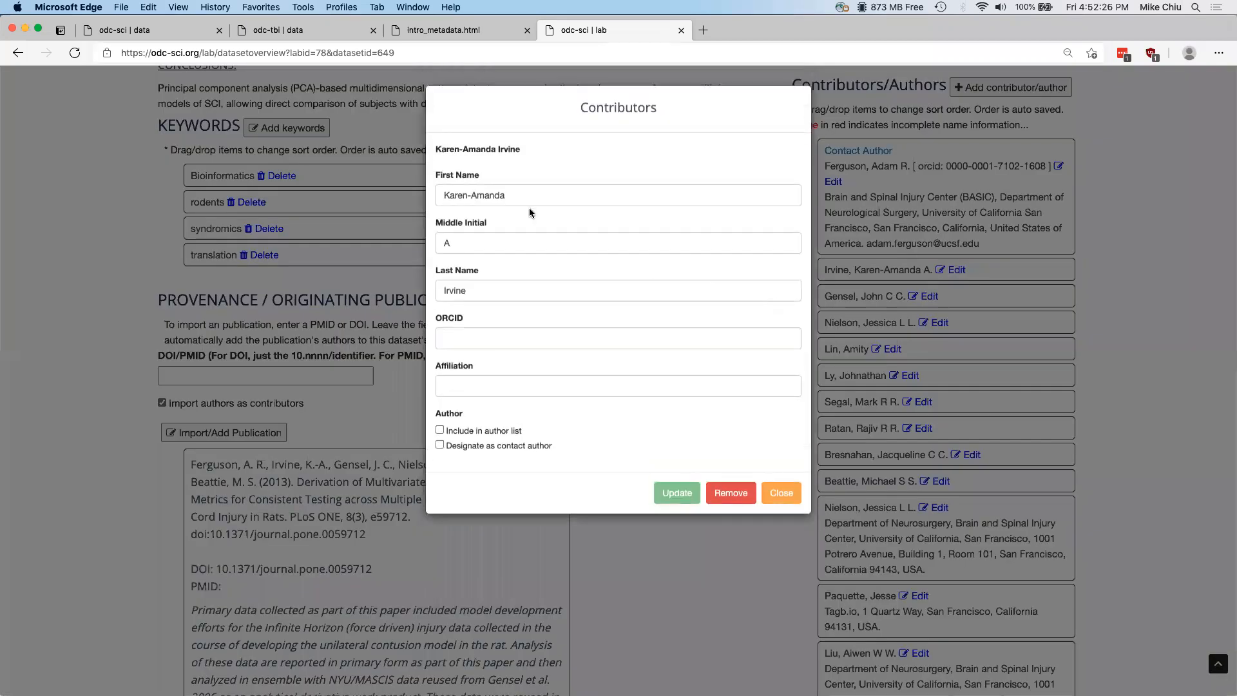
click(771, 494)
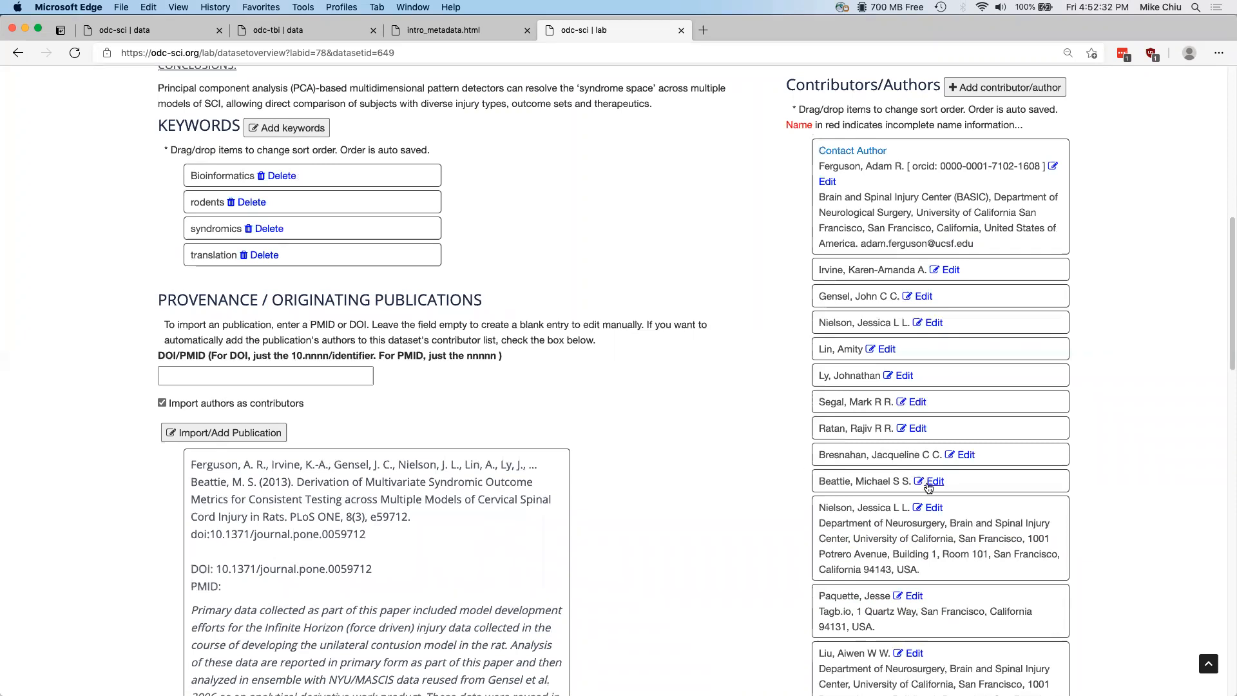
Step: Edit the tenth listed contributor, removing the redundant middle initial from First Name and entering the placeholder "ASDASD" as Affiliation
scroll(956, 474, down, 2)
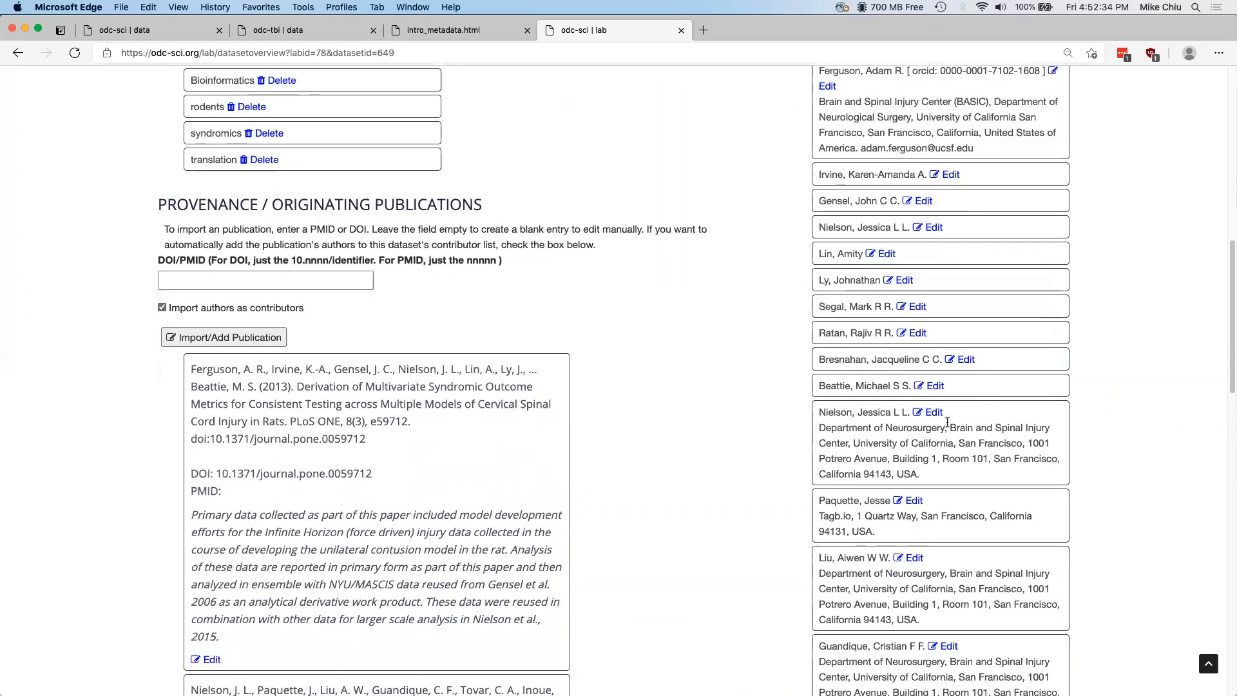
click(934, 387)
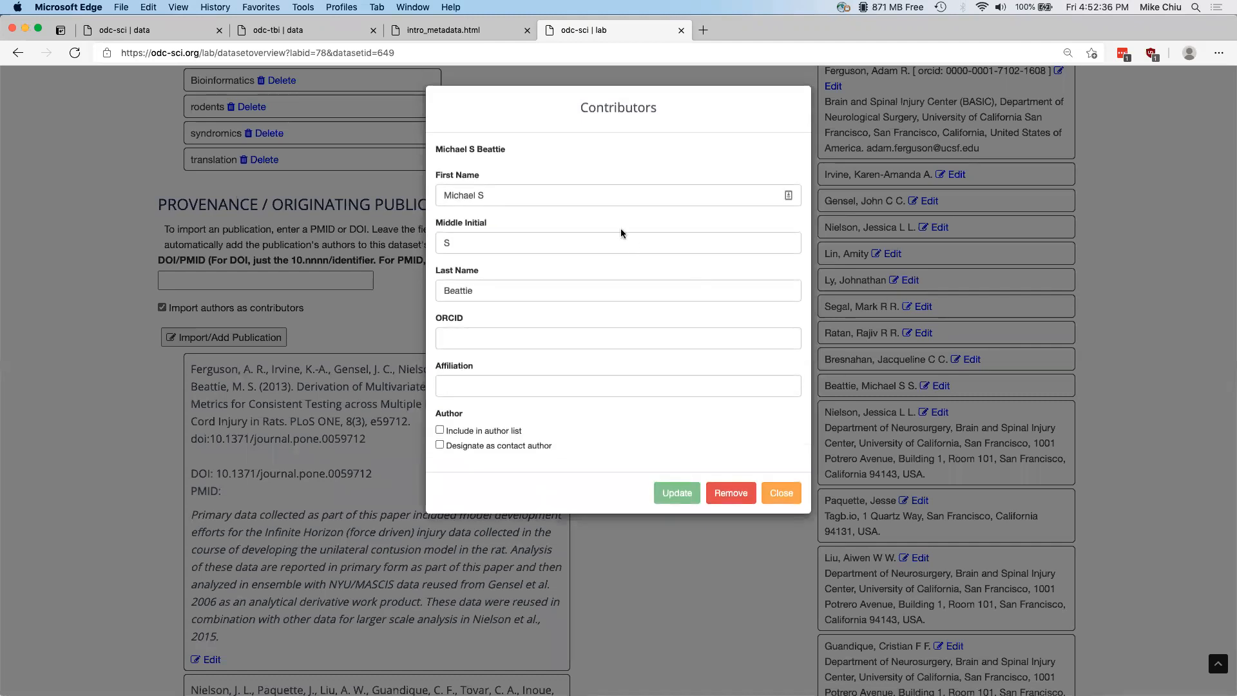
click(586, 198)
key(BackSpace)
key(BackSpace)
click(566, 387)
text(ASDASD)
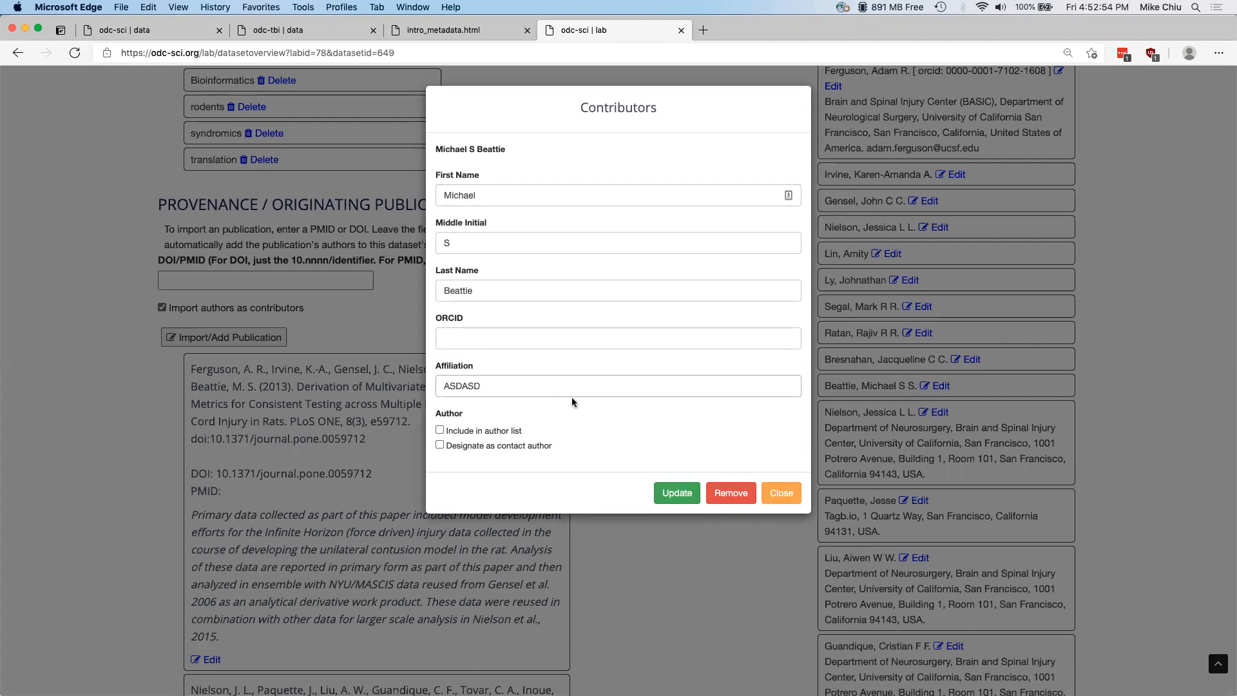
Step: Replace the placeholder affiliation with "University of California San Francisco (UCSF)", copied from the contributor's entry on the public dataset page
click(112, 32)
scroll(851, 345, down, 10)
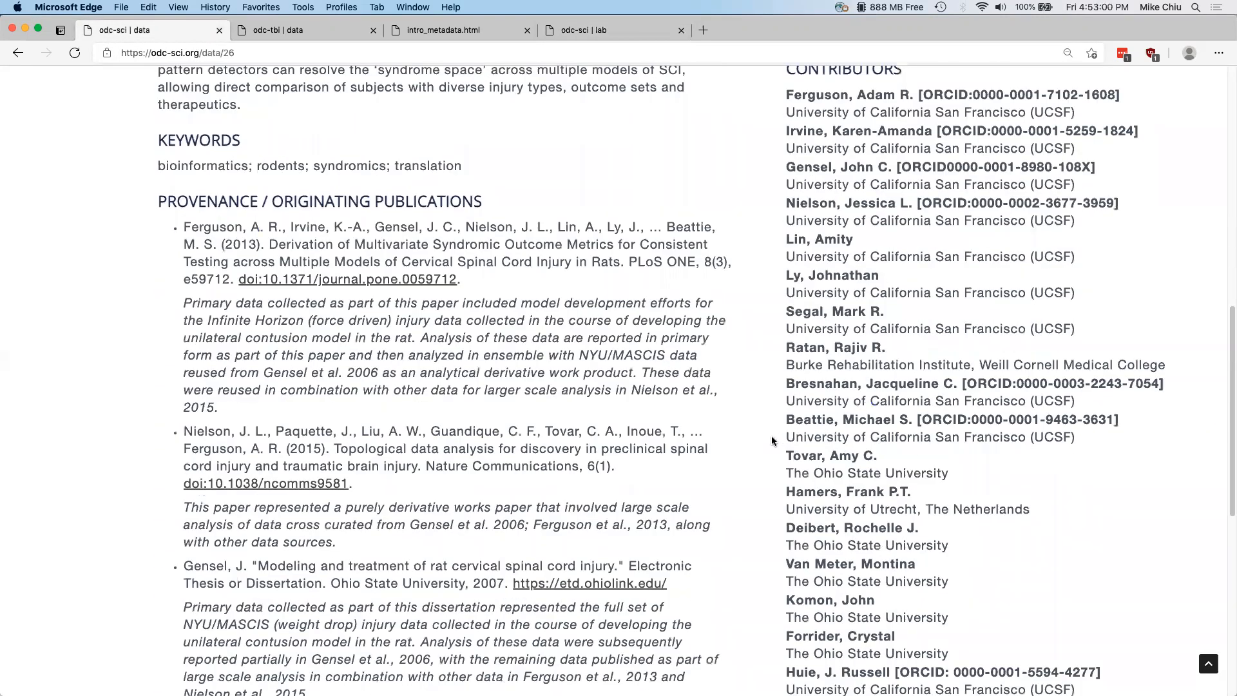
drag(787, 436, 1107, 436)
key(super+c)
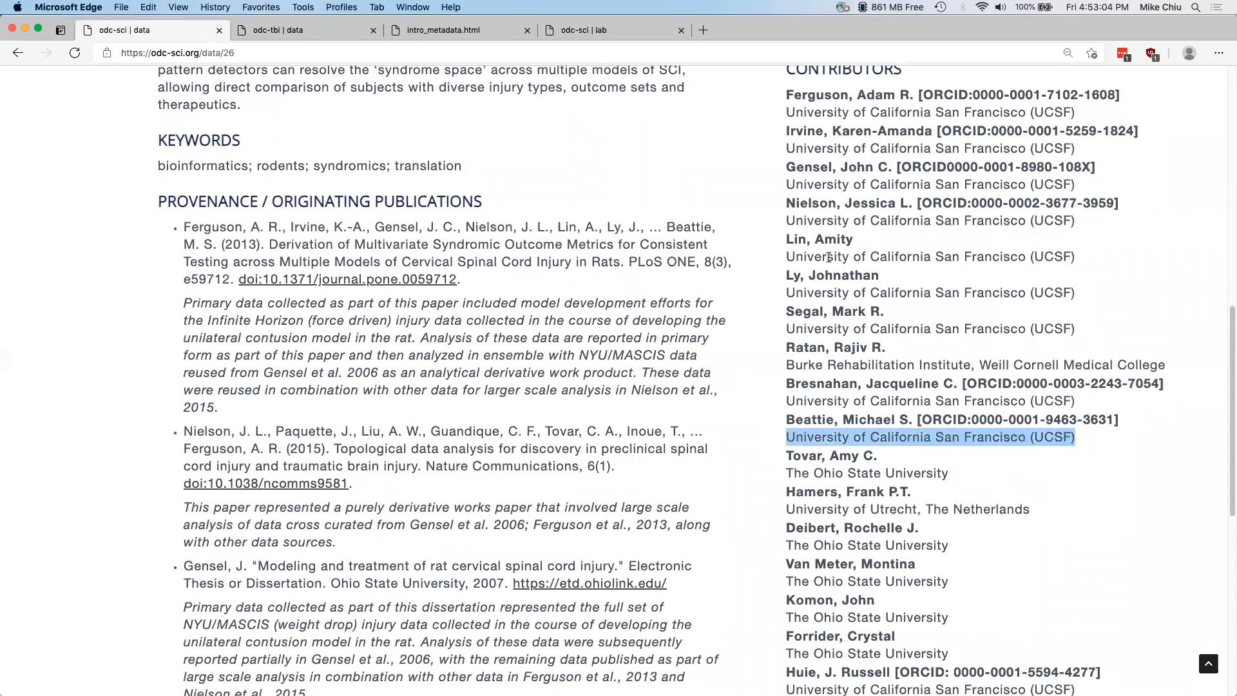
click(590, 19)
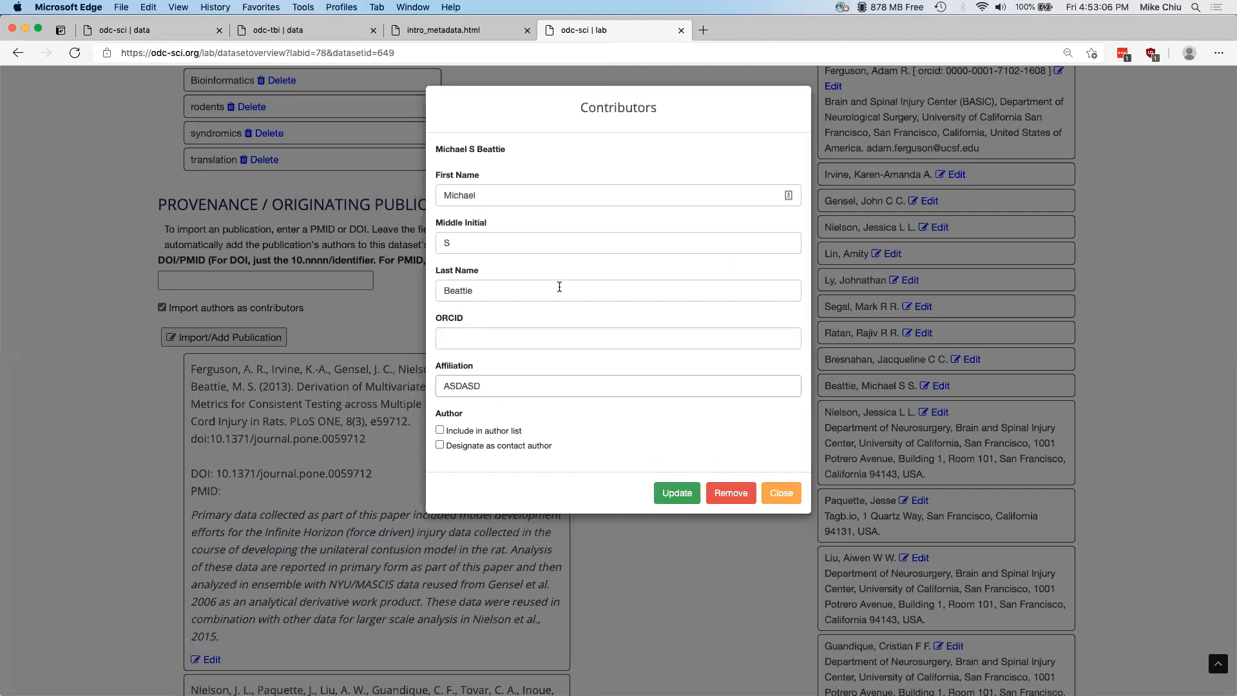
key(super+a)
key(super+v)
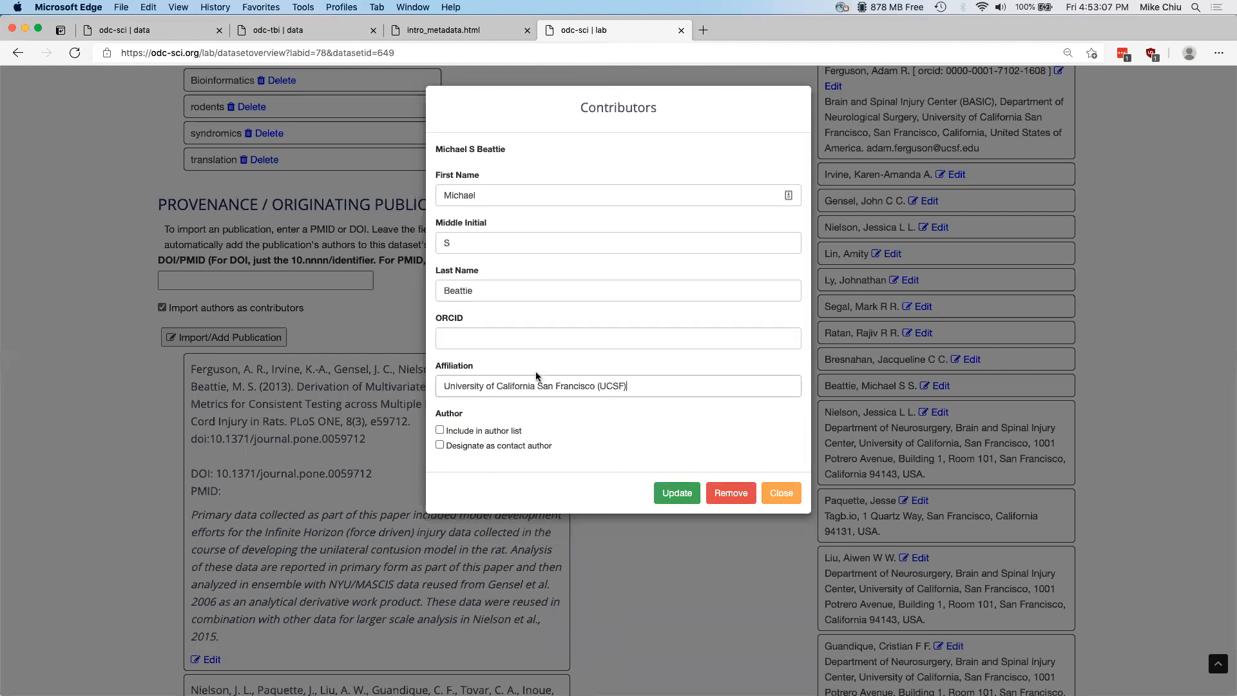
Step: Fill the tenth contributor's ORCID field with the identifier copied from the public dataset page, and save the contributor
click(127, 26)
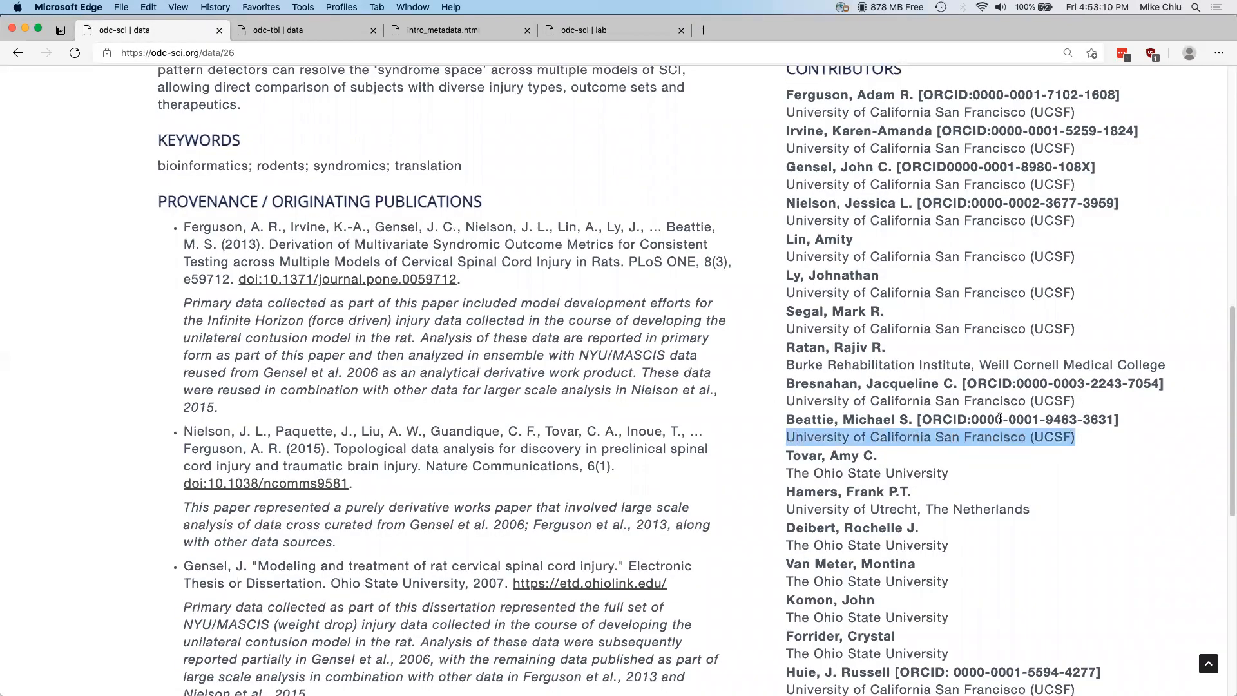
drag(973, 421, 1109, 420)
key(super+c)
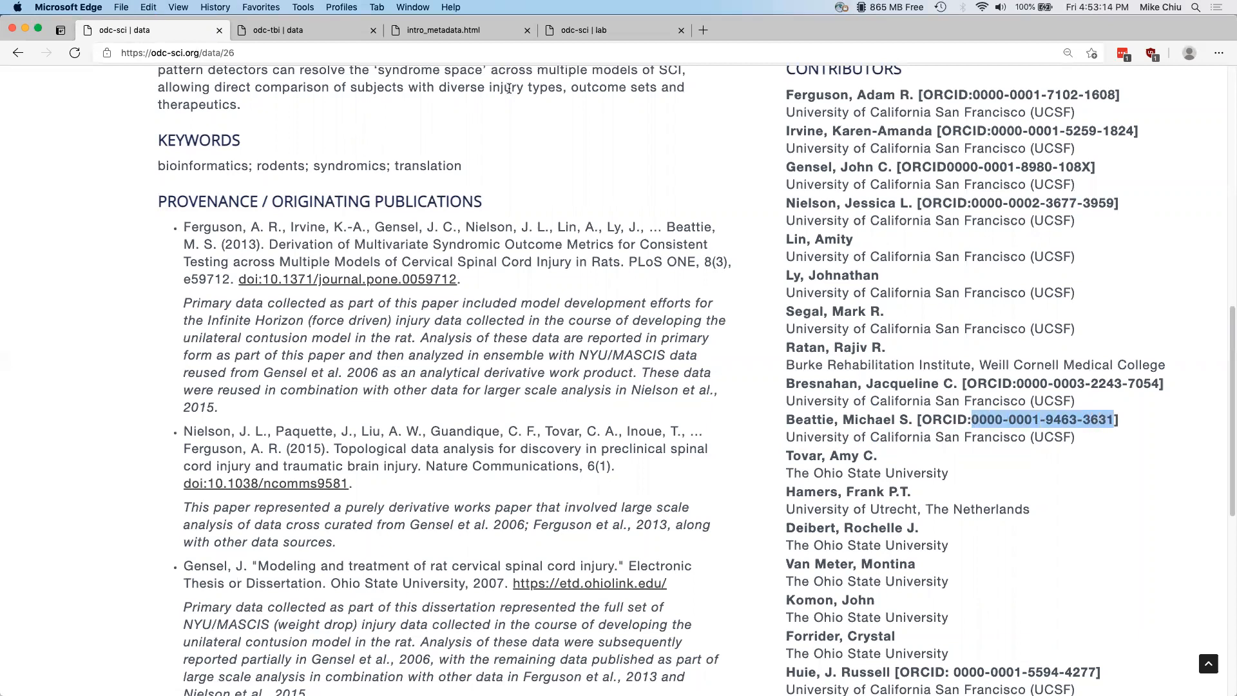
click(605, 26)
click(538, 332)
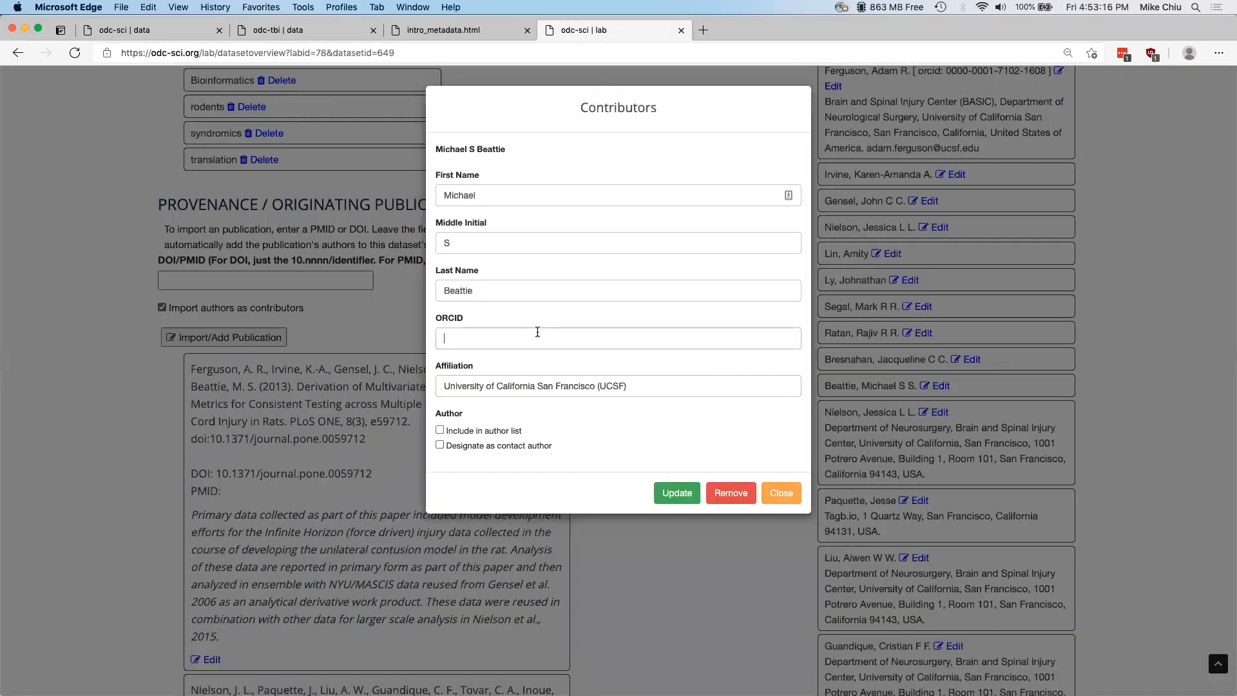
key(super+v)
click(667, 498)
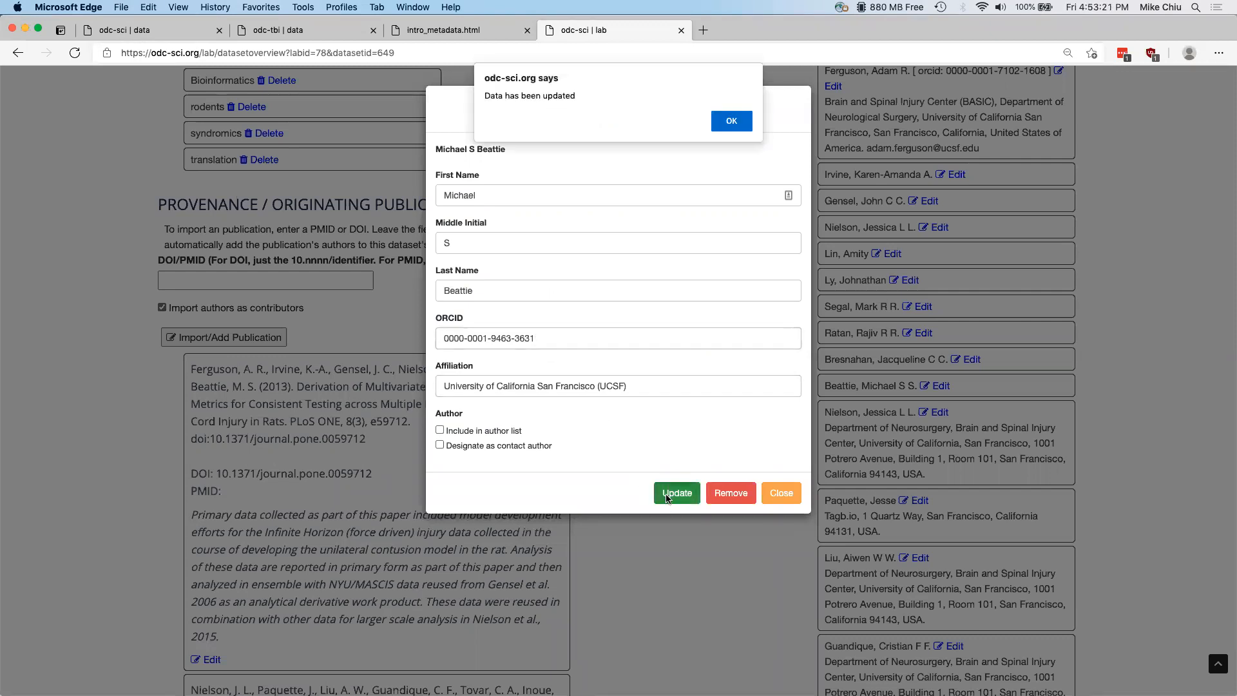
click(739, 124)
scroll(887, 444, down, 5)
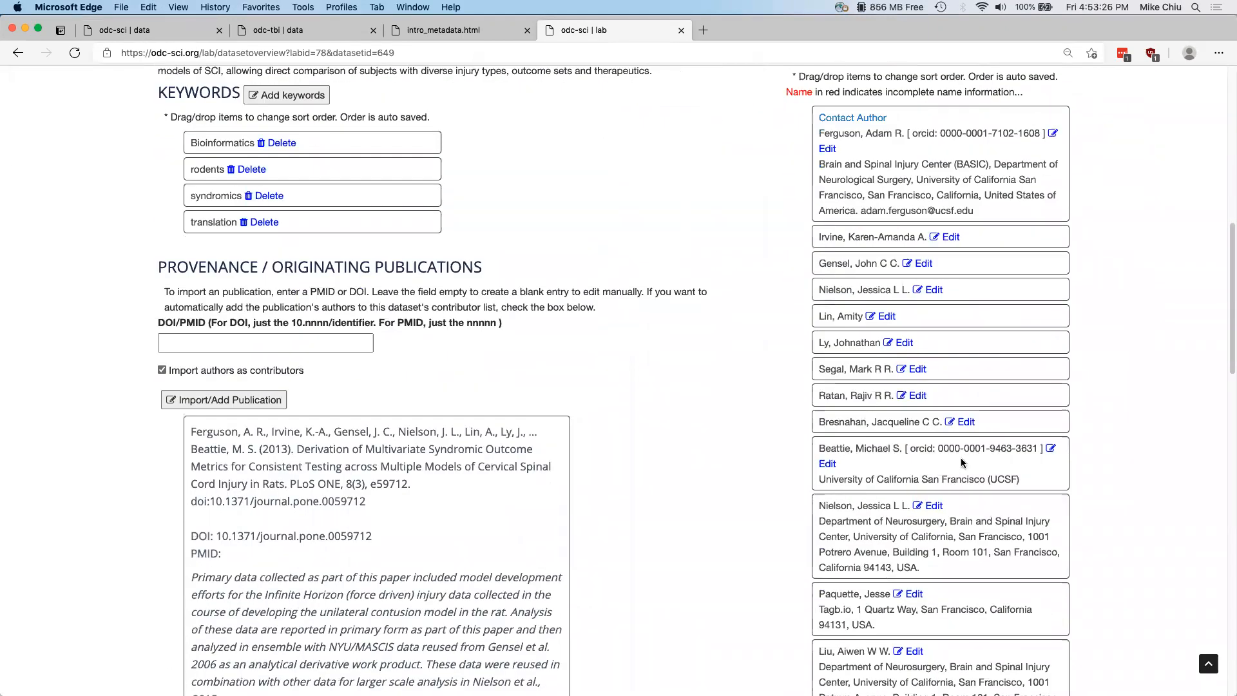
scroll(957, 438, down, 4)
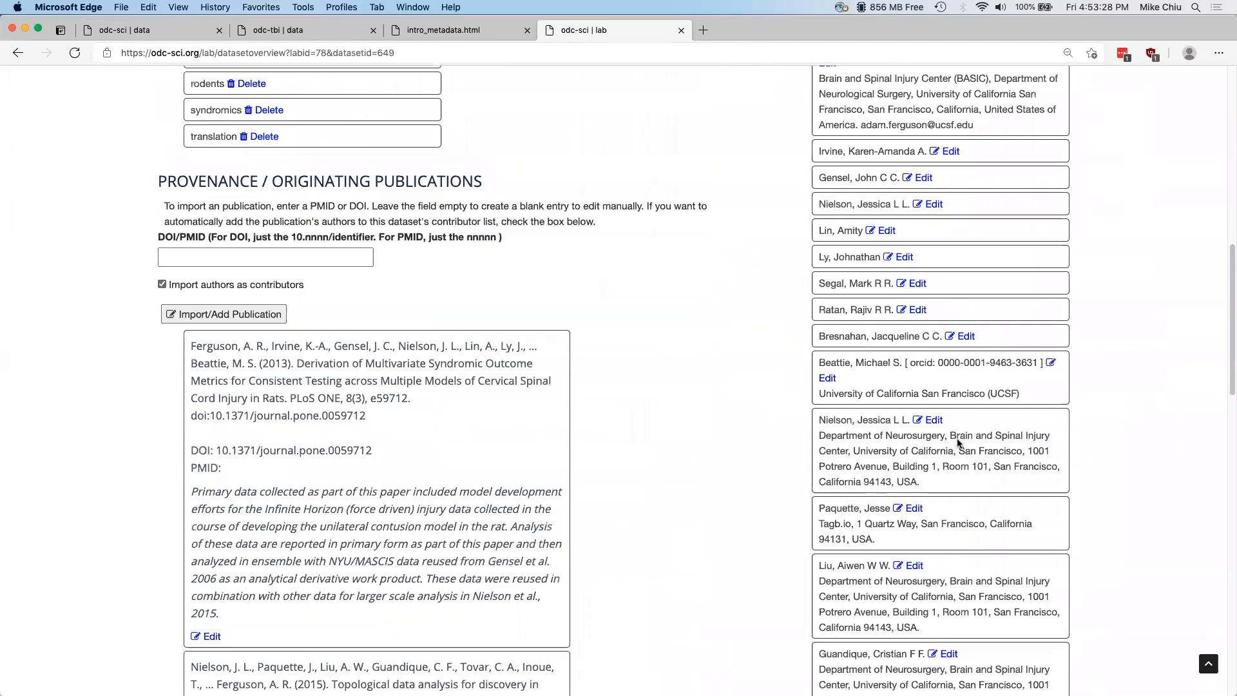
scroll(957, 438, down, 10)
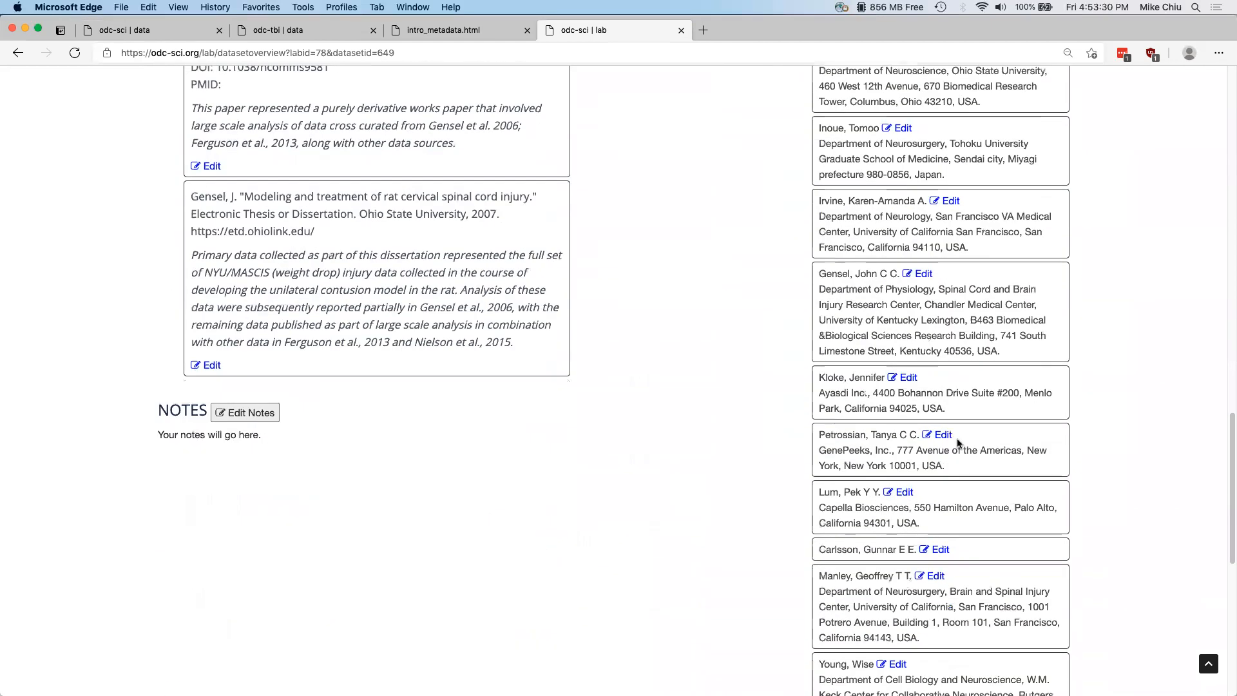
scroll(959, 444, up, 10)
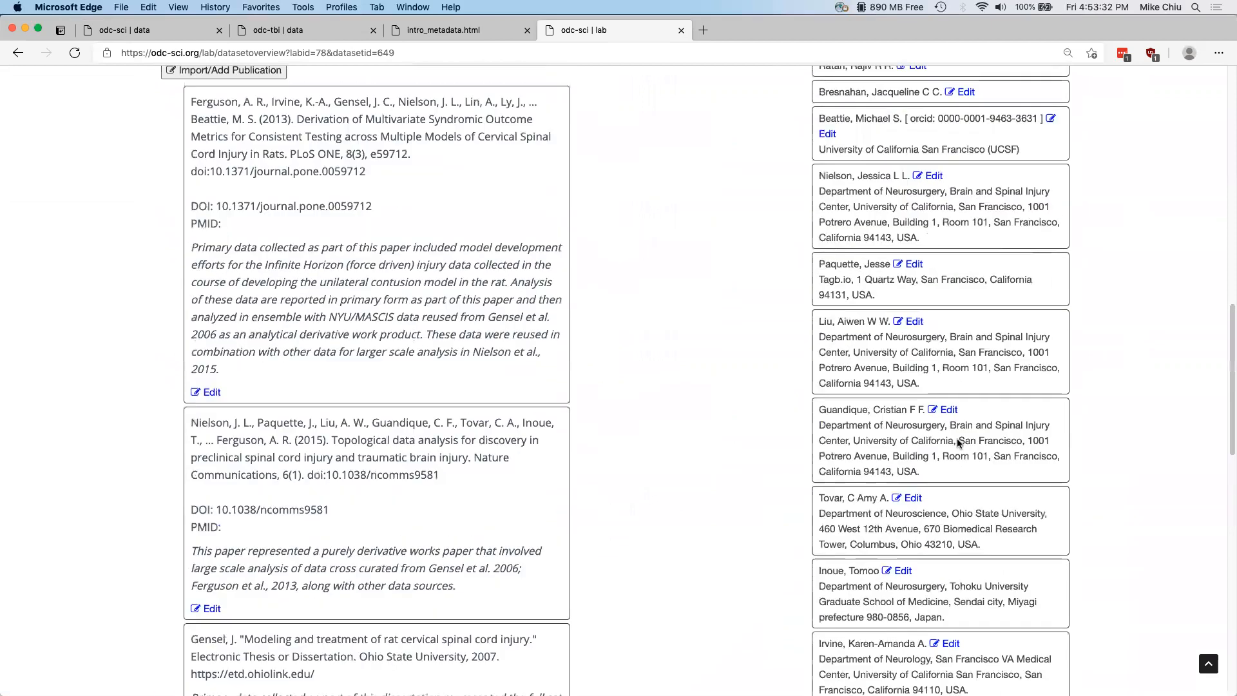
Step: Start a funding entry for the demo dataset with "National Institutes of Health" as Funding Agency, copied from the public dataset page
scroll(959, 443, up, 9)
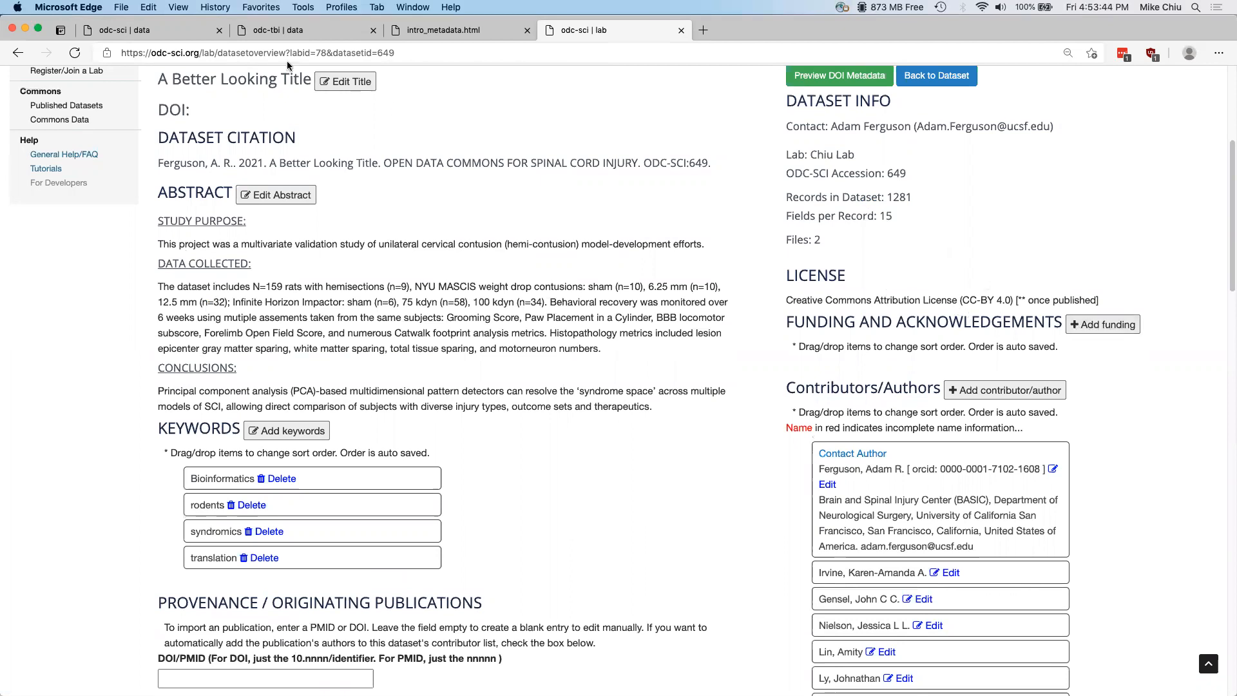
click(177, 30)
scroll(733, 224, up, 5)
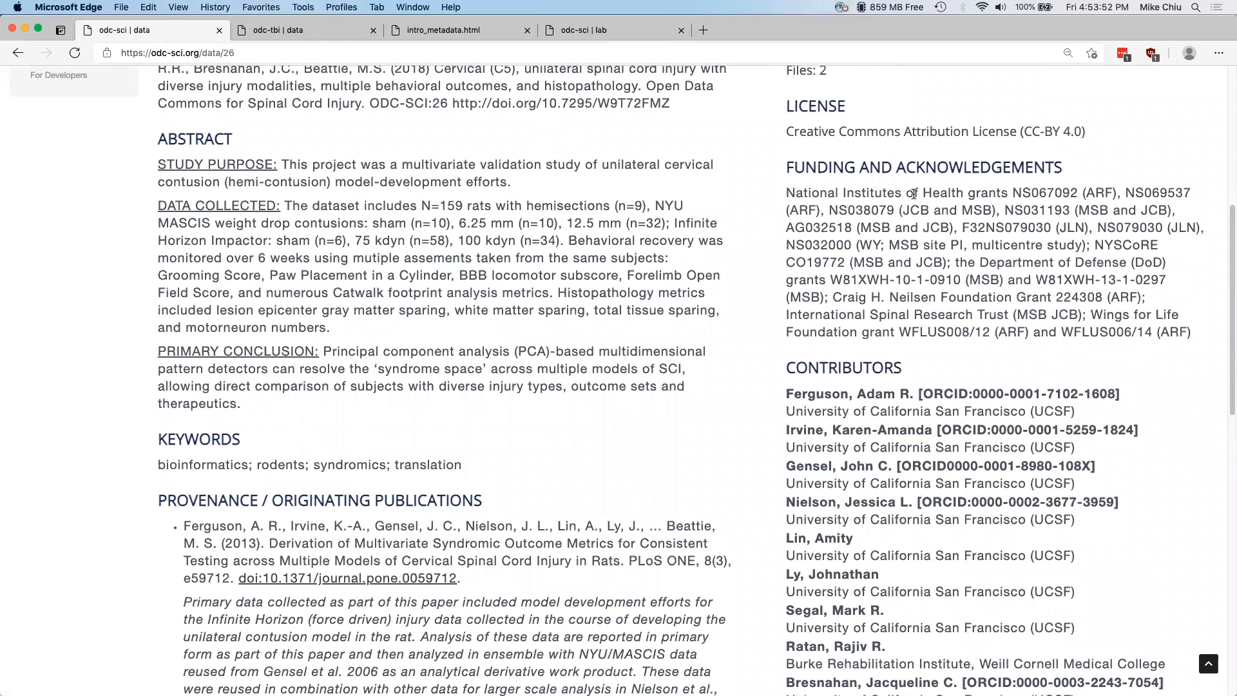
double_click(804, 193)
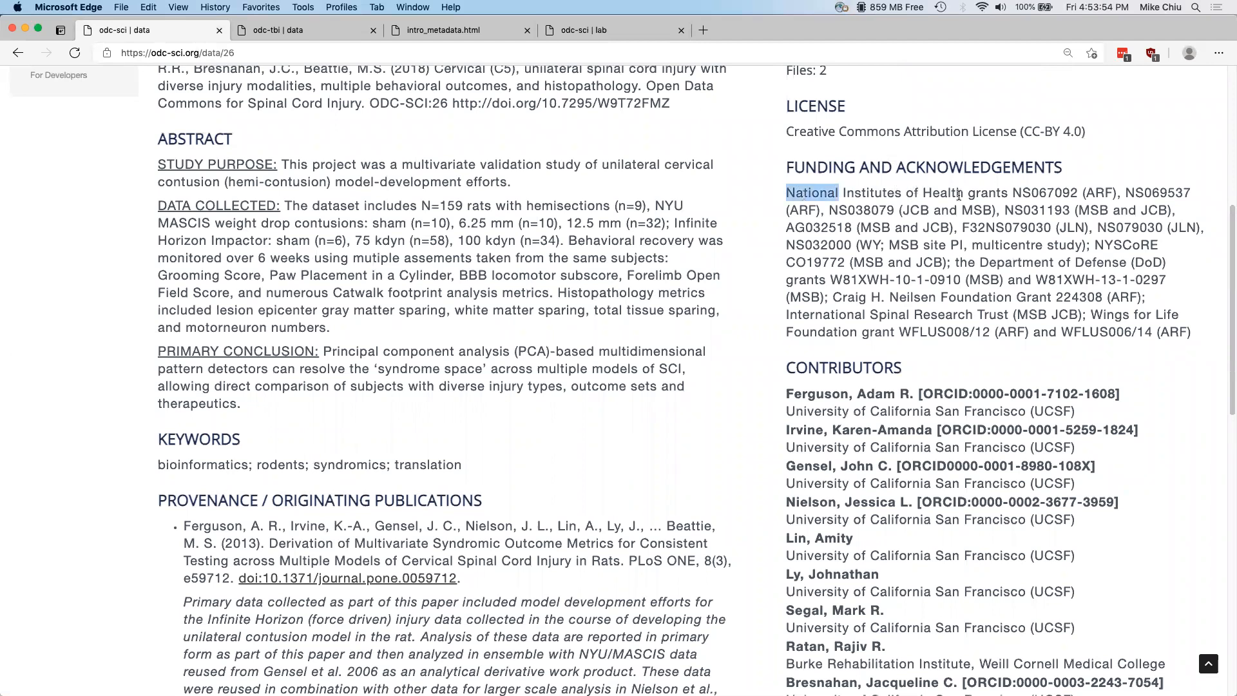
drag(959, 195, 962, 193)
key(super+c)
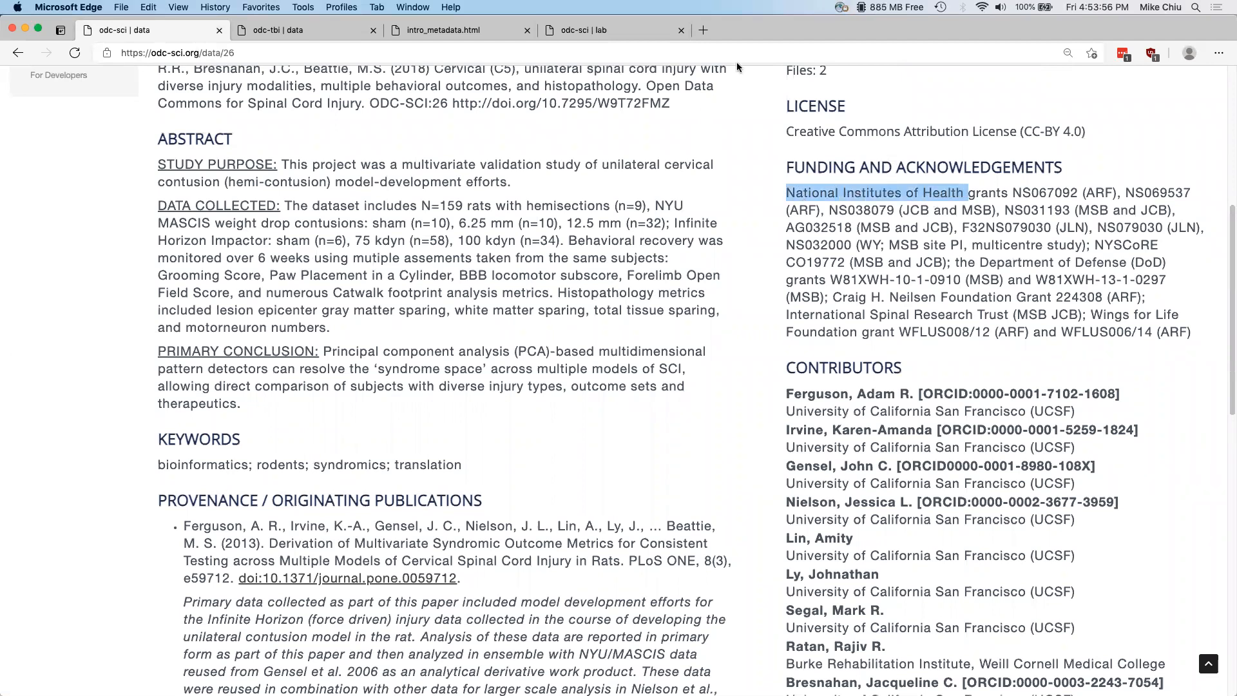
click(620, 28)
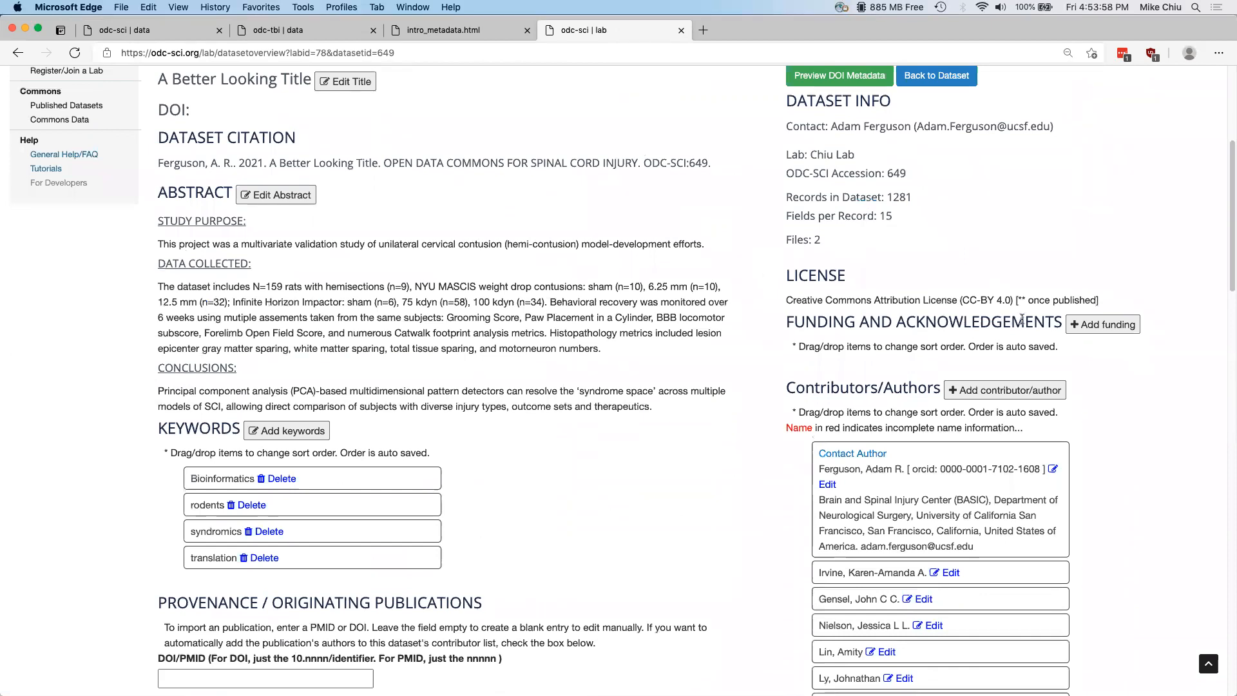
click(1088, 327)
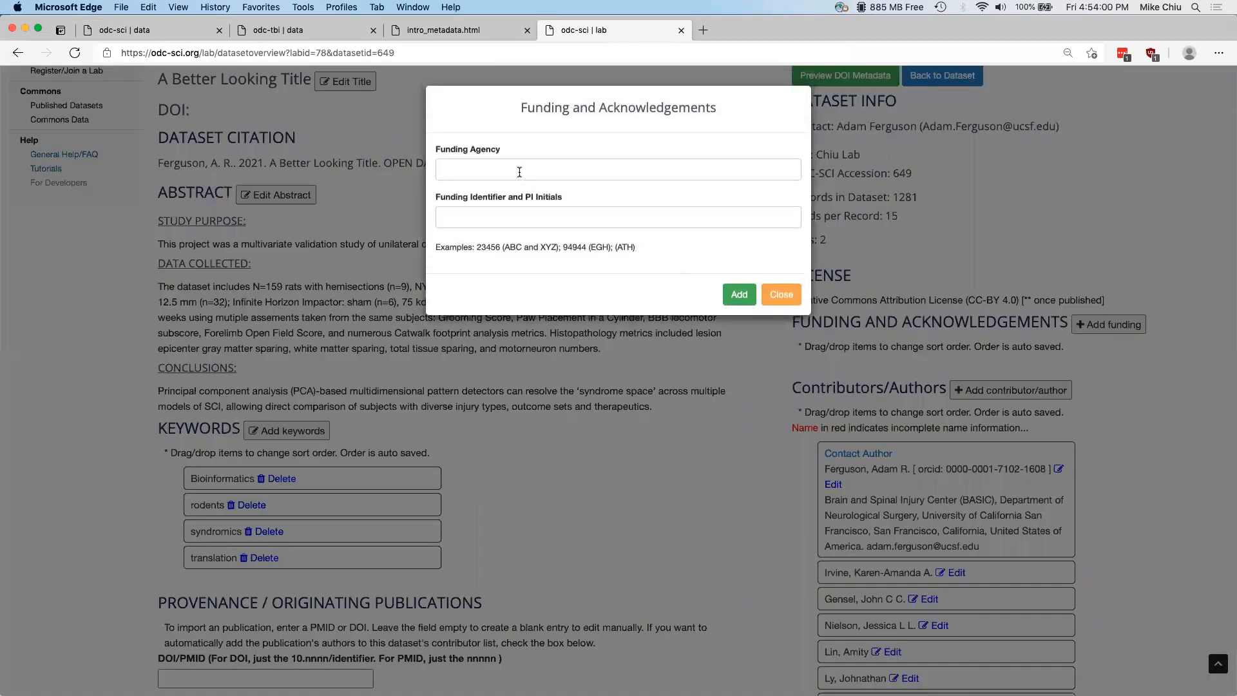
key(super+v)
Step: Set Funding Identifier and PI Initials to "NS067092 (ARF)", copied from the public dataset page, and add the funding entry
click(96, 33)
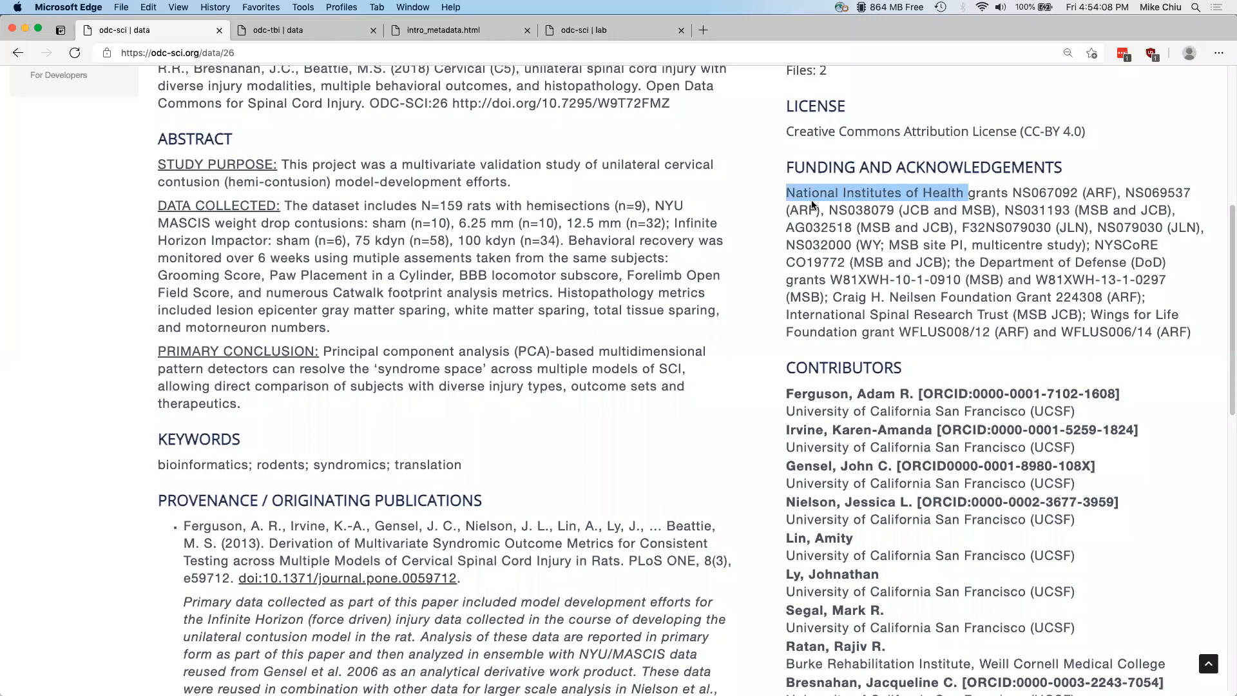
double_click(1051, 192)
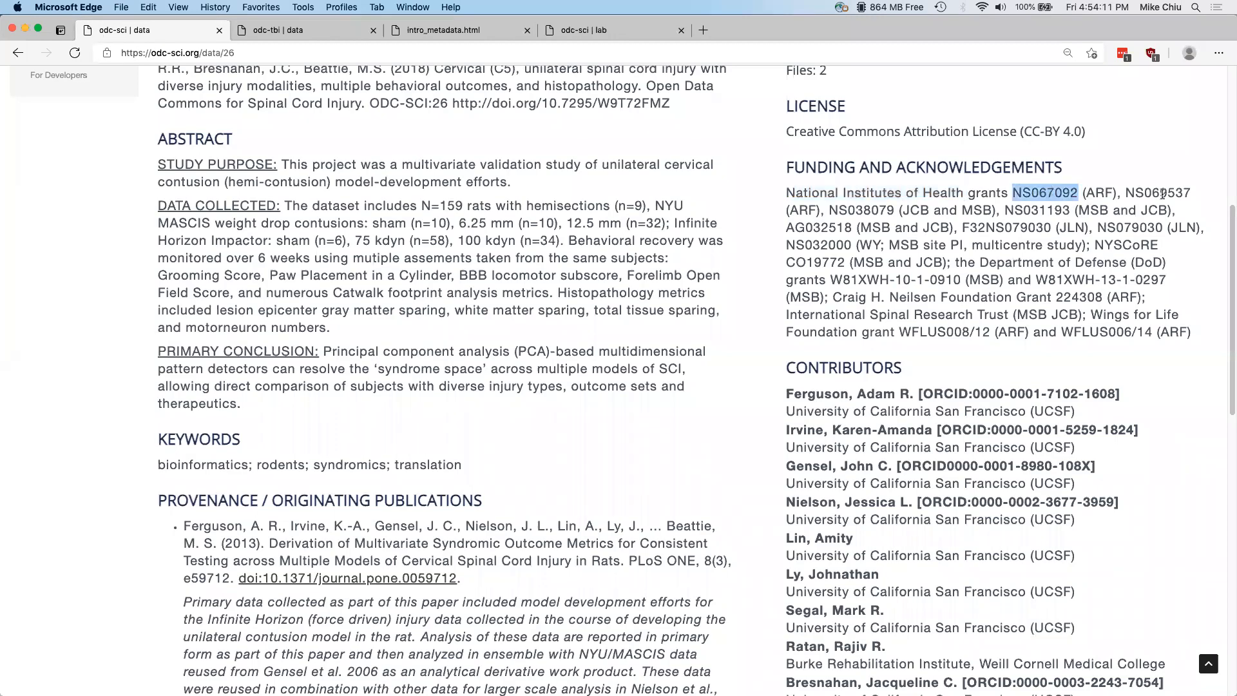
shift+click(1116, 193)
click(584, 32)
click(589, 213)
text(NS067092 (ARF),)
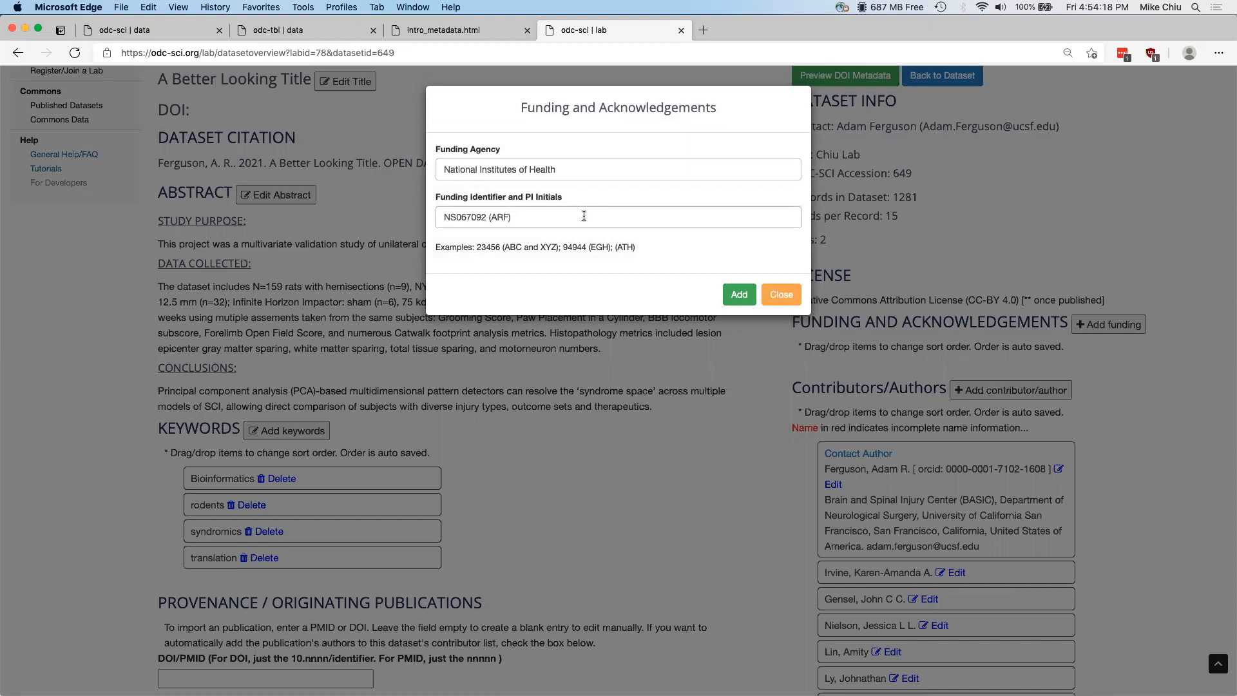
click(749, 299)
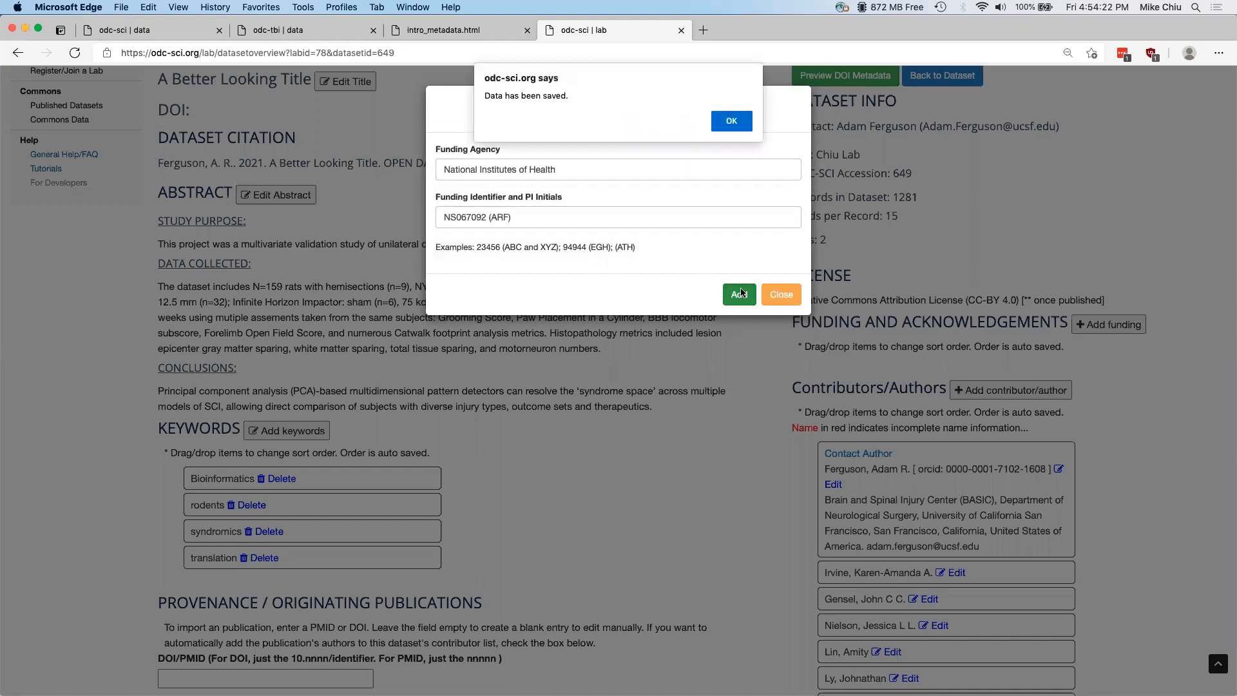
click(730, 122)
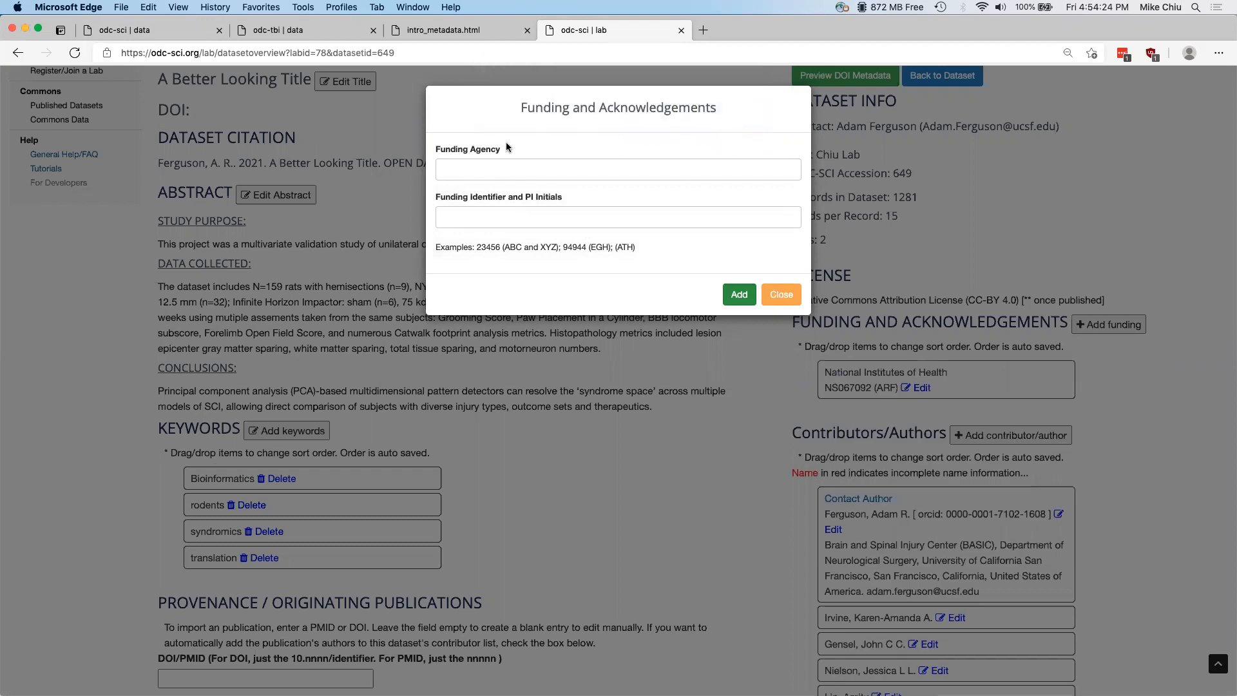
Step: Begin a second funding entry, copying "National Institutes of Health" from the public dataset page into Funding Agency
click(150, 31)
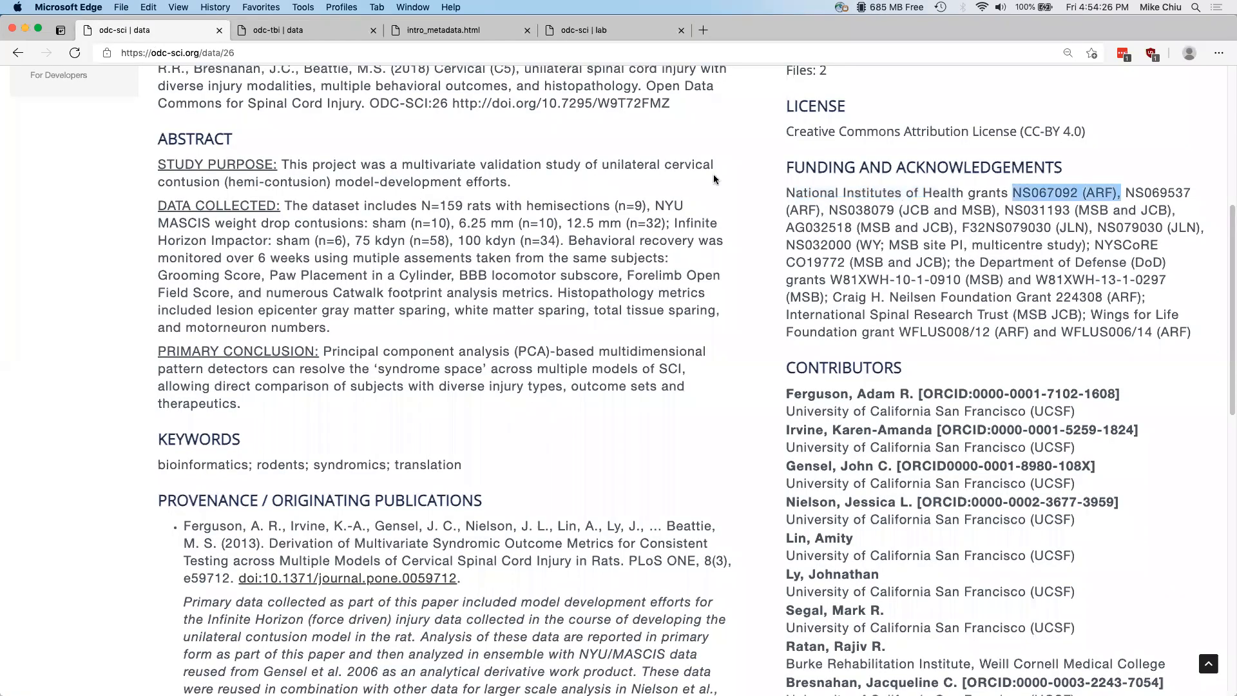
double_click(824, 195)
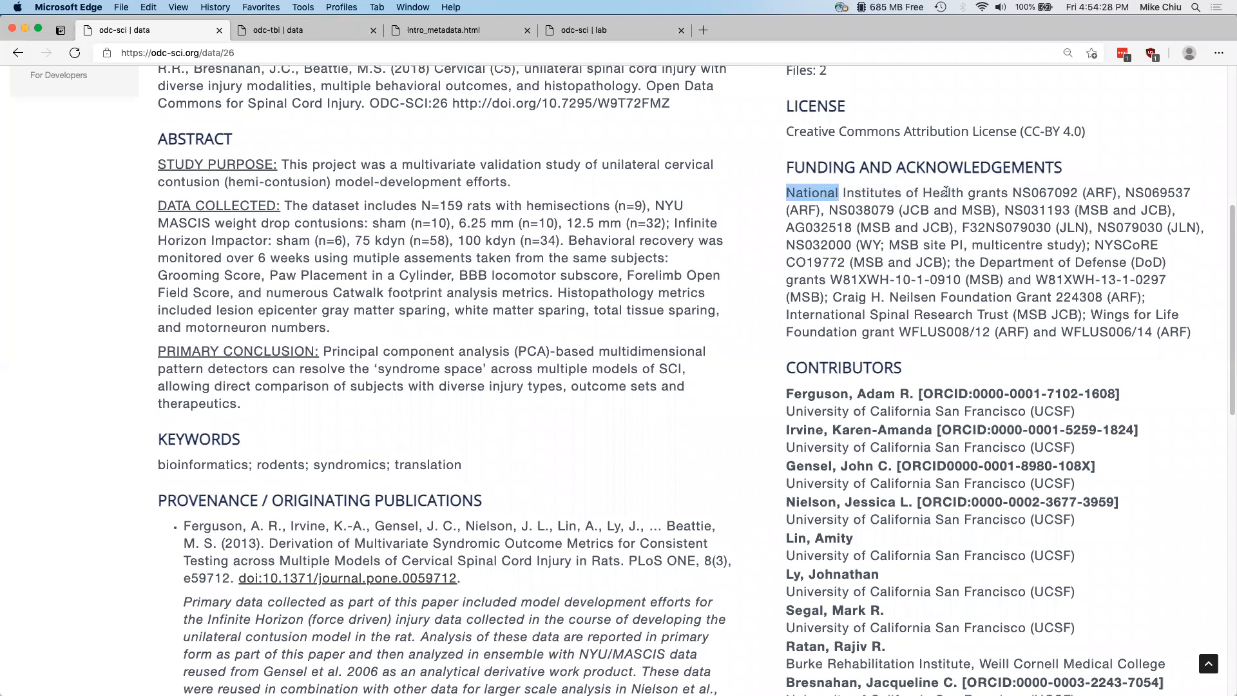
shift+click(965, 191)
key(super+c)
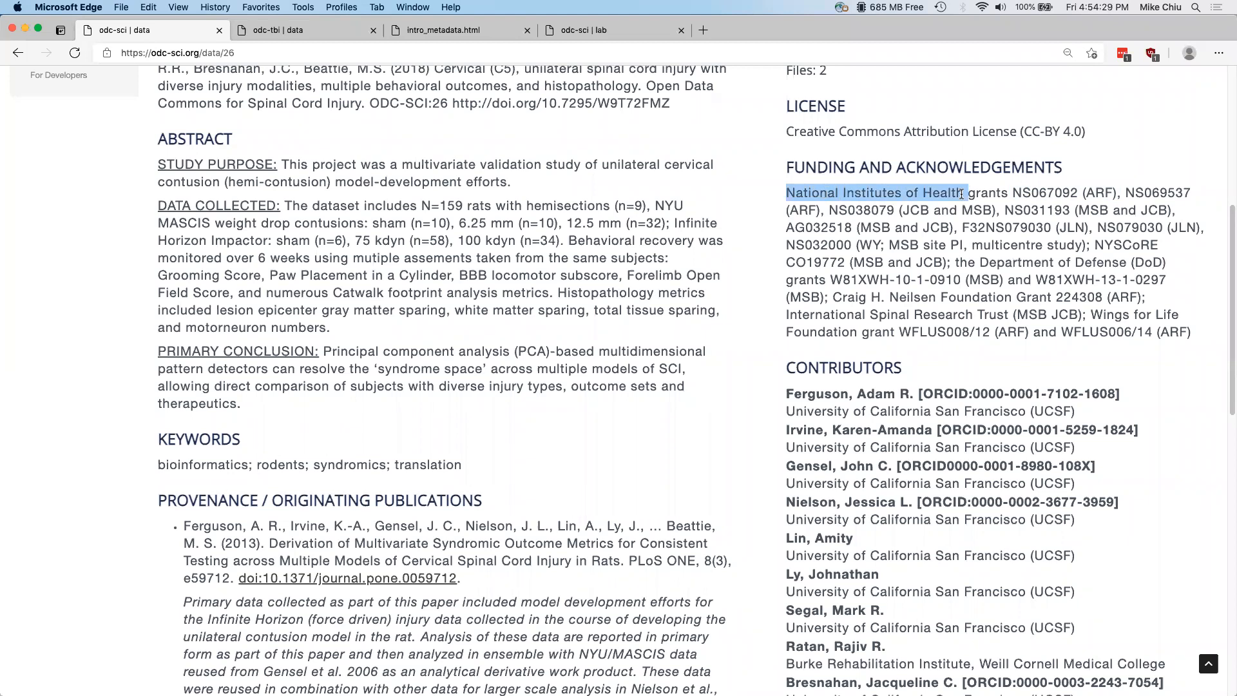
click(640, 40)
click(608, 162)
key(super+v)
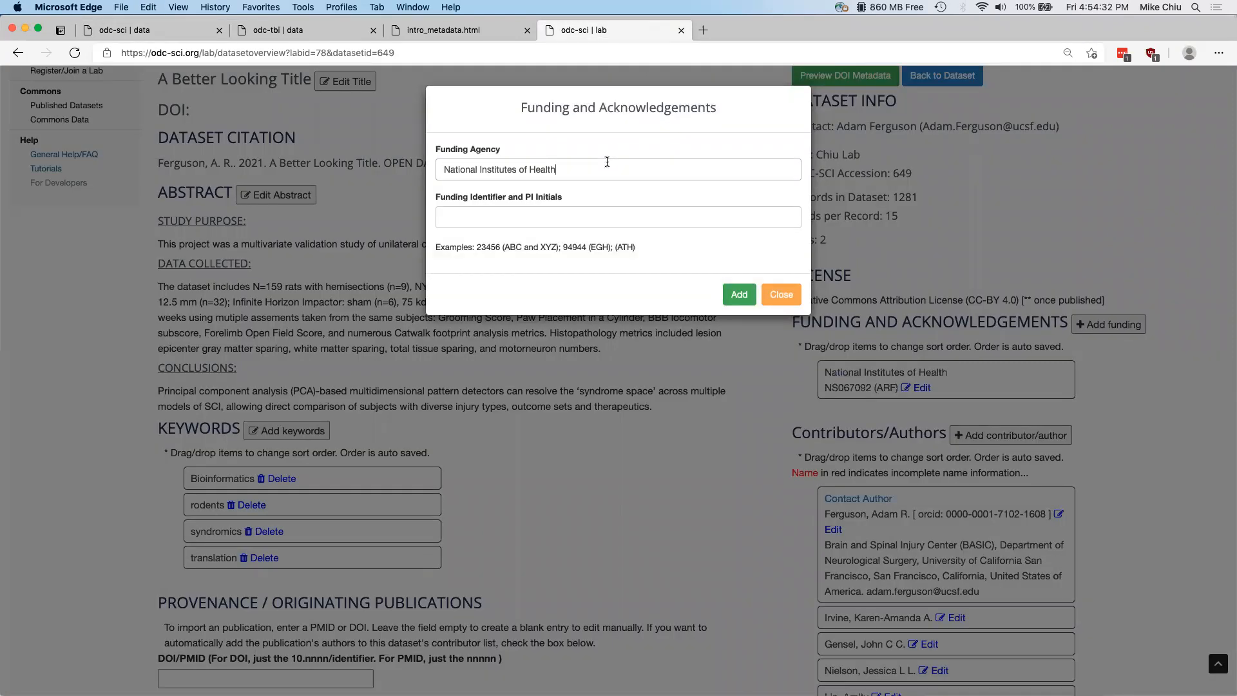
Step: Give the second funding entry the identifier "NS069537 (ARF)" copied from the public dataset page, add it, and close the funding form
click(162, 32)
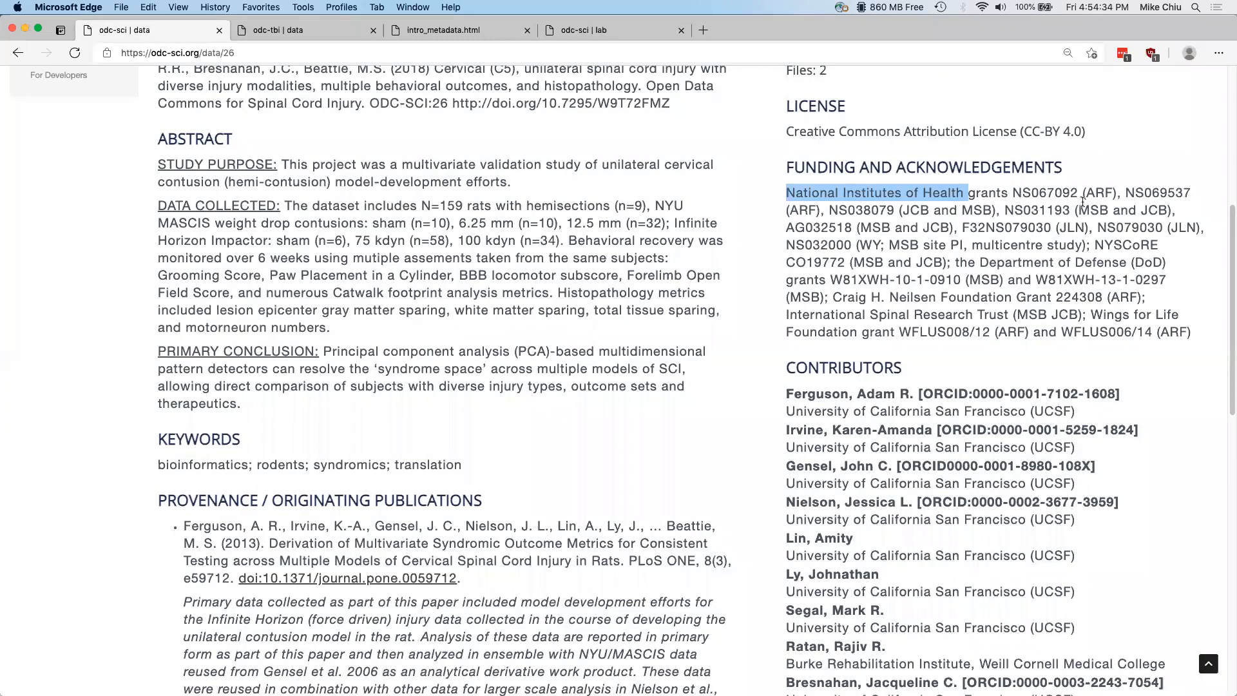
drag(1125, 192, 820, 220)
key(cmd+c)
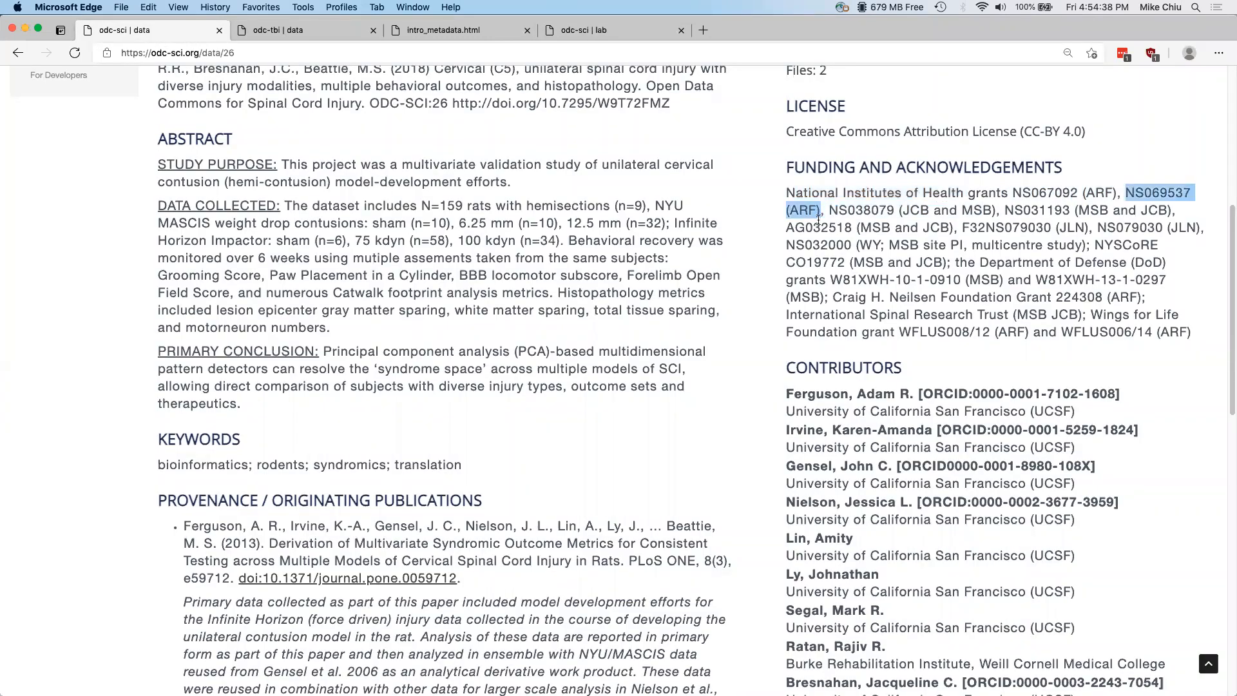
click(604, 29)
click(554, 217)
key(cmd+v)
click(730, 294)
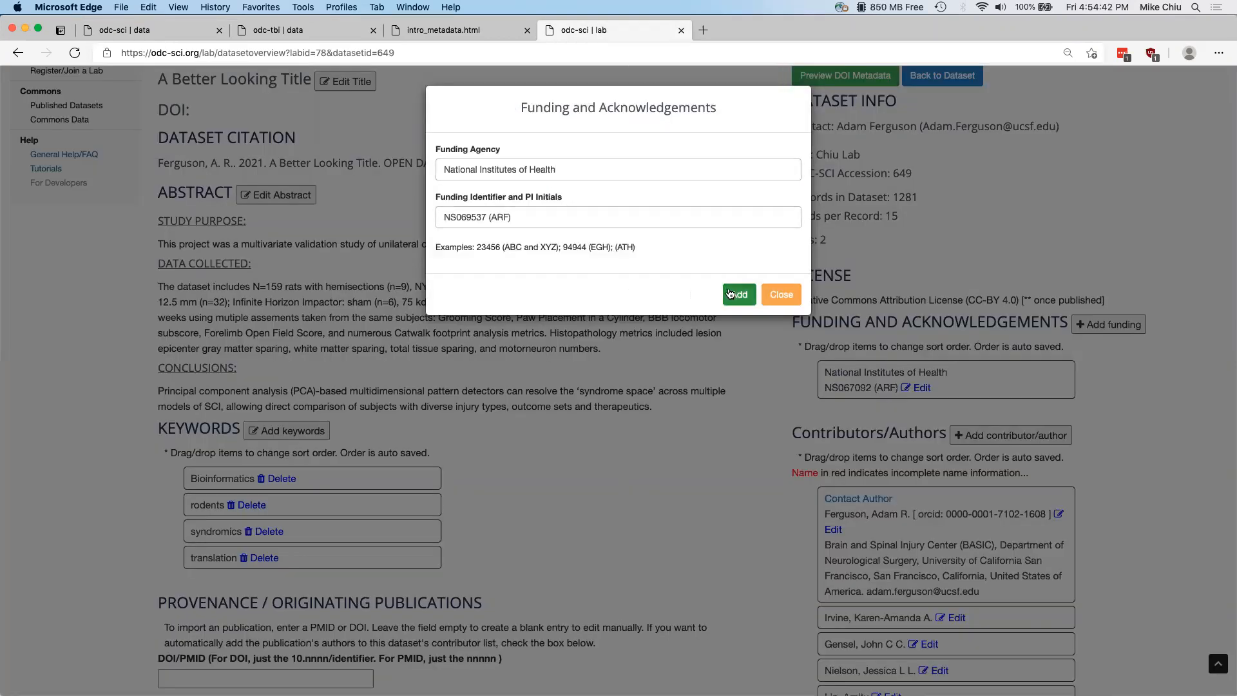
click(722, 123)
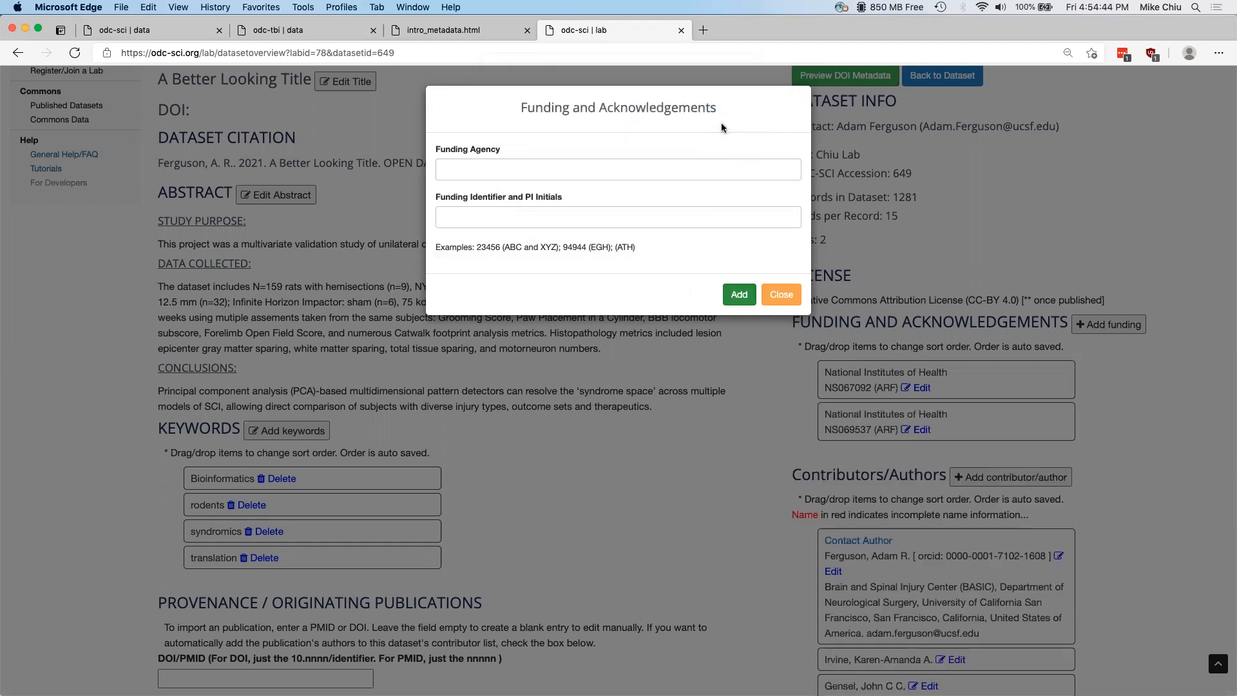
click(777, 301)
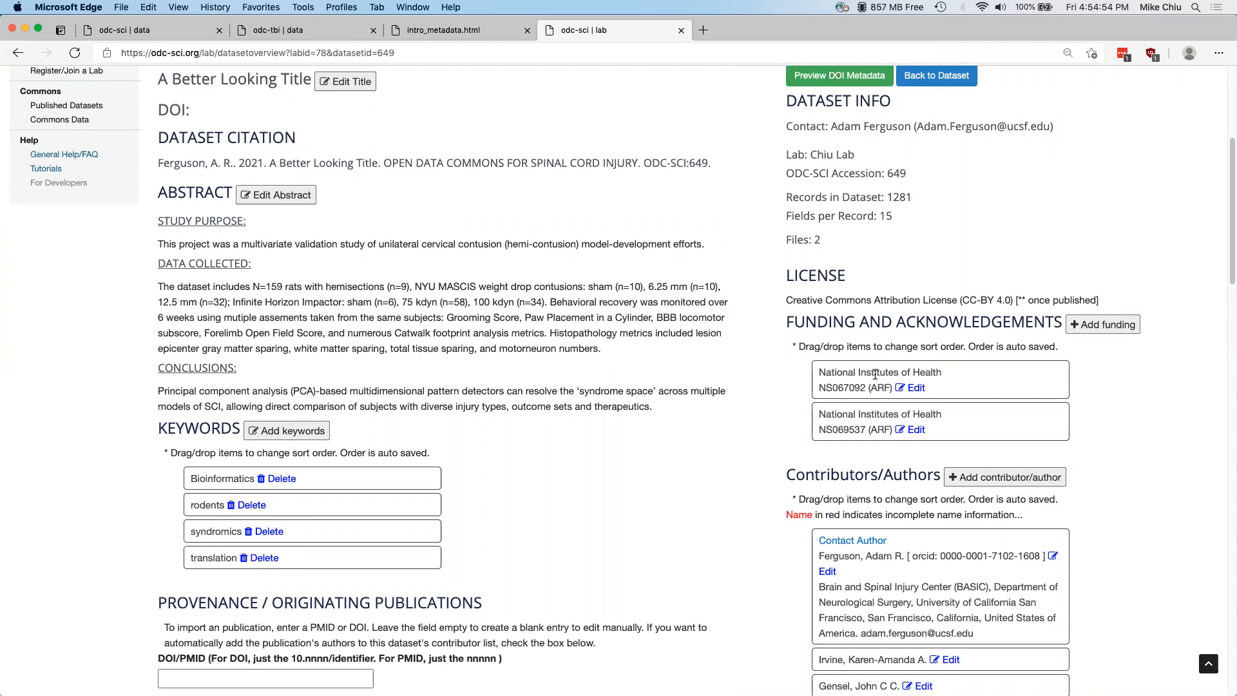
Step: Open the DOI metadata preview and examine the dataset citation, abstract, keywords and originating publications
scroll(921, 255, up, 1)
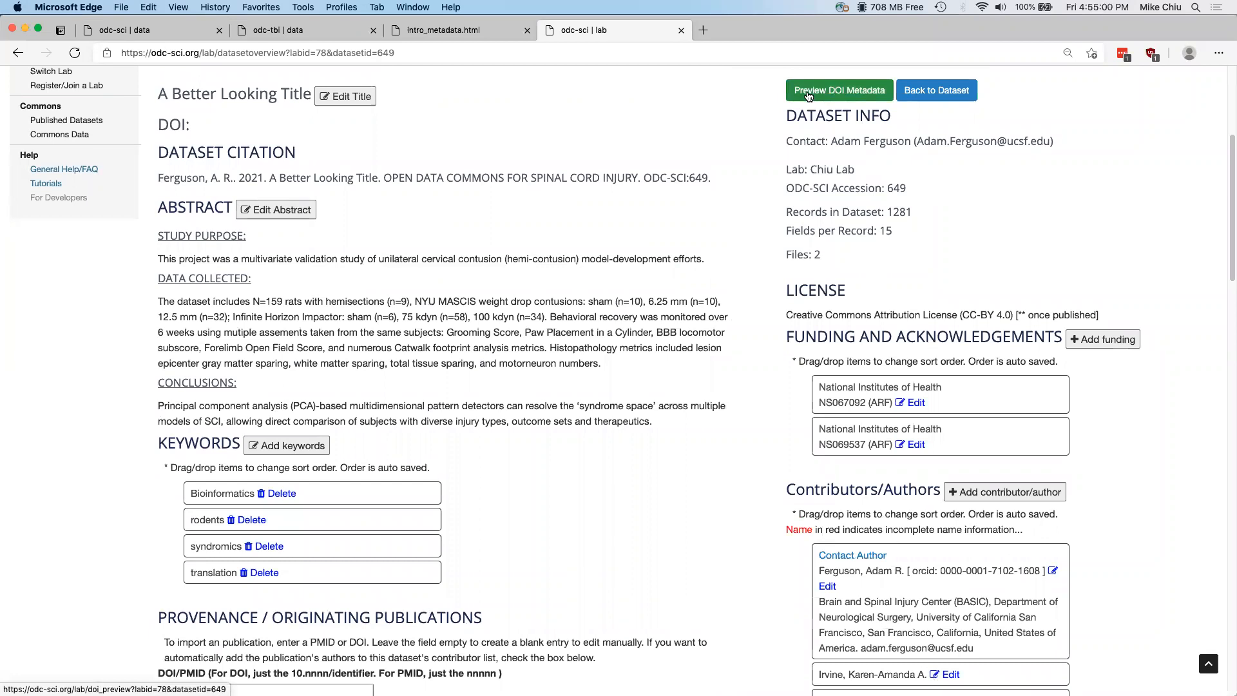
click(808, 91)
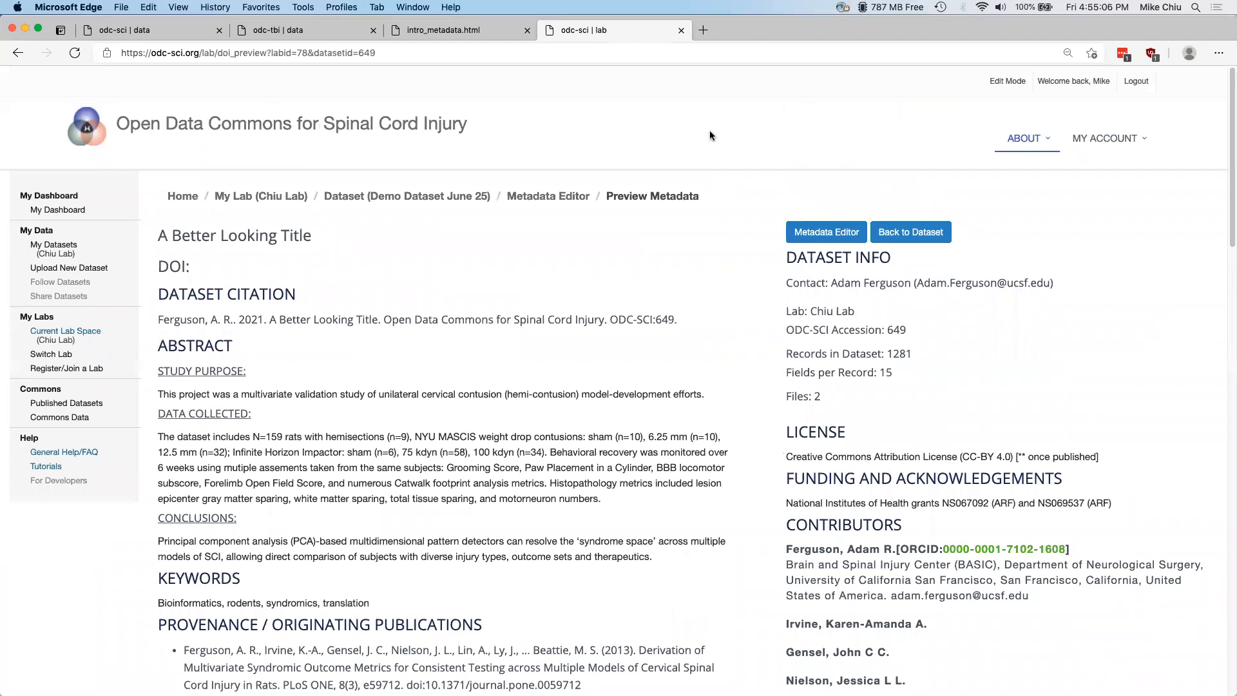
scroll(709, 134, down, 1)
scroll(709, 132, down, 1)
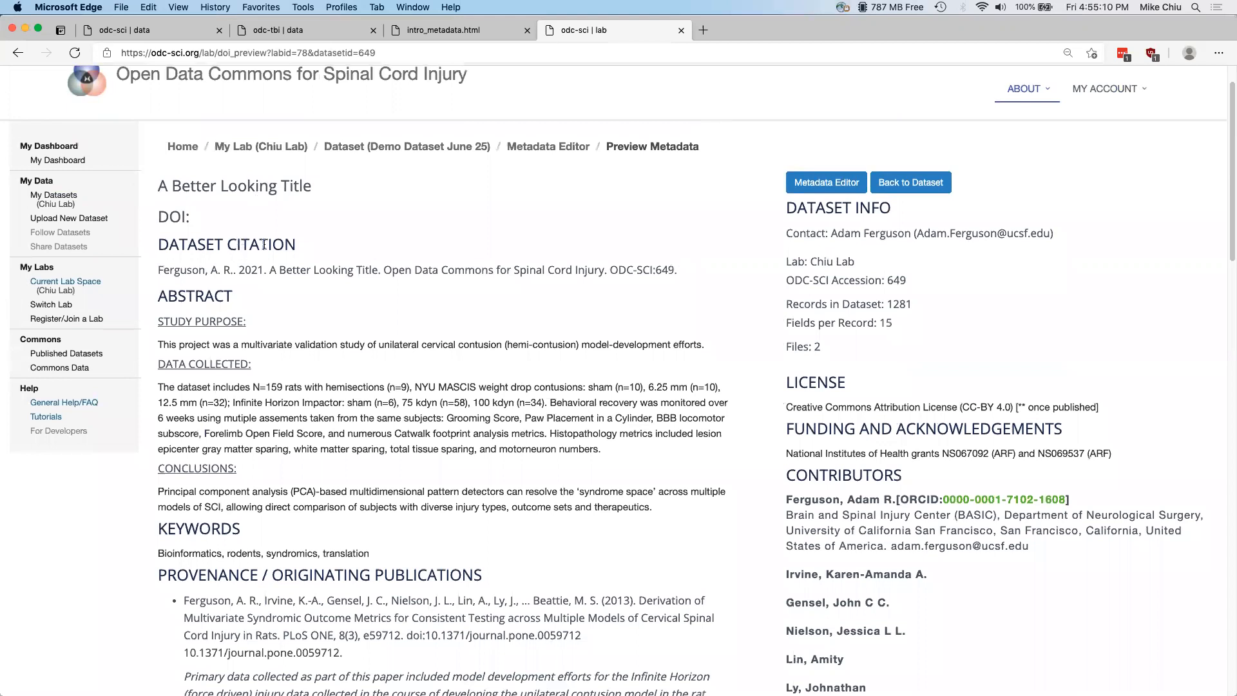
scroll(249, 264, down, 1)
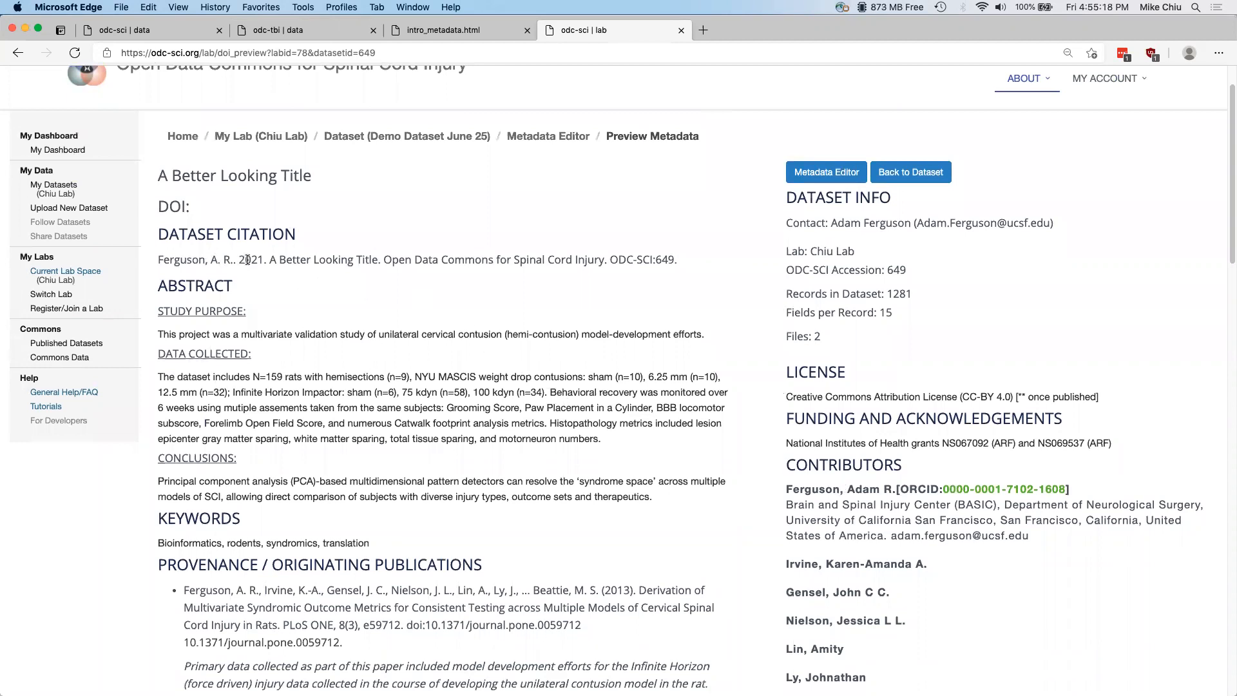
scroll(246, 341, down, 1)
scroll(245, 342, down, 5)
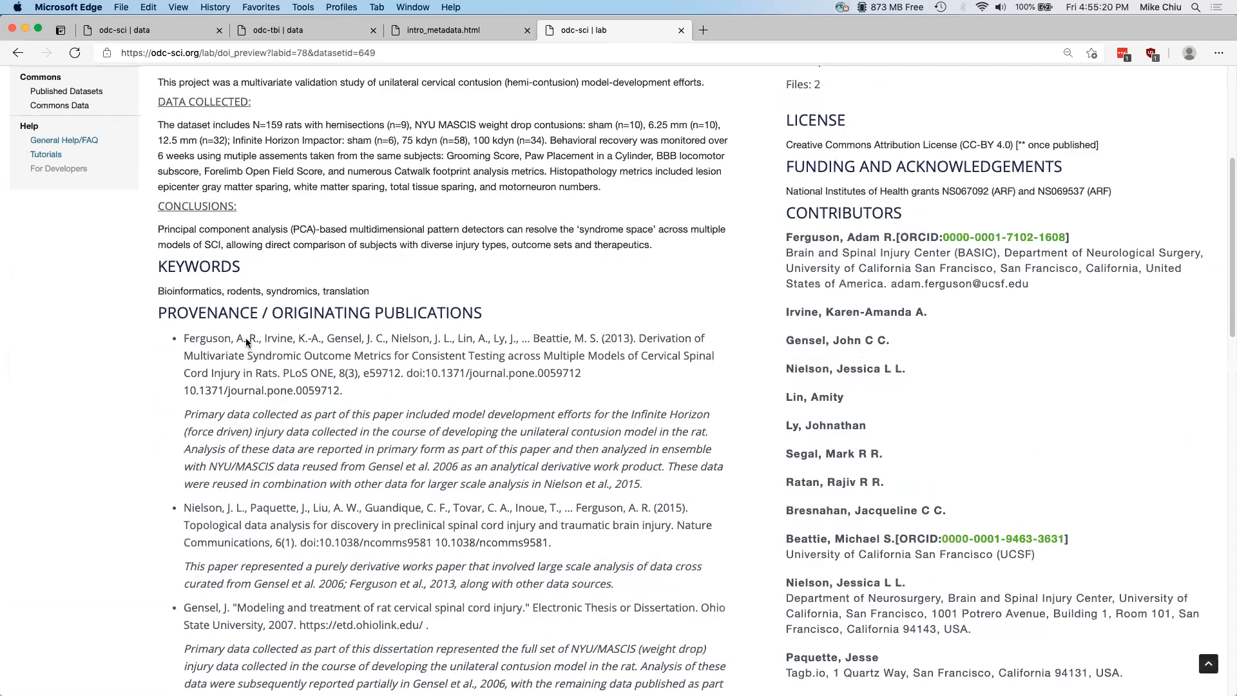
scroll(346, 333, down, 3)
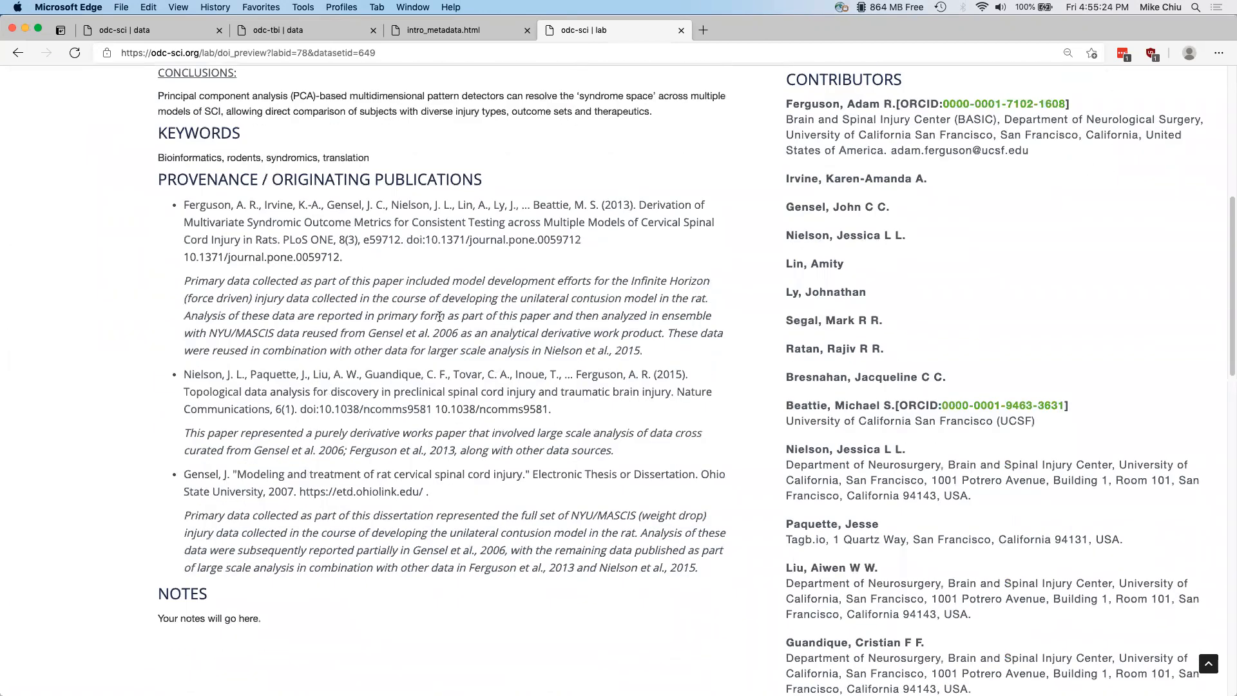
Step: Examine the combined funding statement and the formatting of the full contributor list in the metadata preview
scroll(670, 335, up, 5)
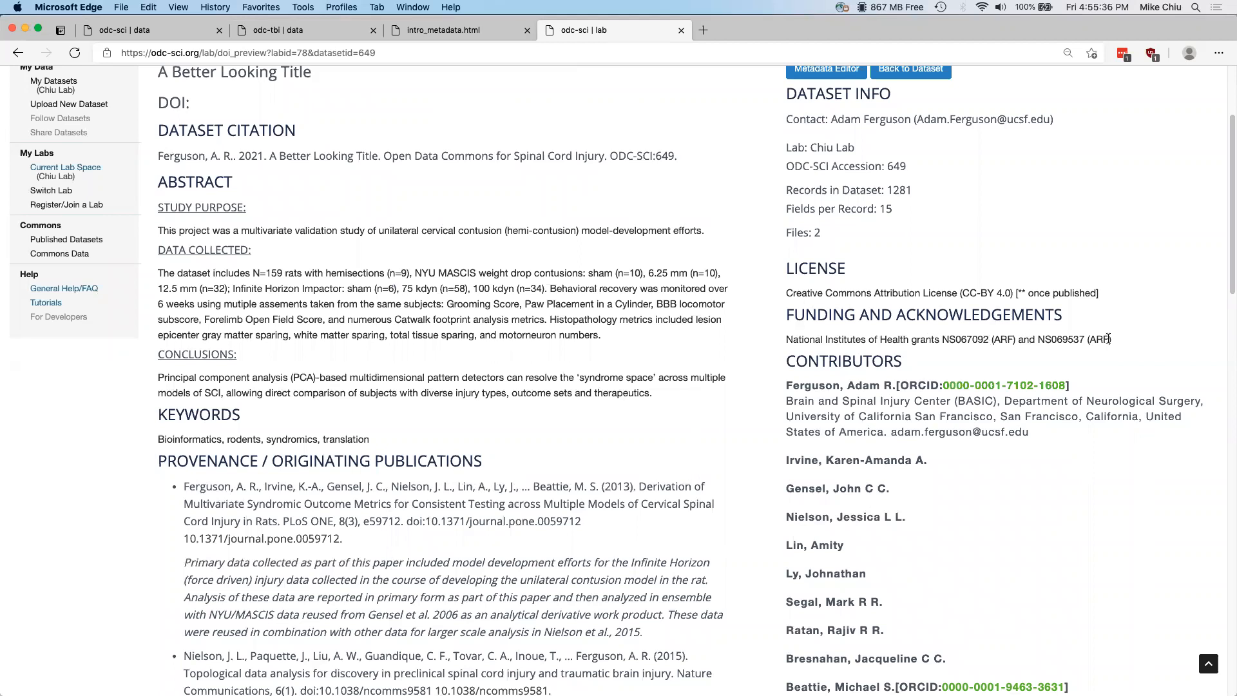
scroll(980, 370, down, 2)
scroll(980, 370, down, 13)
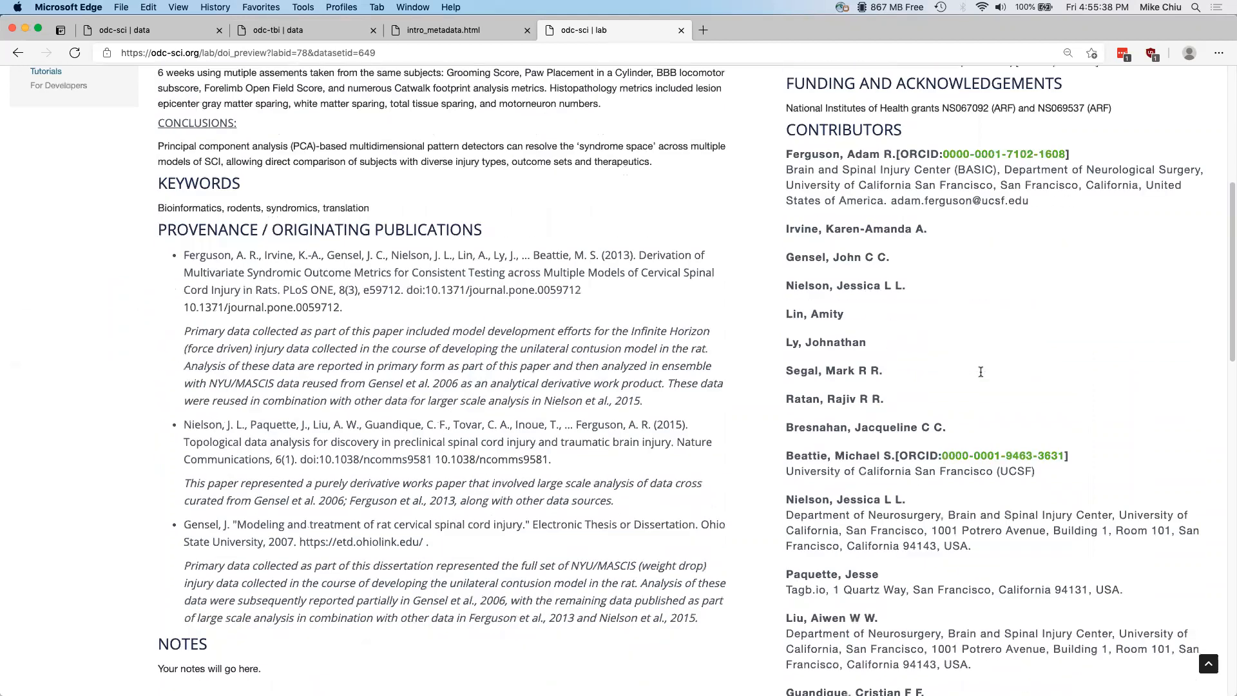
scroll(981, 372, down, 8)
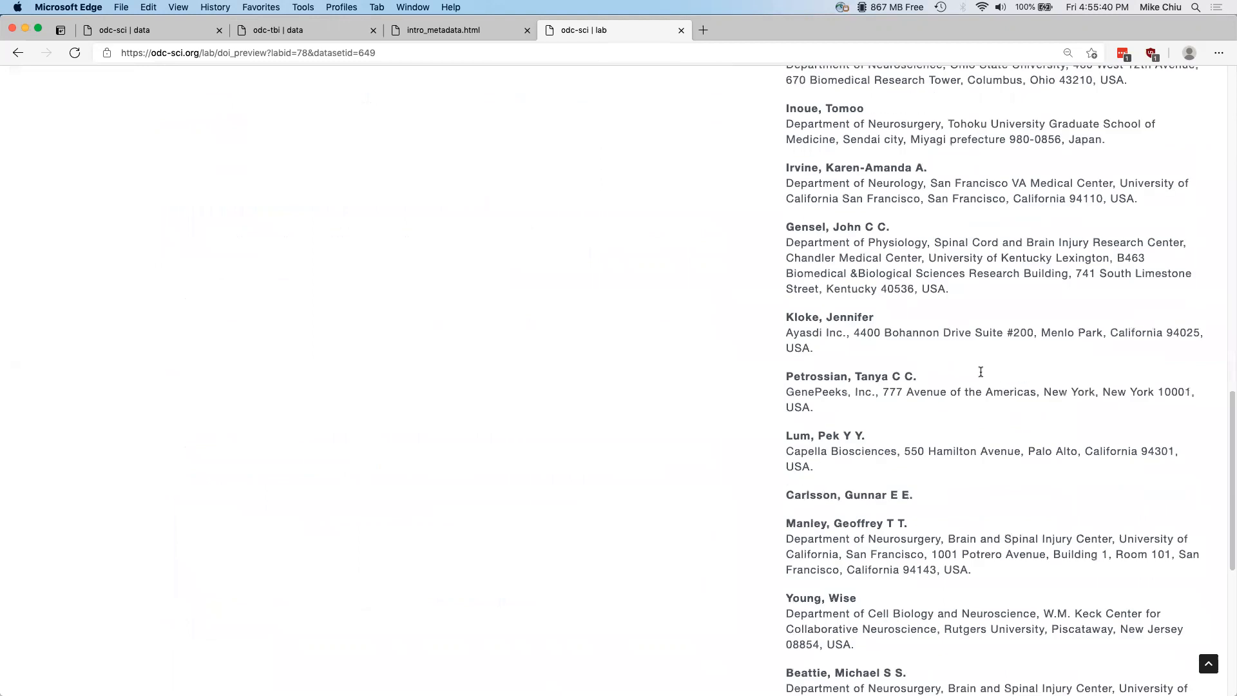
scroll(981, 373, up, 20)
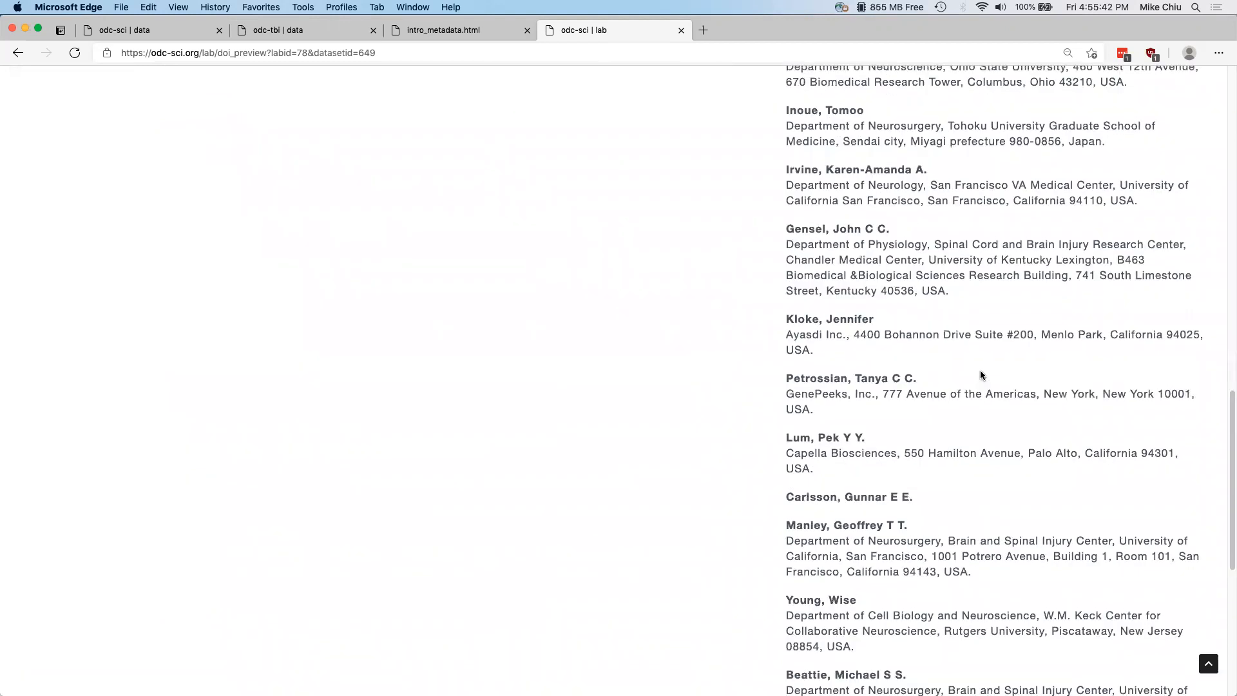
scroll(981, 373, up, 2)
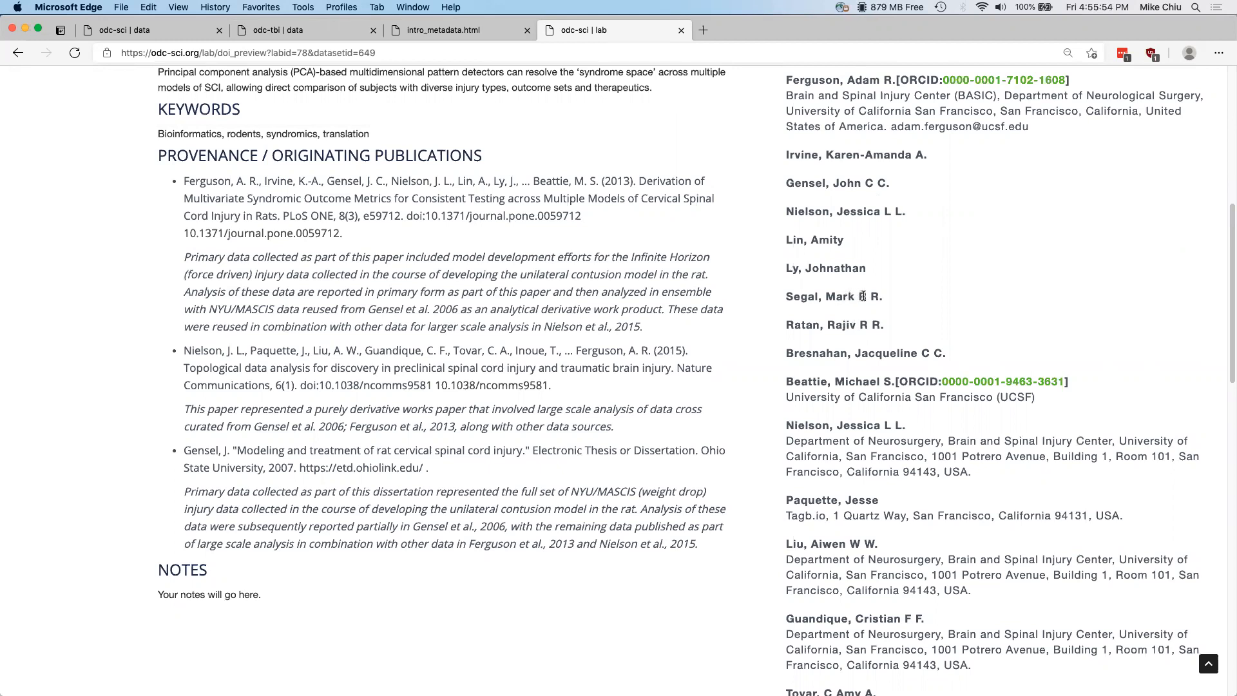
scroll(854, 316, down, 3)
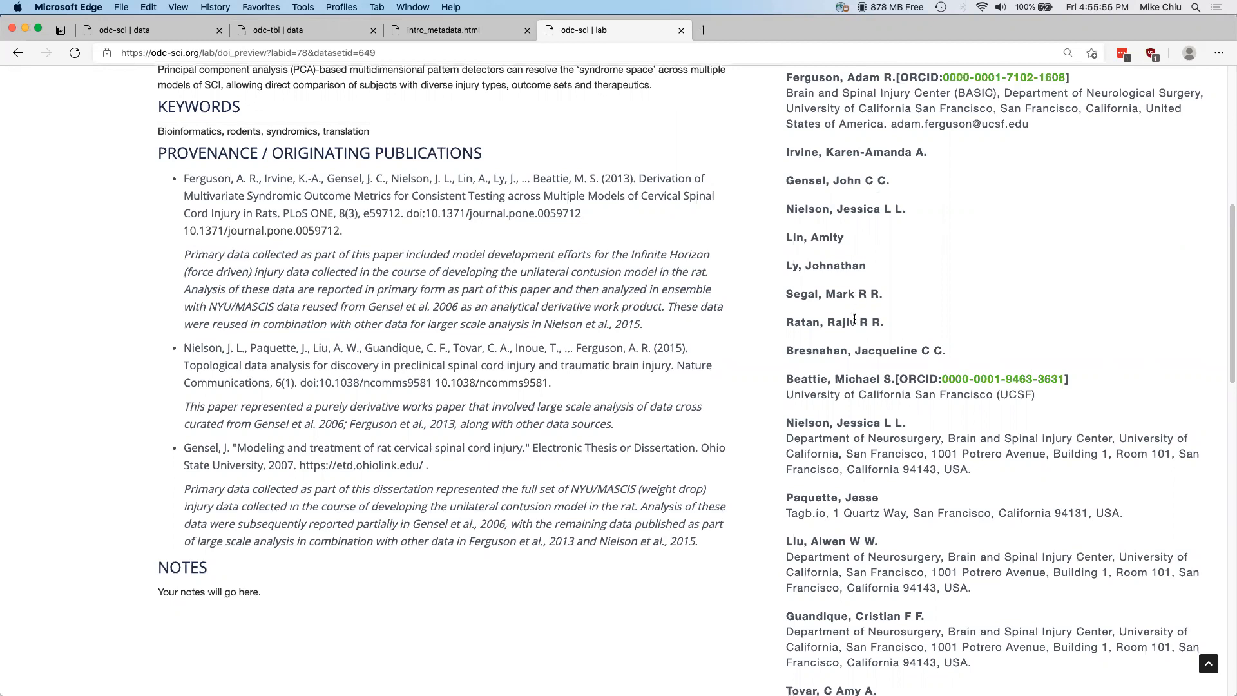
Step: Examine the affiliations in the remainder of the contributor list on the metadata preview page
scroll(854, 318, down, 4)
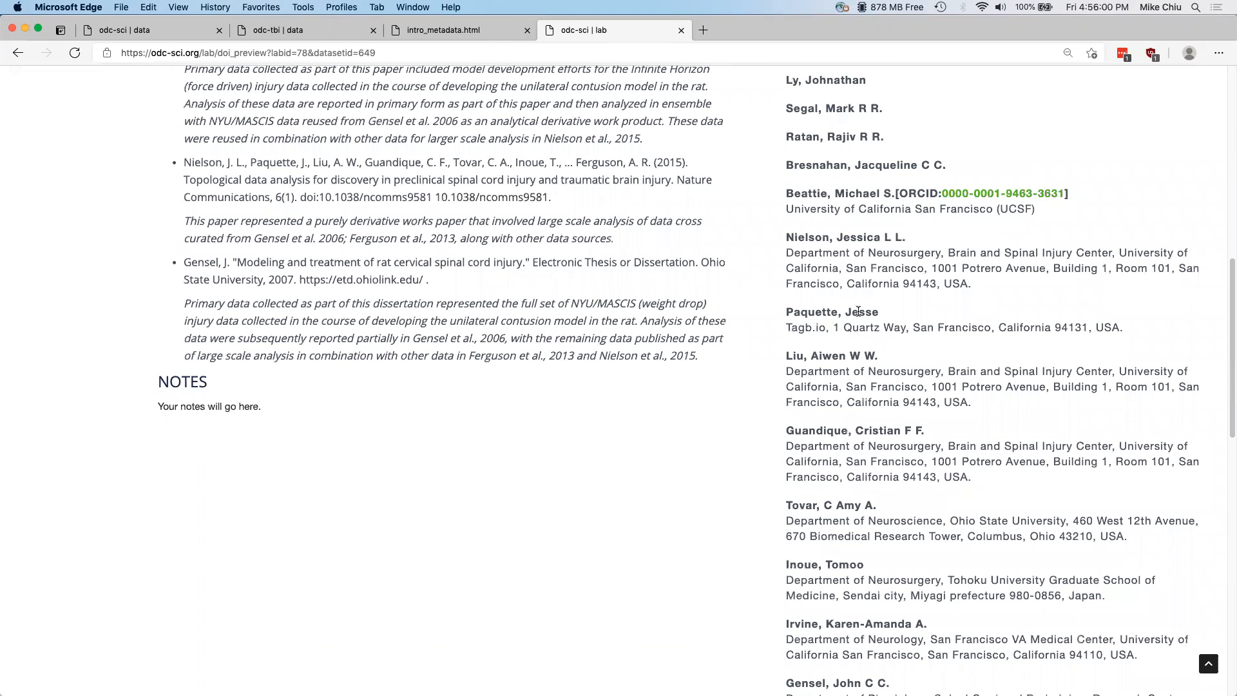
scroll(859, 312, down, 10)
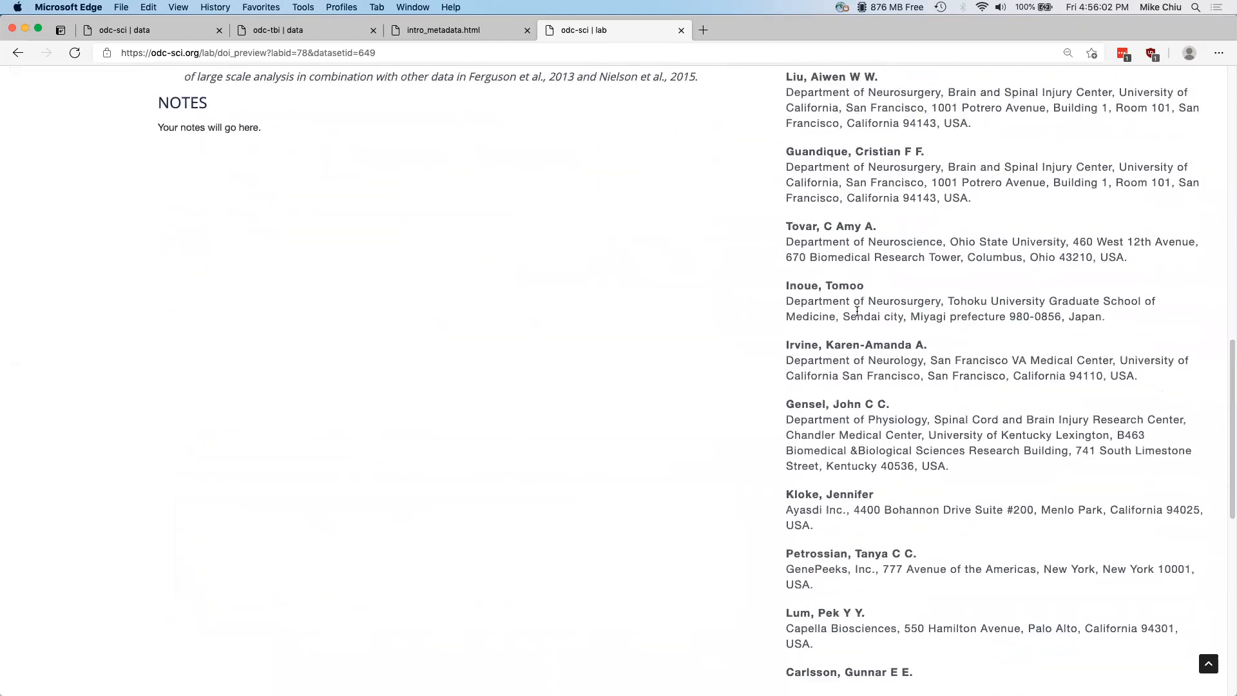
scroll(858, 311, down, 6)
scroll(858, 312, up, 20)
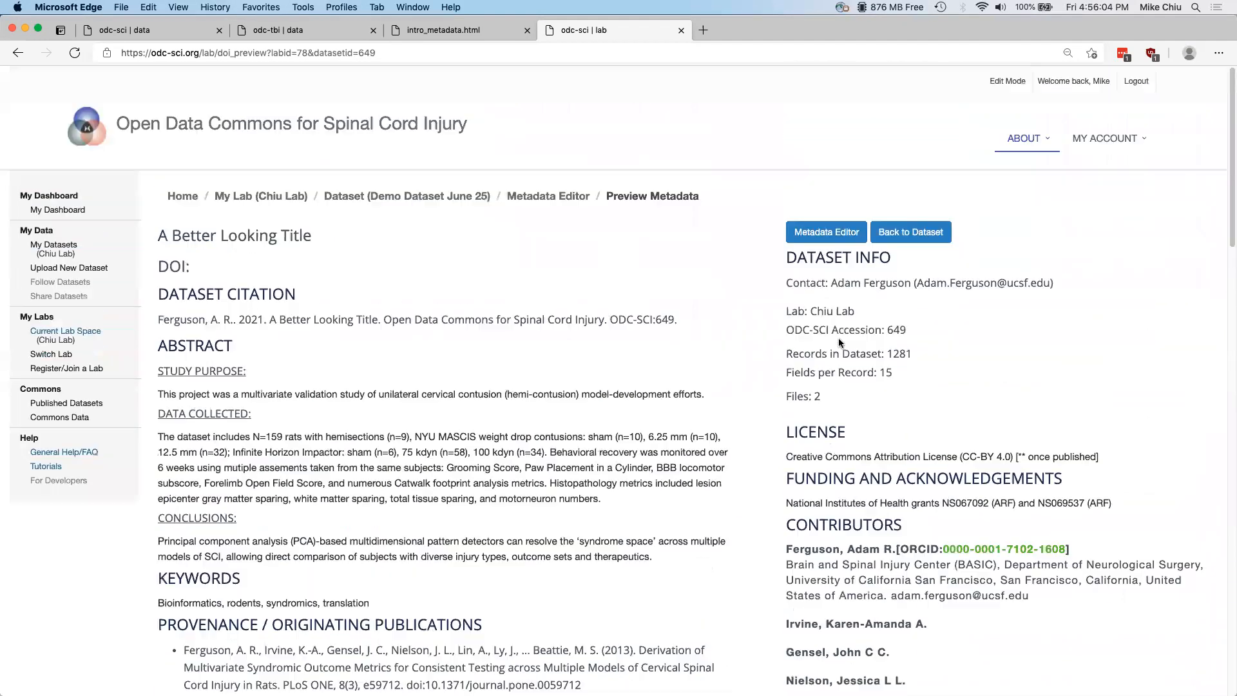
Step: Return to the metadata editor, move the fourth contributor directly below the contact author, and move the seventh contributor up to fourth place
click(799, 233)
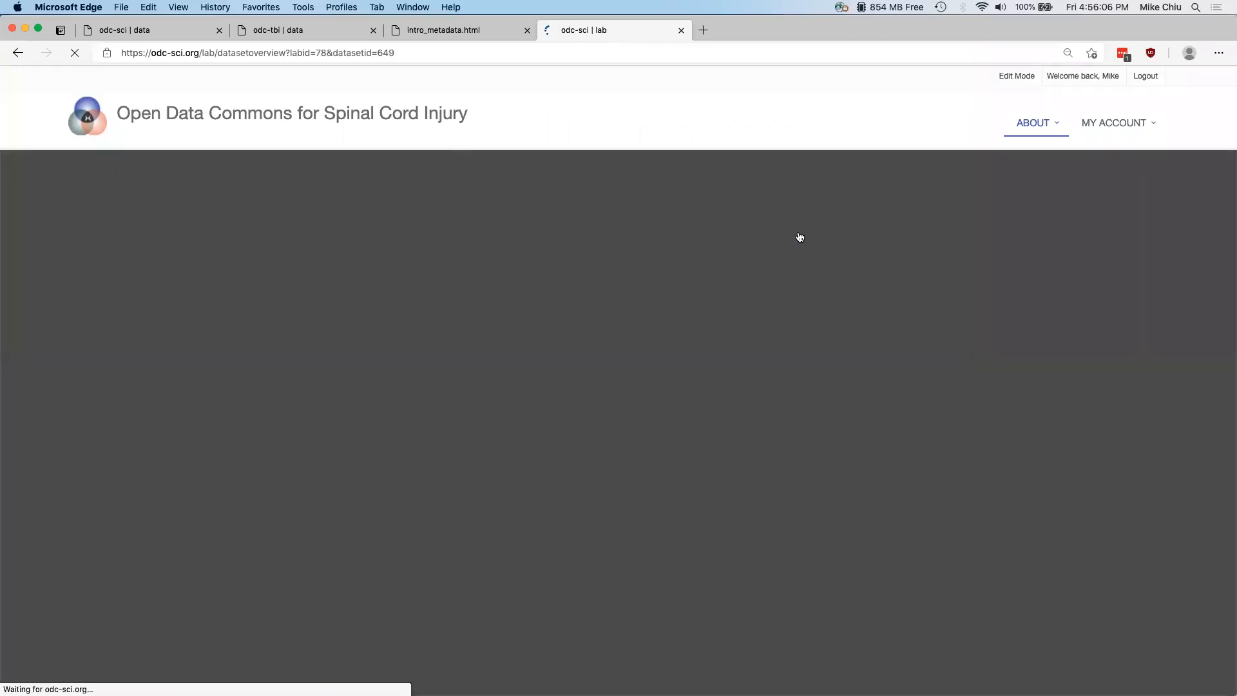
scroll(762, 289, down, 14)
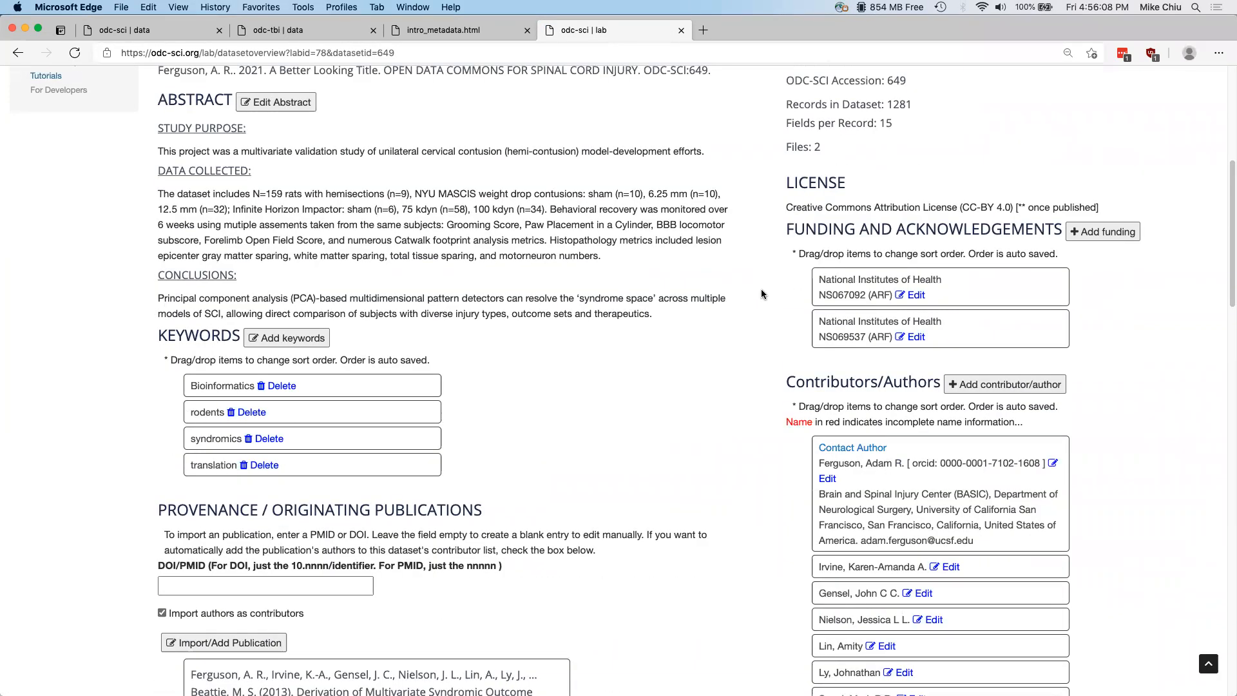
scroll(874, 358, down, 11)
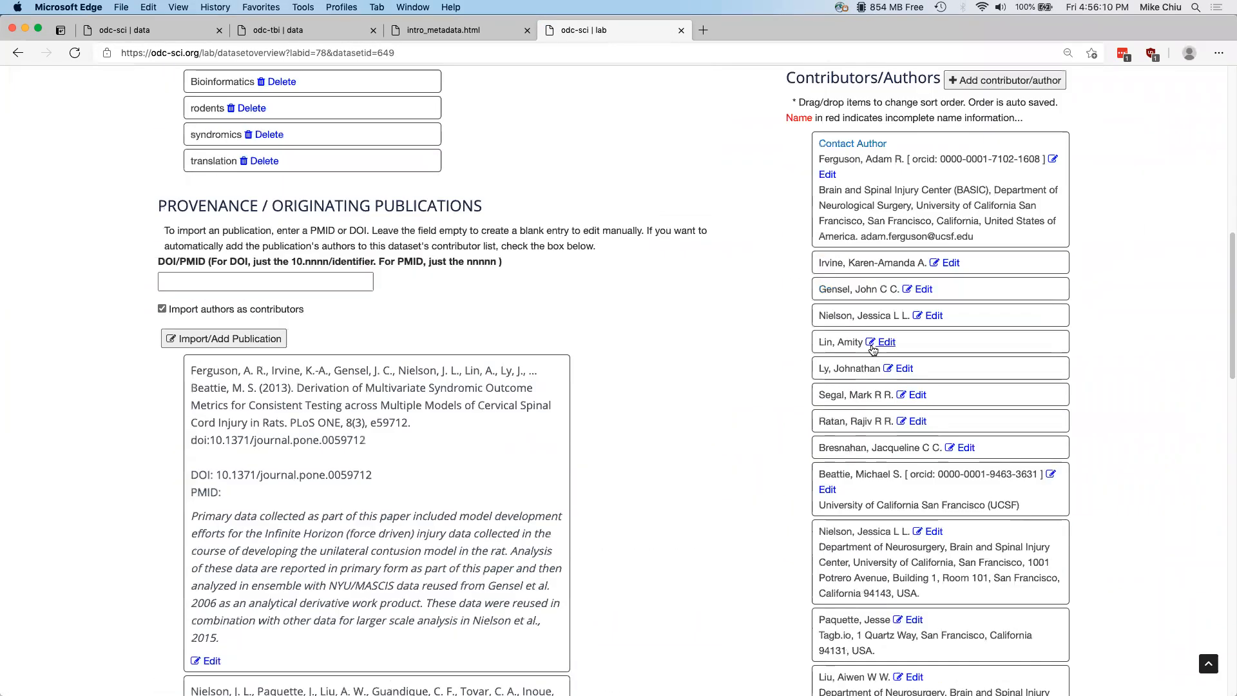
scroll(873, 348, down, 3)
scroll(873, 345, up, 5)
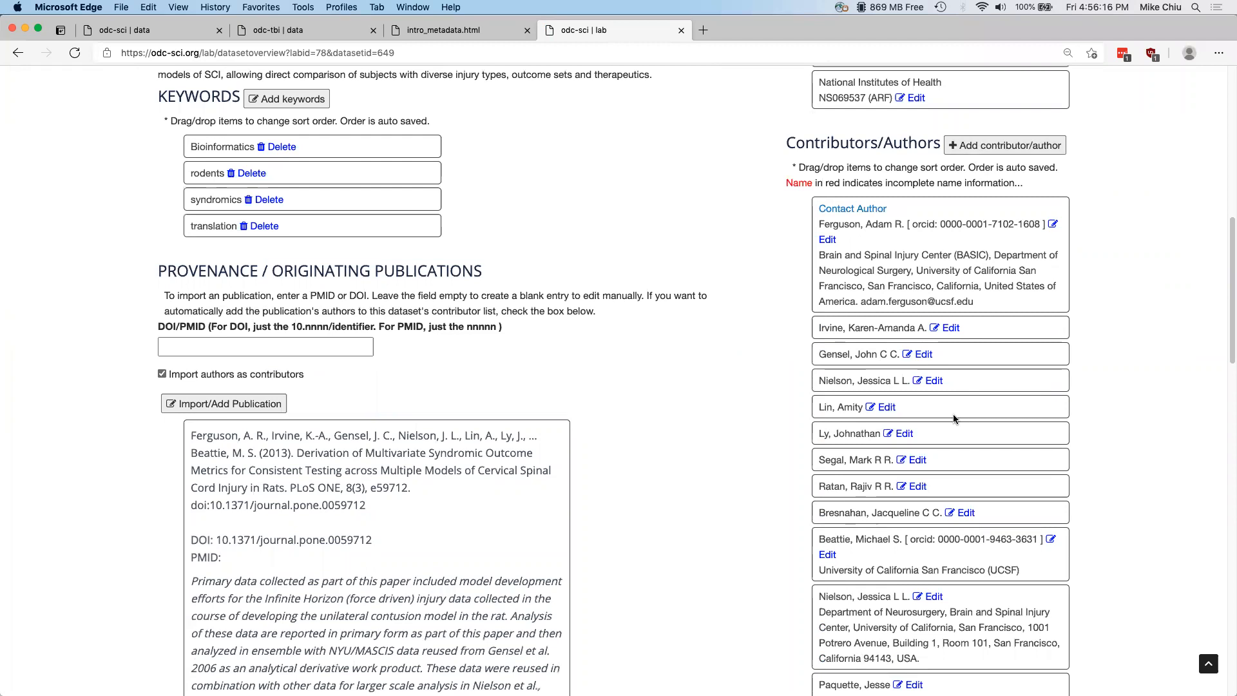
drag(957, 388, 954, 322)
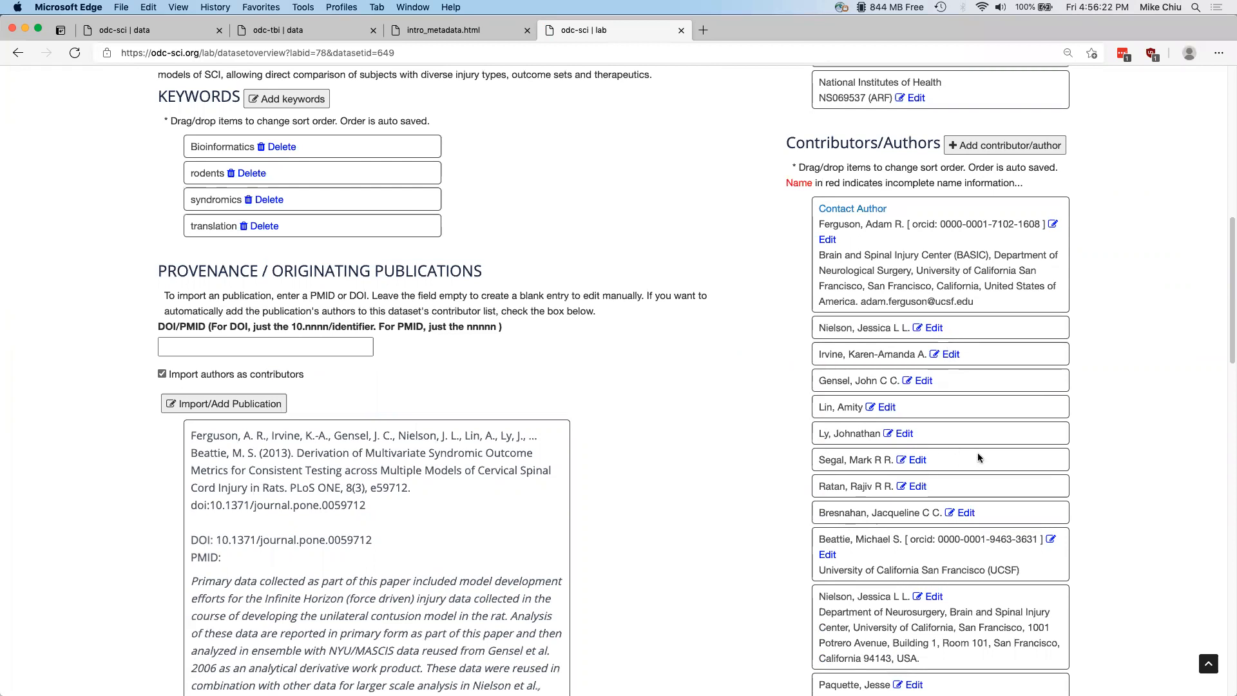
drag(977, 457, 969, 388)
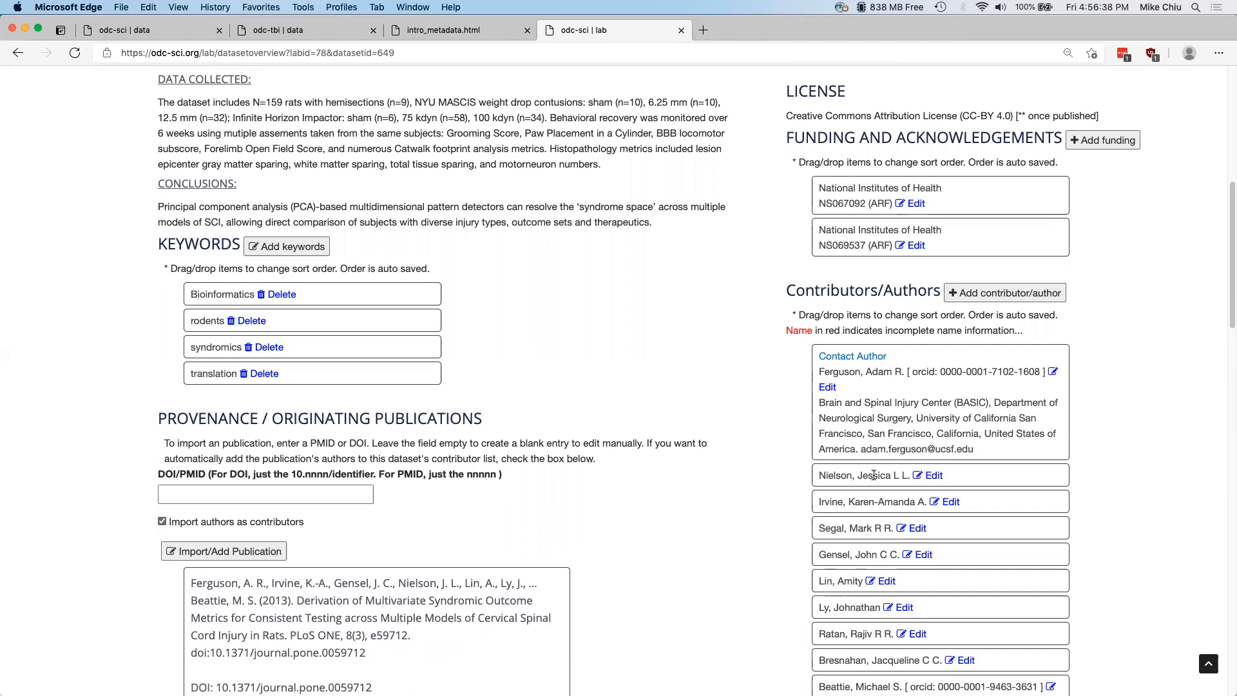
Step: Review the full contributor list, notes, title, citation, abstract and funding entries in the metadata editor
scroll(871, 475, down, 15)
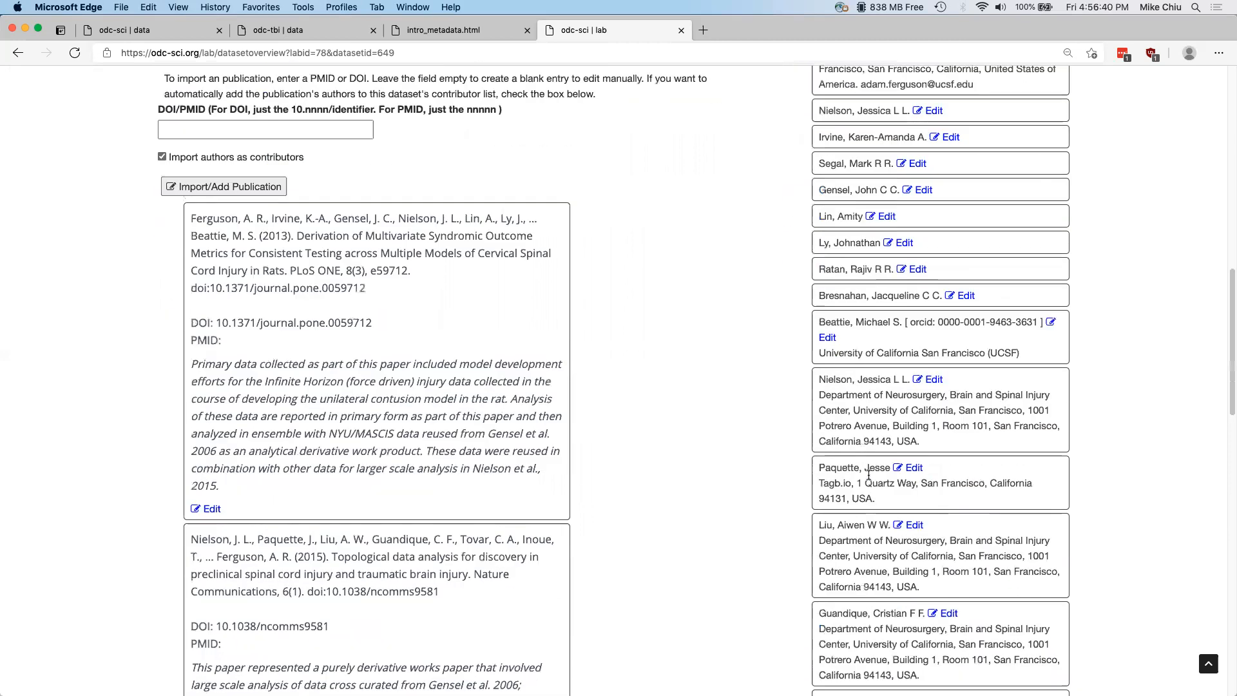
scroll(869, 475, down, 5)
scroll(869, 475, up, 15)
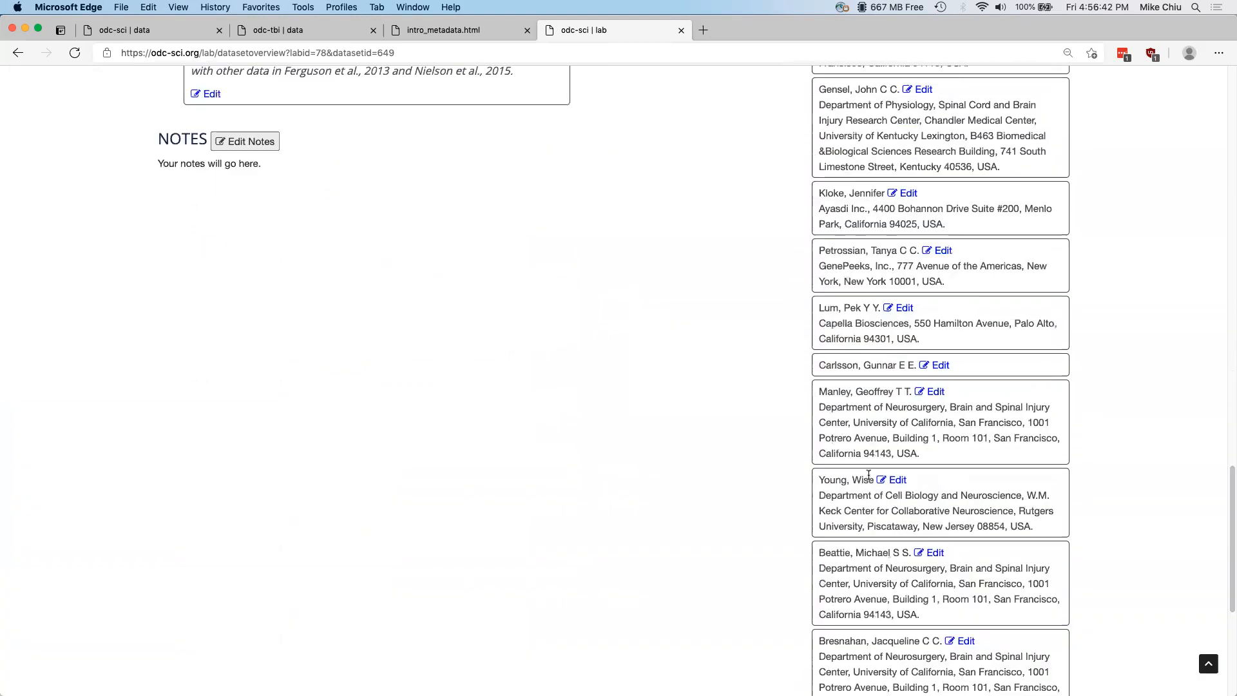
scroll(869, 475, up, 12)
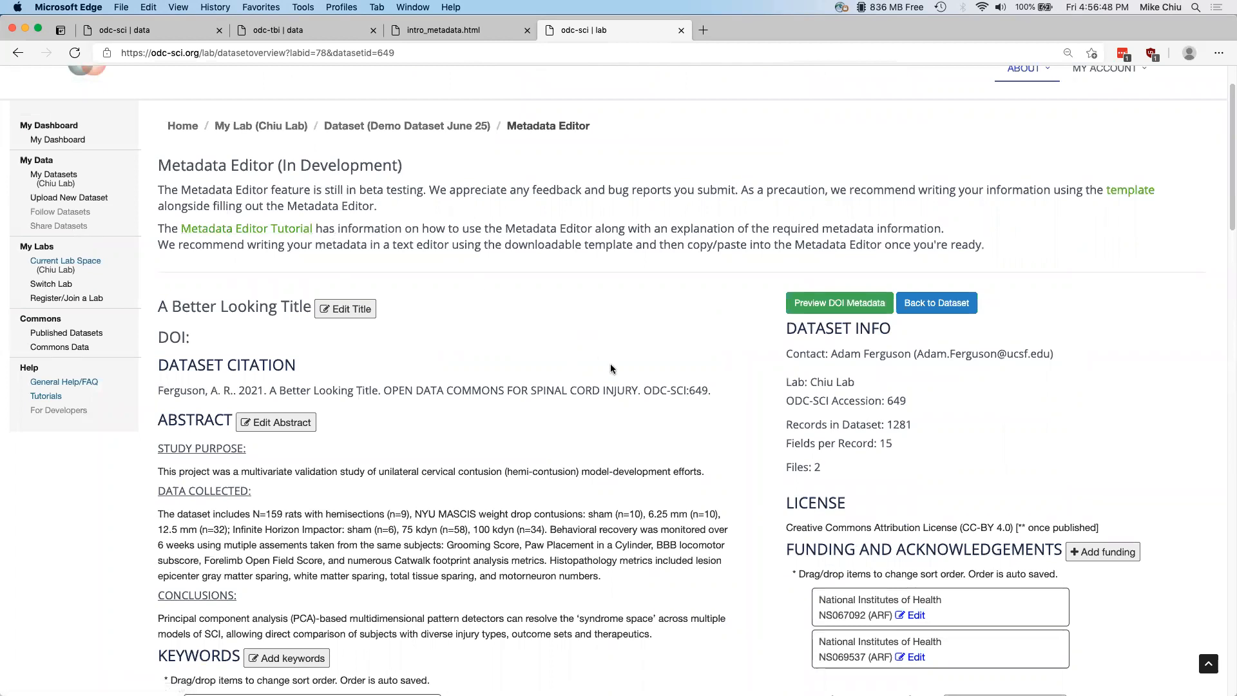
scroll(610, 365, down, 1)
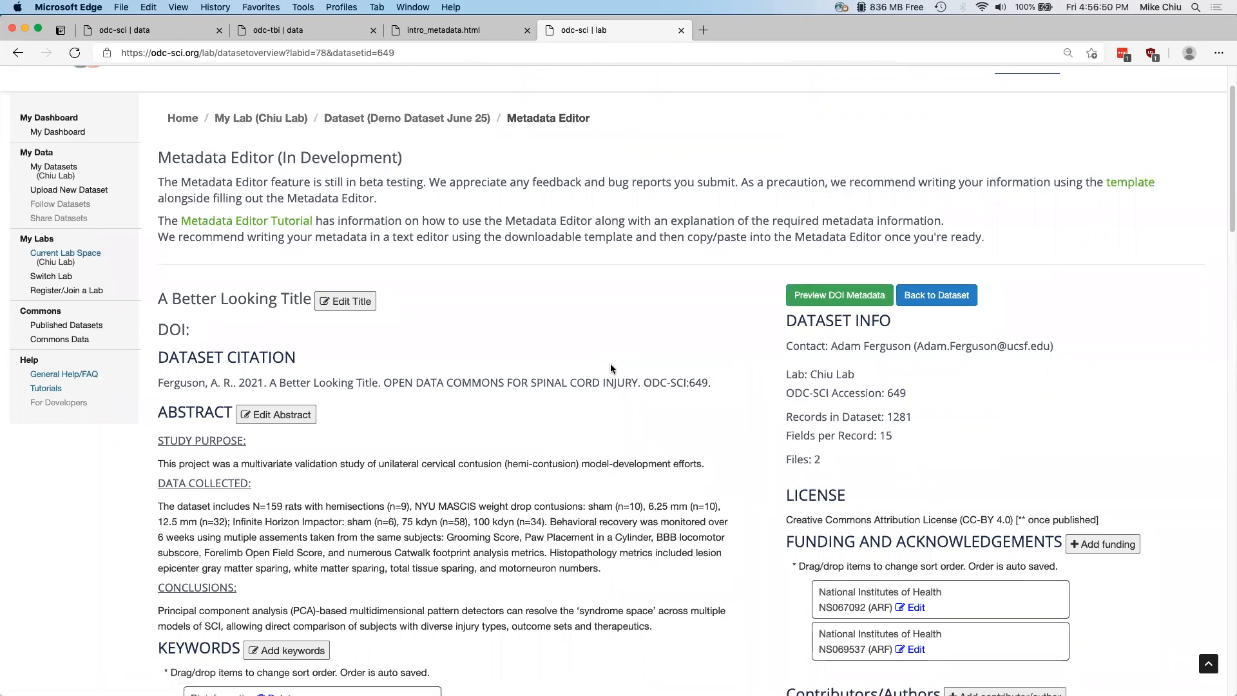
scroll(651, 357, down, 3)
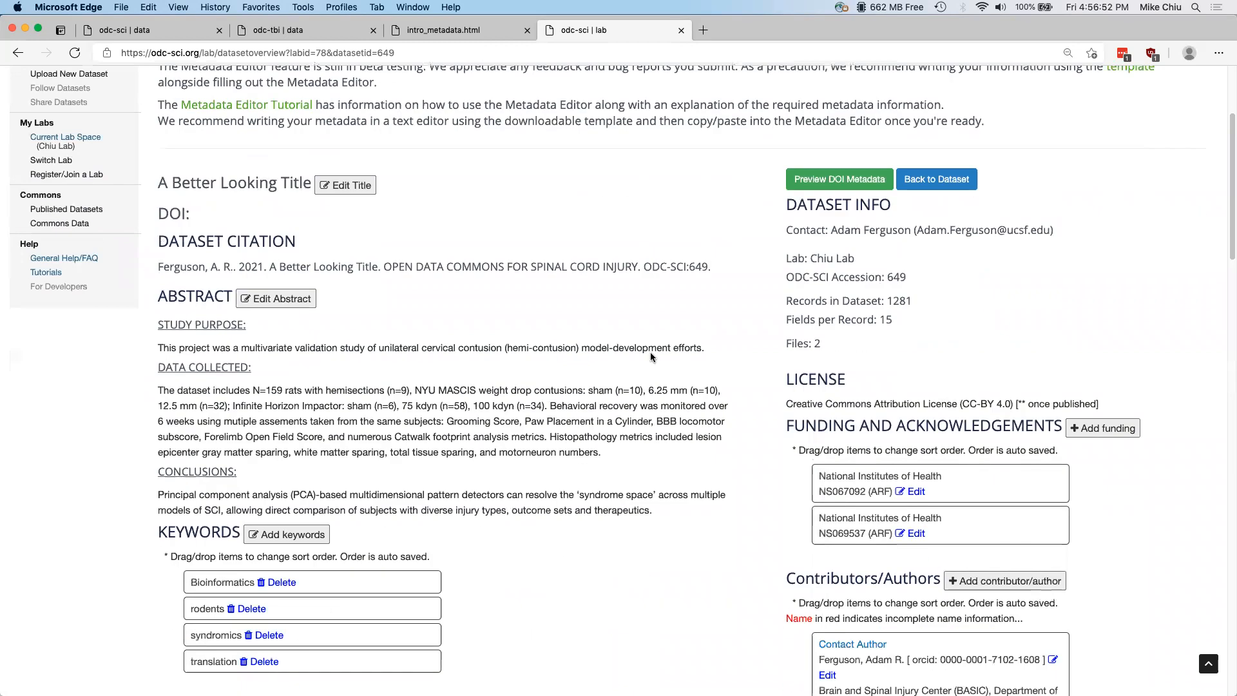